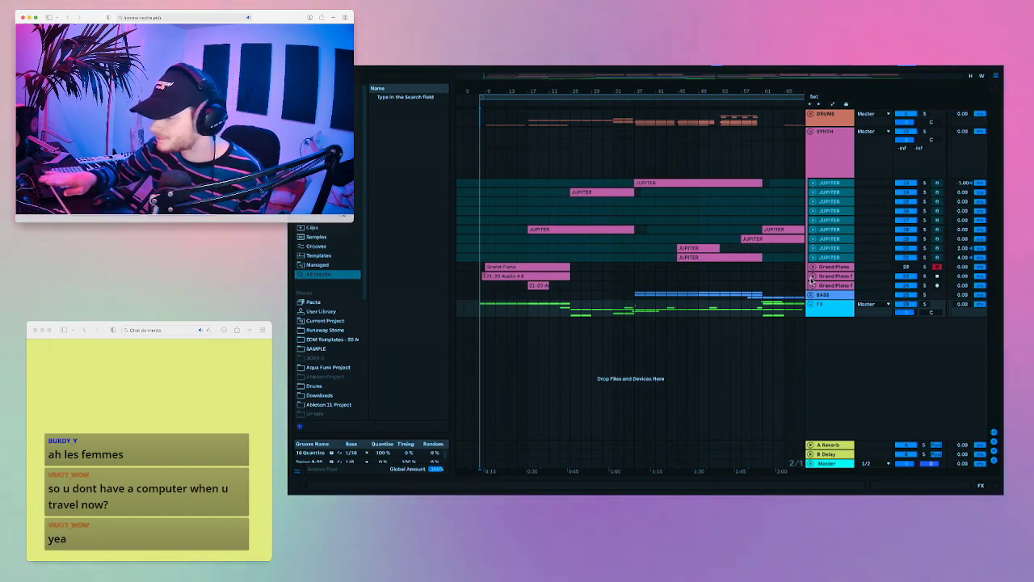
- Zoom the arrangement in on the intro and play it from bar 8
{"action": "key", "text": "F2"}
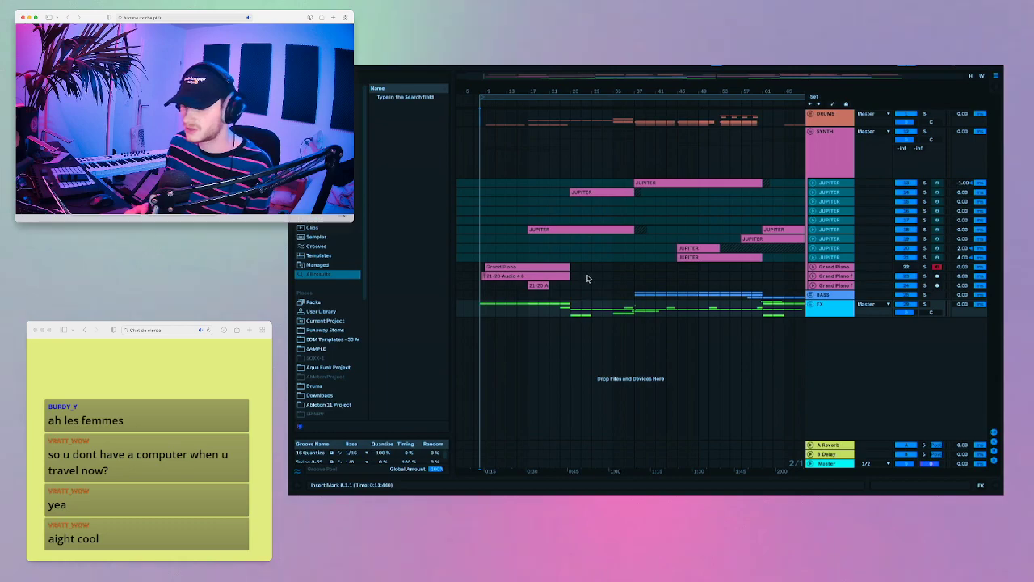
{"action": "left_click", "coordinate": [506, 238]}
{"action": "left_click_drag", "start_coordinate": [481, 91], "coordinate": [484, 136]}
{"action": "left_click", "coordinate": [480, 147]}
{"action": "key", "text": "space"}
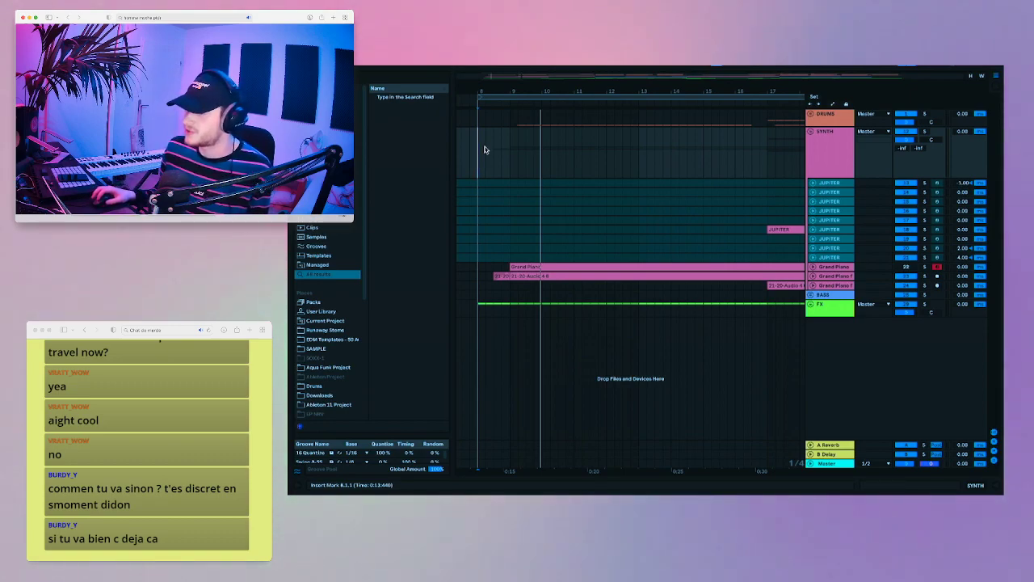
- Restart playback of the intro from position 8.2.1 to hear the piano and drums come in
{"action": "left_click", "coordinate": [485, 149]}
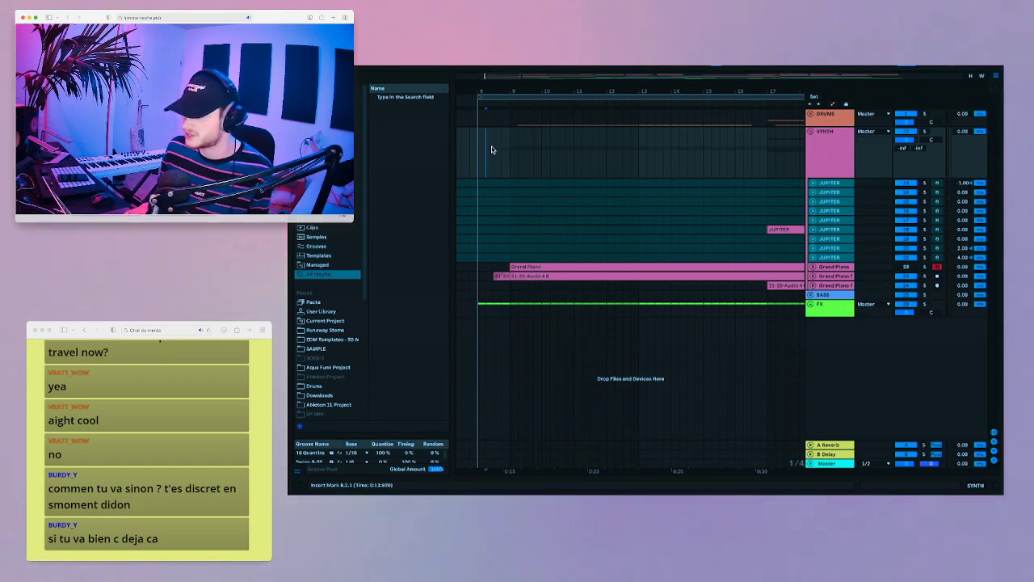
{"action": "key", "text": "space"}
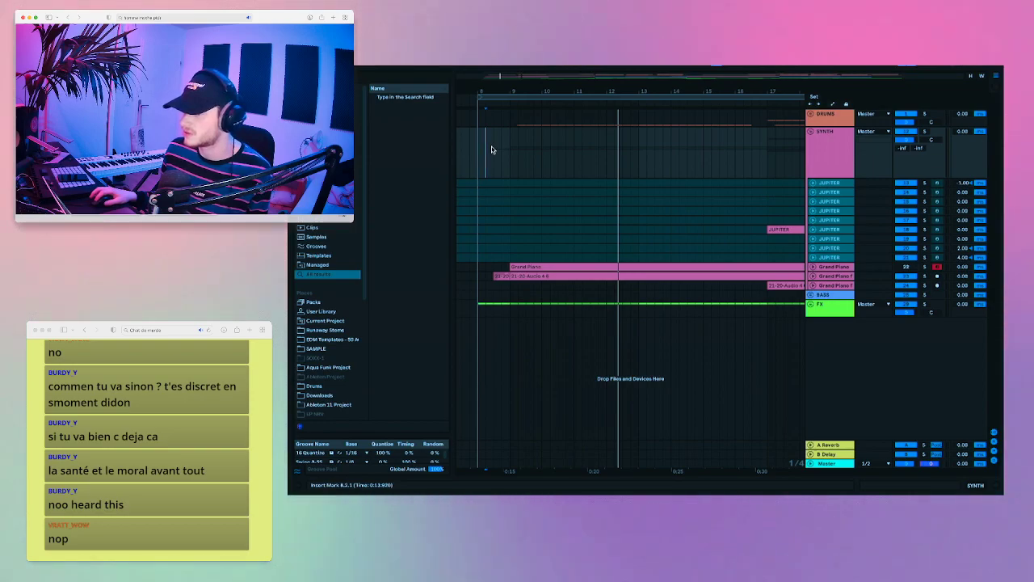
{"action": "key", "text": "space"}
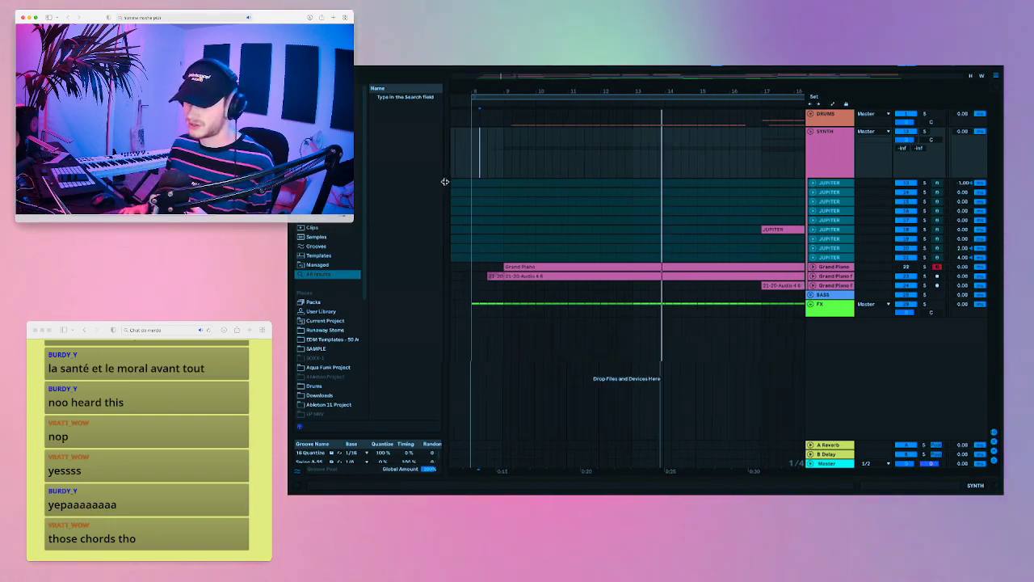
- Narrow the browser to widen the arrangement, unfold the Grand Piano track and place the insert marker at bar 9
{"action": "left_click_drag", "start_coordinate": [453, 181], "coordinate": [416, 181]}
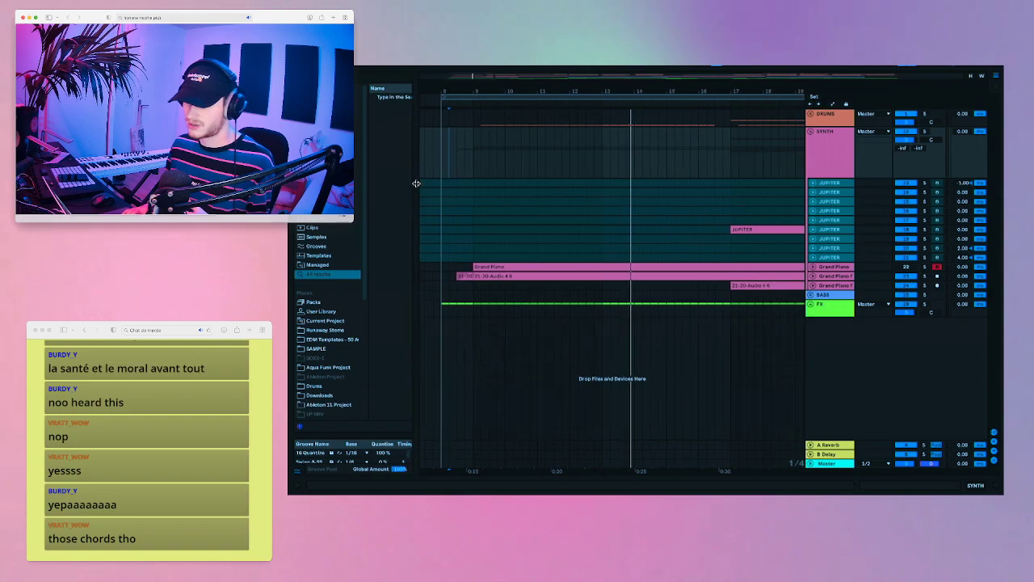
{"action": "left_click", "coordinate": [473, 203]}
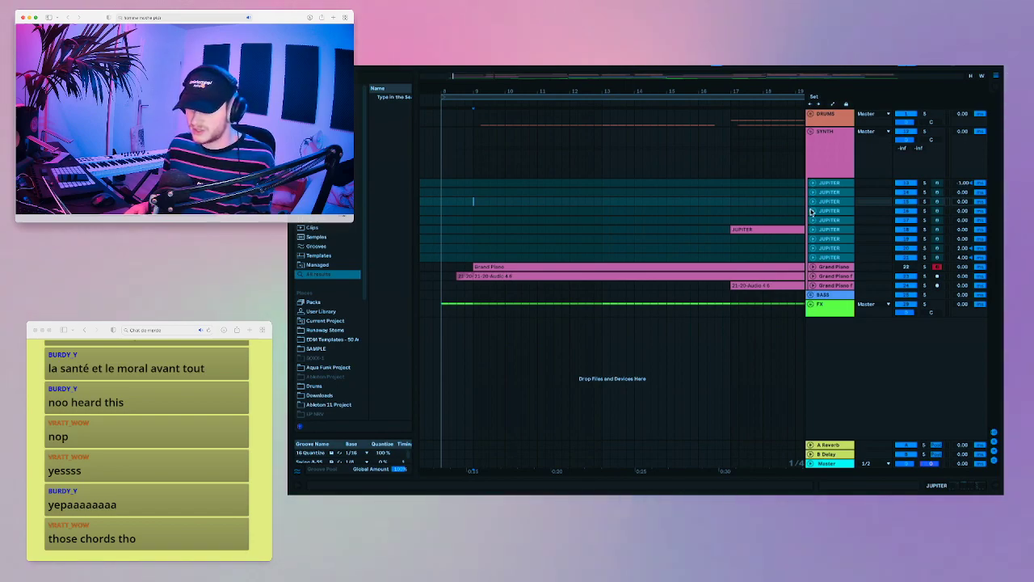
{"action": "scroll", "coordinate": [755, 254], "scroll_direction": "left", "scroll_amount": 1}
{"action": "left_click", "coordinate": [813, 266]}
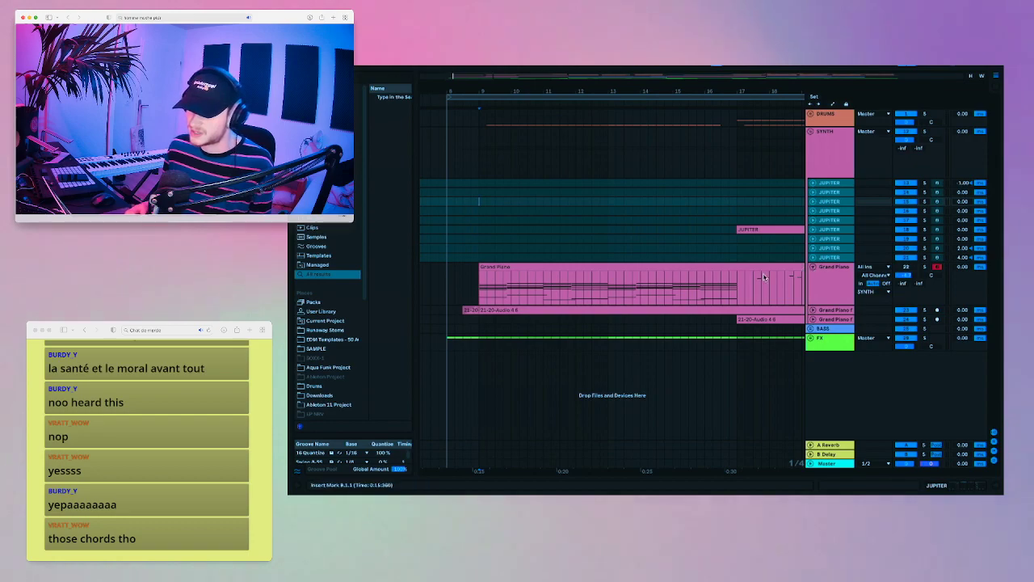
{"action": "left_click", "coordinate": [478, 296]}
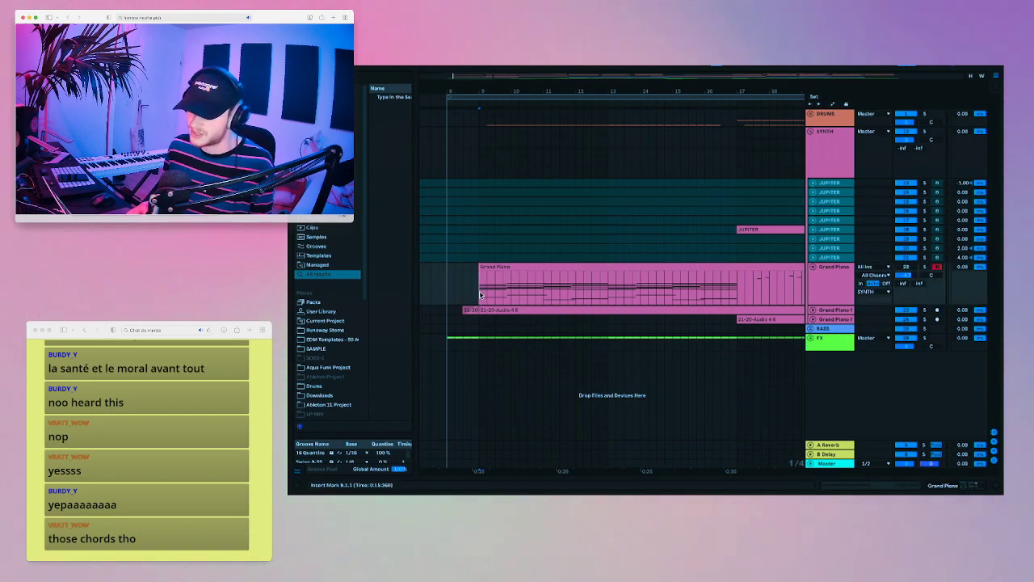
{"action": "left_click", "coordinate": [793, 267]}
{"action": "left_click", "coordinate": [812, 267]}
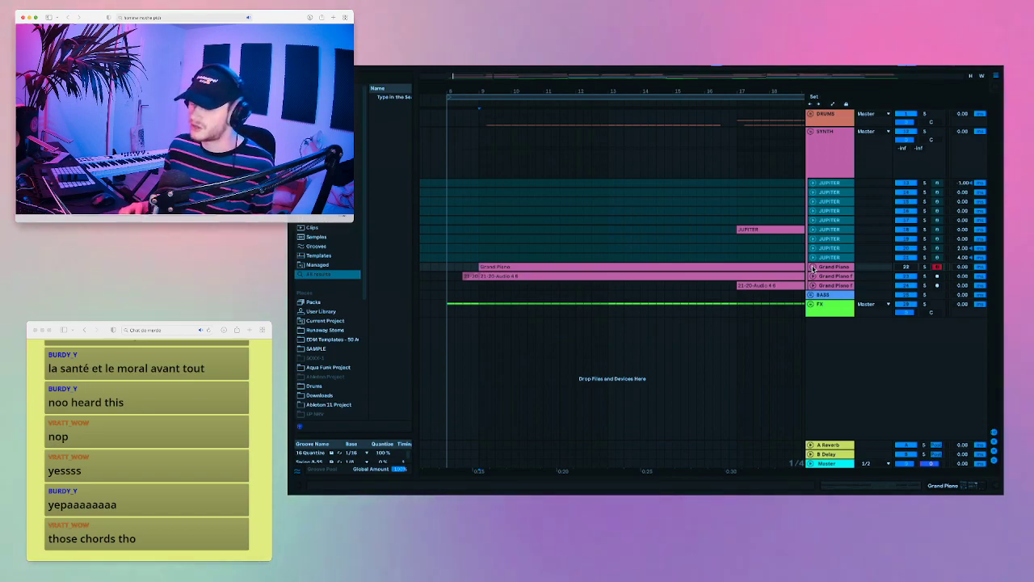
{"action": "left_click", "coordinate": [811, 267]}
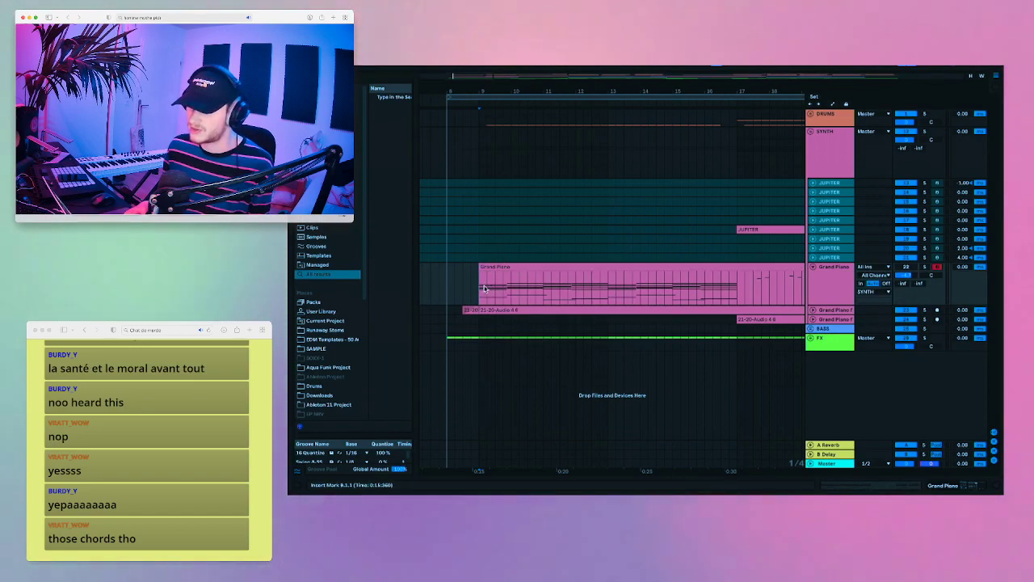
{"action": "left_click", "coordinate": [813, 267]}
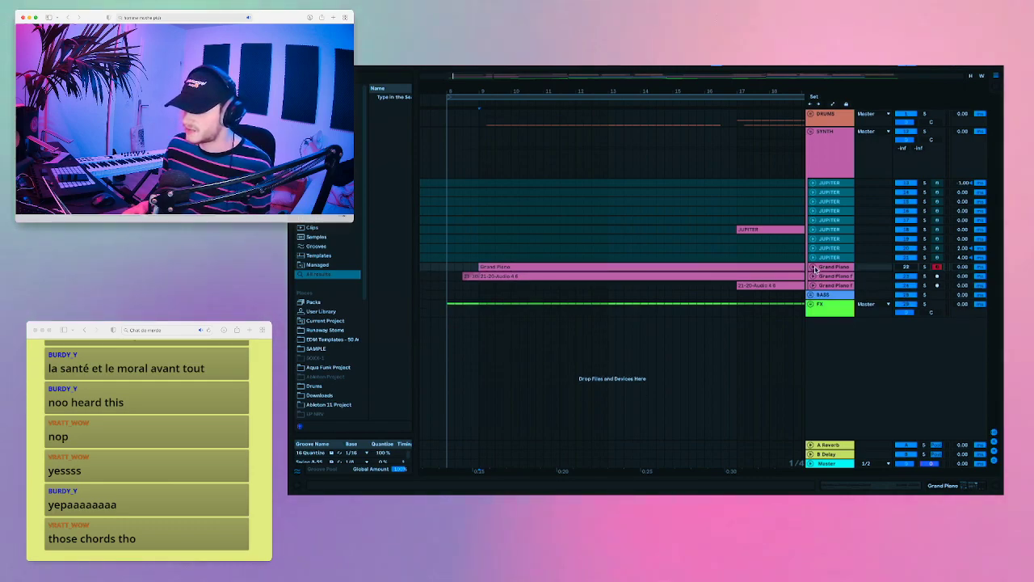
{"action": "left_click", "coordinate": [813, 268]}
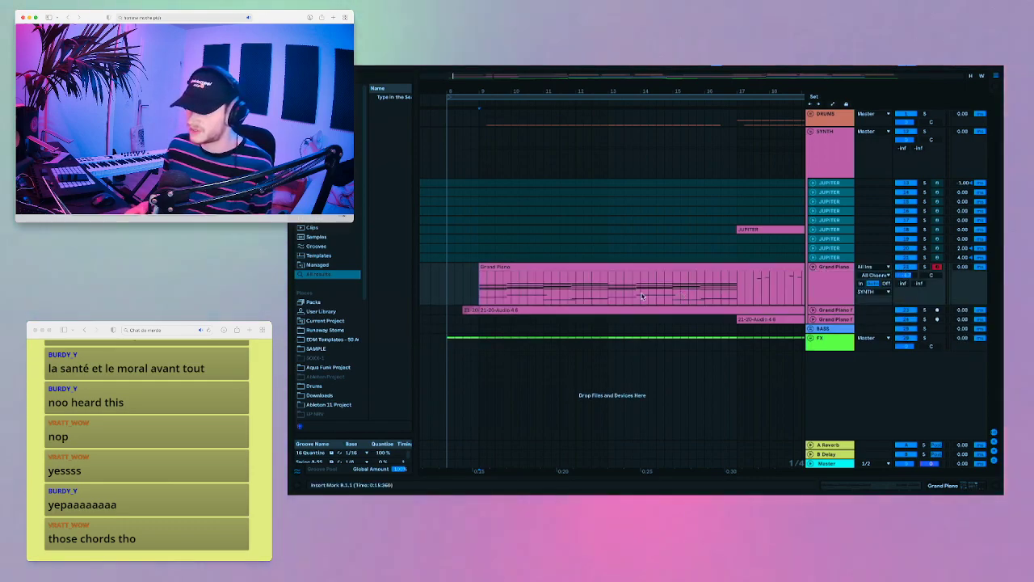
- Audition the intro from bar 9 with the upper Grand Piano freeze track soloed and again with the full mix
{"action": "left_click", "coordinate": [479, 287]}
{"action": "key", "text": "space"}
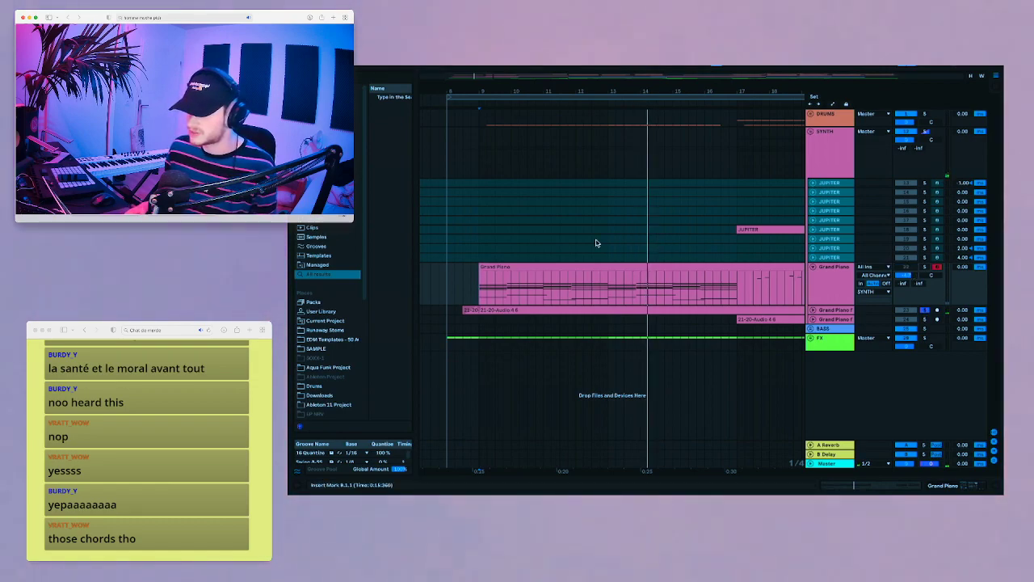
{"action": "left_click", "coordinate": [477, 246]}
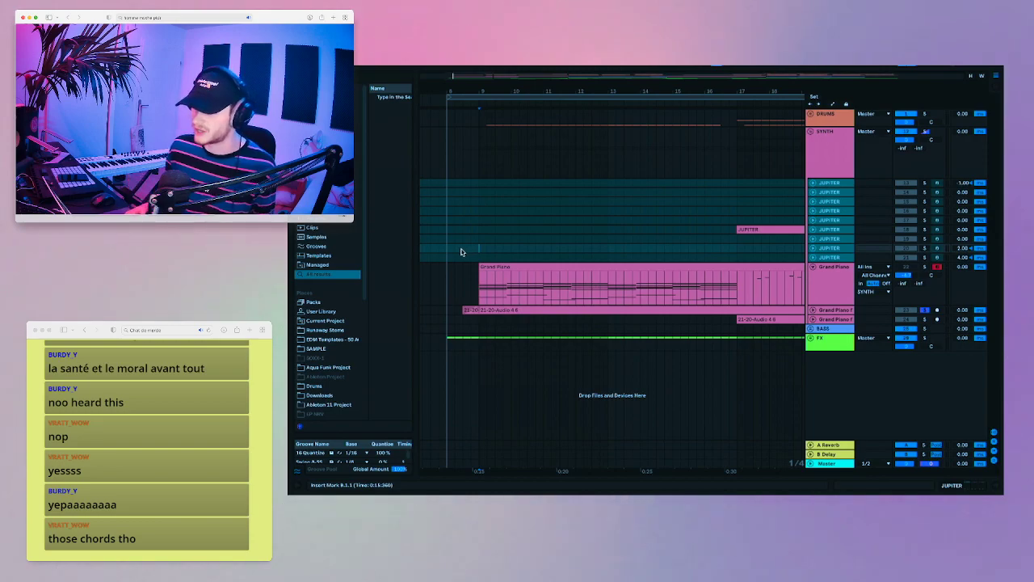
{"action": "key", "text": "space"}
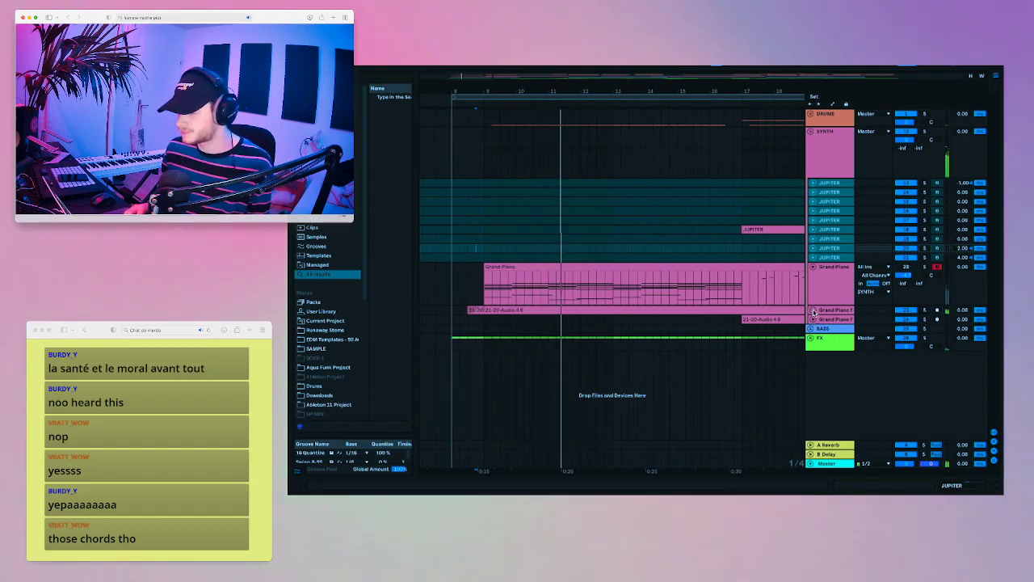
- Open the Grand Piano clip in the note editor and examine its chord voicings across the first bars
{"action": "left_click", "coordinate": [523, 267]}
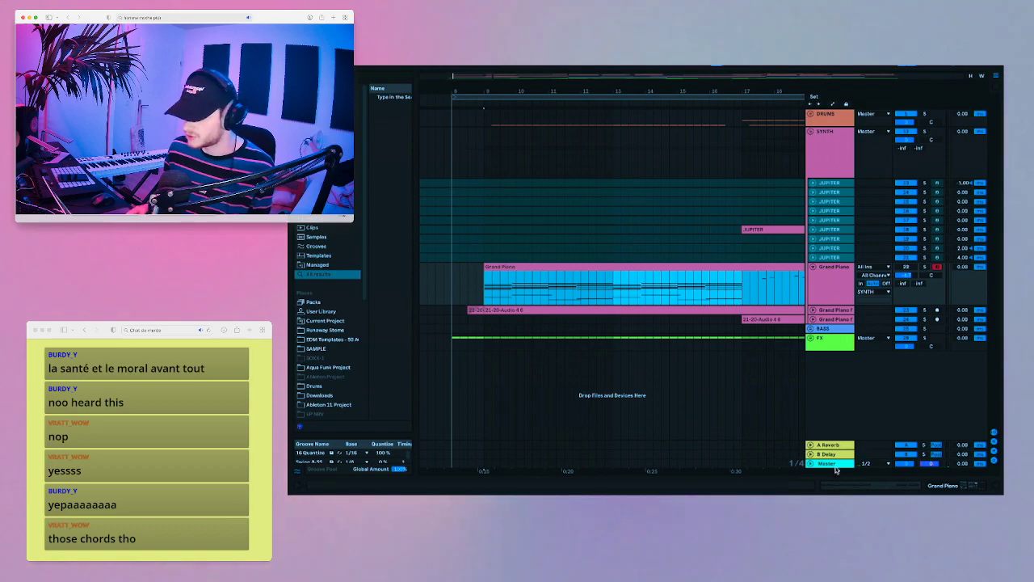
{"action": "left_click", "coordinate": [839, 481]}
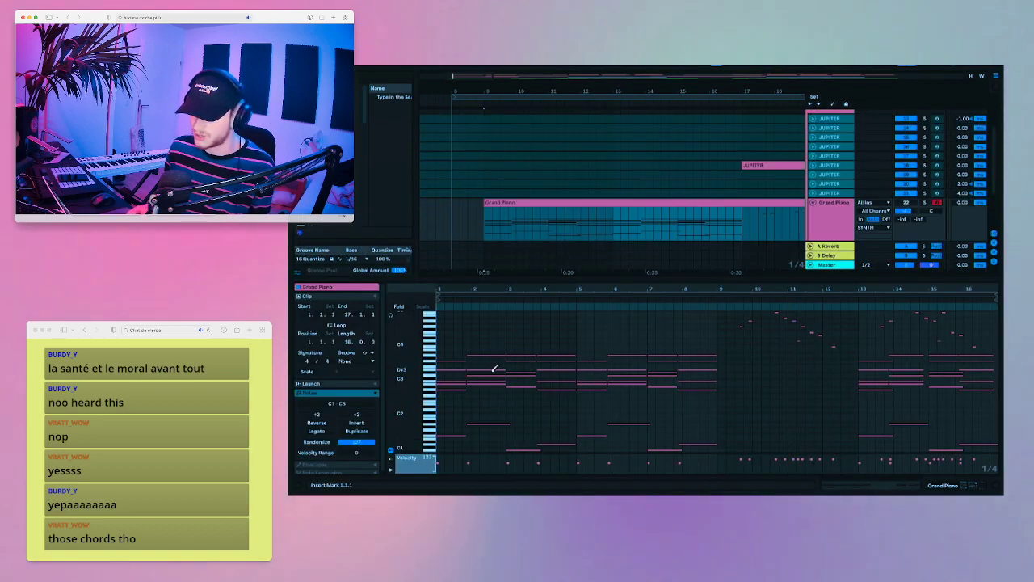
{"action": "scroll", "coordinate": [494, 368], "scroll_direction": "down", "scroll_amount": 1}
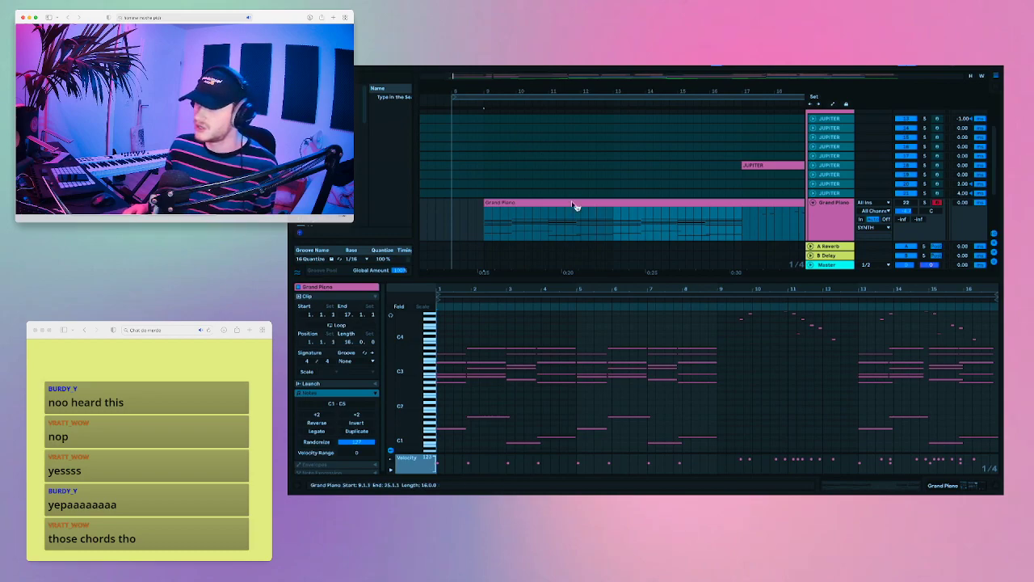
{"action": "scroll", "coordinate": [451, 370], "scroll_direction": "up", "scroll_amount": 3}
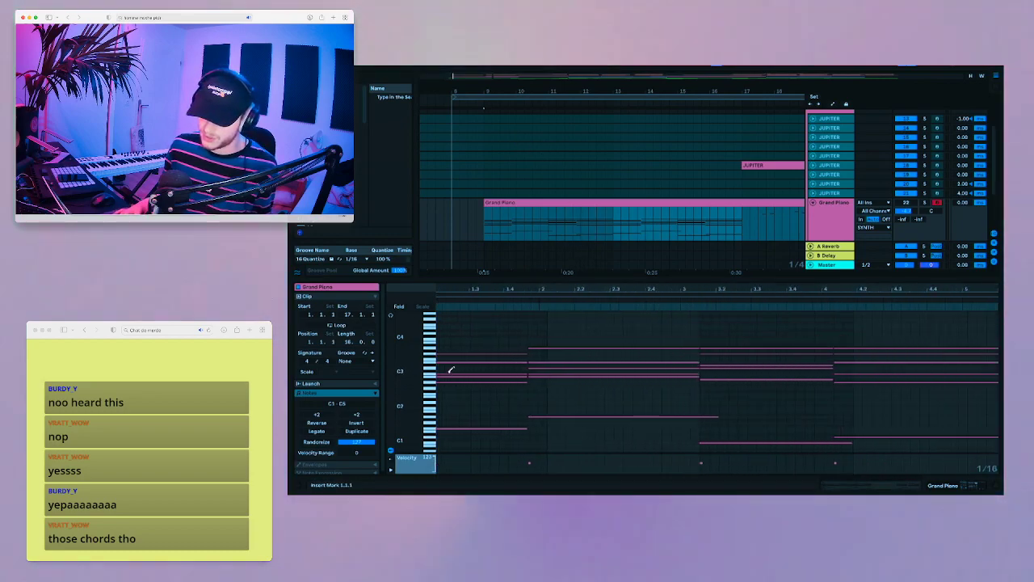
{"action": "scroll", "coordinate": [452, 368], "scroll_direction": "up", "scroll_amount": 3}
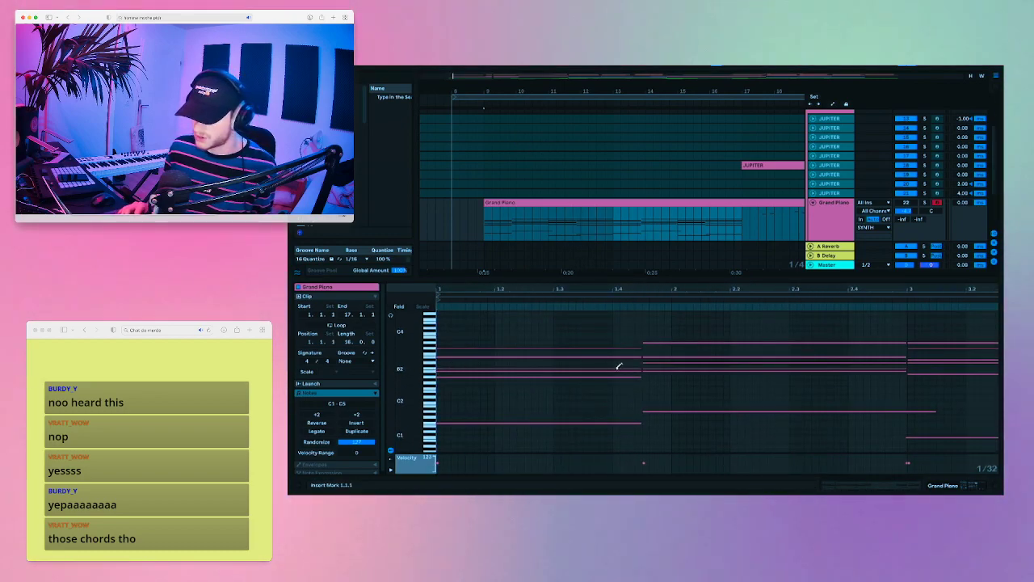
{"action": "scroll", "coordinate": [671, 365], "scroll_direction": "right", "scroll_amount": 3}
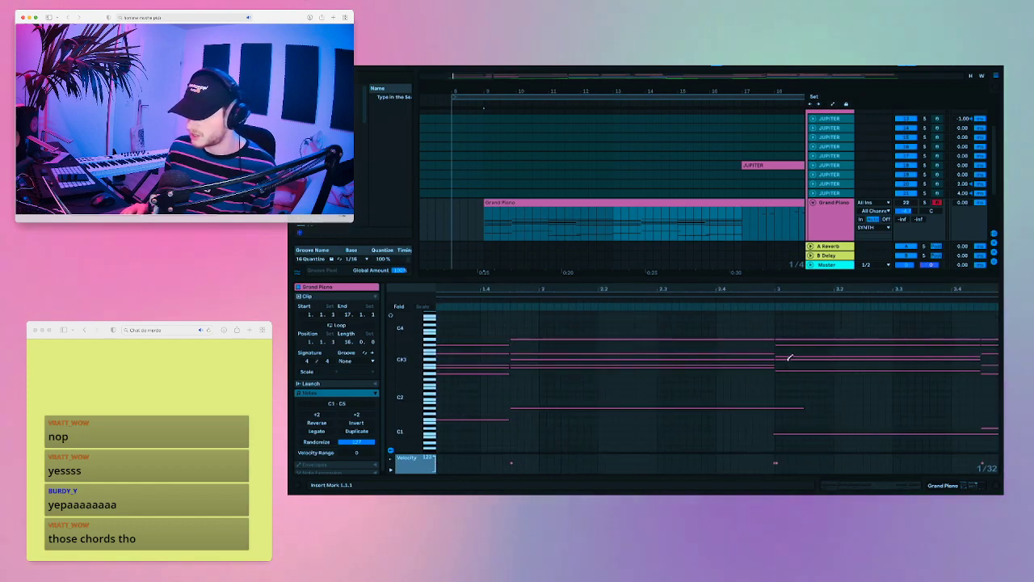
{"action": "scroll", "coordinate": [790, 356], "scroll_direction": "right", "scroll_amount": 5}
{"action": "scroll", "coordinate": [789, 355], "scroll_direction": "right", "scroll_amount": 3}
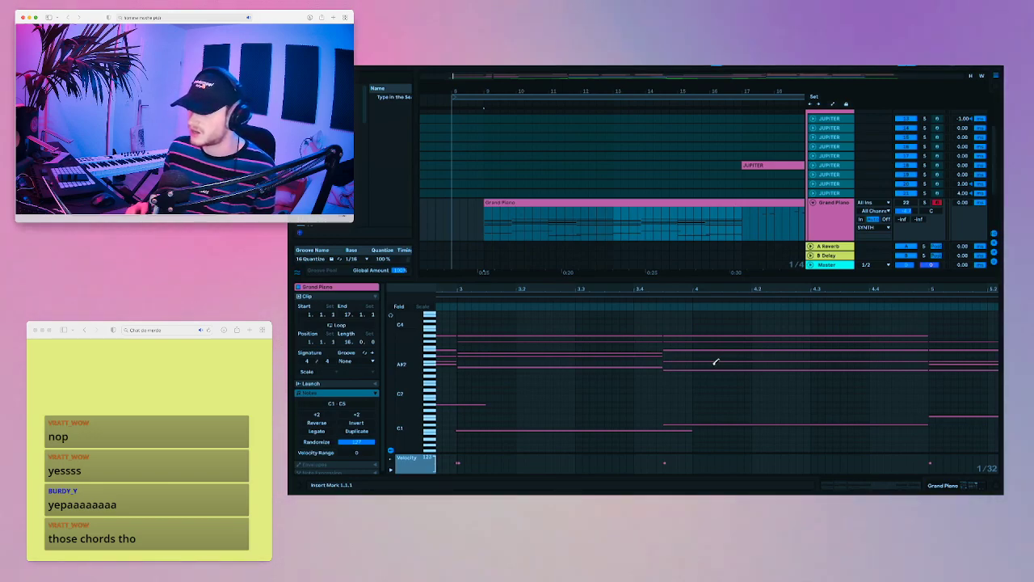
- Close the note editor, zoom the arrangement out and play the section starting at bar 17
{"action": "left_click", "coordinate": [997, 487]}
{"action": "left_click_drag", "start_coordinate": [517, 91], "coordinate": [517, 79]}
{"action": "left_click", "coordinate": [561, 238]}
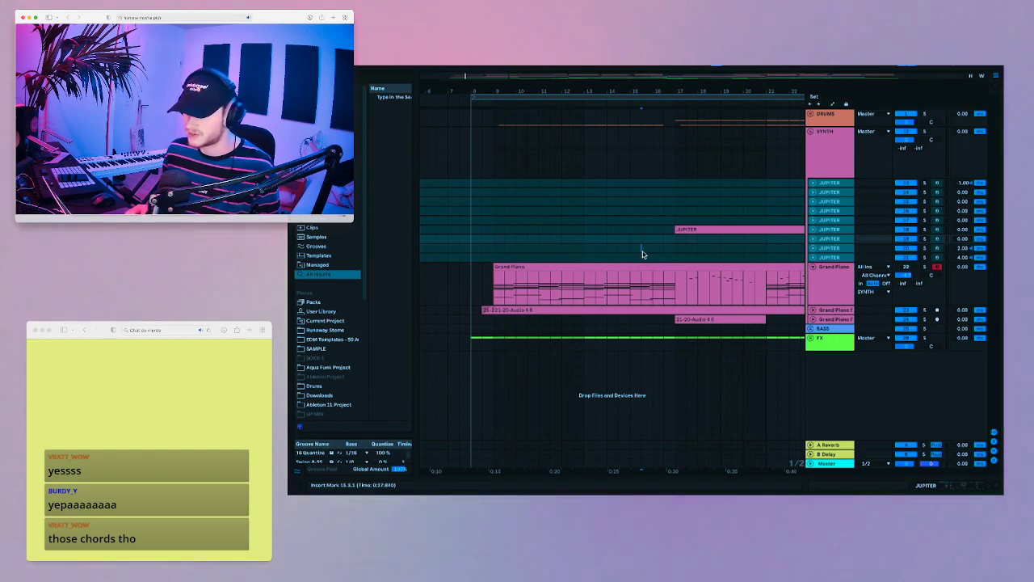
{"action": "key", "text": "space"}
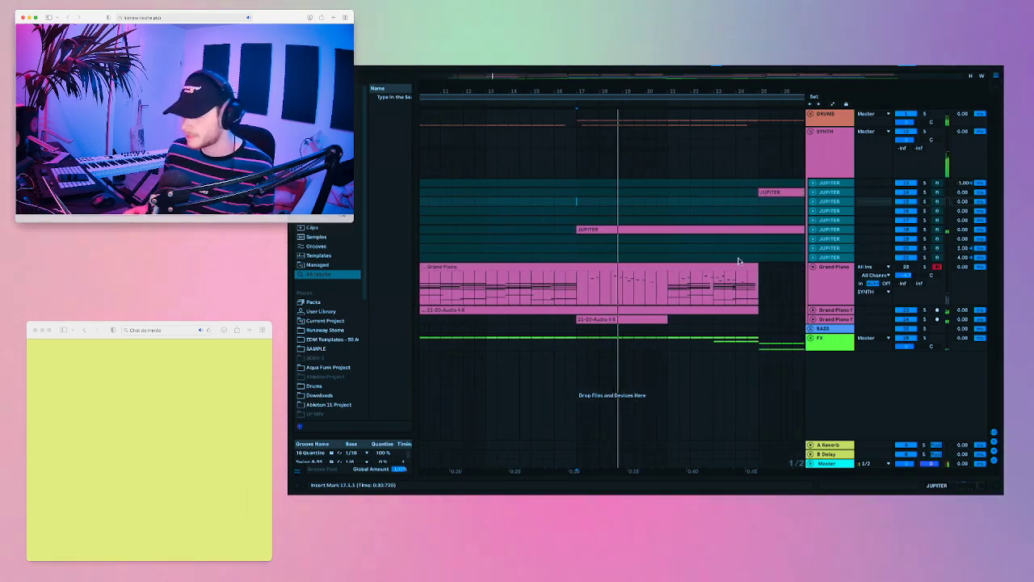
- Show the device chain of the upper Grand Piano freeze track to inspect its H-Reverb Stereo
{"action": "left_click", "coordinate": [828, 282]}
{"action": "left_click", "coordinate": [824, 311]}
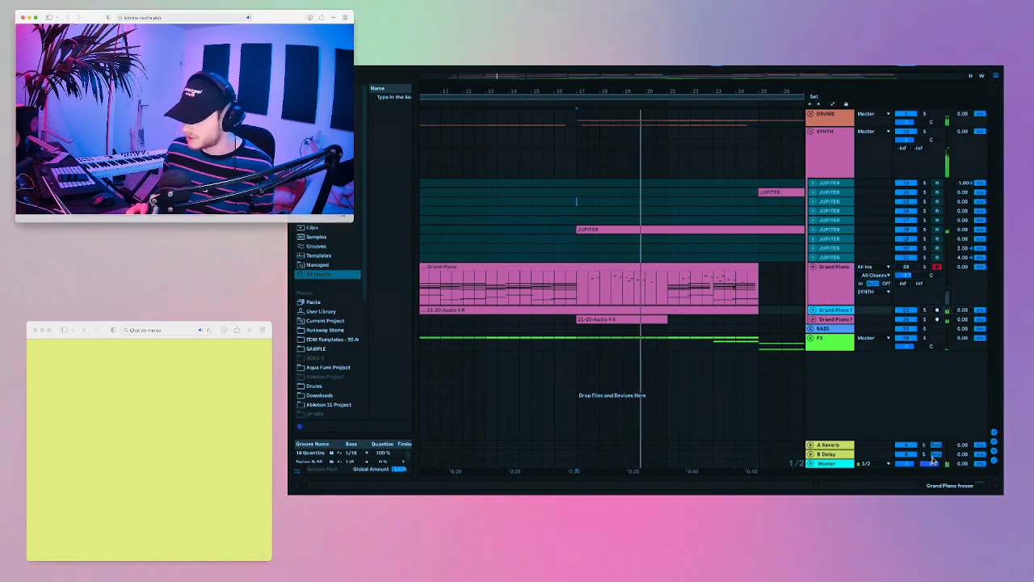
{"action": "key", "text": "shift+Tab"}
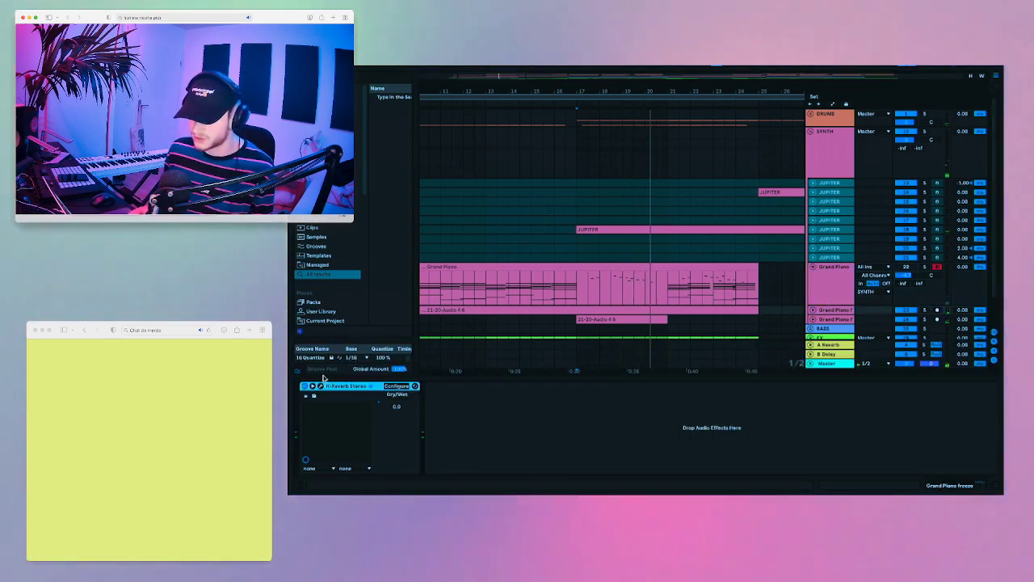
- Play the arrangement from bar 21 with the insert marker on the SYNTH group
{"action": "left_click", "coordinate": [667, 161]}
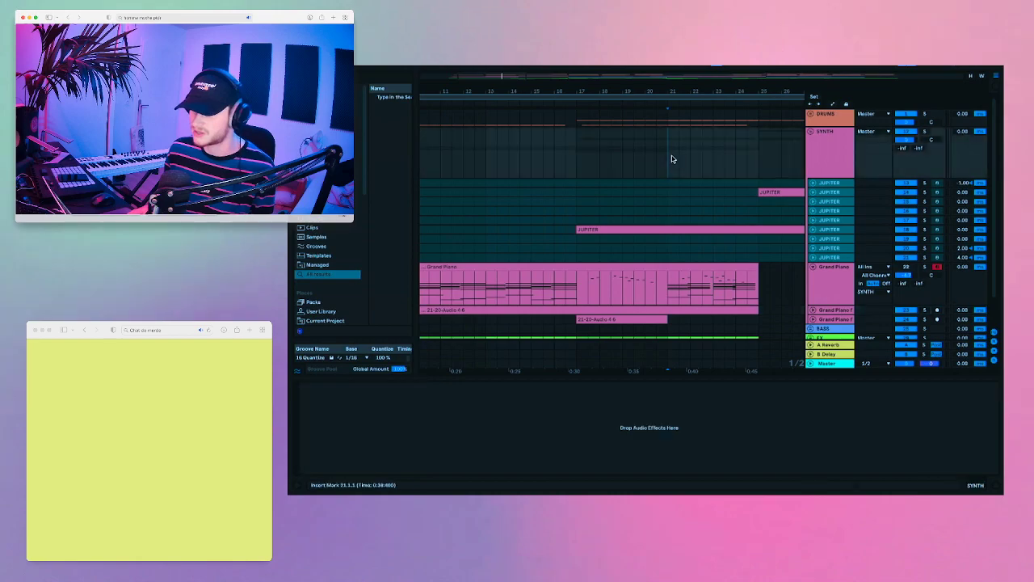
{"action": "key", "text": "space"}
{"action": "scroll", "coordinate": [695, 174], "scroll_direction": "right", "scroll_amount": 5}
{"action": "scroll", "coordinate": [695, 174], "scroll_direction": "down", "scroll_amount": 2}
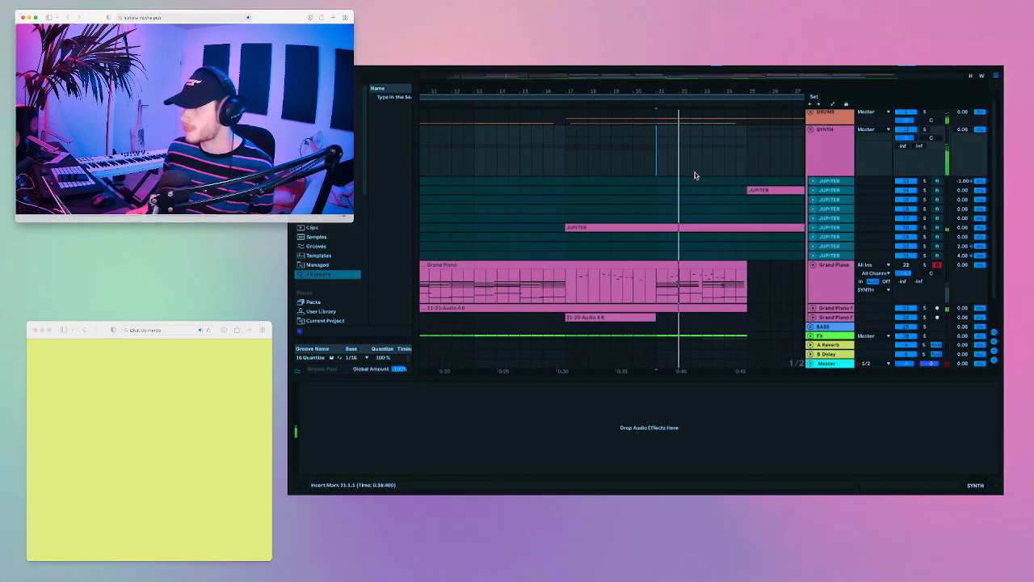
- Place the insert marker at bar 25 on the Master track and listen through the section that follows the piano
{"action": "left_click", "coordinate": [639, 363]}
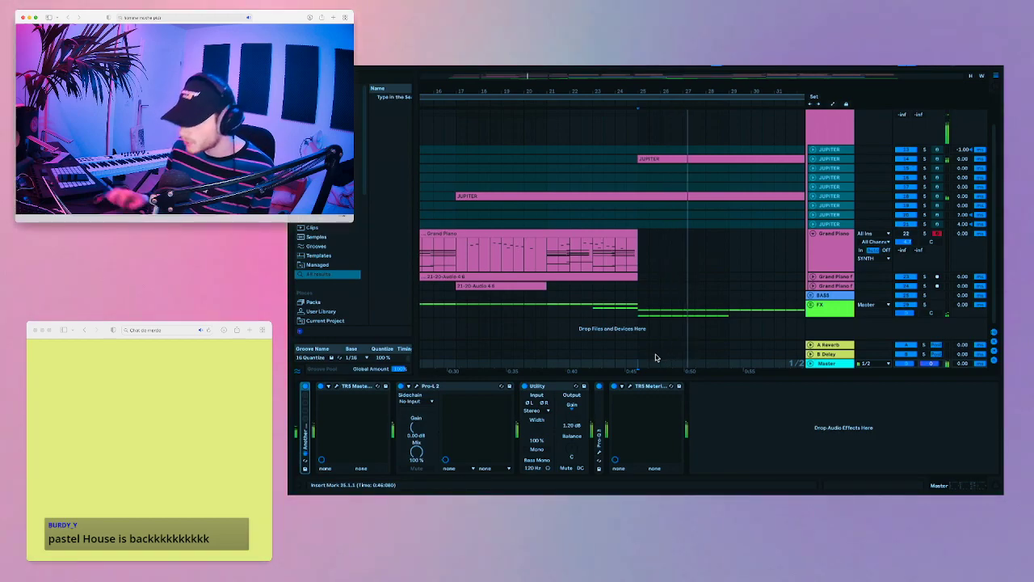
{"action": "scroll", "coordinate": [716, 255], "scroll_direction": "right", "scroll_amount": 5}
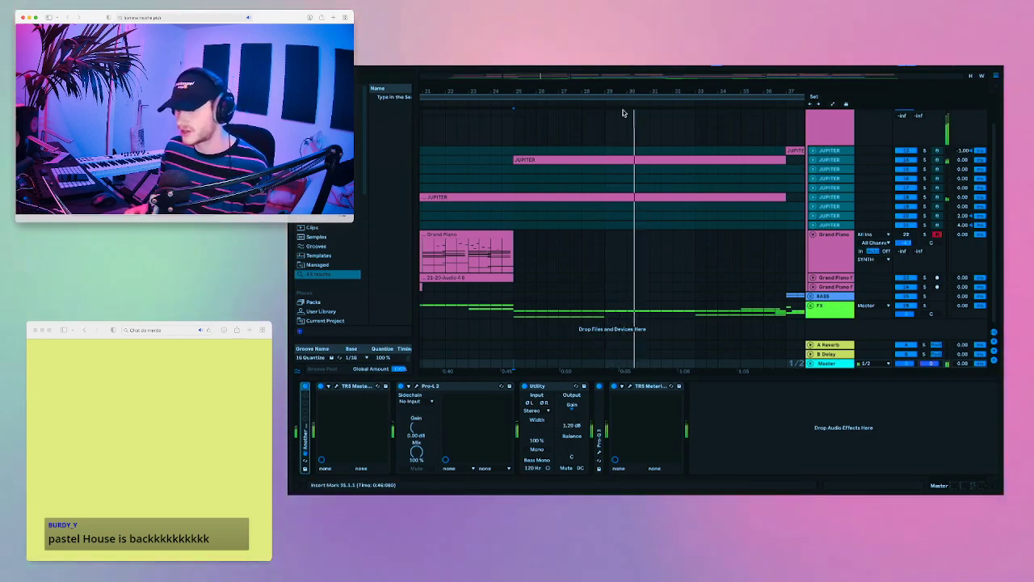
{"action": "left_click_drag", "start_coordinate": [609, 89], "coordinate": [610, 69]}
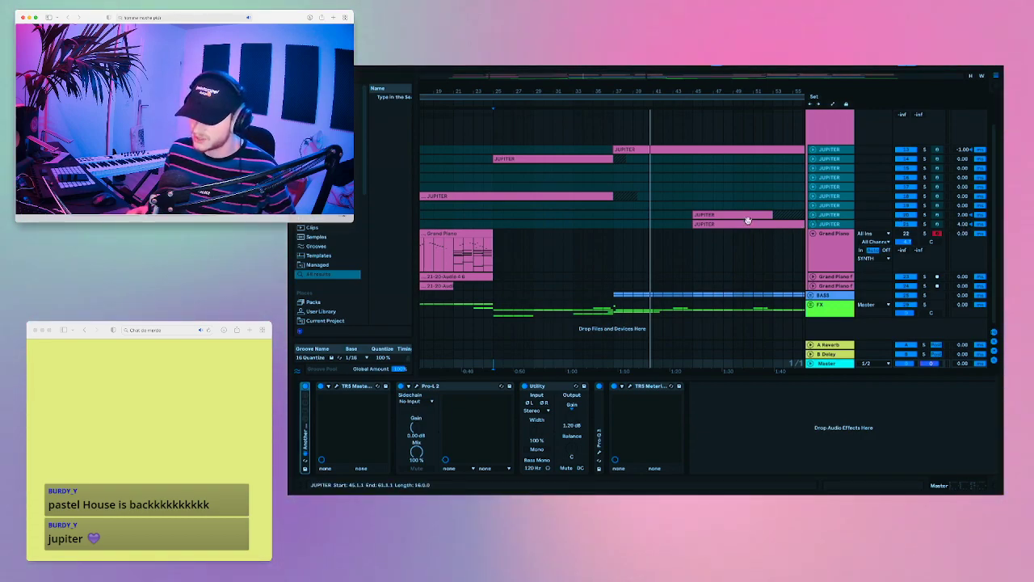
- Unfold the first JUPITER track, show its device chain and solo it with the insert marker at bar 37
{"action": "left_click", "coordinate": [615, 130]}
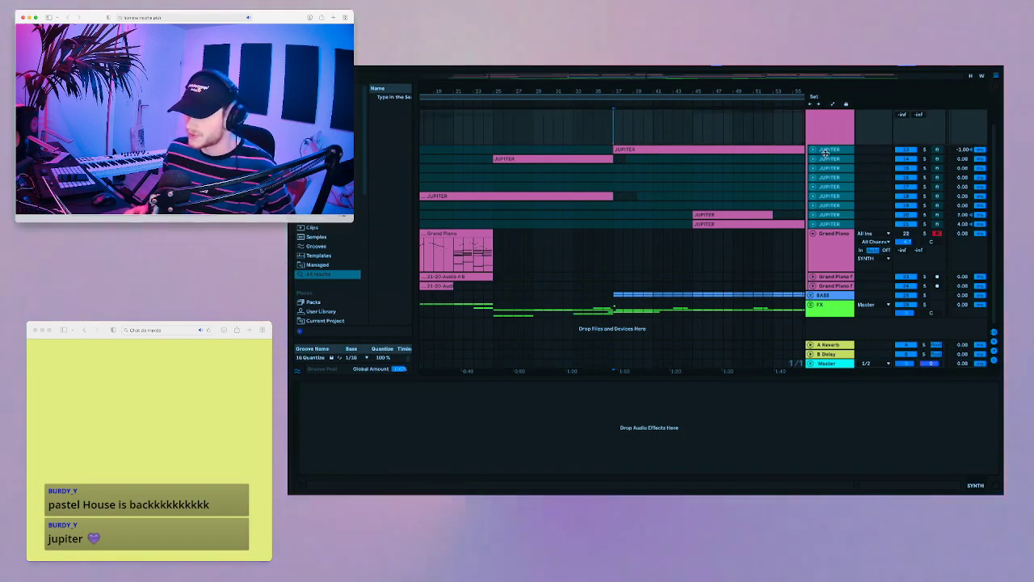
{"action": "left_click", "coordinate": [813, 149]}
{"action": "left_click", "coordinate": [836, 154]}
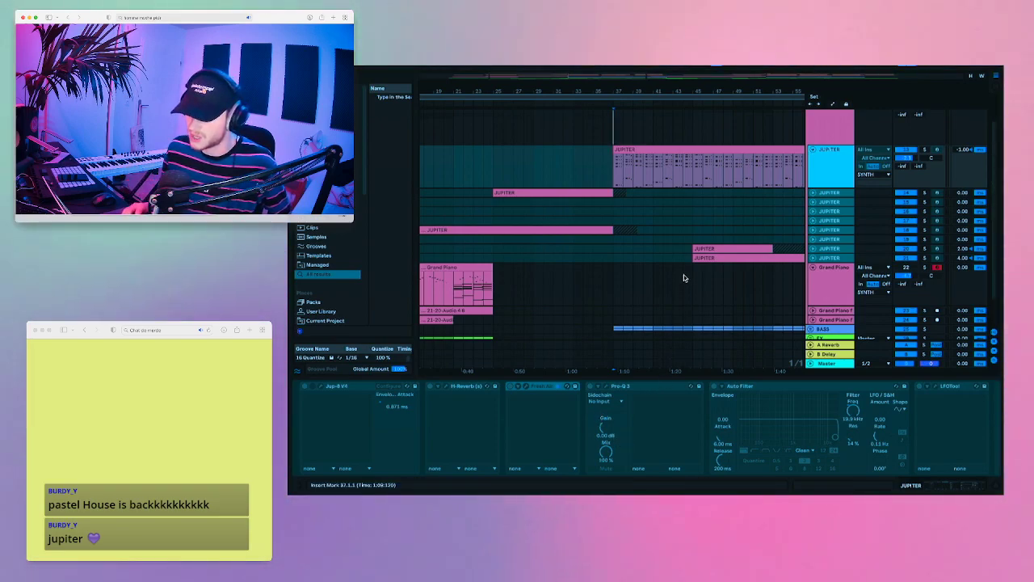
{"action": "left_click", "coordinate": [615, 174]}
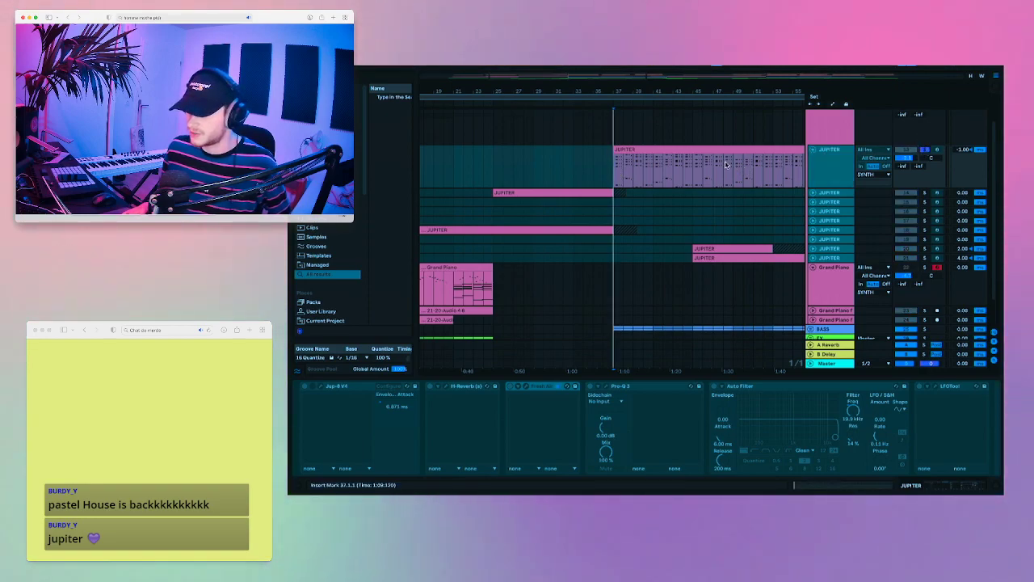
- Play the soloed first JUPITER track from bar 37, unfreeze it and open its Jup-8 V4 synth window fully in view
{"action": "key", "text": "space"}
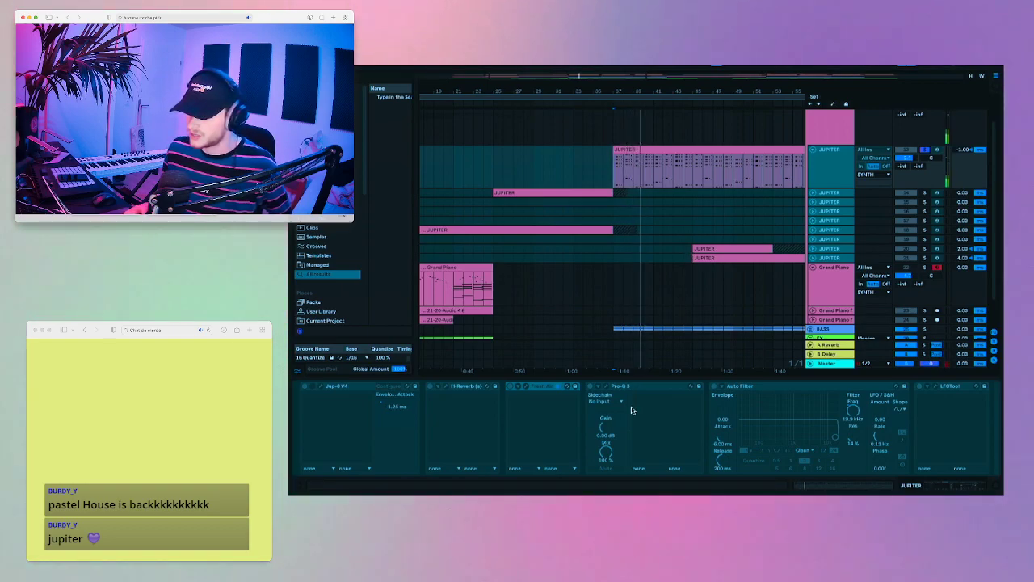
{"action": "left_click", "coordinate": [643, 431]}
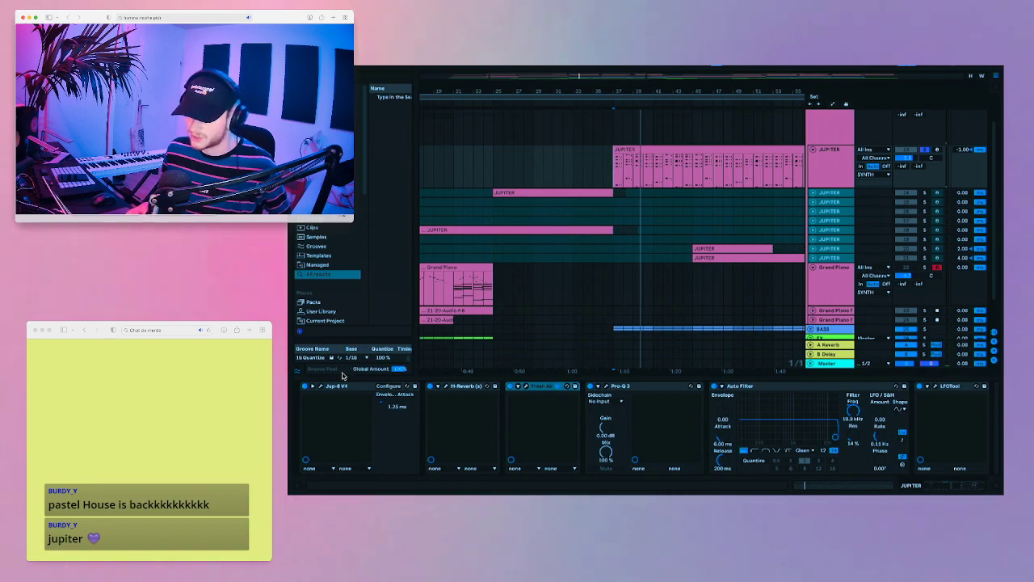
{"action": "left_click", "coordinate": [320, 387]}
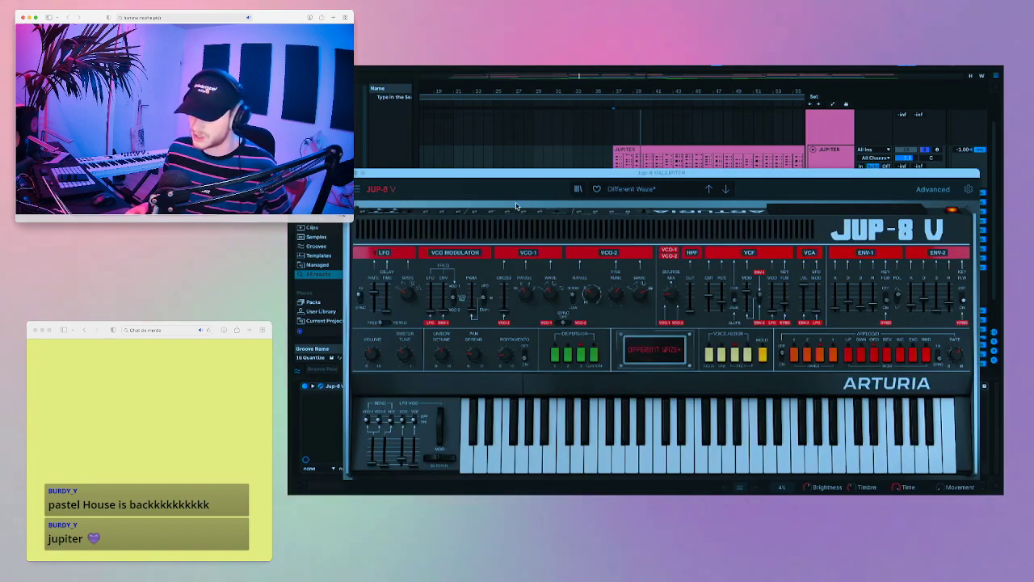
{"action": "left_click_drag", "start_coordinate": [588, 172], "coordinate": [610, 244]}
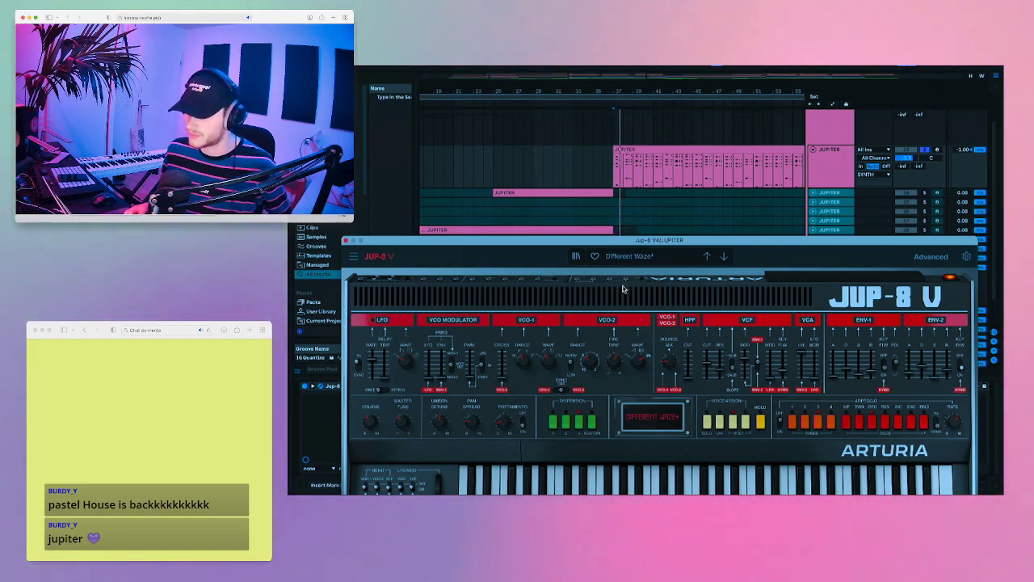
{"action": "left_click_drag", "start_coordinate": [629, 240], "coordinate": [634, 186]}
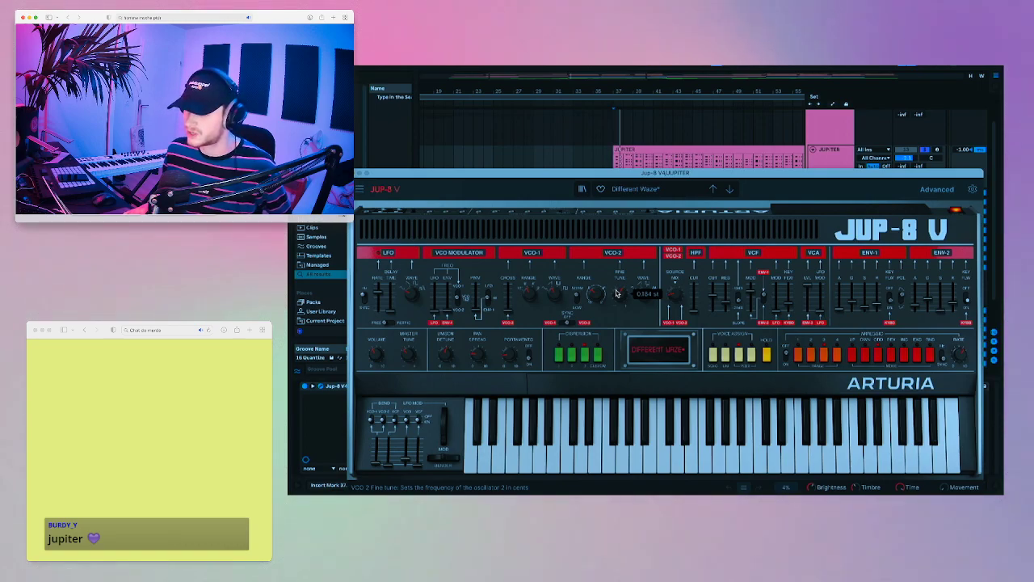
- Examine the Jup-8 V's VCO-2 fine tune, source mix and VCO-1 waveform controls during playback, and hide the plug-in window
{"action": "left_click_drag", "start_coordinate": [685, 292], "coordinate": [676, 315]}
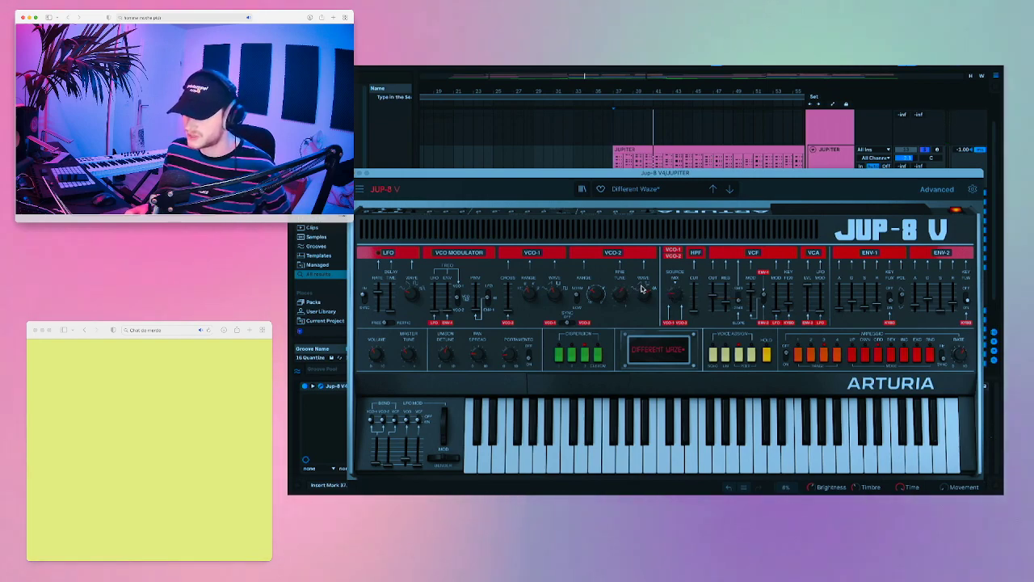
{"action": "mouse_move", "coordinate": [583, 293]}
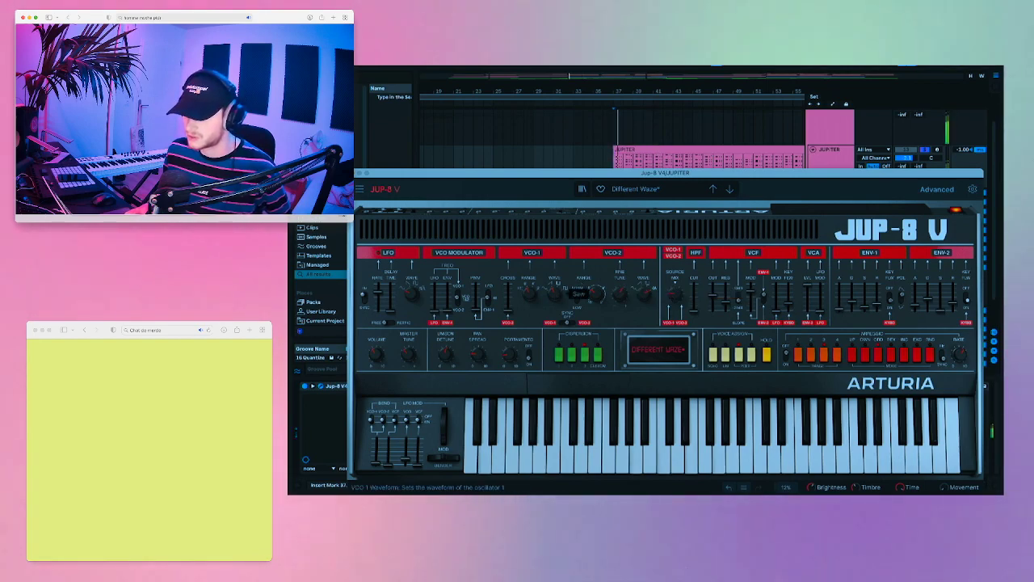
{"action": "scroll", "coordinate": [584, 292], "scroll_direction": "up", "scroll_amount": 1}
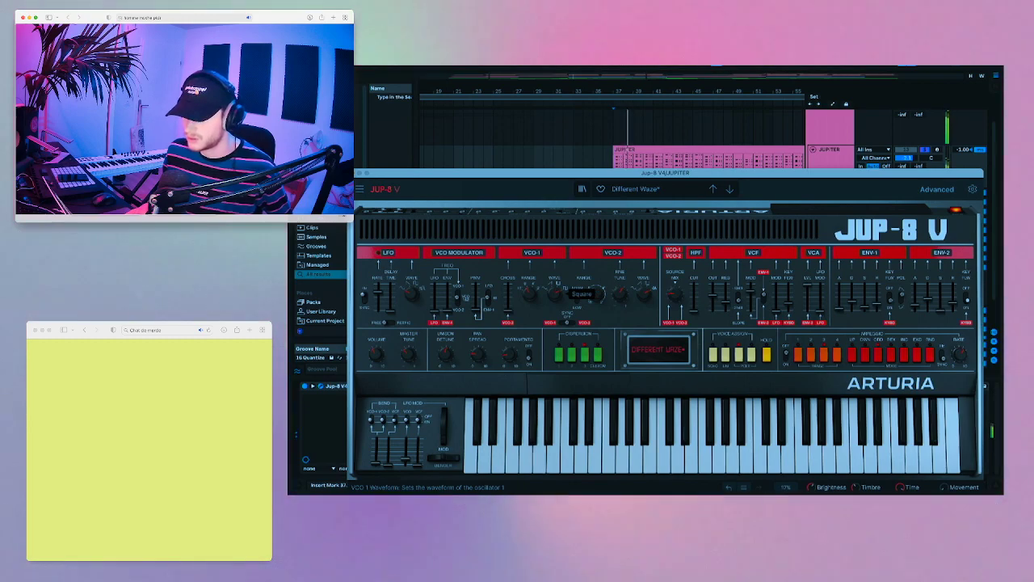
{"action": "scroll", "coordinate": [584, 293], "scroll_direction": "up", "scroll_amount": 1}
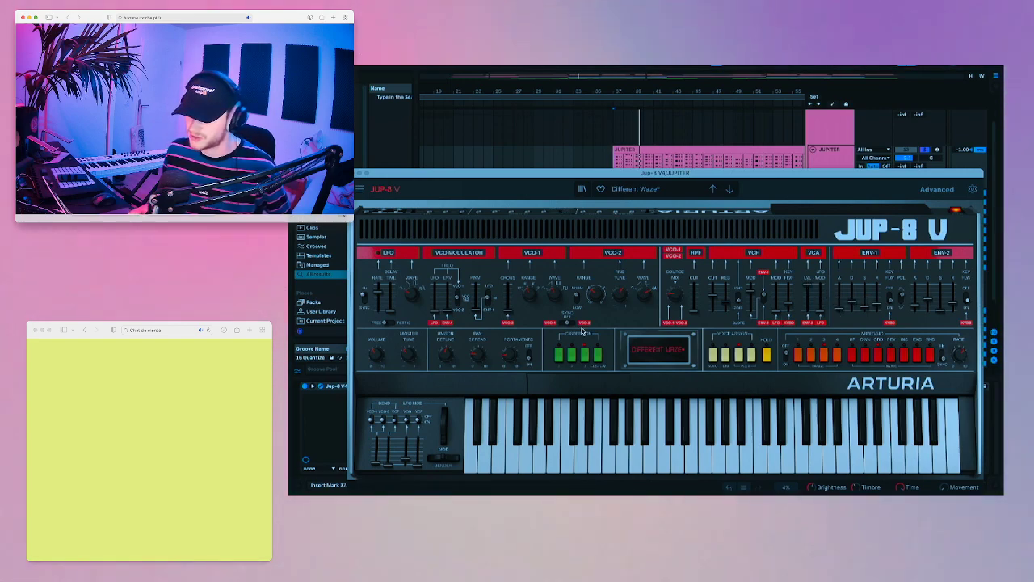
{"action": "mouse_move", "coordinate": [509, 356]}
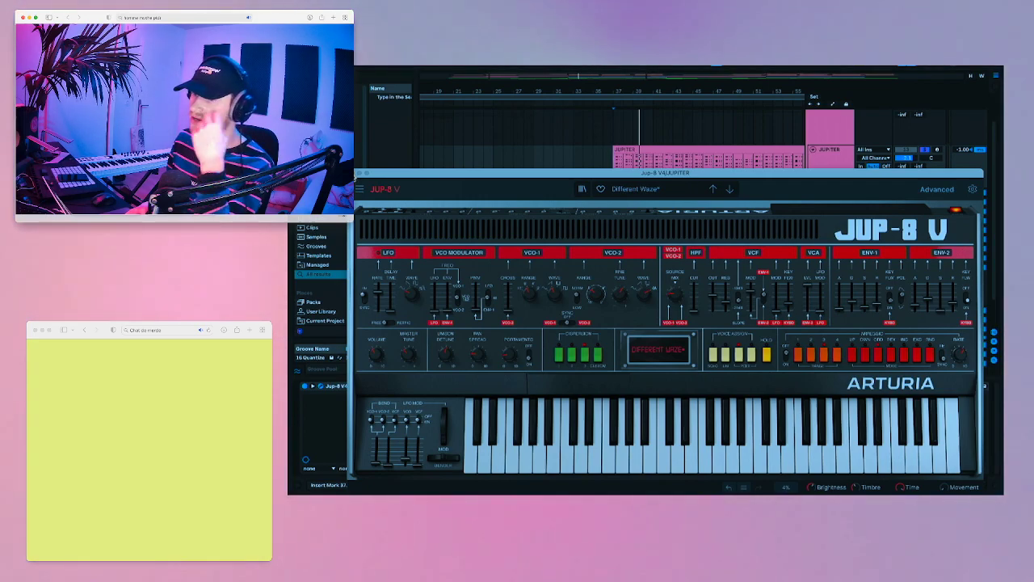
{"action": "key", "text": "super+alt+p"}
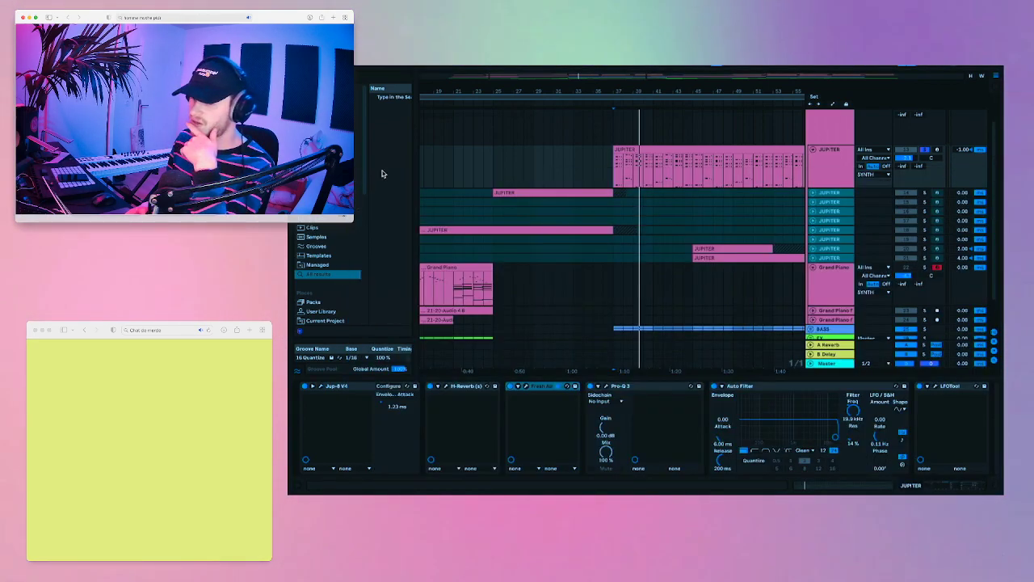
- Inspect the first JUPITER track's effects from H-Reverb and Fresh Air through to LFOTool, playing its clip from bar 37
{"action": "left_click", "coordinate": [462, 387]}
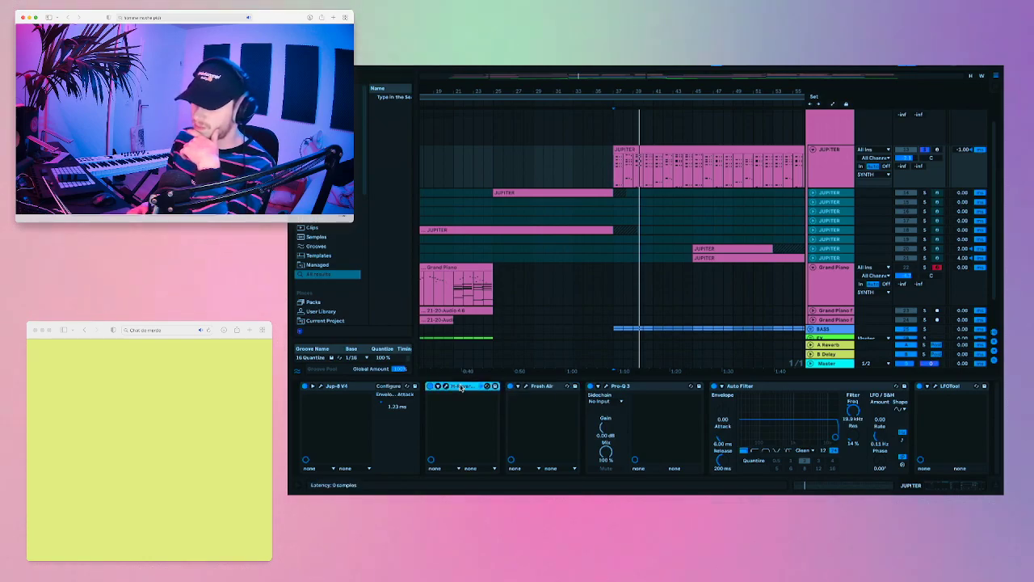
{"action": "left_click", "coordinate": [545, 387]}
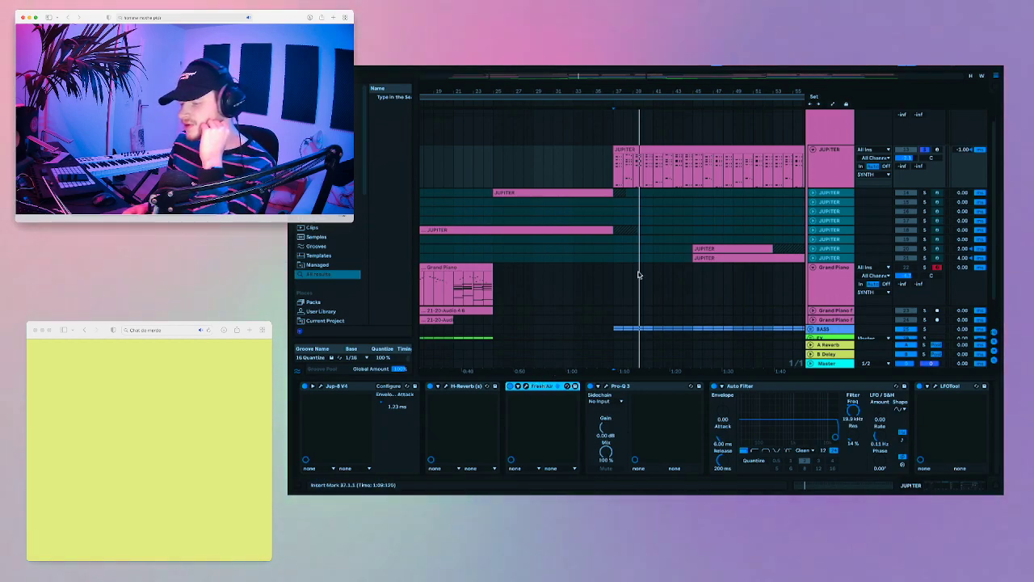
{"action": "key", "text": "space"}
{"action": "key", "text": "space"}
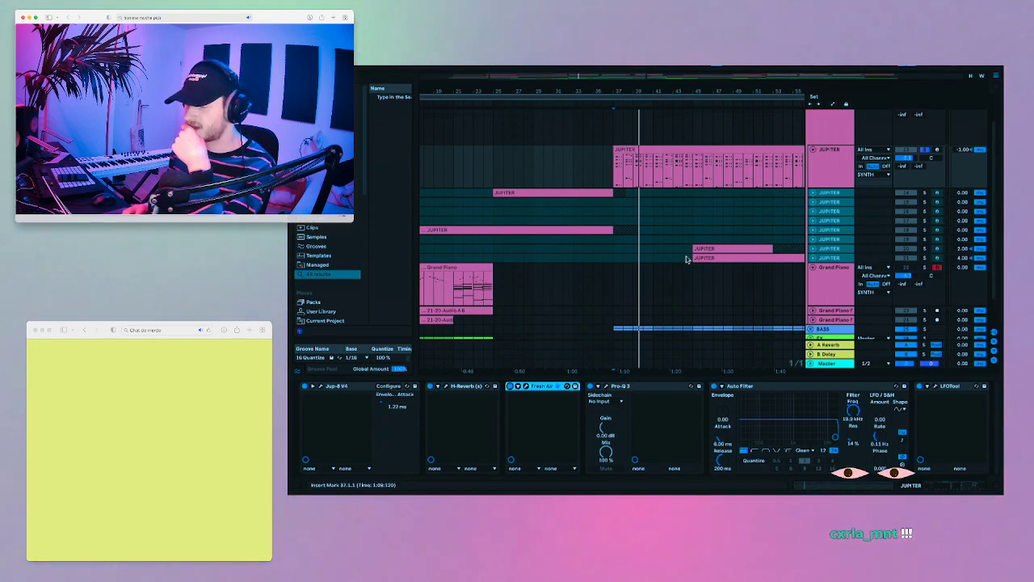
{"action": "scroll", "coordinate": [686, 256], "scroll_direction": "right", "scroll_amount": 1}
{"action": "scroll", "coordinate": [687, 256], "scroll_direction": "right", "scroll_amount": 5}
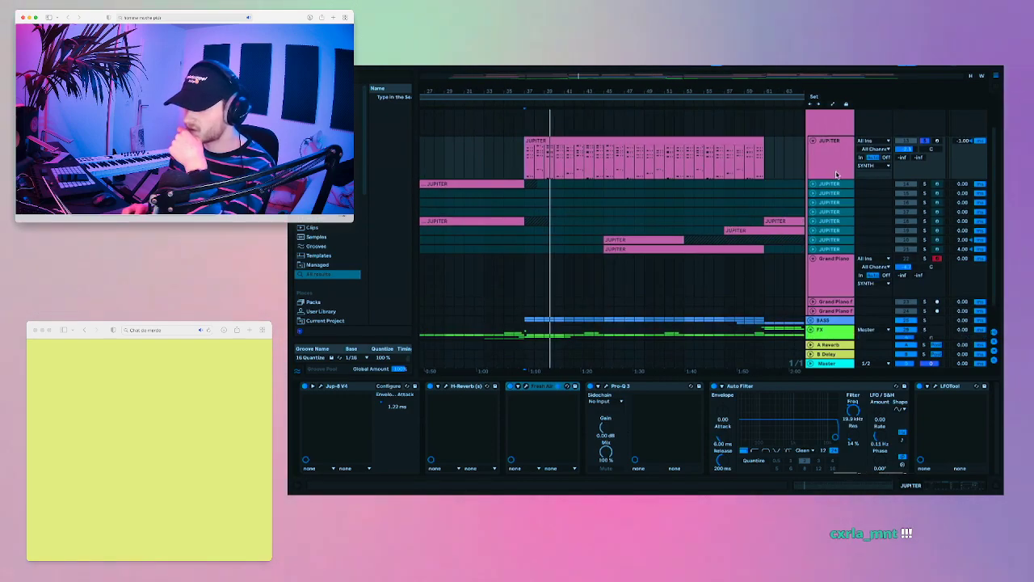
{"action": "scroll", "coordinate": [864, 390], "scroll_direction": "right", "scroll_amount": 3}
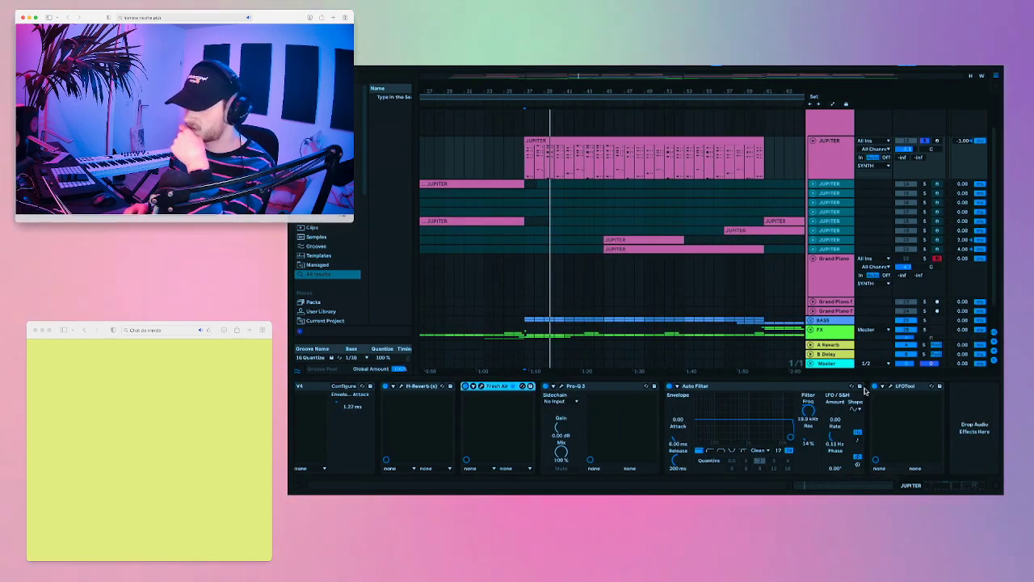
- Show the device chains of the four JUPITER tracks directly below the first one, one after another
{"action": "scroll", "coordinate": [772, 204], "scroll_direction": "up", "scroll_amount": 3}
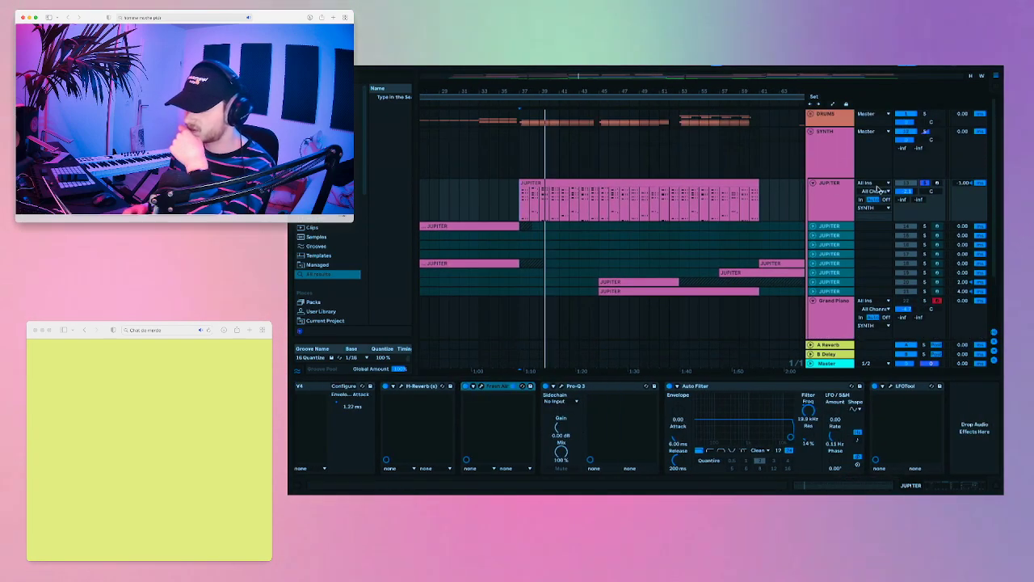
{"action": "left_click", "coordinate": [822, 226]}
{"action": "left_click", "coordinate": [825, 237]}
{"action": "left_click", "coordinate": [821, 246]}
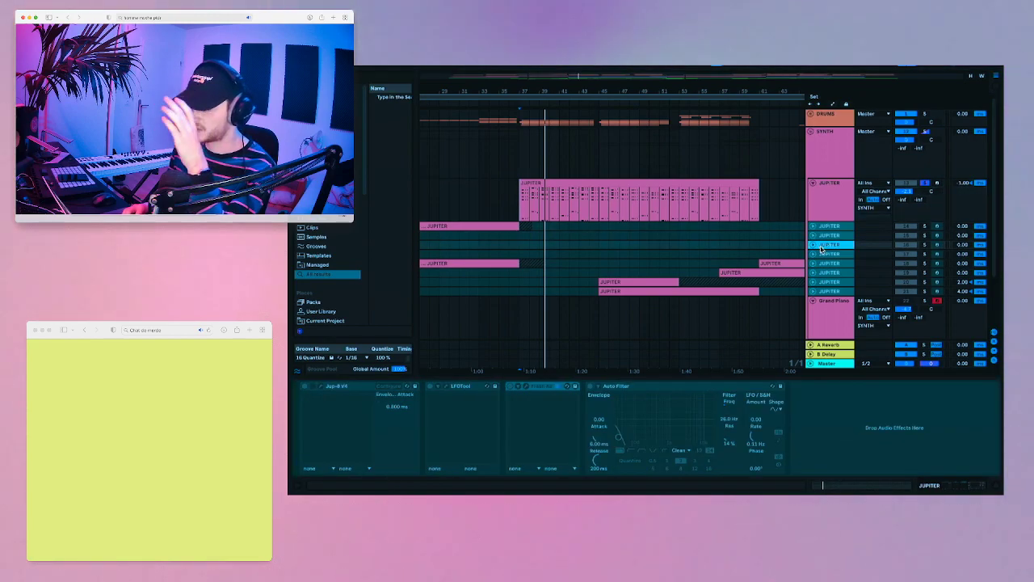
{"action": "left_click", "coordinate": [826, 255]}
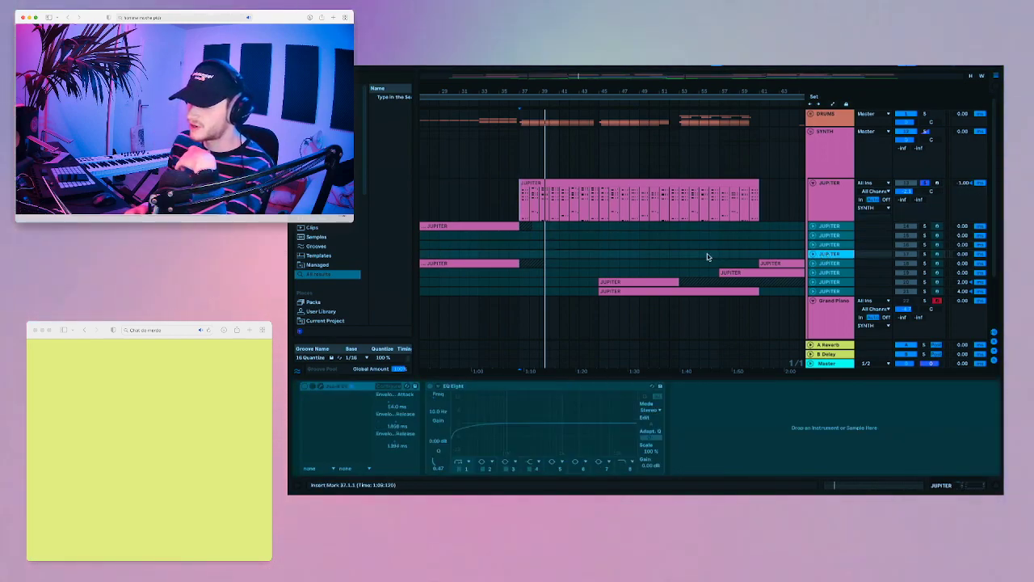
- Turn off the first JUPITER track's solo, play all layers from bar 37 and place the insert marker at bar 45
{"action": "scroll", "coordinate": [688, 169], "scroll_direction": "down", "scroll_amount": 1}
{"action": "scroll", "coordinate": [688, 169], "scroll_direction": "left", "scroll_amount": 1}
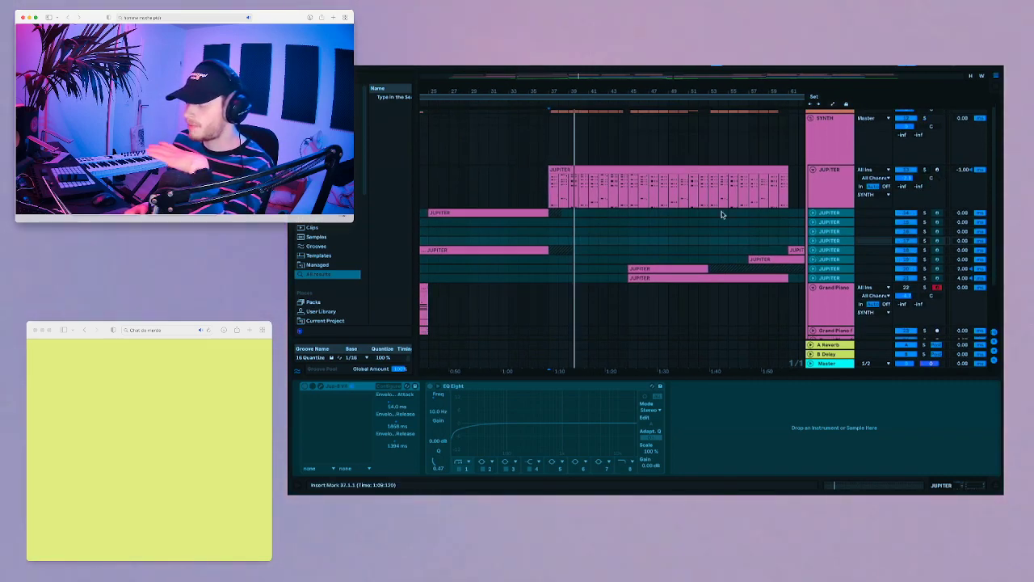
{"action": "scroll", "coordinate": [721, 214], "scroll_direction": "down", "scroll_amount": 1}
{"action": "scroll", "coordinate": [721, 214], "scroll_direction": "left", "scroll_amount": 1}
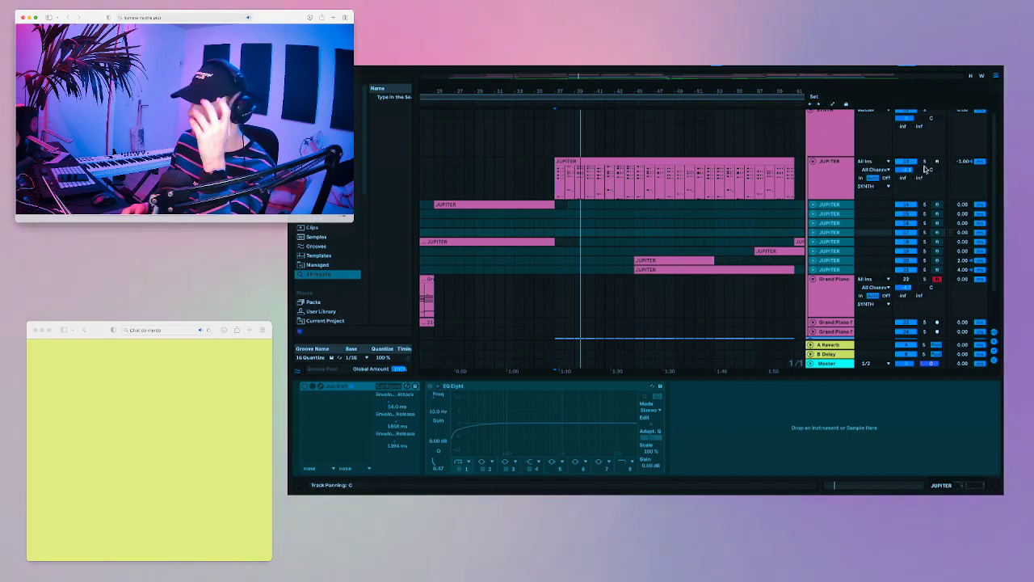
{"action": "key", "text": "space"}
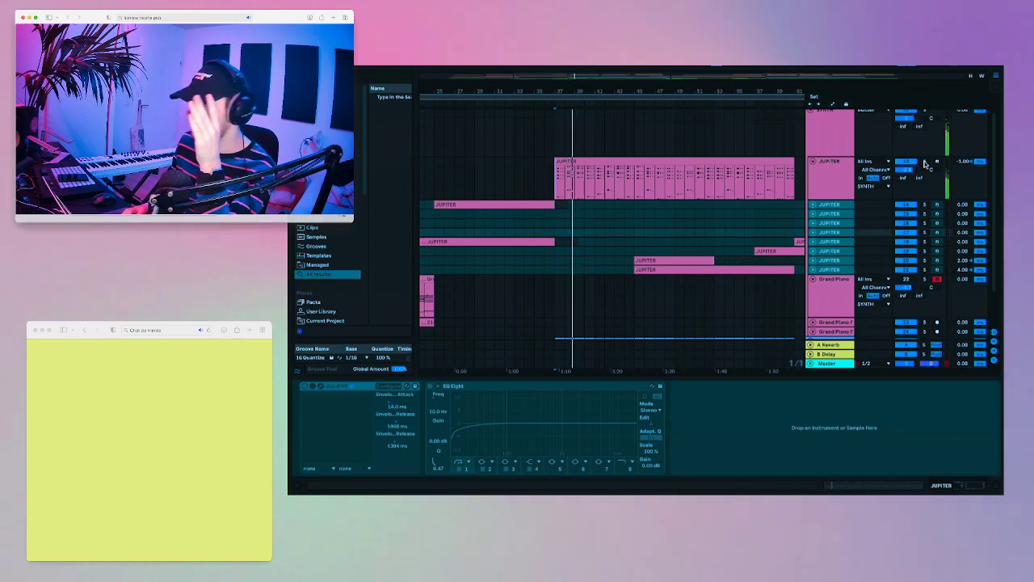
{"action": "scroll", "coordinate": [849, 239], "scroll_direction": "down", "scroll_amount": 2}
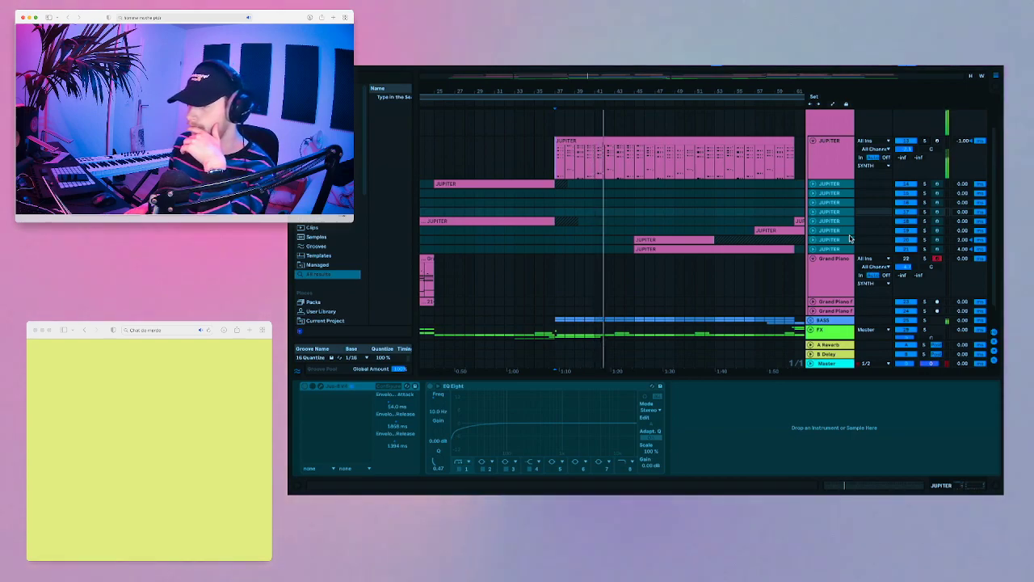
{"action": "left_click", "coordinate": [634, 229]}
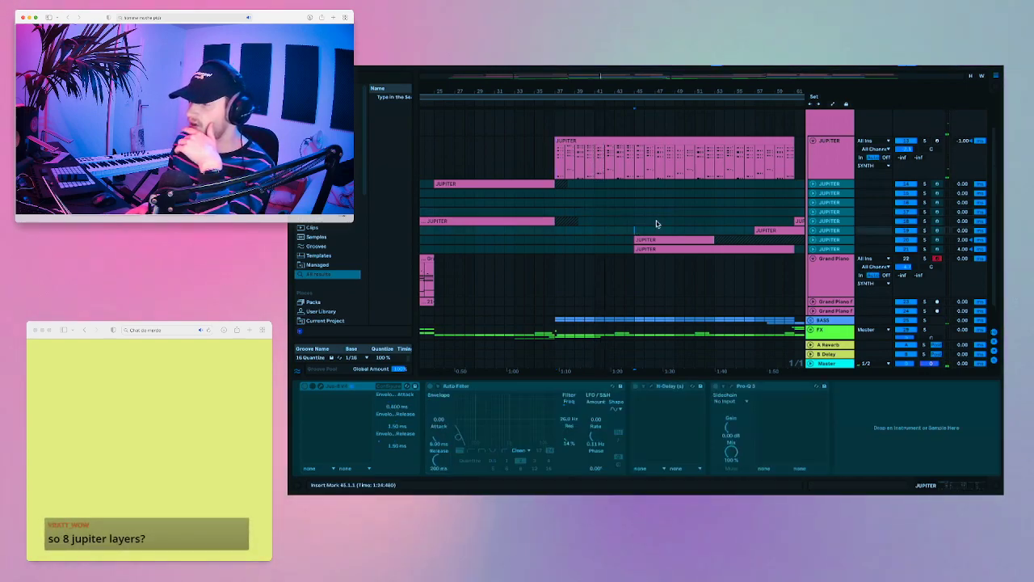
{"action": "scroll", "coordinate": [713, 221], "scroll_direction": "right", "scroll_amount": 2}
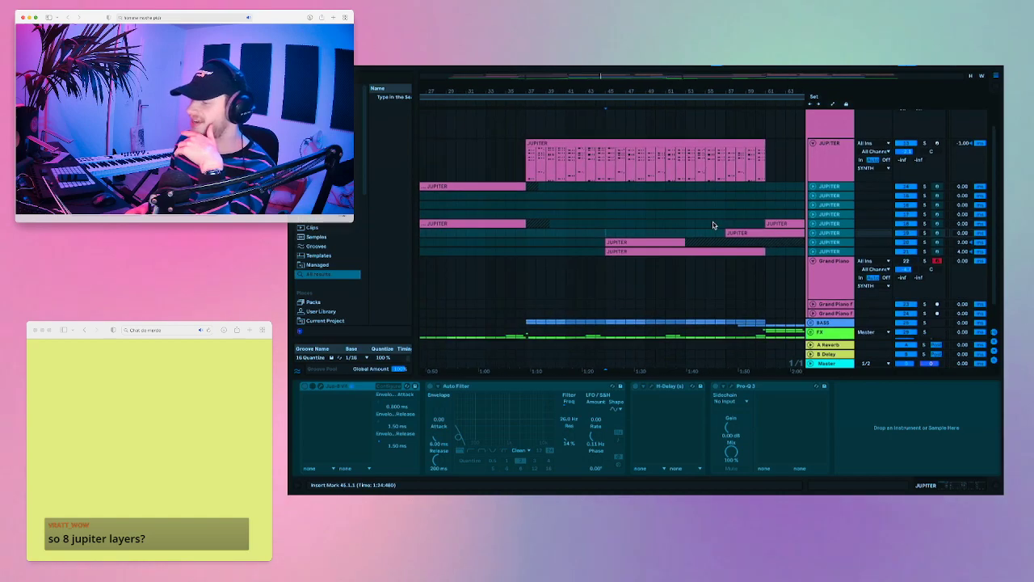
- Solo the first JUPITER track and play its clip with the range from bar 37 to about bar 59 selected
{"action": "left_click", "coordinate": [827, 168]}
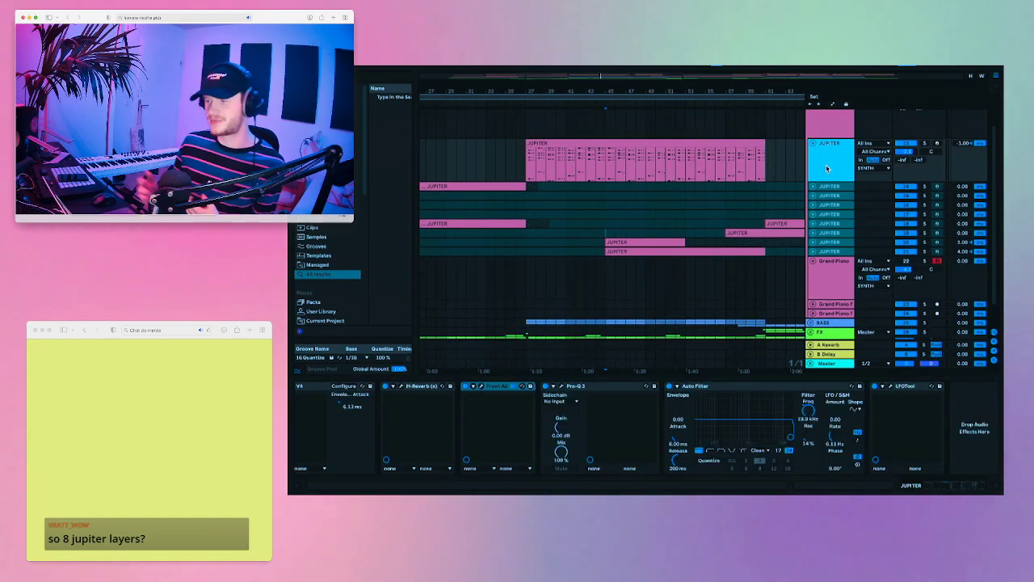
{"action": "scroll", "coordinate": [733, 199], "scroll_direction": "right", "scroll_amount": 5}
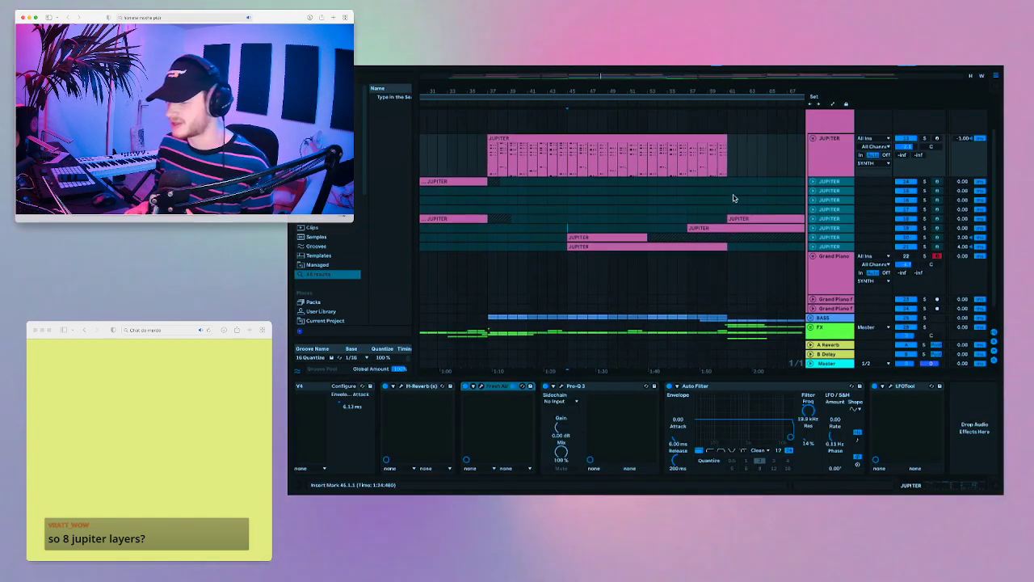
{"action": "scroll", "coordinate": [733, 199], "scroll_direction": "left", "scroll_amount": 6}
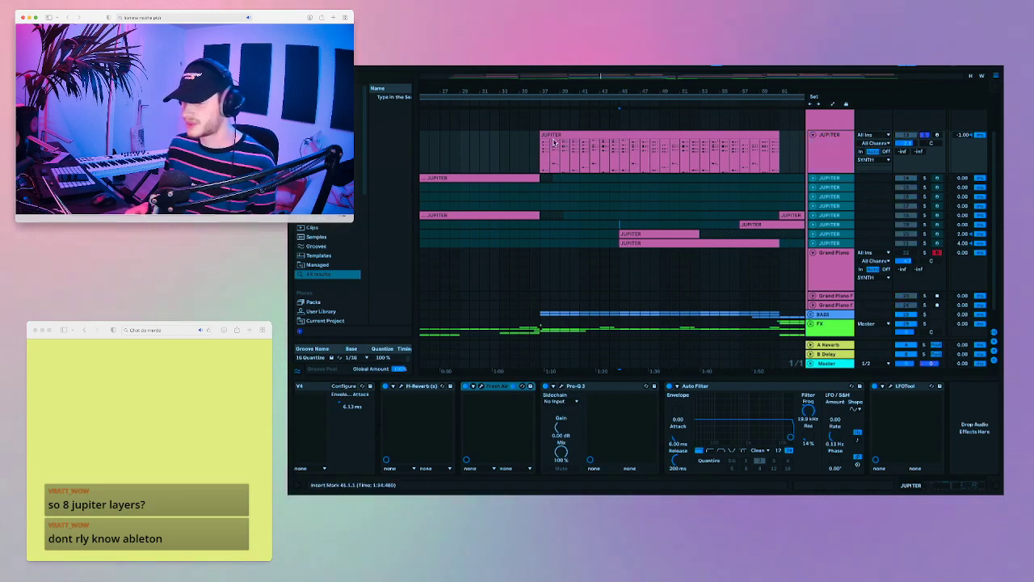
{"action": "left_click_drag", "start_coordinate": [542, 150], "coordinate": [760, 151]}
{"action": "key", "text": "space"}
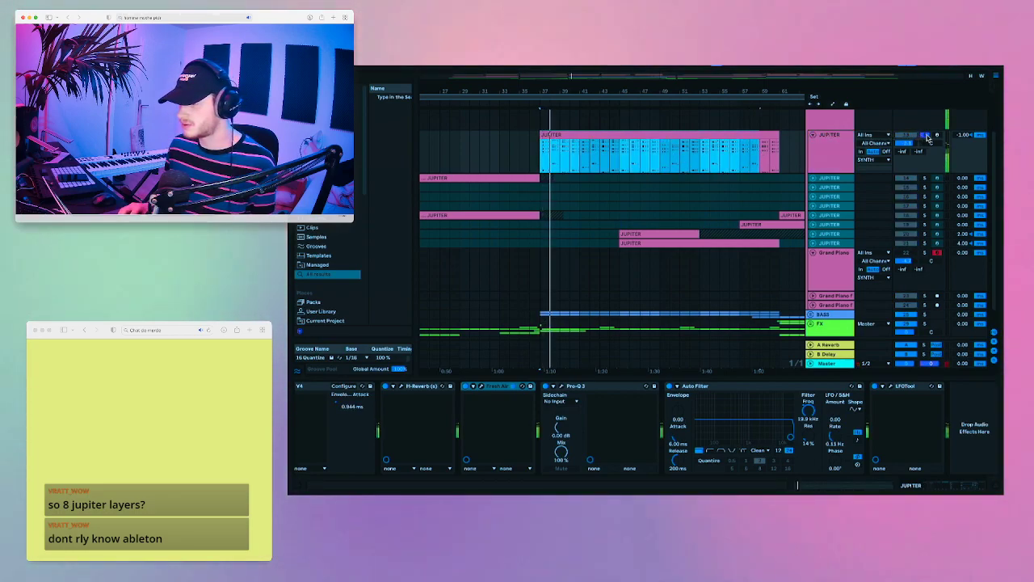
- Unsolo the first JUPITER track and play from bar 45, comparing the mix with and without the two lowest JUPITER layers
{"action": "left_click", "coordinate": [622, 220]}
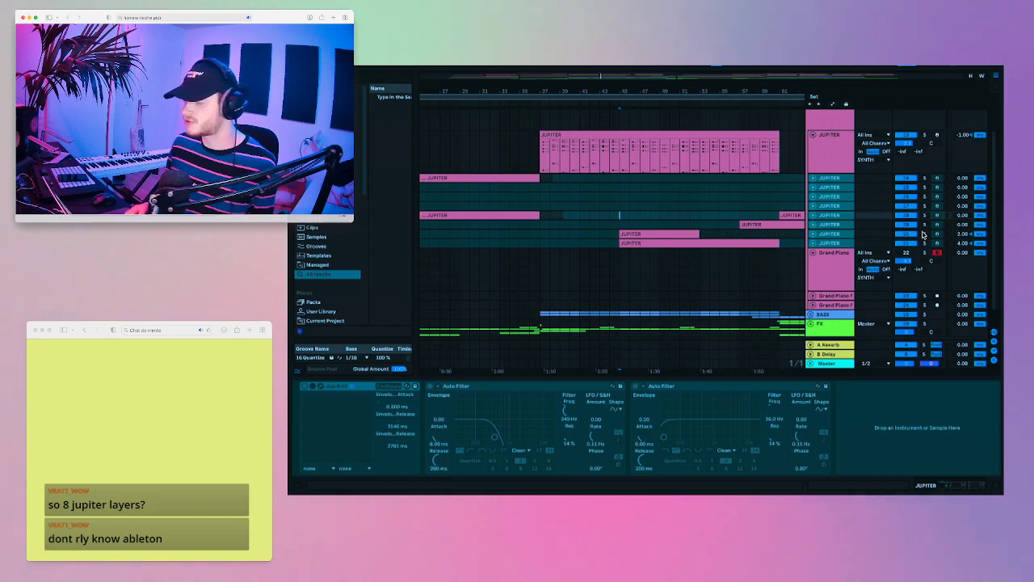
{"action": "key", "text": "space"}
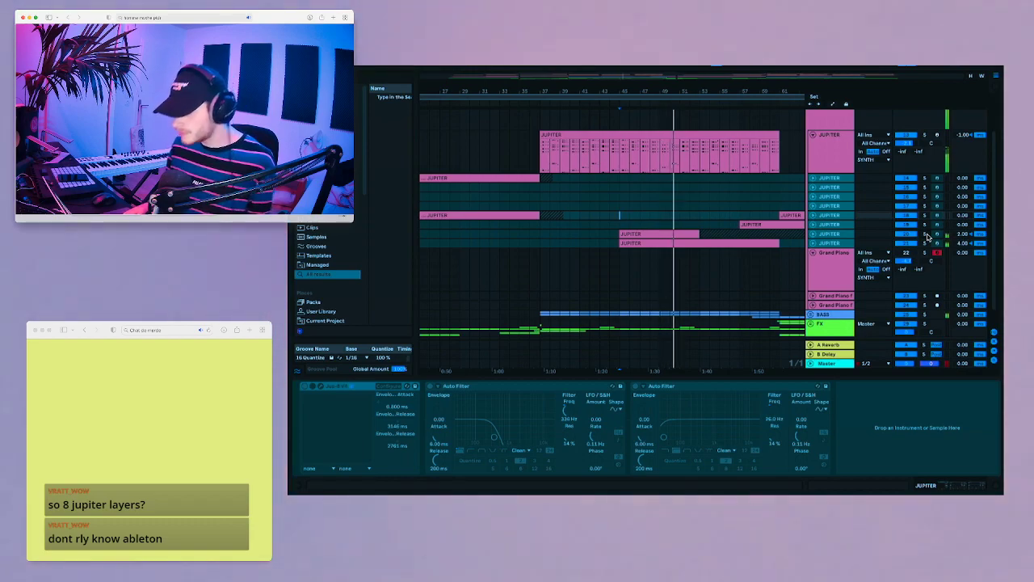
{"action": "left_click", "coordinate": [925, 242]}
{"action": "key", "text": "space"}
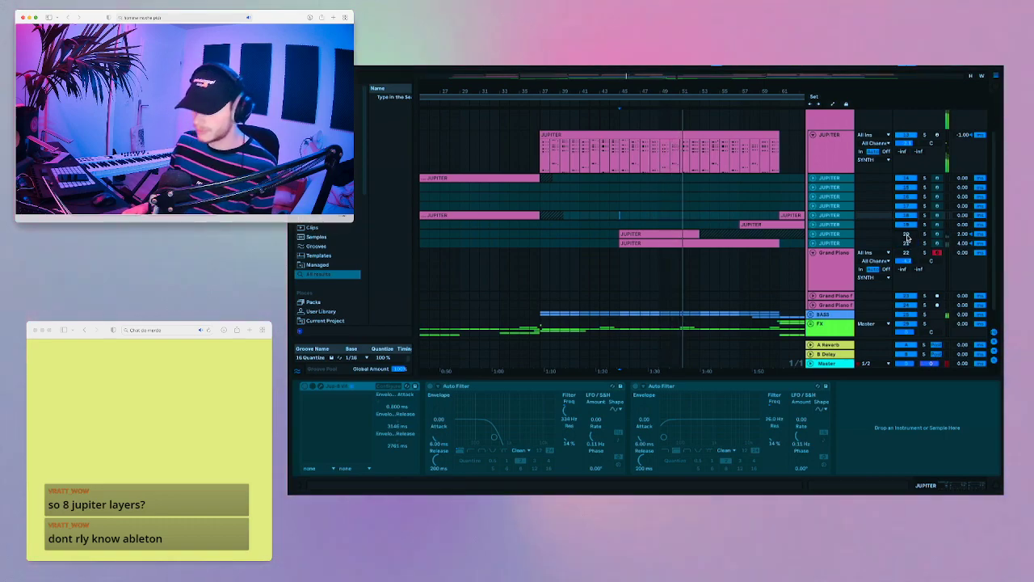
- Unfold the lowest JUPITER track to show its MIDI notes, and briefly unfold the JUPITER track above it
{"action": "left_click", "coordinate": [814, 243]}
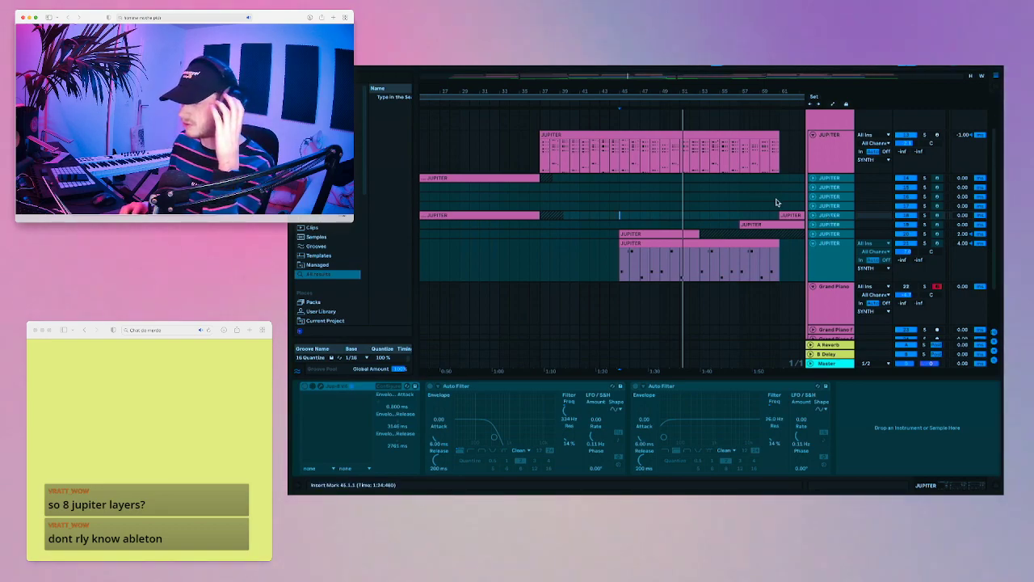
{"action": "left_click", "coordinate": [813, 235]}
{"action": "left_click", "coordinate": [813, 235]}
{"action": "scroll", "coordinate": [695, 212], "scroll_direction": "down", "scroll_amount": 3}
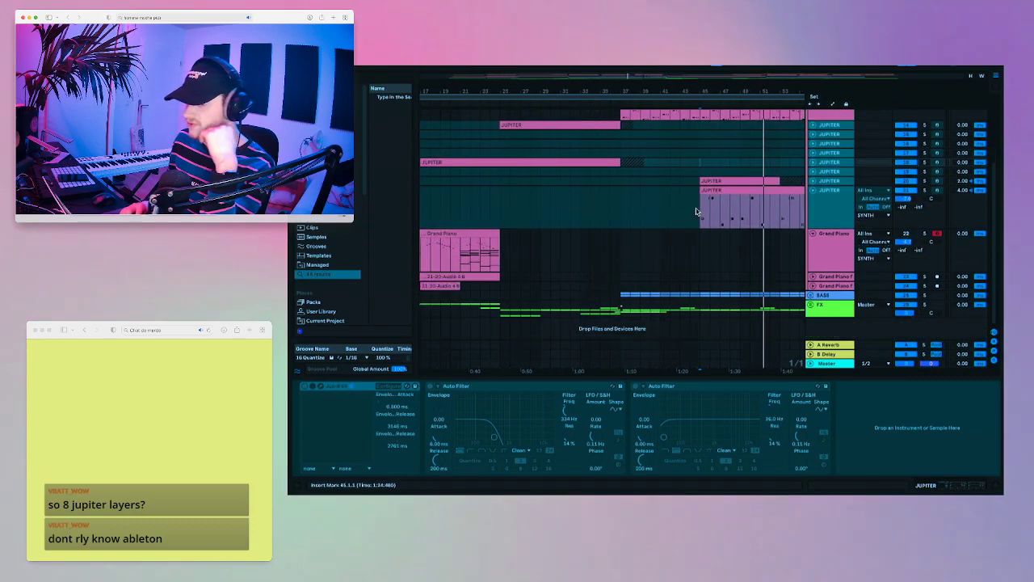
{"action": "scroll", "coordinate": [696, 212], "scroll_direction": "left", "scroll_amount": 3}
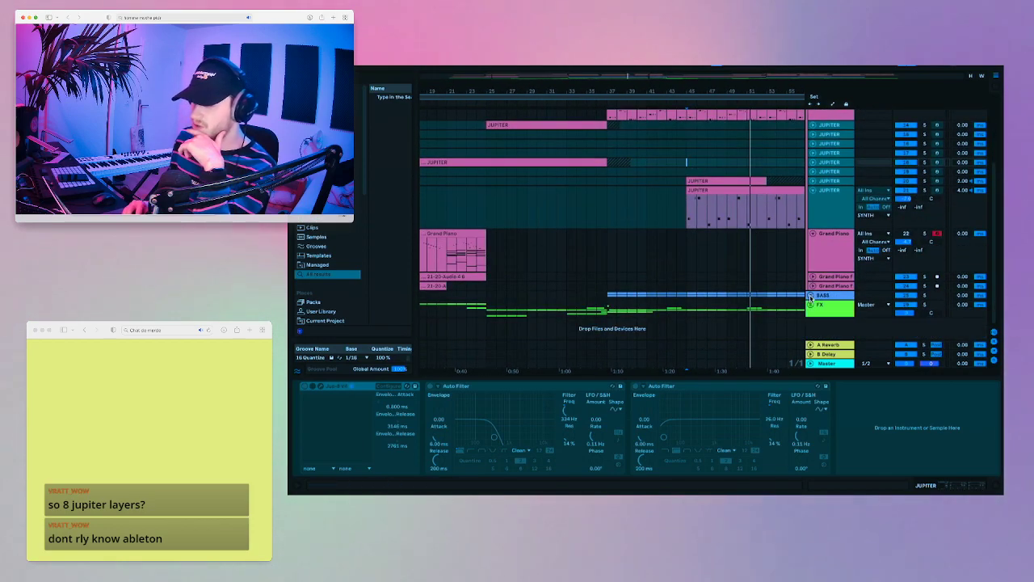
- Unfold the BASS group to examine its bass clips and select the SOXX BASS track to show its devices
{"action": "left_click", "coordinate": [812, 296]}
{"action": "scroll", "coordinate": [734, 253], "scroll_direction": "down", "scroll_amount": 5}
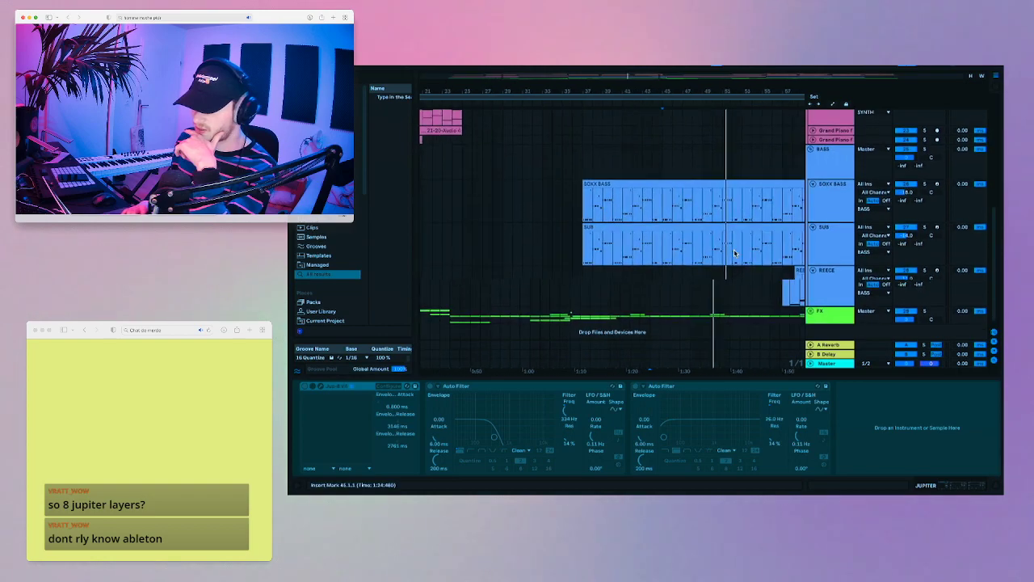
{"action": "scroll", "coordinate": [734, 253], "scroll_direction": "right", "scroll_amount": 5}
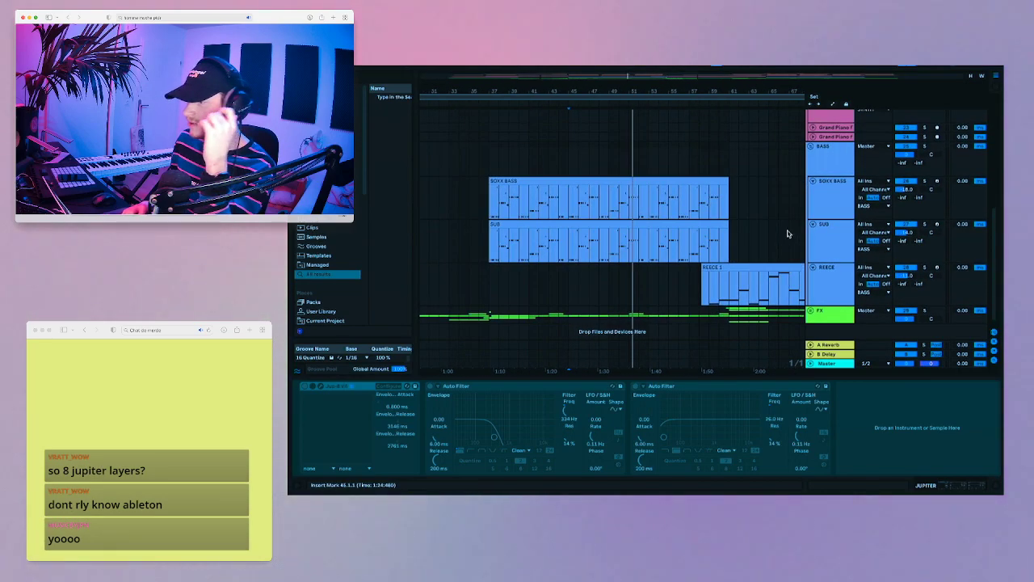
{"action": "scroll", "coordinate": [787, 233], "scroll_direction": "left", "scroll_amount": 1}
{"action": "scroll", "coordinate": [791, 233], "scroll_direction": "up", "scroll_amount": 1}
{"action": "scroll", "coordinate": [791, 234], "scroll_direction": "left", "scroll_amount": 1}
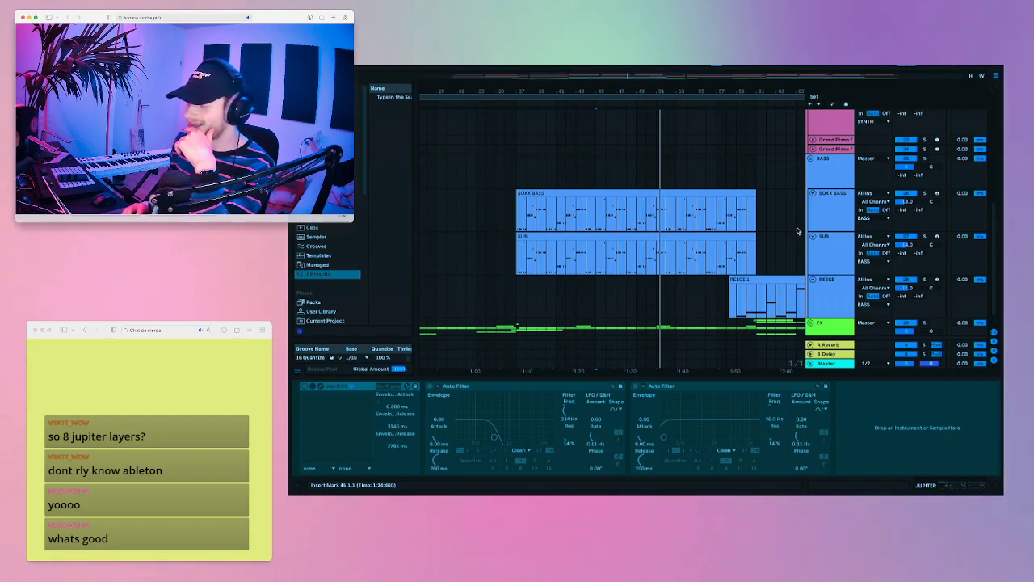
{"action": "left_click", "coordinate": [836, 215]}
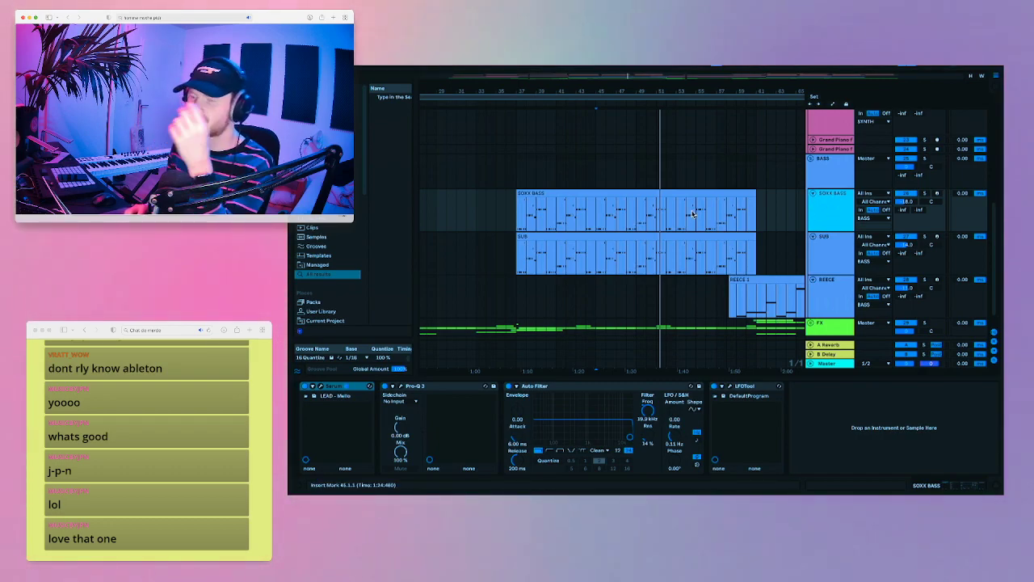
- Solo the SOXX BASS track and play its clip from bar 37
{"action": "scroll", "coordinate": [647, 219], "scroll_direction": "right", "scroll_amount": 6}
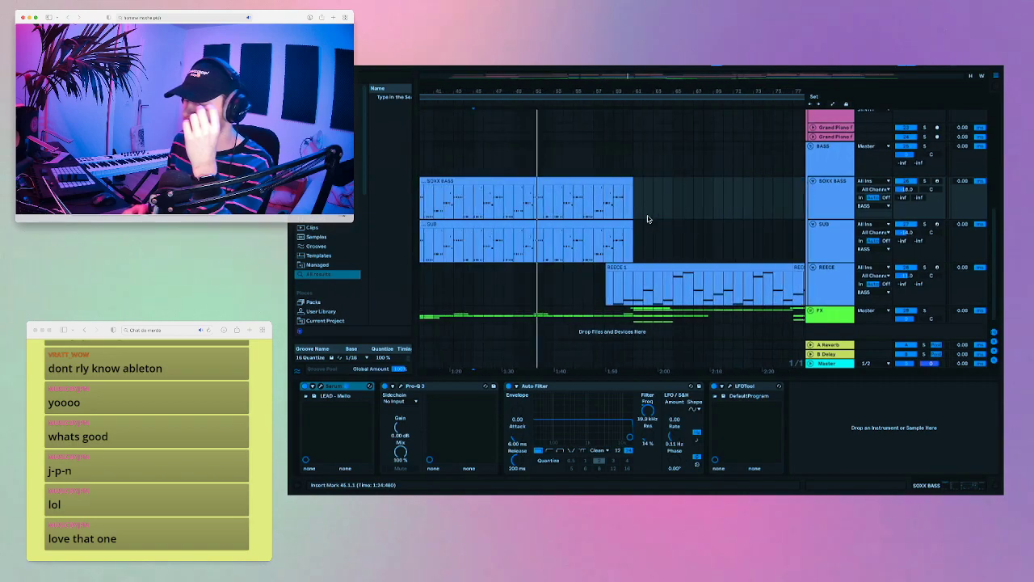
{"action": "scroll", "coordinate": [679, 277], "scroll_direction": "left", "scroll_amount": 4}
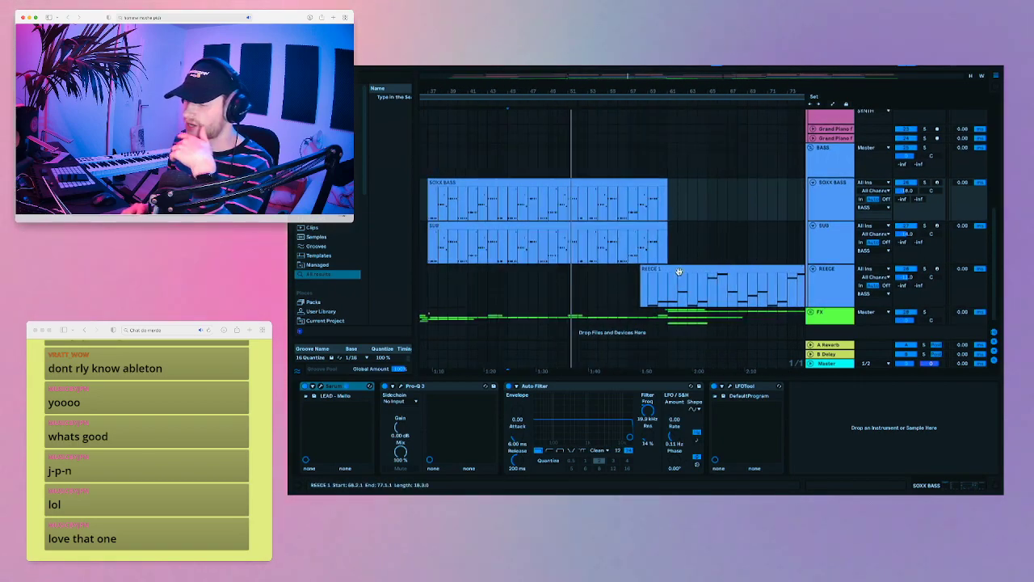
{"action": "scroll", "coordinate": [681, 275], "scroll_direction": "left", "scroll_amount": 1}
{"action": "left_click", "coordinate": [926, 181]}
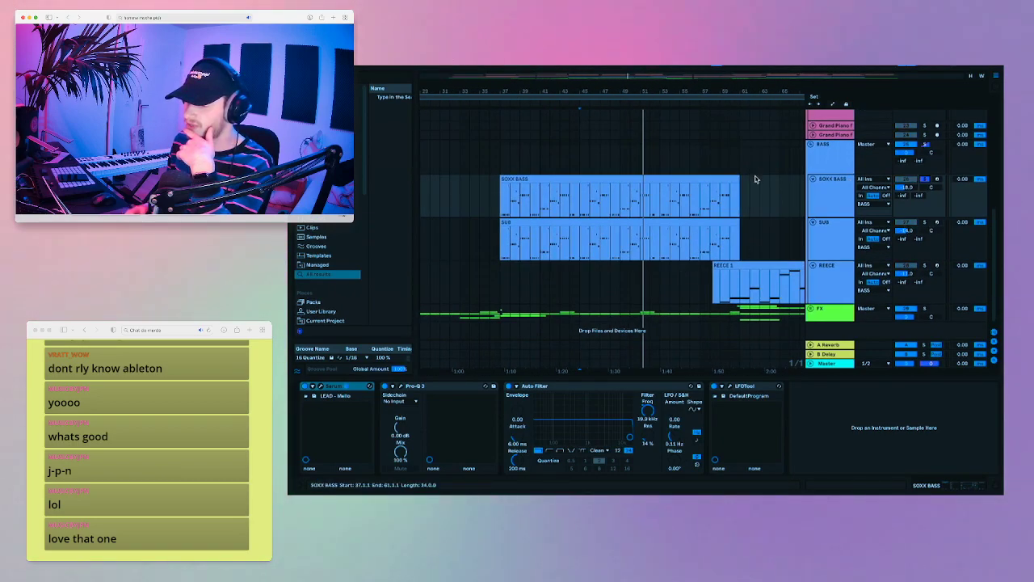
{"action": "left_click", "coordinate": [500, 208]}
{"action": "key", "text": "space"}
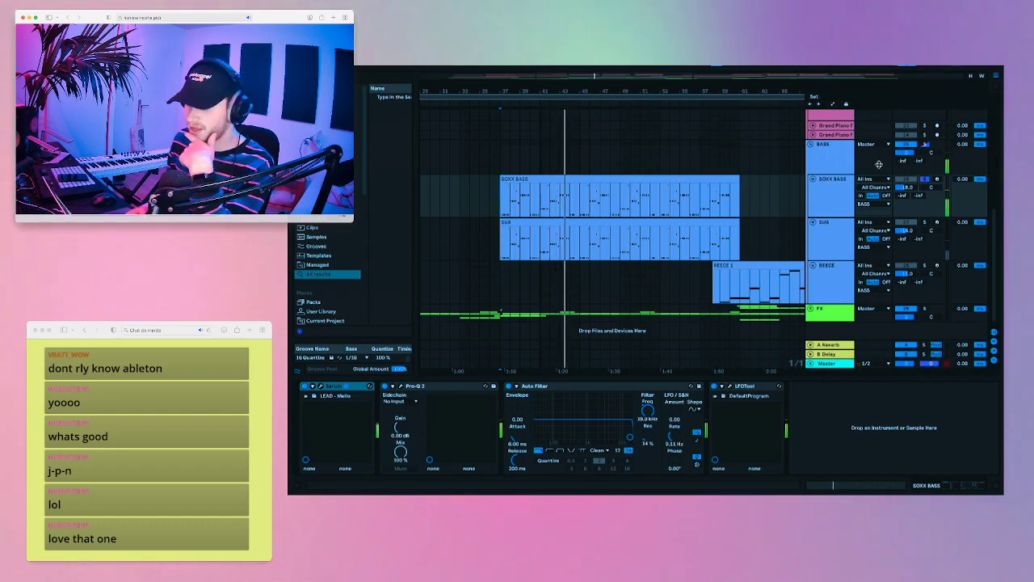
{"action": "key", "text": "space"}
- Examine the SOXX BASS pattern by selecting bars 41 to 44, and play it soloed from midway through bar 38
{"action": "left_click_drag", "start_coordinate": [515, 94], "coordinate": [515, 161]}
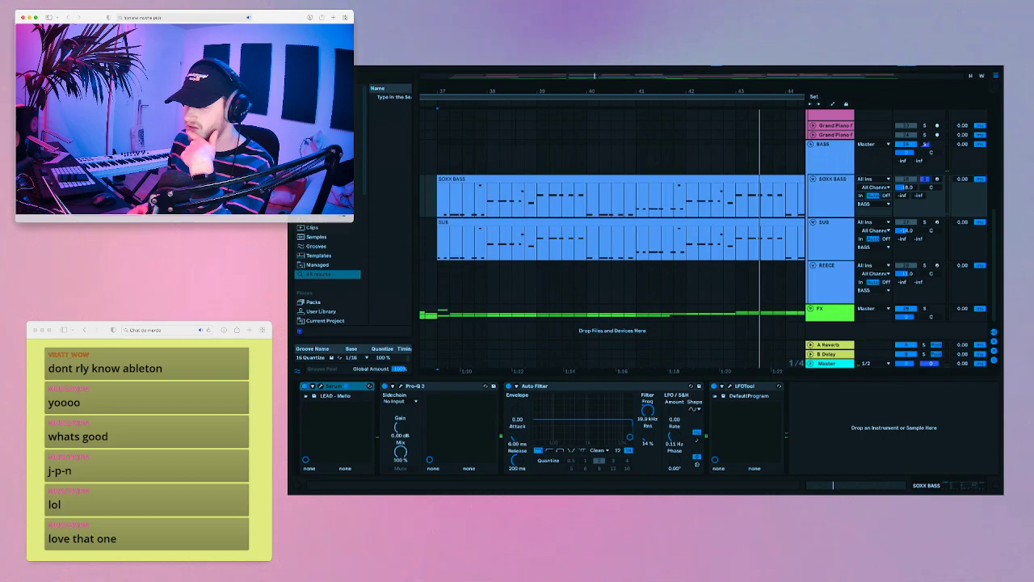
{"action": "mouse_move", "coordinate": [515, 91]}
{"action": "left_mouse_down"}
{"action": "mouse_move", "coordinate": [515, 68]}
{"action": "mouse_move", "coordinate": [515, 78]}
{"action": "left_mouse_up"}
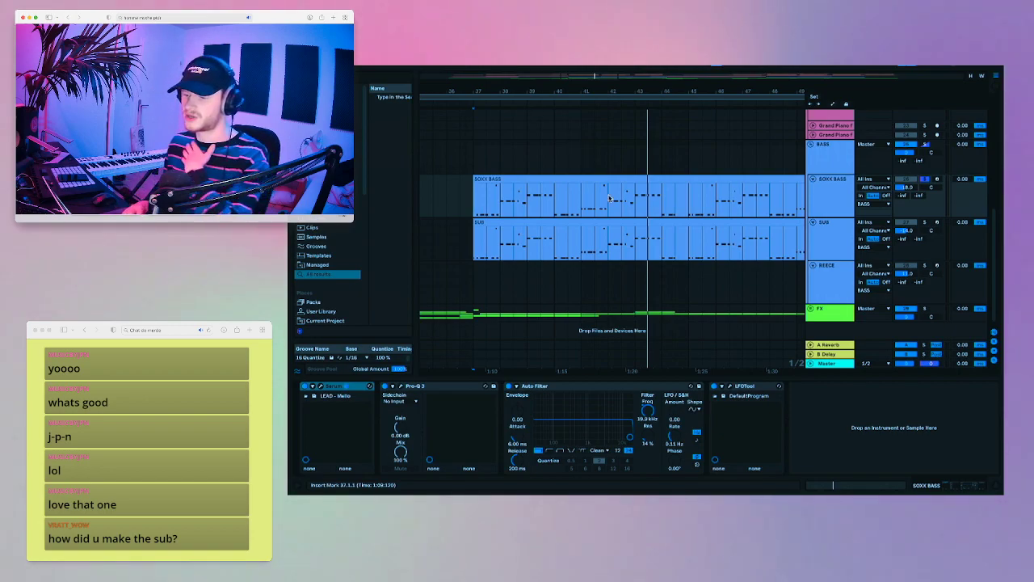
{"action": "left_click", "coordinate": [580, 200]}
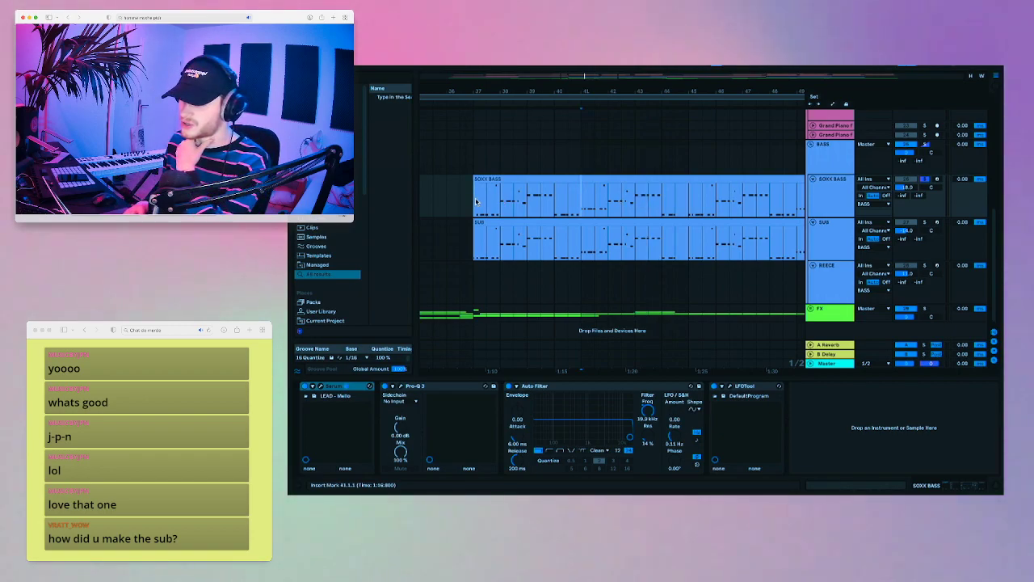
{"action": "left_click", "coordinate": [681, 223]}
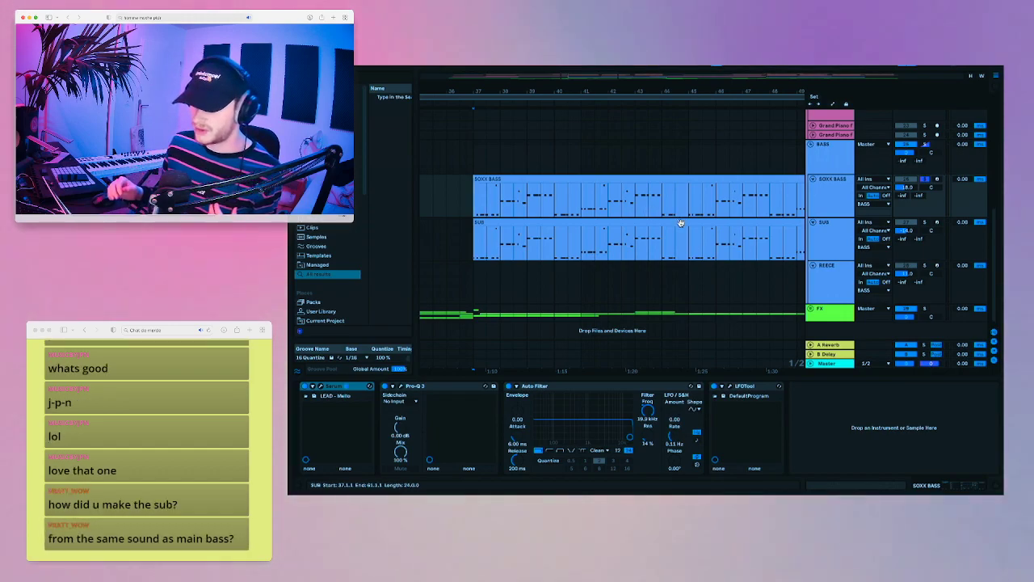
{"action": "left_click", "coordinate": [687, 214]}
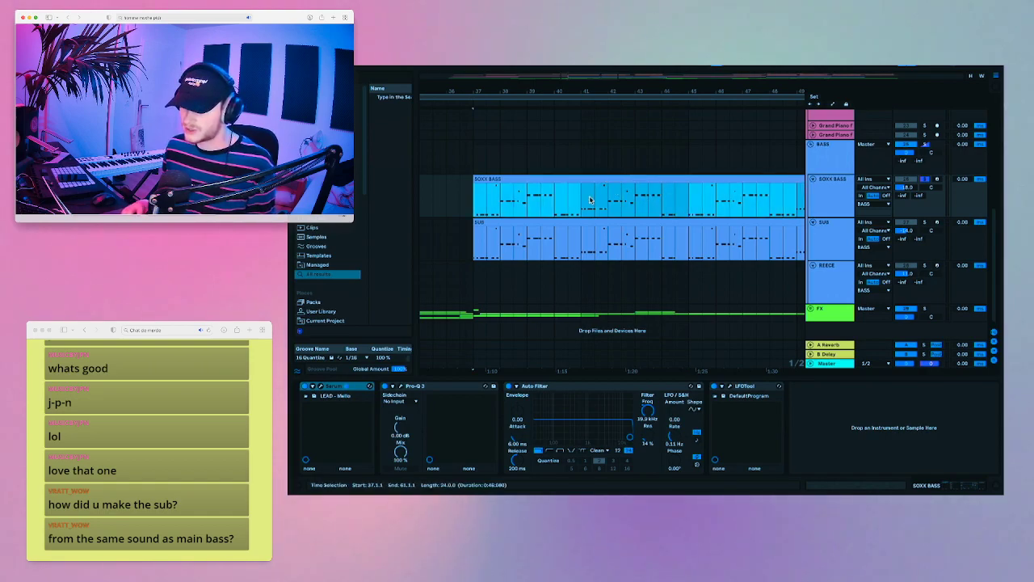
{"action": "left_click_drag", "start_coordinate": [582, 198], "coordinate": [662, 202]}
{"action": "left_click_drag", "start_coordinate": [559, 94], "coordinate": [559, 90]}
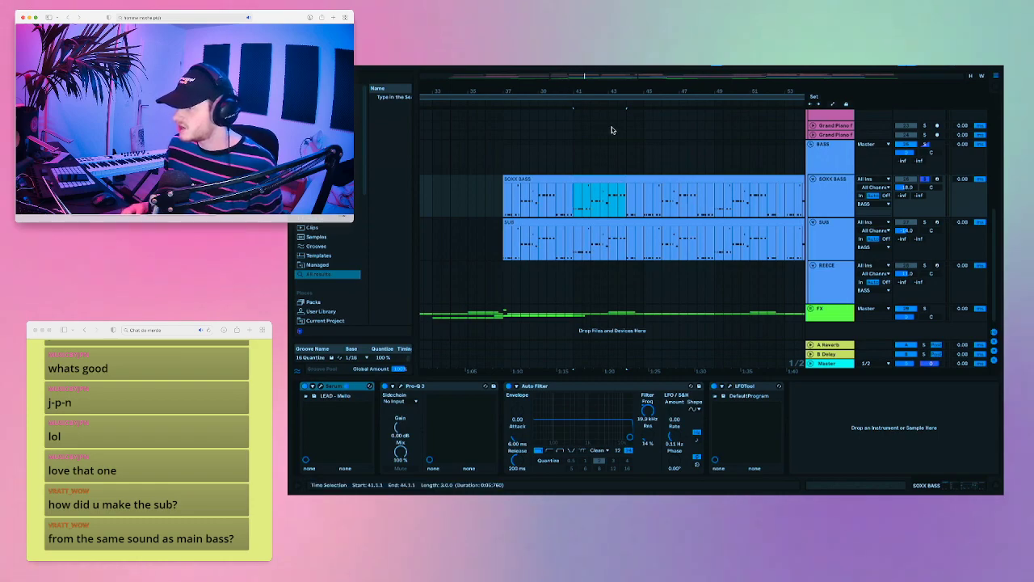
{"action": "left_click", "coordinate": [525, 195]}
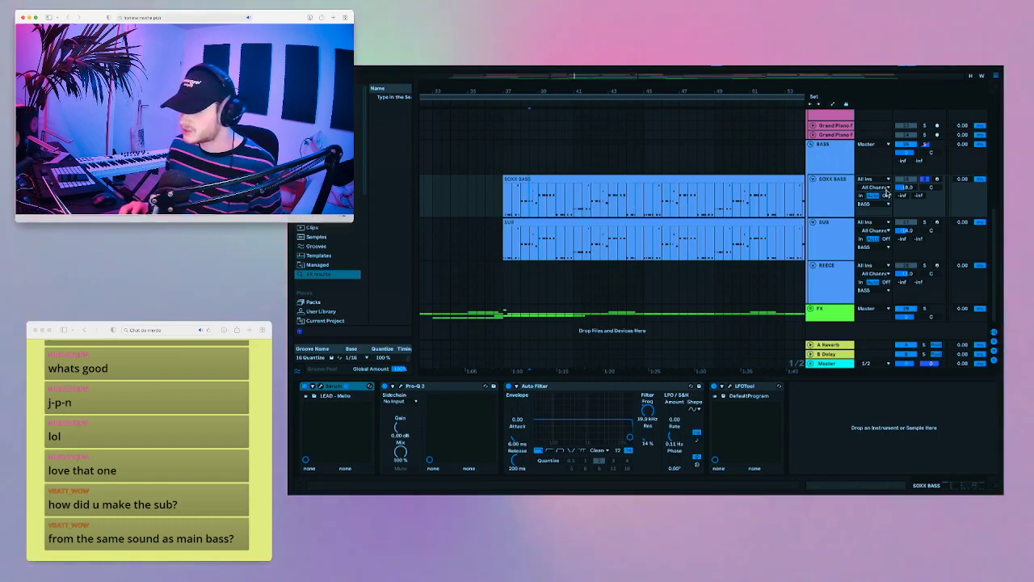
{"action": "key", "text": "space"}
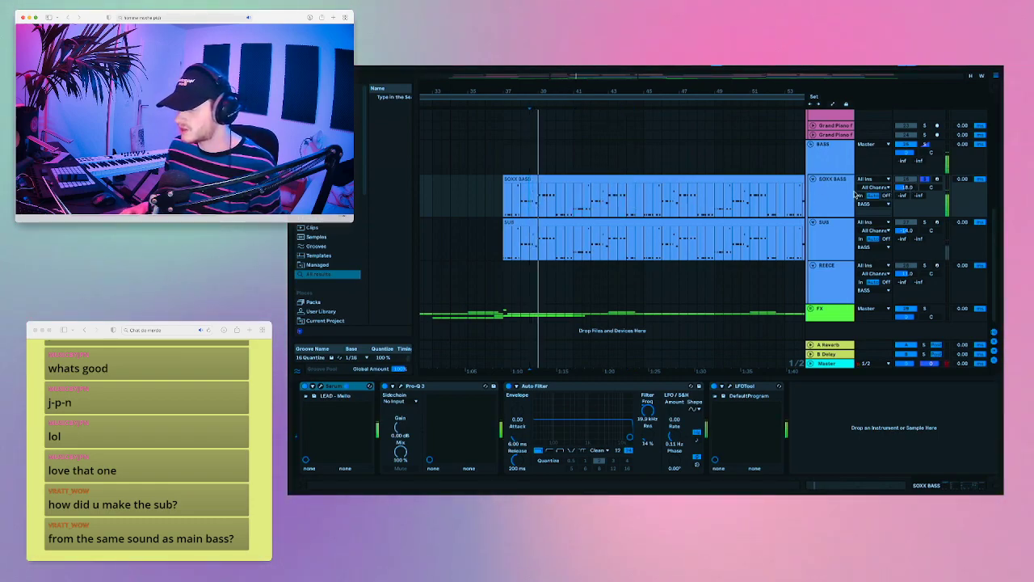
- Play the SUB track soloed while inspecting its Serum patch, closing the synth and turning off the solo at the end
{"action": "left_click", "coordinate": [579, 246]}
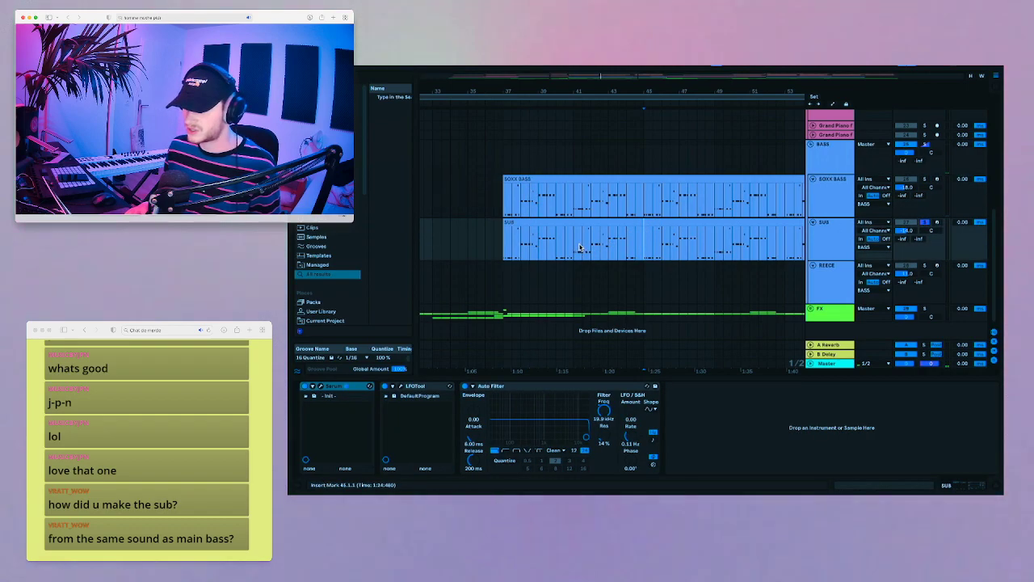
{"action": "left_click", "coordinate": [320, 387]}
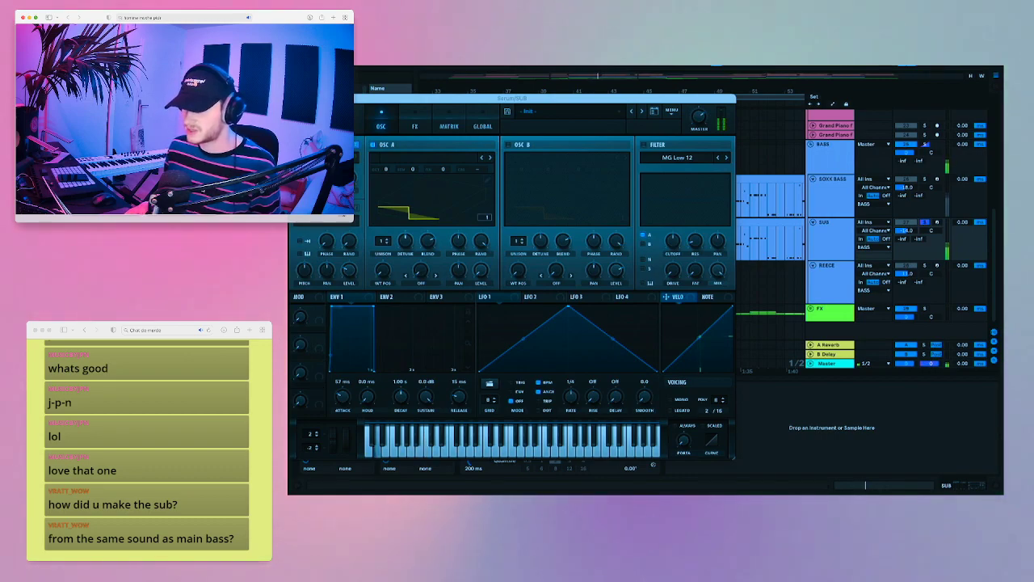
{"action": "key", "text": "super+alt+p"}
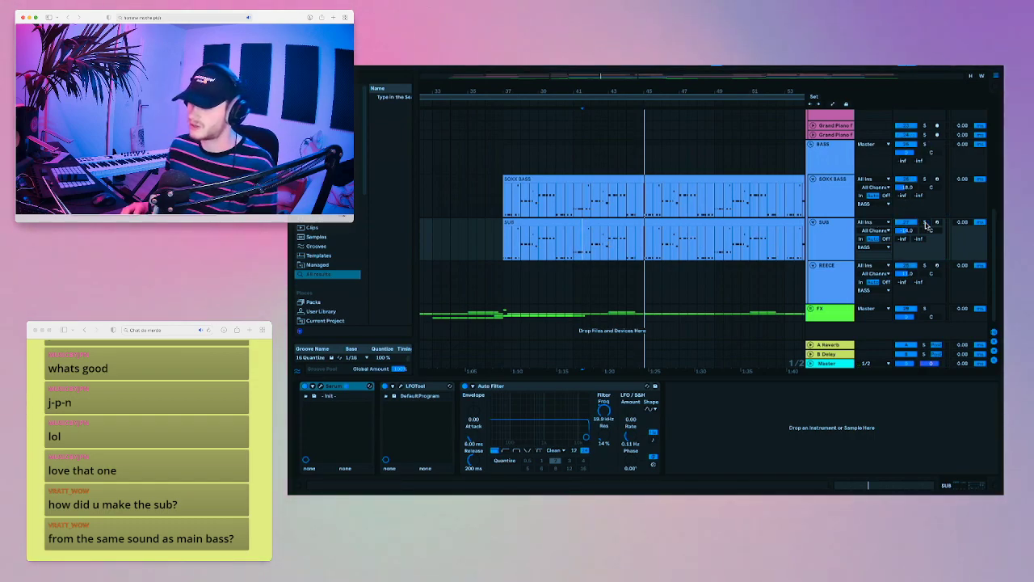
- Mute the SUB track and insert an EQ Eight directly after Serum on the SOXX BASS track
{"action": "left_click", "coordinate": [499, 166]}
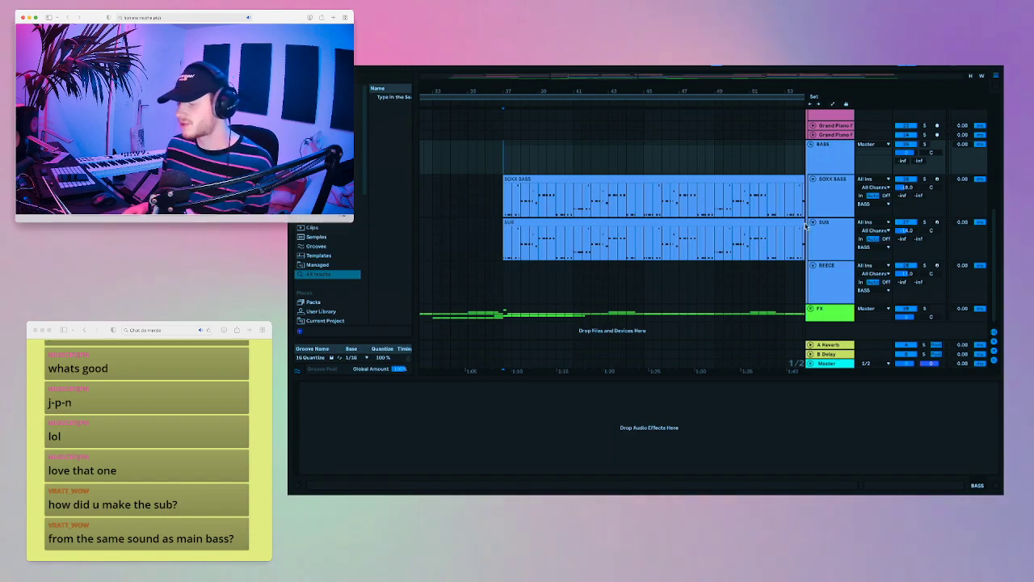
{"action": "left_click", "coordinate": [835, 209]}
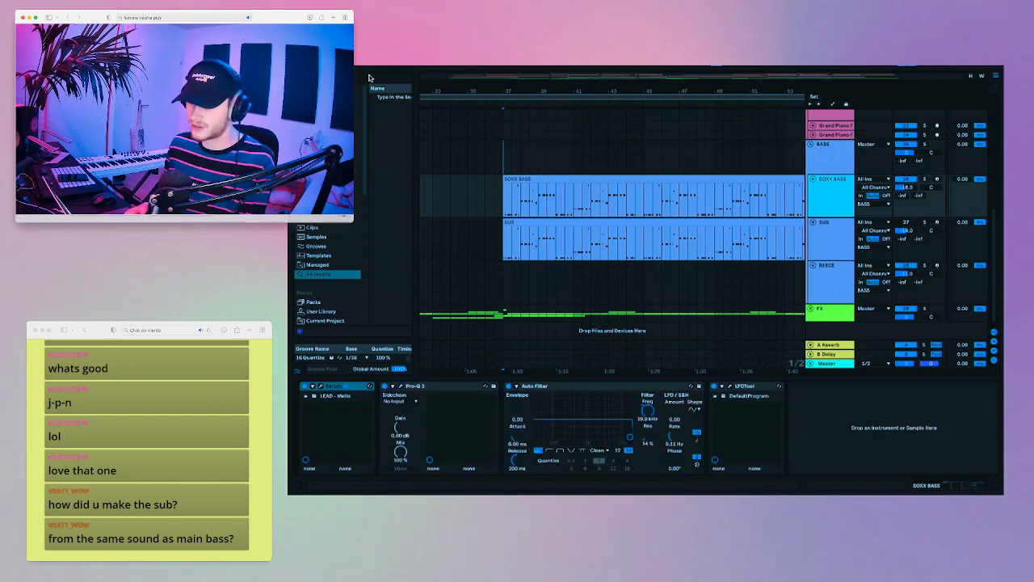
{"action": "left_click", "coordinate": [384, 99]}
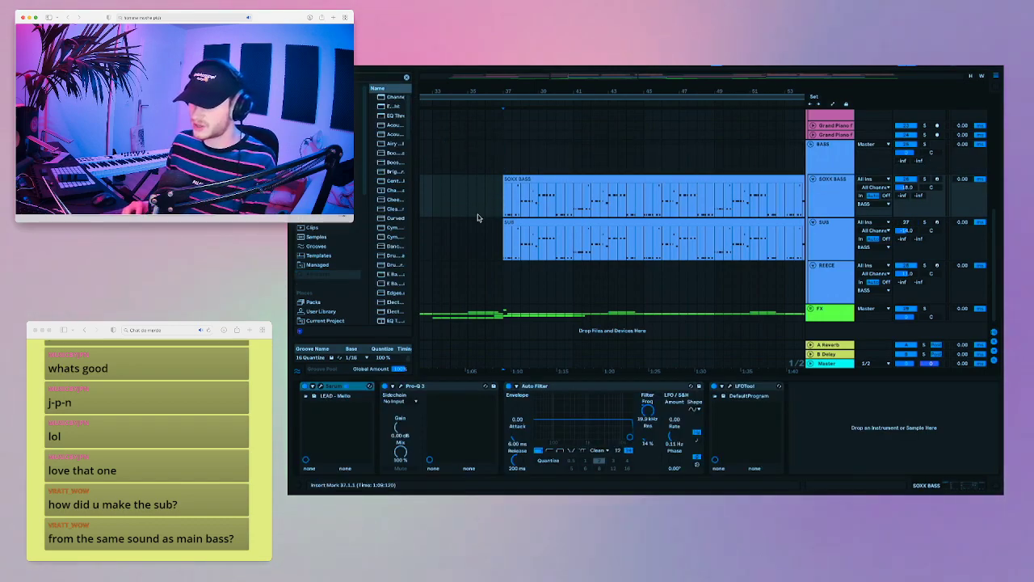
{"action": "left_click_drag", "start_coordinate": [416, 124], "coordinate": [495, 124]}
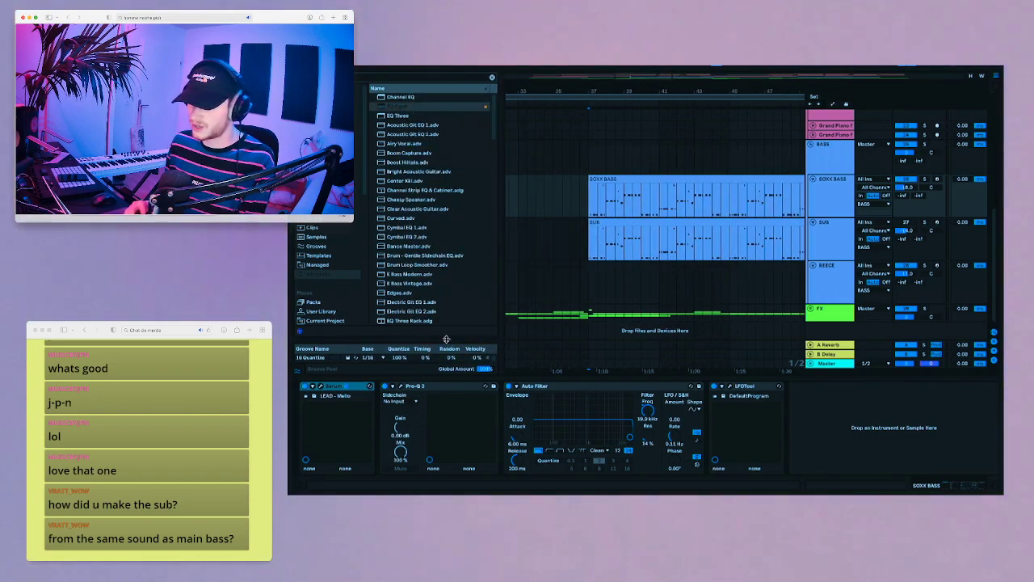
{"action": "mouse_move", "coordinate": [408, 101]}
{"action": "left_mouse_down"}
{"action": "mouse_move", "coordinate": [275, 291]}
{"action": "mouse_move", "coordinate": [450, 427]}
{"action": "mouse_move", "coordinate": [381, 428]}
{"action": "left_mouse_up"}
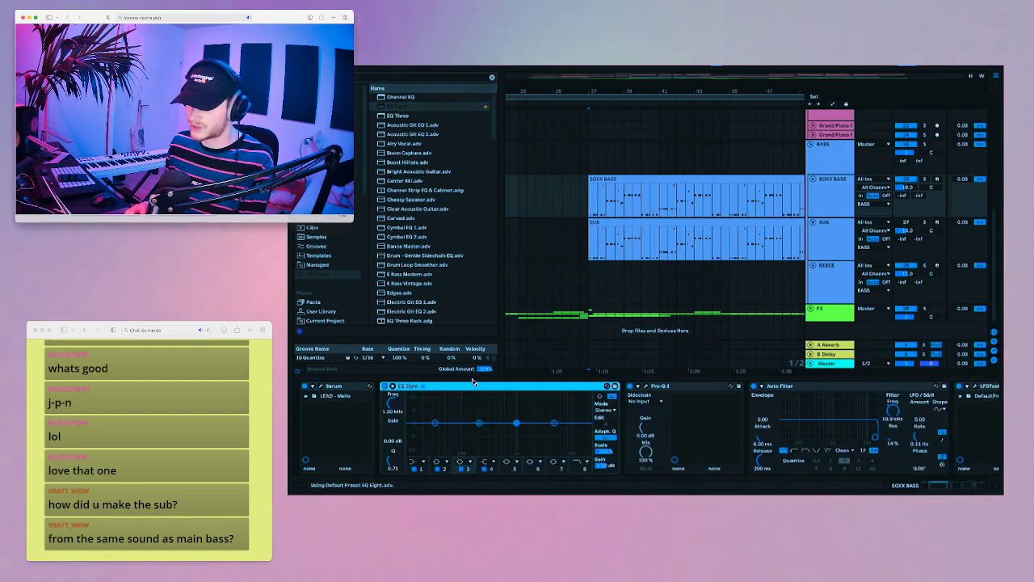
- Boost the low end with the second EQ Eight band at about 53 Hz and 3.6 dB gain
{"action": "left_click", "coordinate": [646, 387]}
{"action": "left_click", "coordinate": [294, 188]}
{"action": "left_click_drag", "start_coordinate": [479, 423], "coordinate": [449, 418]}
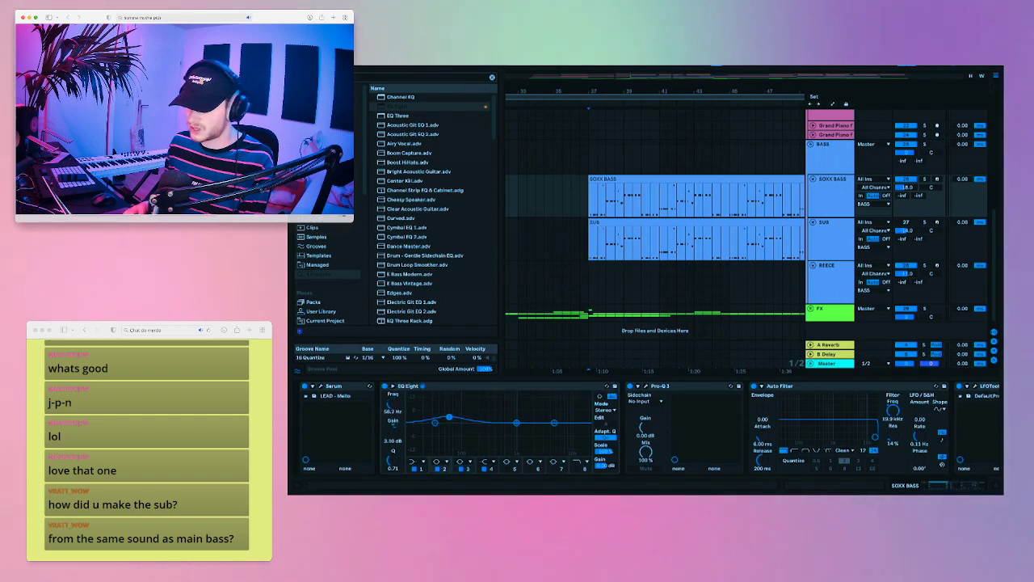
- Search the browser for "limiter" and insert a Limiter between Pro-Q 3 and Auto Filter on the SOXX BASS track
{"action": "left_click", "coordinate": [492, 77]}
{"action": "type", "text": "limiter"}
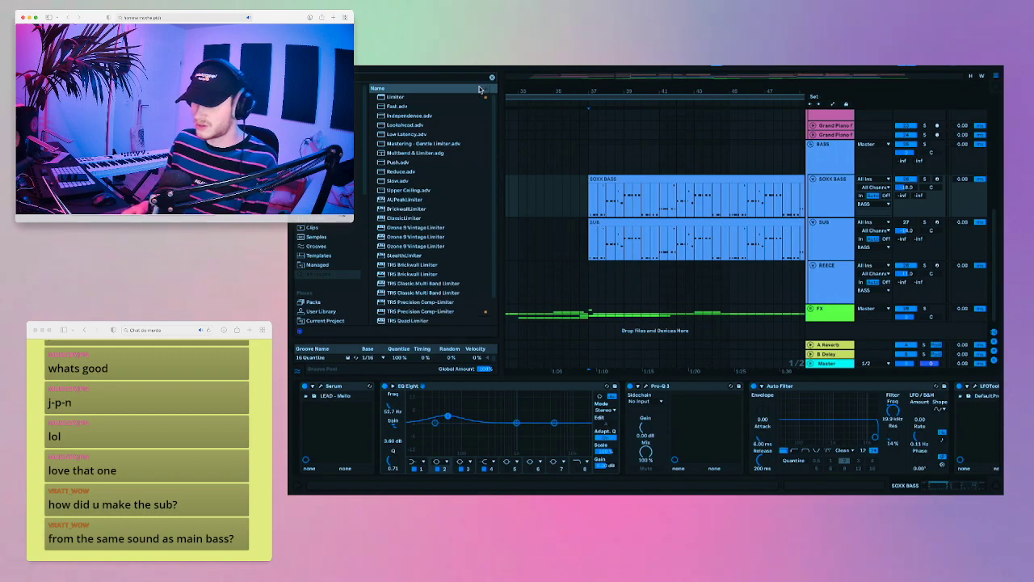
{"action": "left_click_drag", "start_coordinate": [391, 97], "coordinate": [756, 400]}
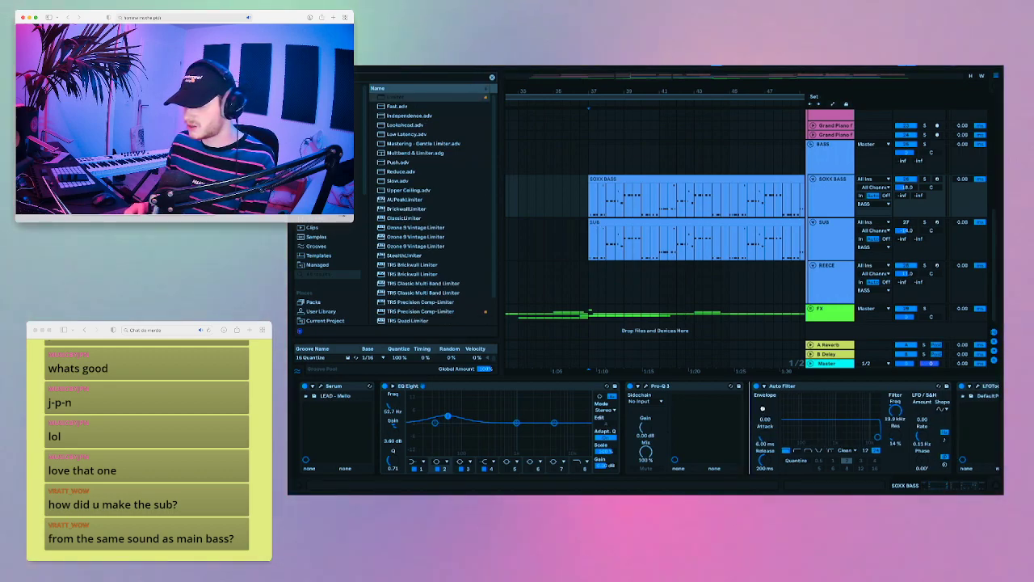
- Play SOXX BASS from bar 37 with the boost, turn off its EQ Eight and Limiter, and unmute the SUB track
{"action": "left_click", "coordinate": [590, 210]}
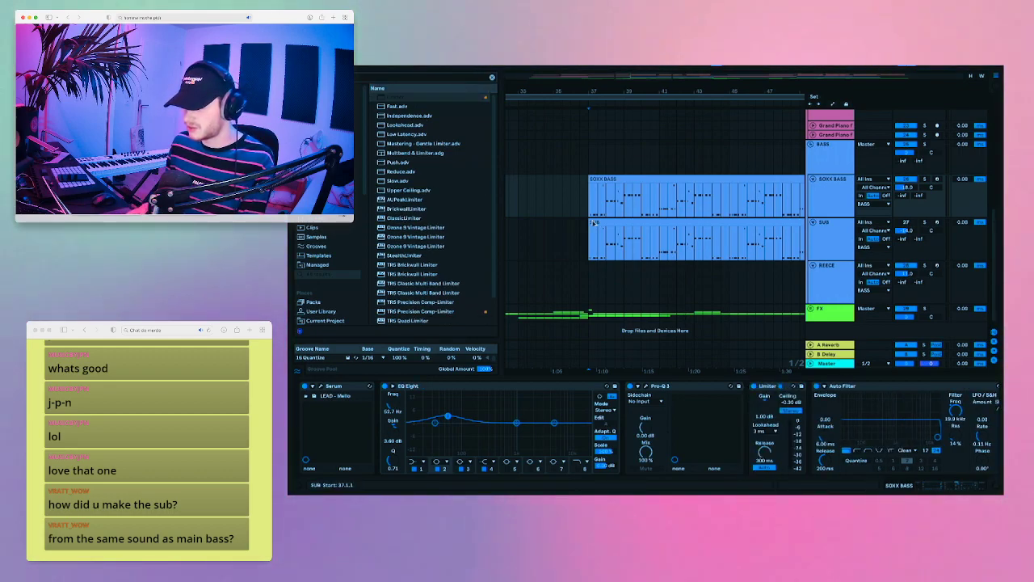
{"action": "key", "text": "space"}
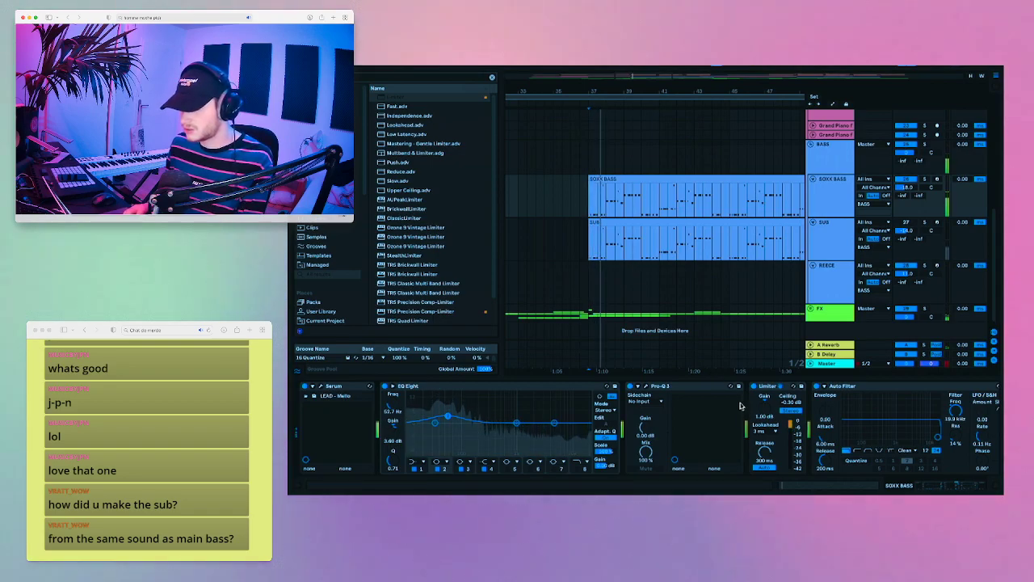
{"action": "key", "text": "space"}
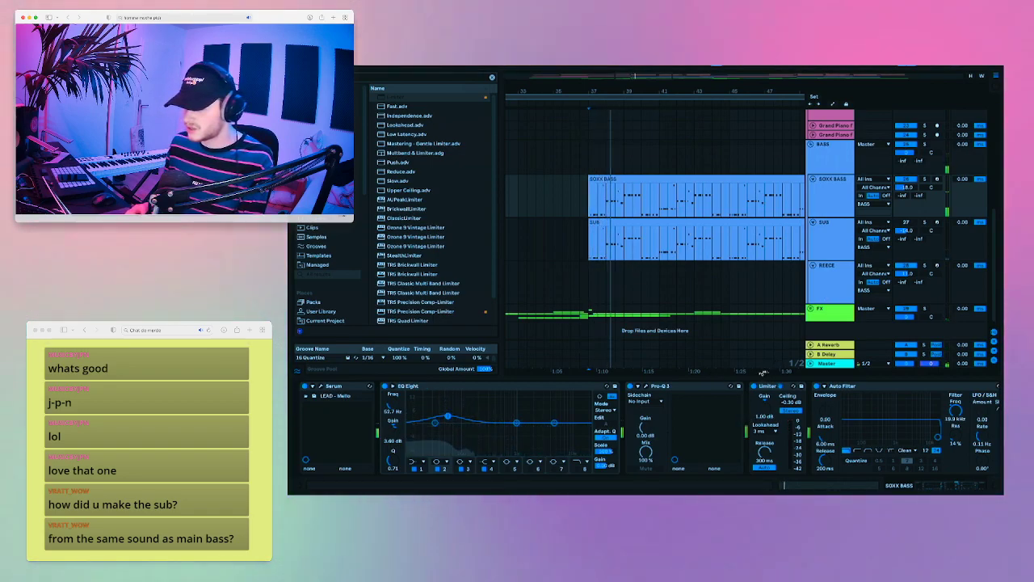
{"action": "left_click", "coordinate": [386, 386]}
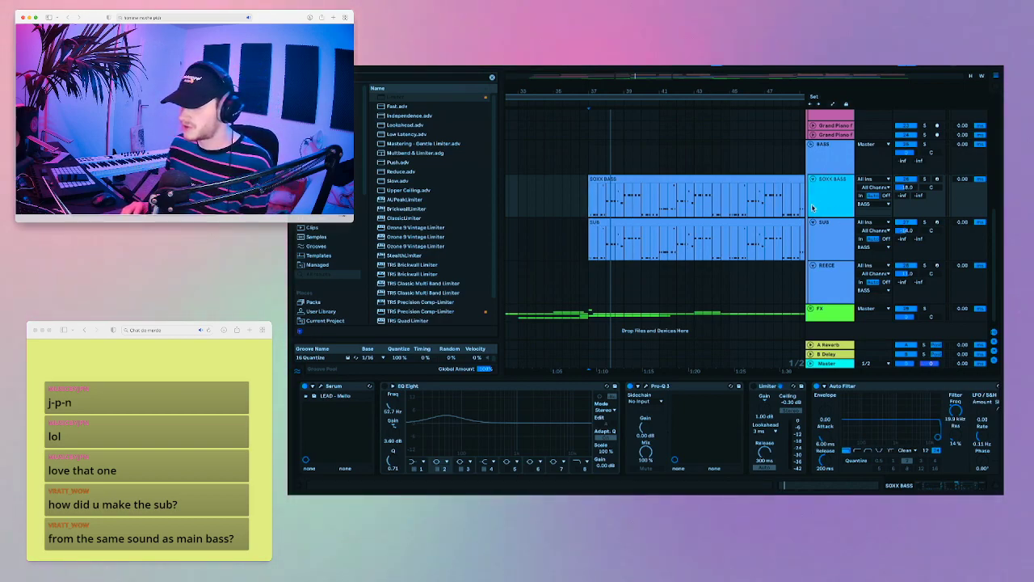
- Place the insert marker in bar 38 on the BASS group and play the arrangement with both bass layers
{"action": "scroll", "coordinate": [724, 212], "scroll_direction": "down", "scroll_amount": 1}
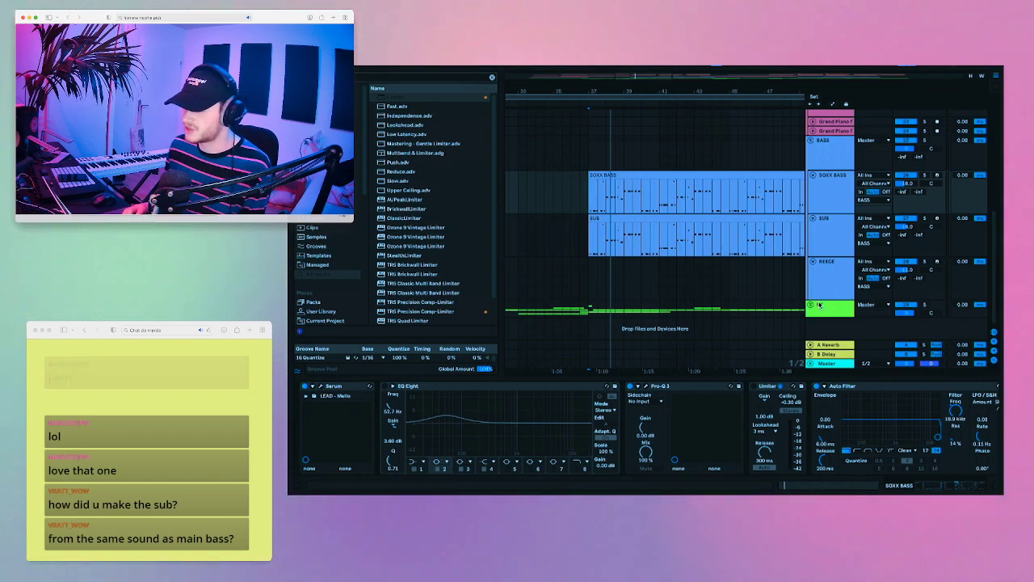
{"action": "scroll", "coordinate": [749, 277], "scroll_direction": "up", "scroll_amount": 5}
{"action": "scroll", "coordinate": [749, 277], "scroll_direction": "down", "scroll_amount": 5}
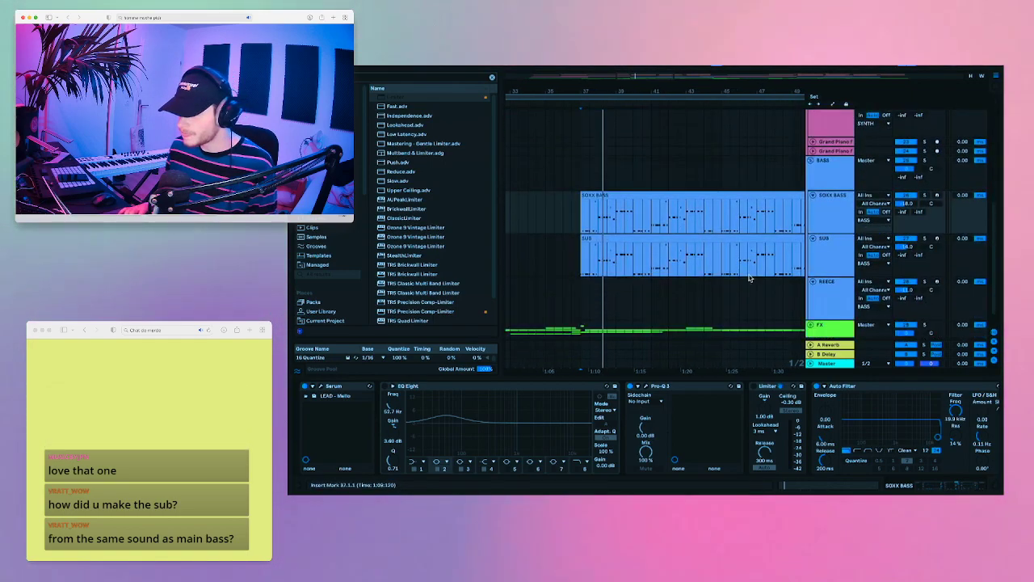
{"action": "left_click", "coordinate": [572, 190]}
{"action": "left_click", "coordinate": [588, 184]}
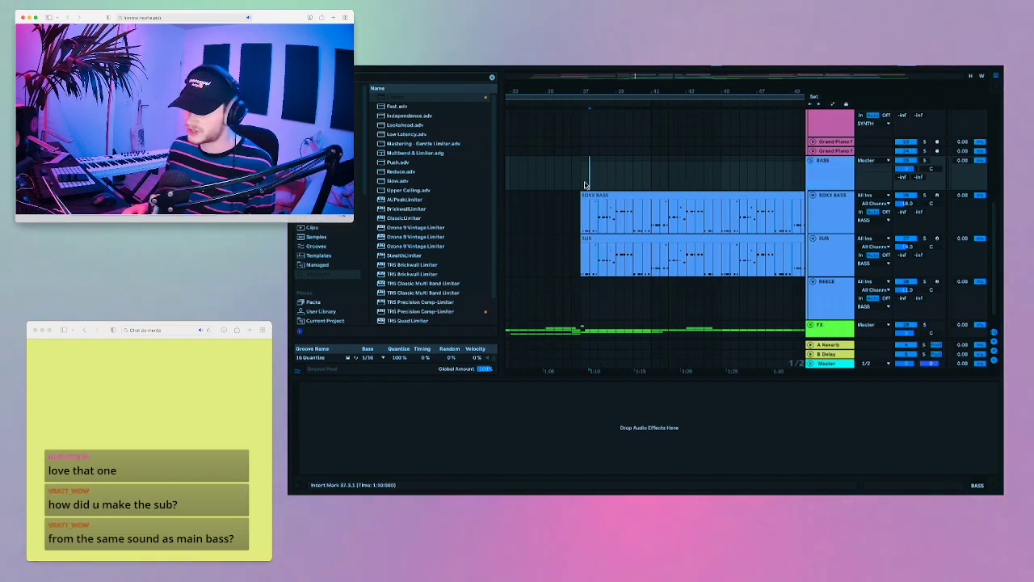
{"action": "scroll", "coordinate": [604, 228], "scroll_direction": "up", "scroll_amount": 3}
{"action": "key", "text": "space"}
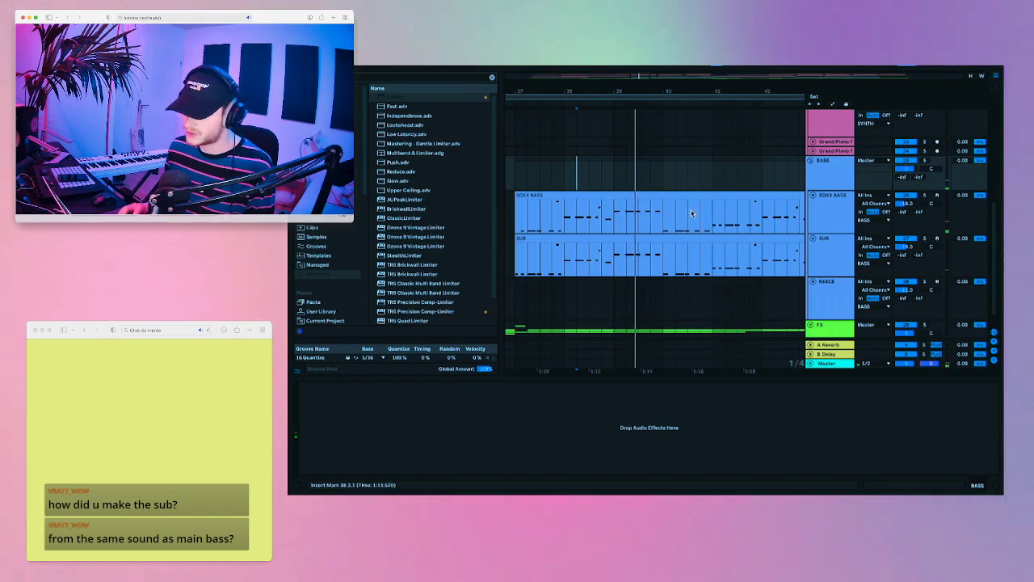
- Unfold the DRUMS group to show its Build, Shaker, KICK, Hat and Top Loop tracks around bar 37
{"action": "scroll", "coordinate": [624, 224], "scroll_direction": "right", "scroll_amount": 1}
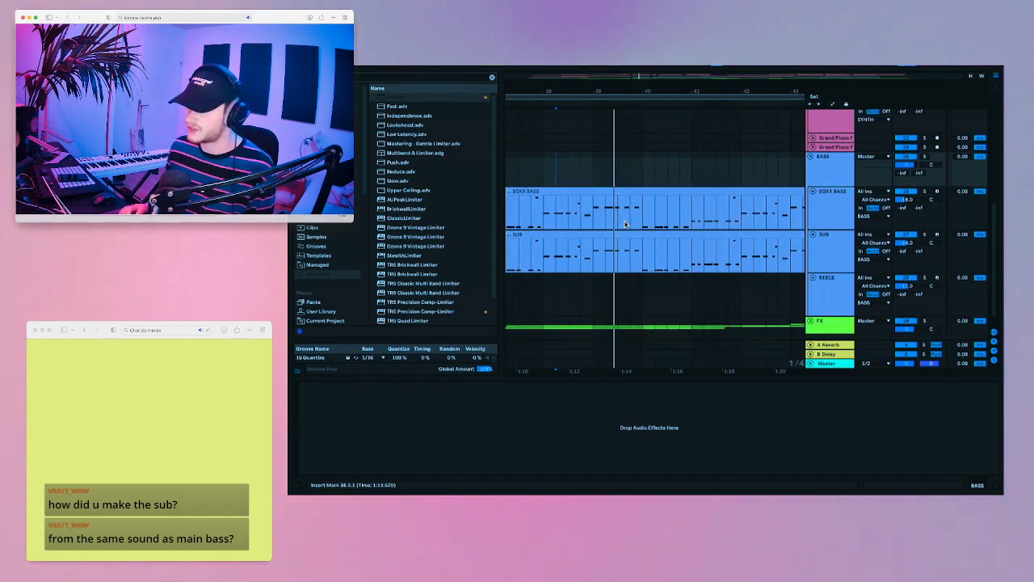
{"action": "scroll", "coordinate": [624, 224], "scroll_direction": "up", "scroll_amount": 1}
{"action": "scroll", "coordinate": [624, 224], "scroll_direction": "up", "scroll_amount": 5}
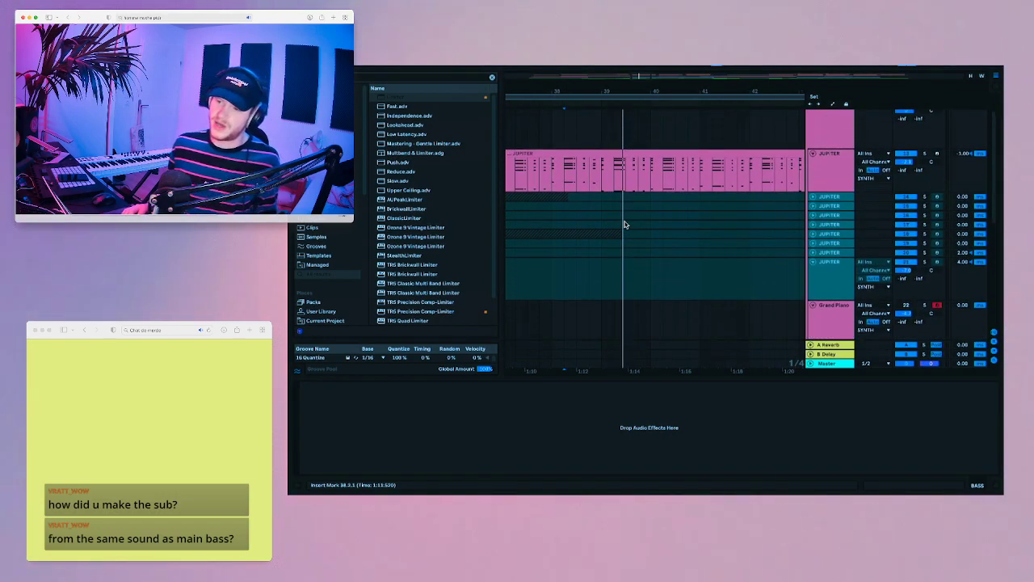
{"action": "scroll", "coordinate": [624, 224], "scroll_direction": "up", "scroll_amount": 1}
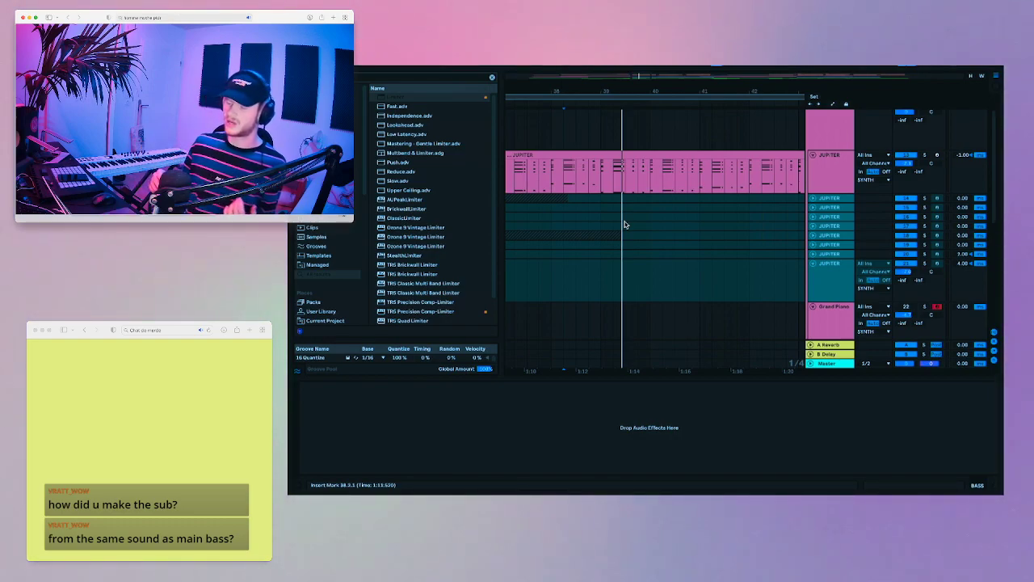
{"action": "scroll", "coordinate": [624, 225], "scroll_direction": "up", "scroll_amount": 3}
{"action": "scroll", "coordinate": [624, 225], "scroll_direction": "left", "scroll_amount": 1}
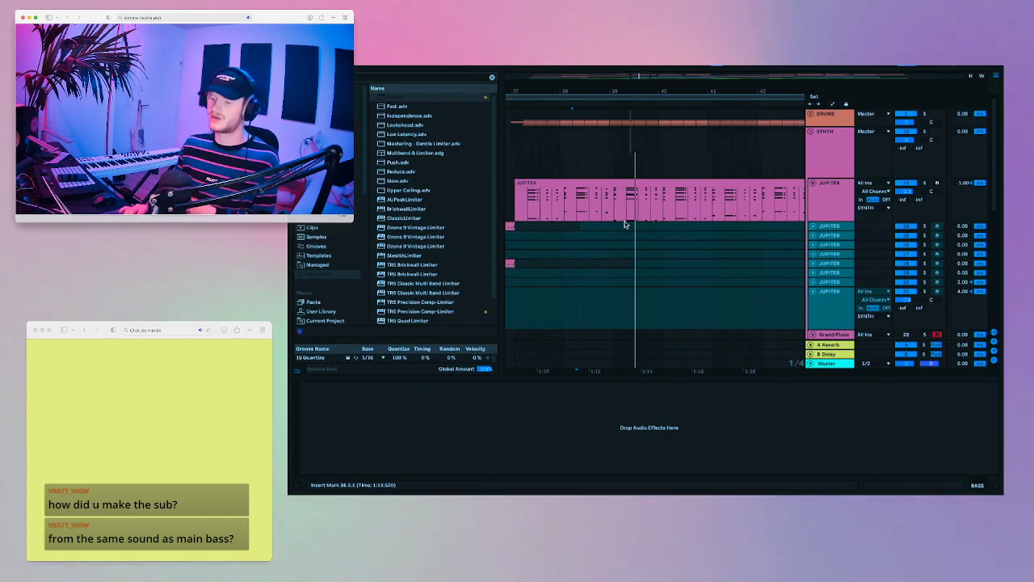
{"action": "scroll", "coordinate": [624, 224], "scroll_direction": "down", "scroll_amount": 5}
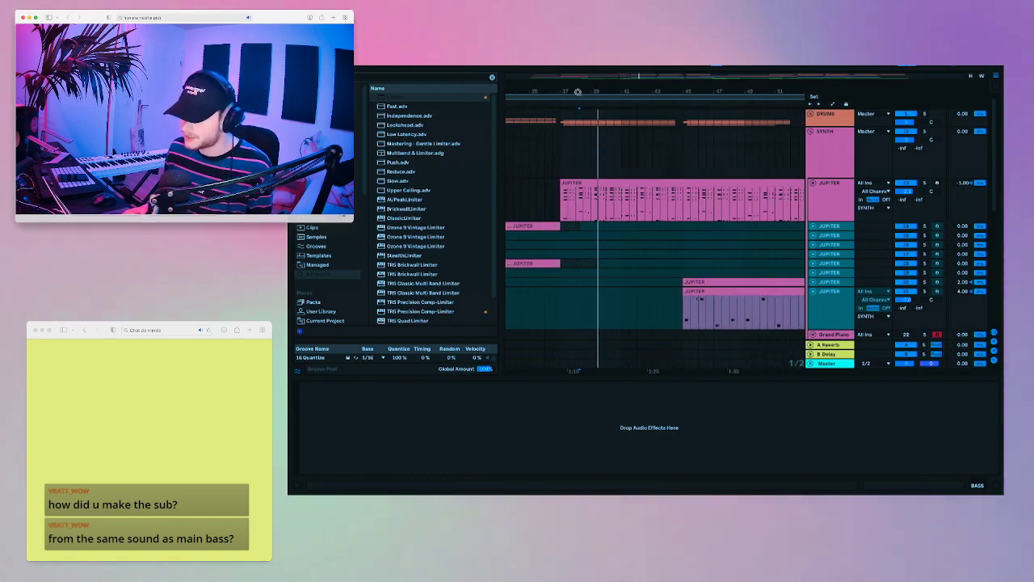
{"action": "left_click", "coordinate": [810, 113]}
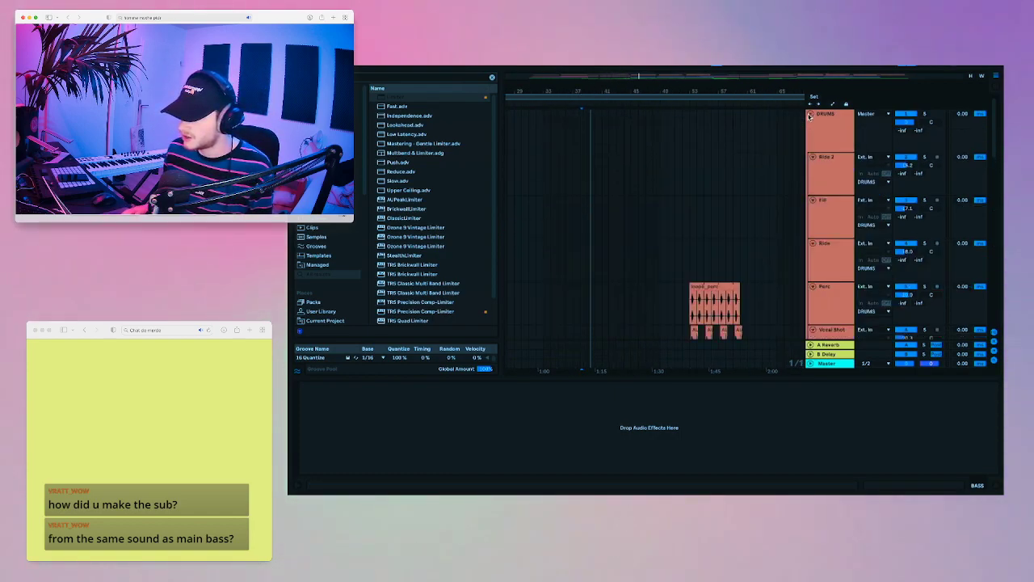
{"action": "scroll", "coordinate": [699, 185], "scroll_direction": "down", "scroll_amount": 10}
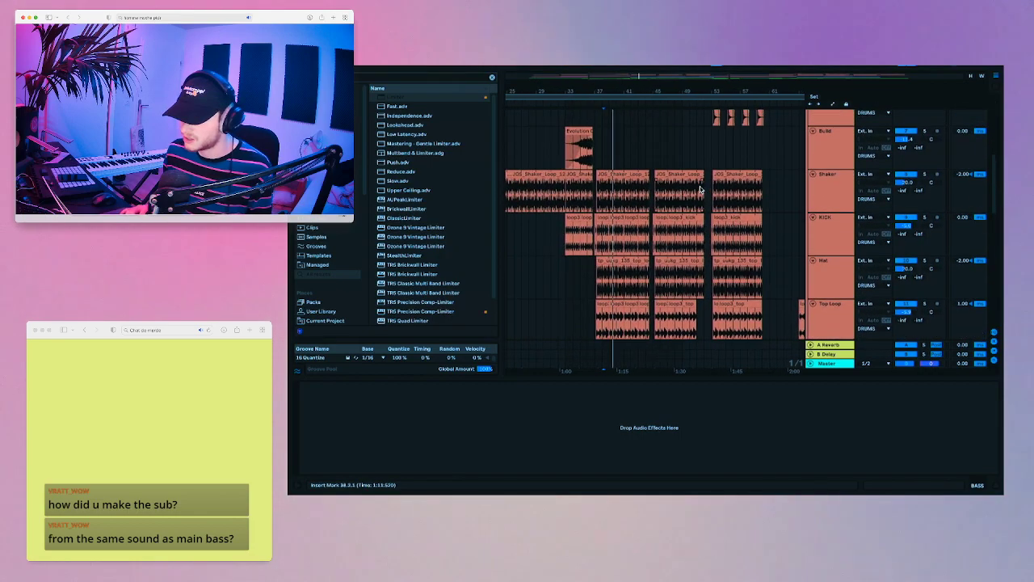
- Place the insert marker at 37.1.1 on the Build track and play the drums from there
{"action": "left_click_drag", "start_coordinate": [596, 92], "coordinate": [606, 145]}
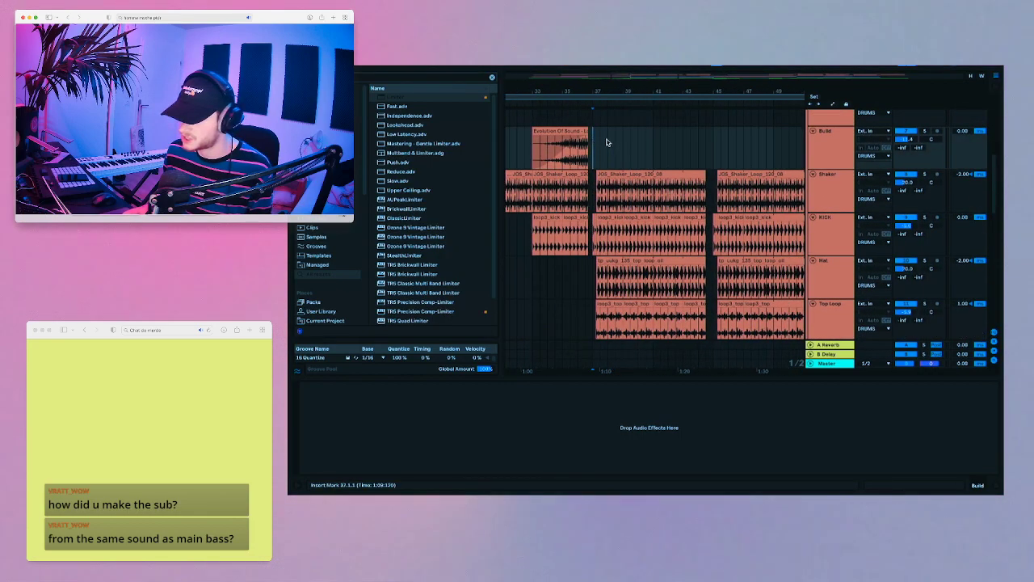
{"action": "scroll", "coordinate": [593, 145], "scroll_direction": "up", "scroll_amount": 3}
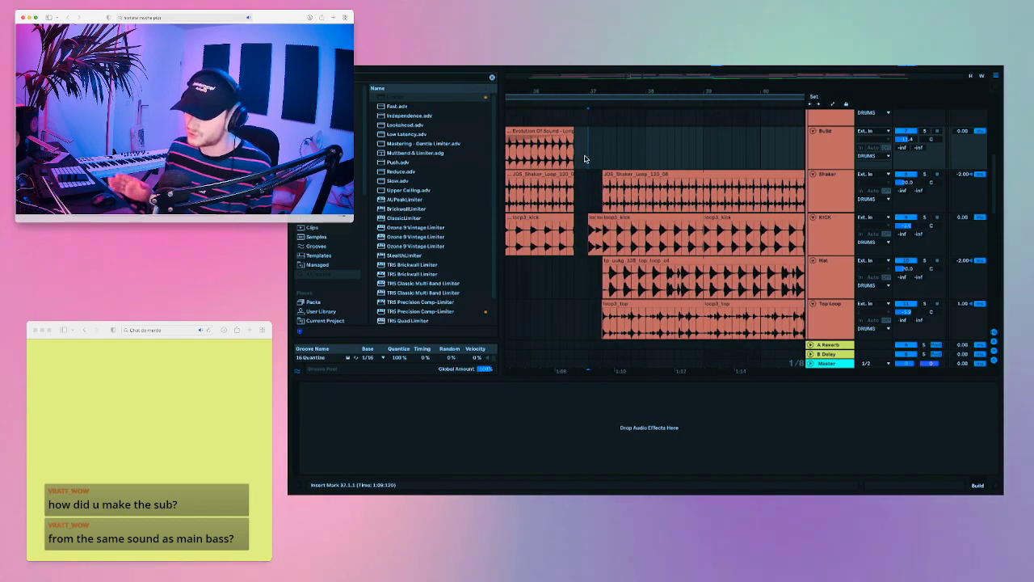
{"action": "key", "text": "space"}
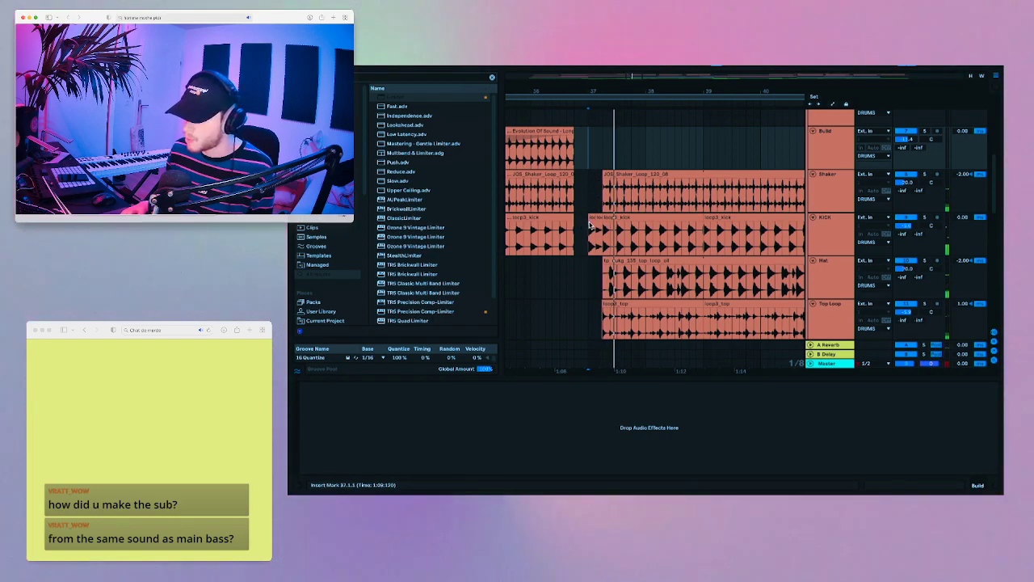
- Listen to the Shaker track in solo, and play all the drum tracks together from bar 37 with the solo off
{"action": "left_click", "coordinate": [604, 202]}
{"action": "key", "text": "space"}
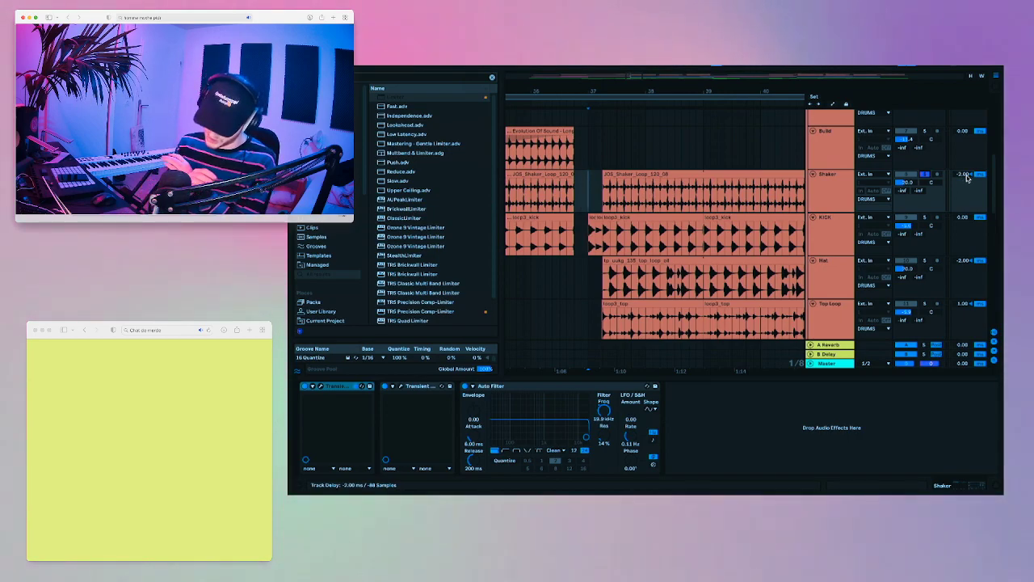
{"action": "scroll", "coordinate": [967, 178], "scroll_direction": "down", "scroll_amount": 5}
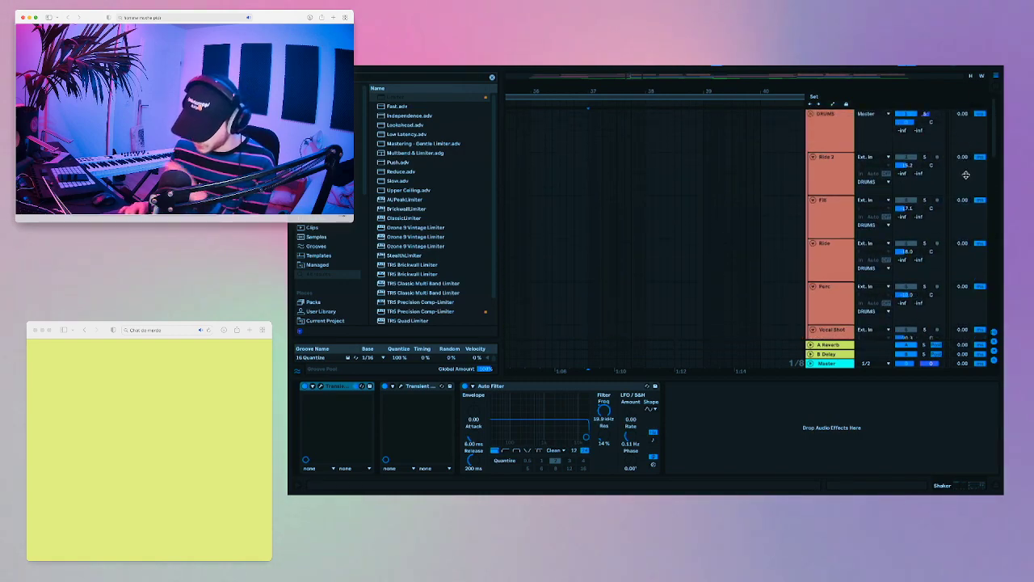
{"action": "scroll", "coordinate": [751, 138], "scroll_direction": "up", "scroll_amount": 5}
{"action": "key", "text": "space"}
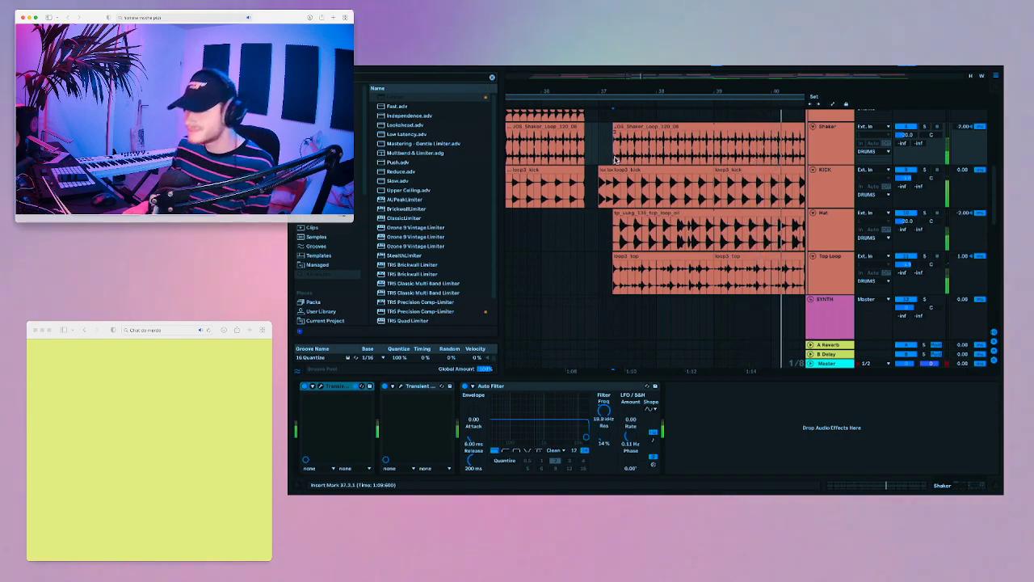
{"action": "key", "text": "space"}
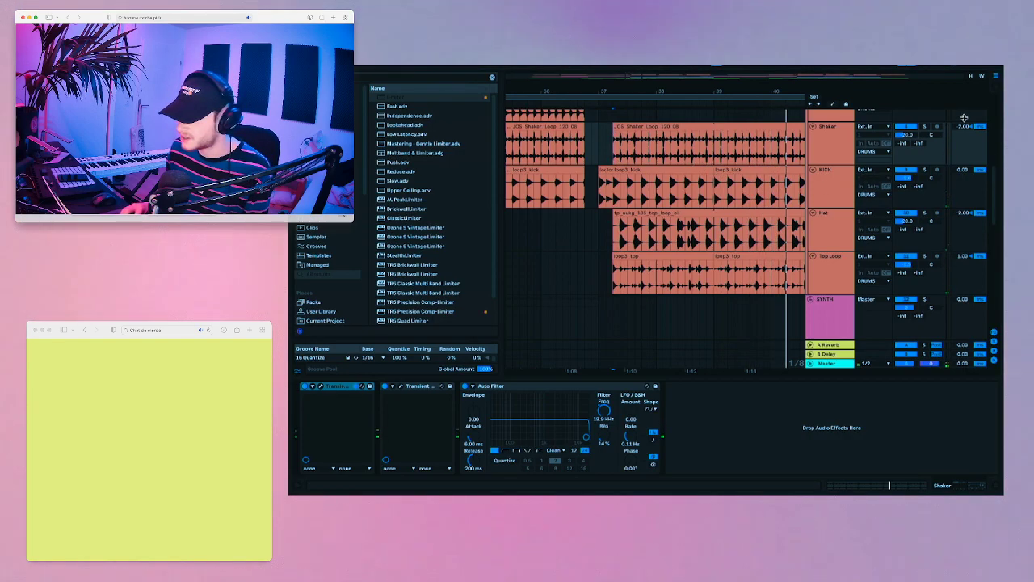
- Play the drums with the Shaker and Hat track delays reset to 0 ms, and return Hat to -2.00 and Shaker to -3.00 ms
{"action": "double_click", "coordinate": [963, 127]}
{"action": "double_click", "coordinate": [963, 213]}
{"action": "scroll", "coordinate": [963, 256], "scroll_direction": "down", "scroll_amount": 10}
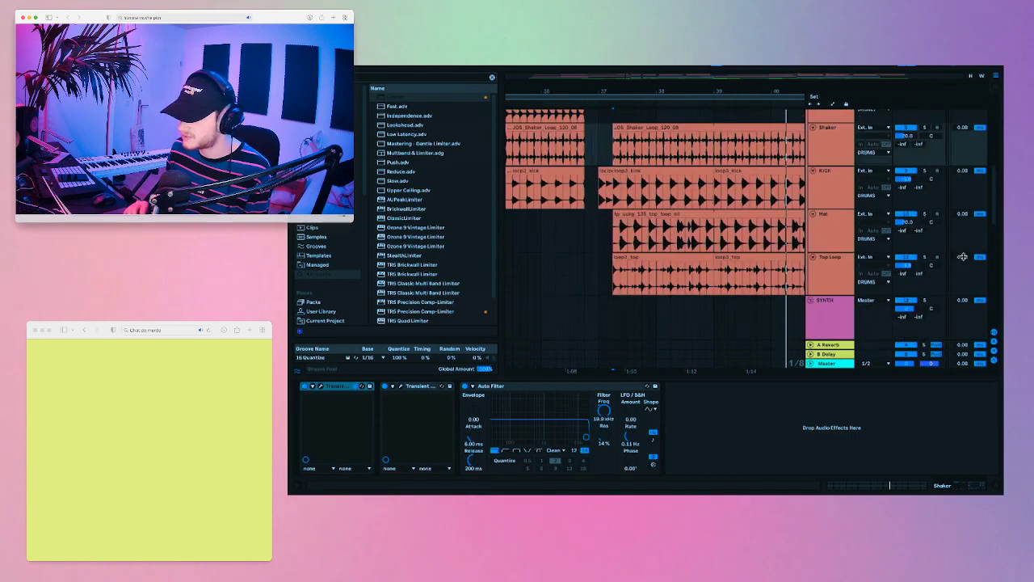
{"action": "scroll", "coordinate": [963, 256], "scroll_direction": "up", "scroll_amount": 5}
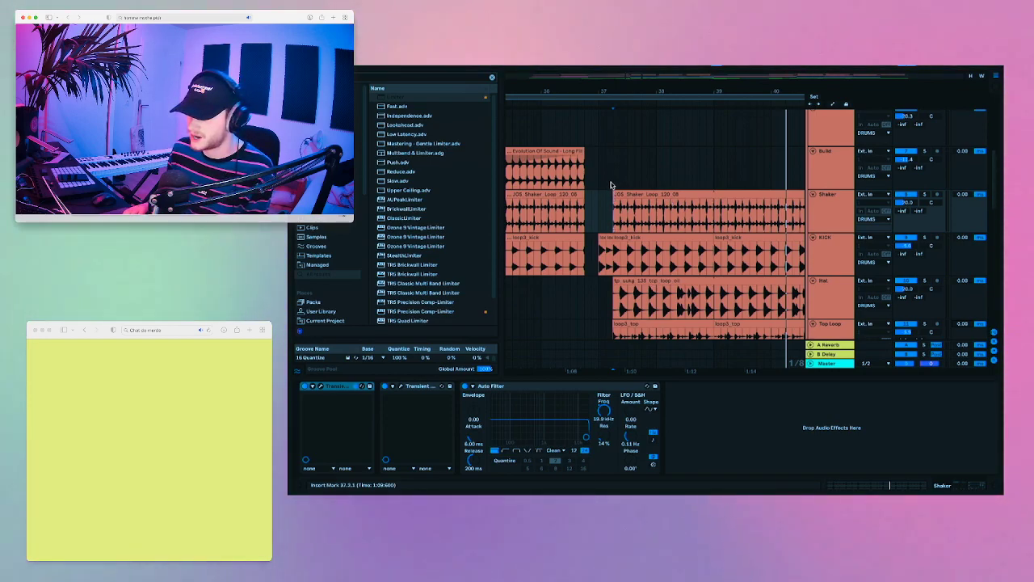
{"action": "key", "text": "space"}
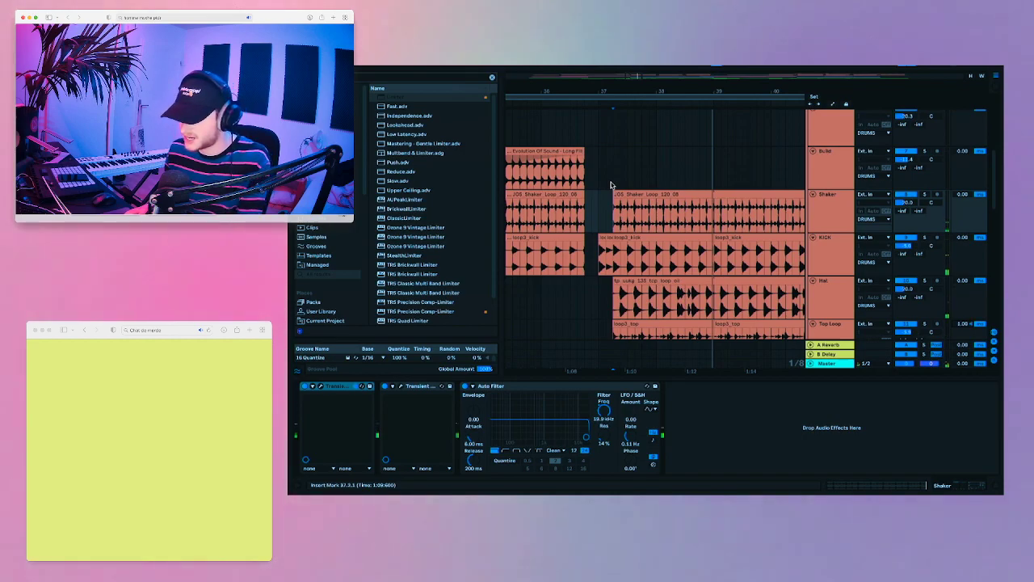
{"action": "key", "text": "space"}
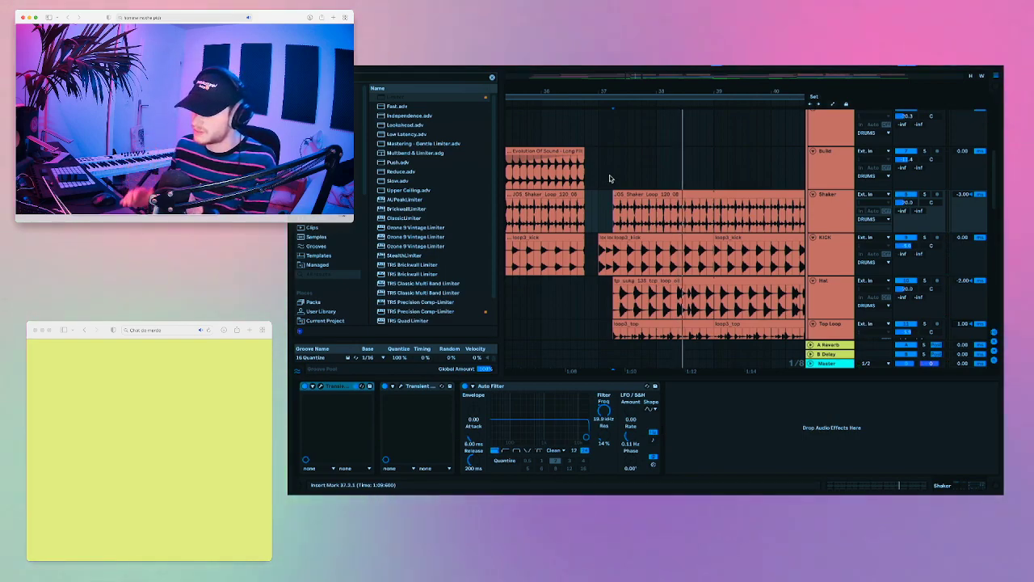
- Nudge the JOS_Shaker_Loop_120_08 clip in bar 37 very slightly earlier, to start at 37.1.4+
{"action": "scroll", "coordinate": [644, 196], "scroll_direction": "down", "scroll_amount": 1}
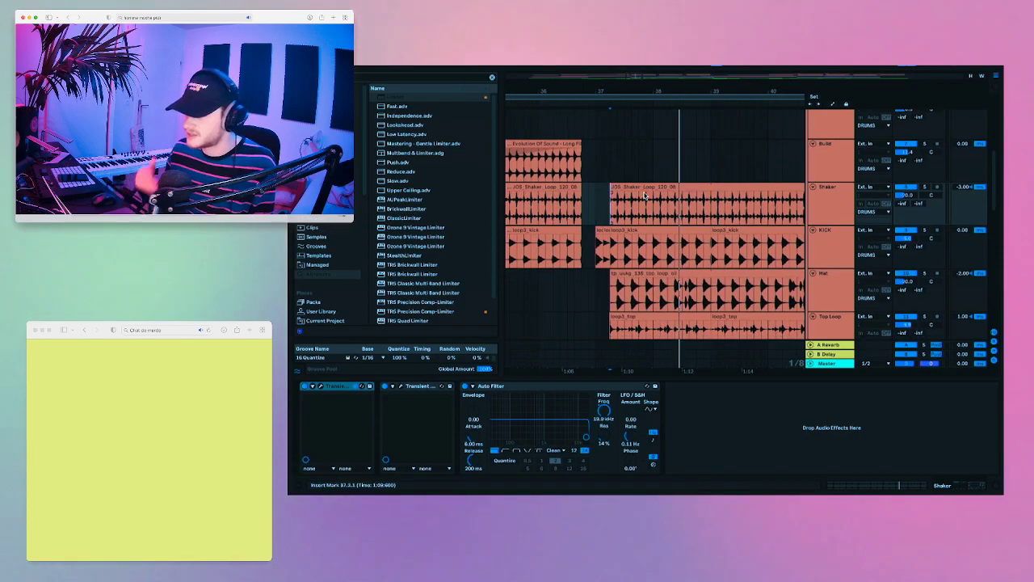
{"action": "left_click_drag", "start_coordinate": [613, 81], "coordinate": [615, 133]}
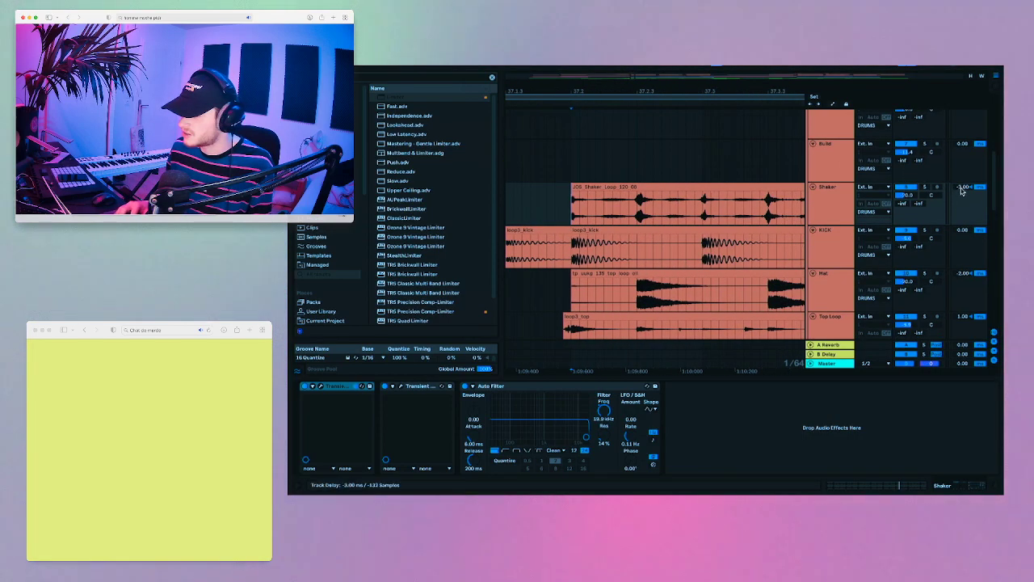
{"action": "left_click_drag", "start_coordinate": [577, 90], "coordinate": [550, 130]}
{"action": "scroll", "coordinate": [557, 153], "scroll_direction": "left", "scroll_amount": 1}
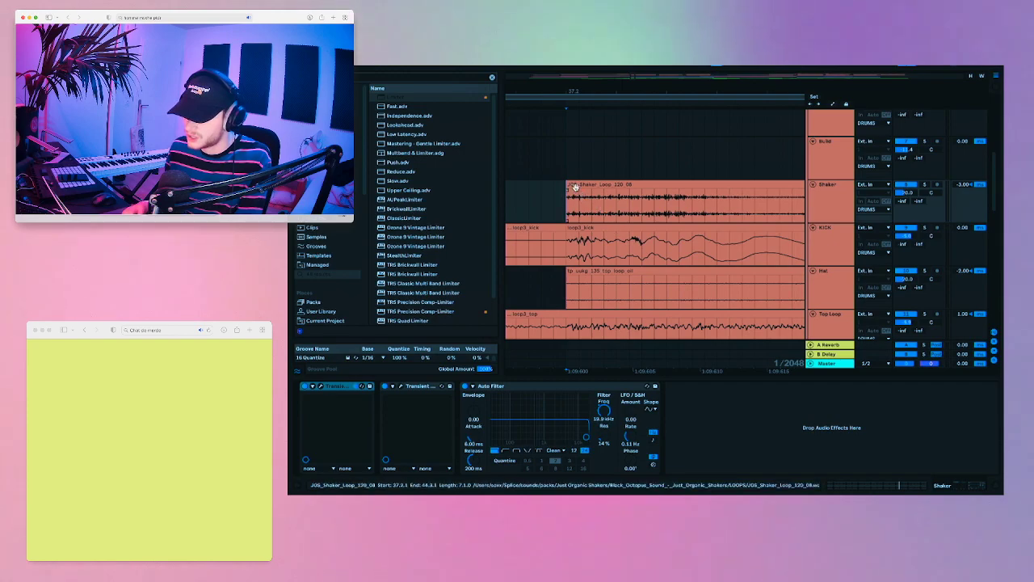
{"action": "left_click", "coordinate": [581, 186]}
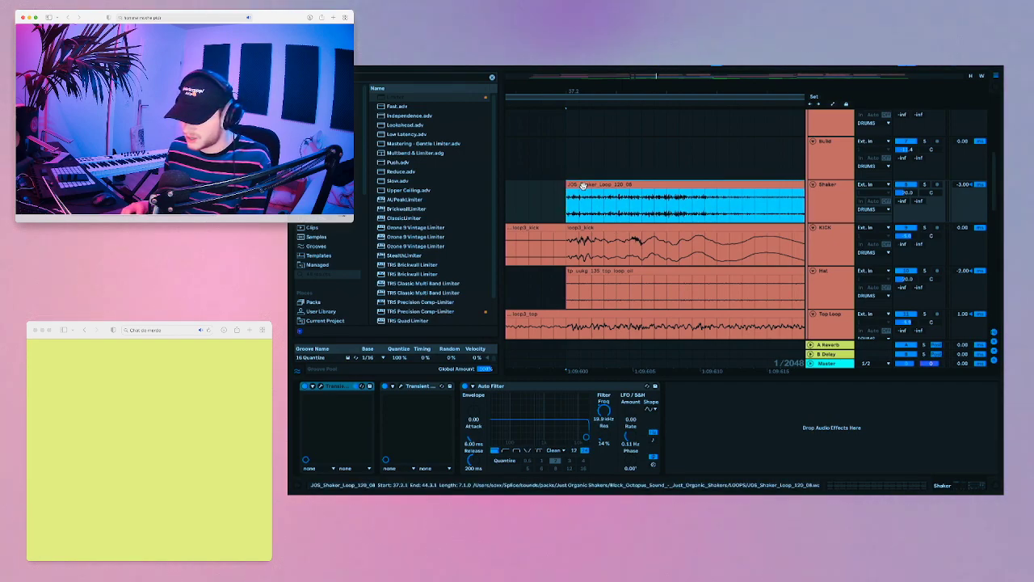
{"action": "left_click", "coordinate": [589, 194]}
{"action": "left_click", "coordinate": [586, 186]}
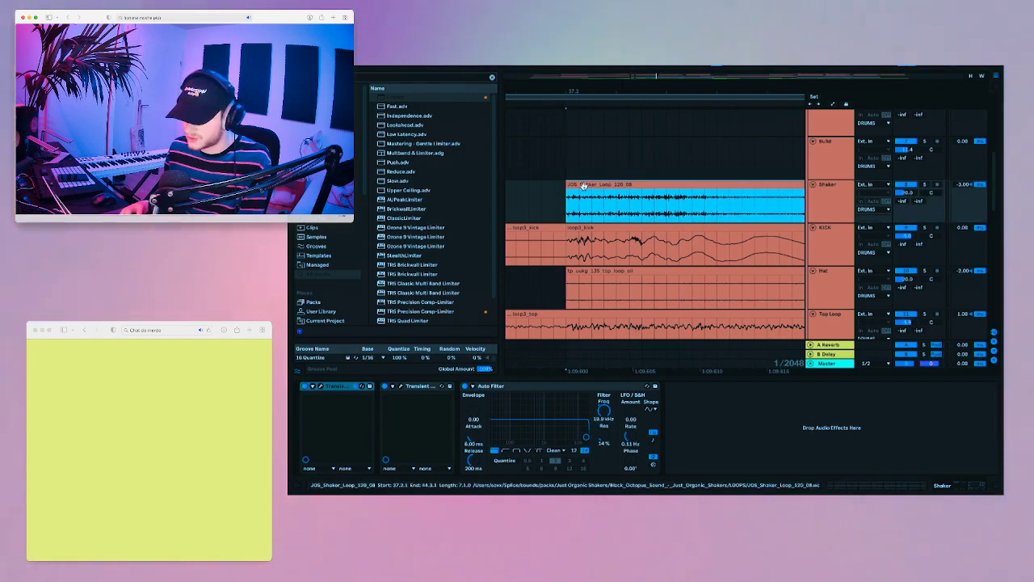
{"action": "left_click", "coordinate": [585, 194]}
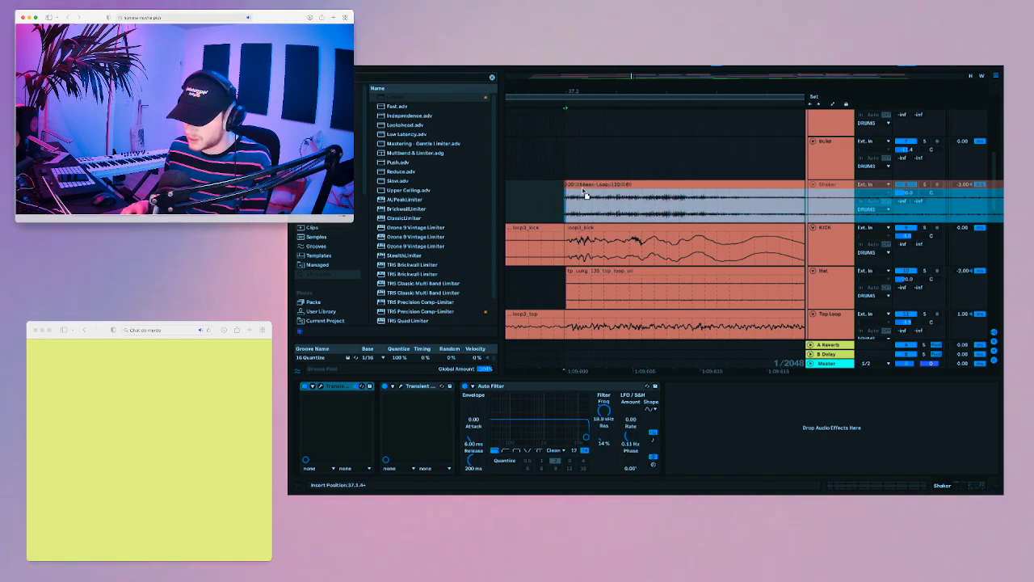
{"action": "left_click", "coordinate": [582, 185]}
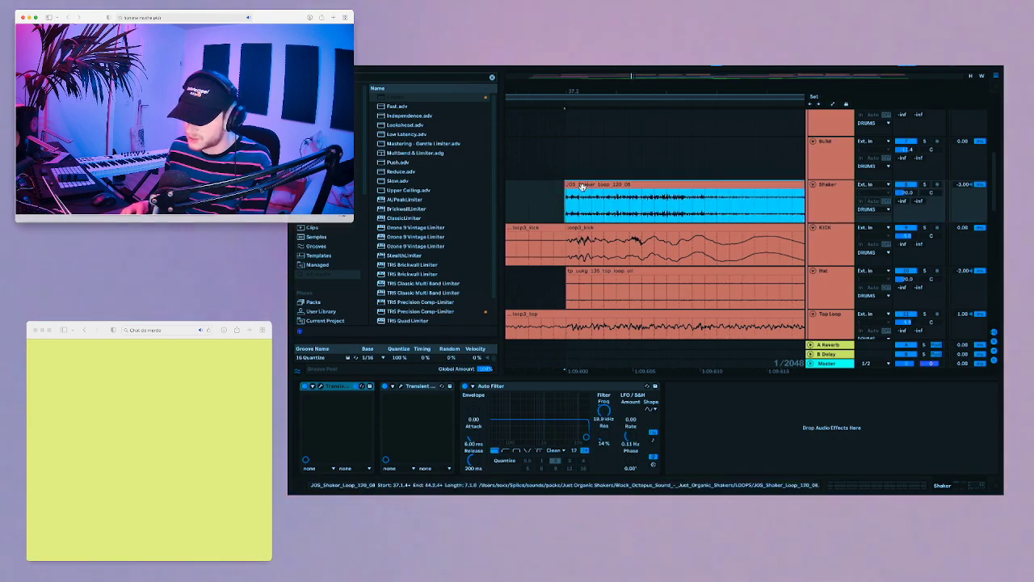
{"action": "left_click", "coordinate": [549, 176]}
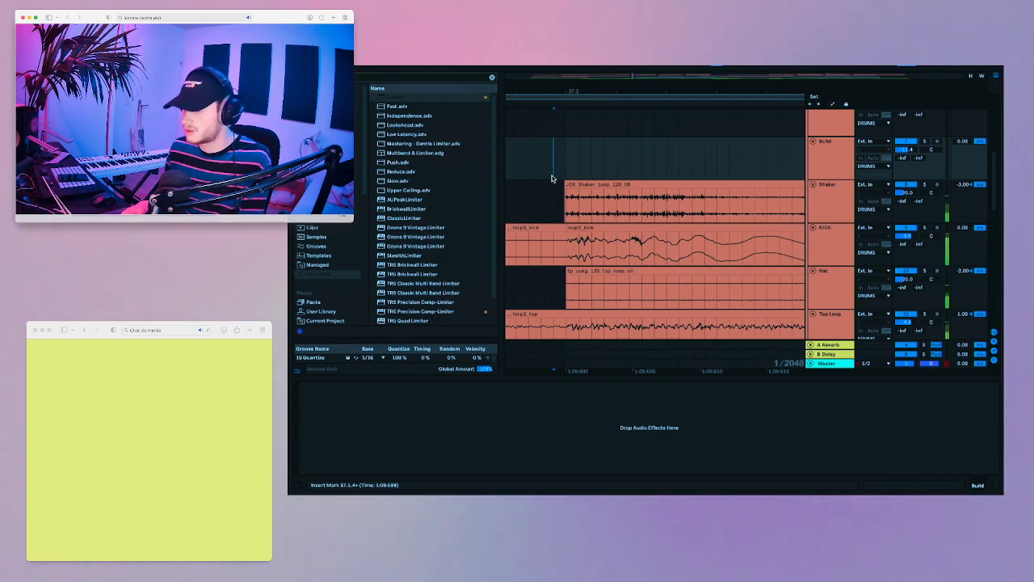
- Play the KICK track in solo from bar 37 and display its Auto Filter and EQ Eight devices
{"action": "left_click", "coordinate": [564, 170]}
{"action": "mouse_move", "coordinate": [574, 92]}
{"action": "left_mouse_down"}
{"action": "mouse_move", "coordinate": [574, 7]}
{"action": "mouse_move", "coordinate": [591, 103]}
{"action": "left_mouse_up"}
{"action": "key", "text": "space"}
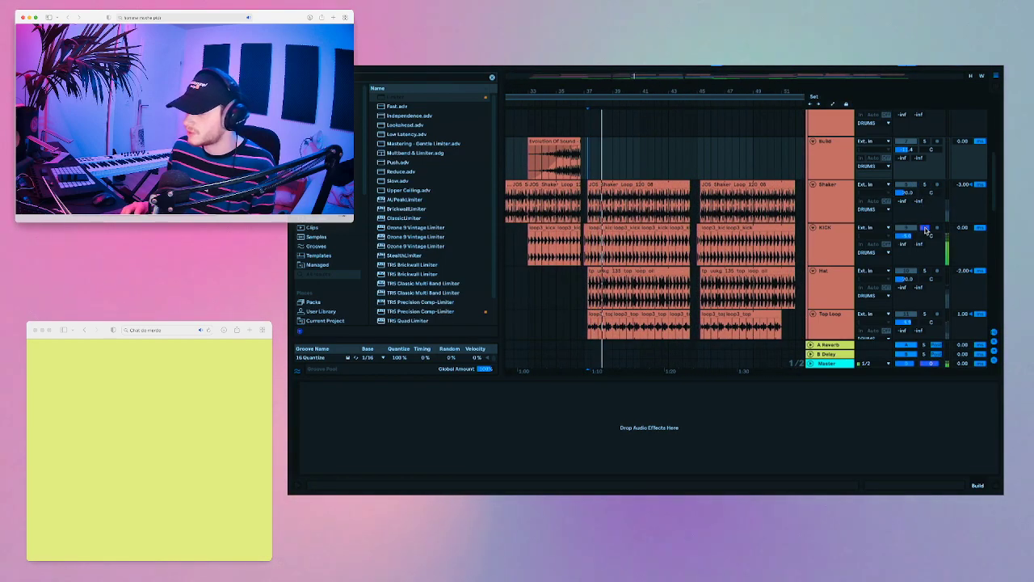
{"action": "left_click", "coordinate": [825, 241]}
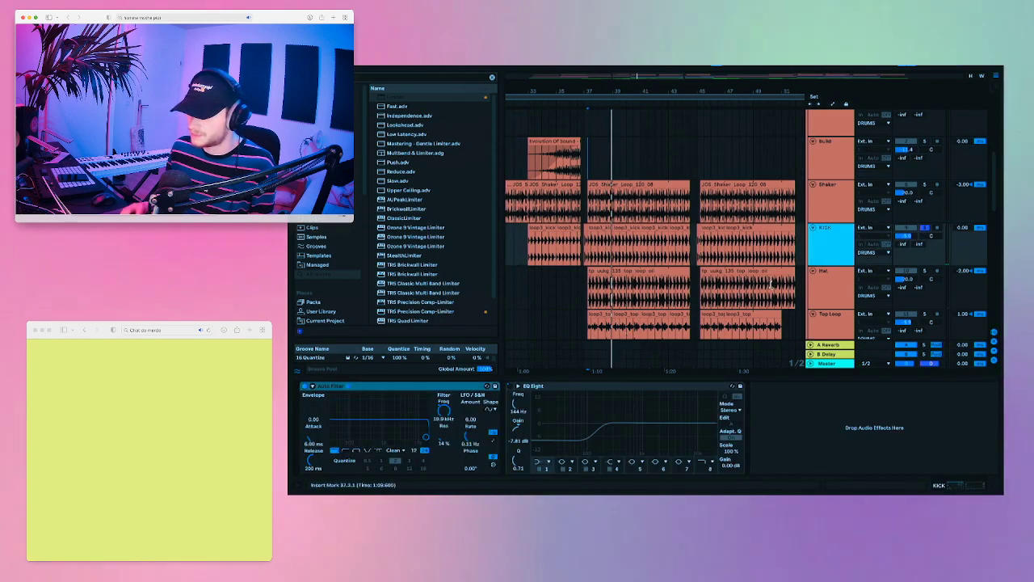
- Turn off the KICK solo, play all the drums from bar 37, and place the insert marker at 46.1.1 on KICK
{"action": "left_click", "coordinate": [925, 228]}
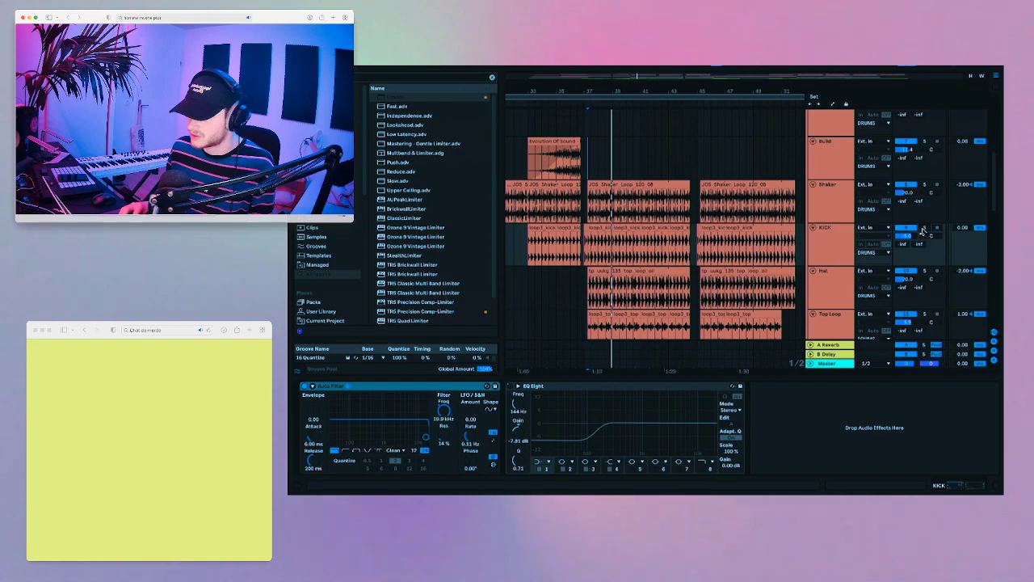
{"action": "key", "text": "space"}
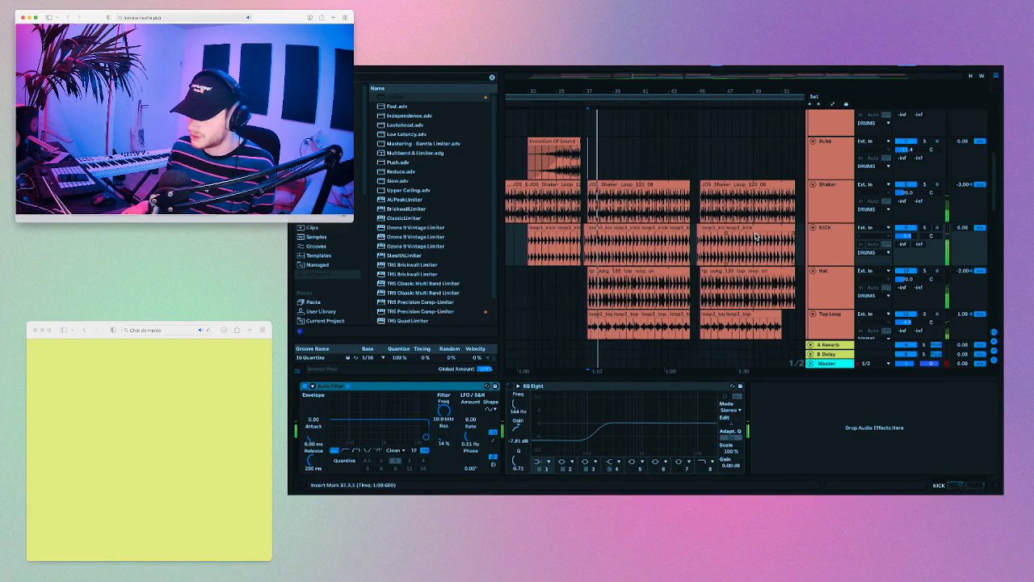
{"action": "left_click", "coordinate": [710, 247]}
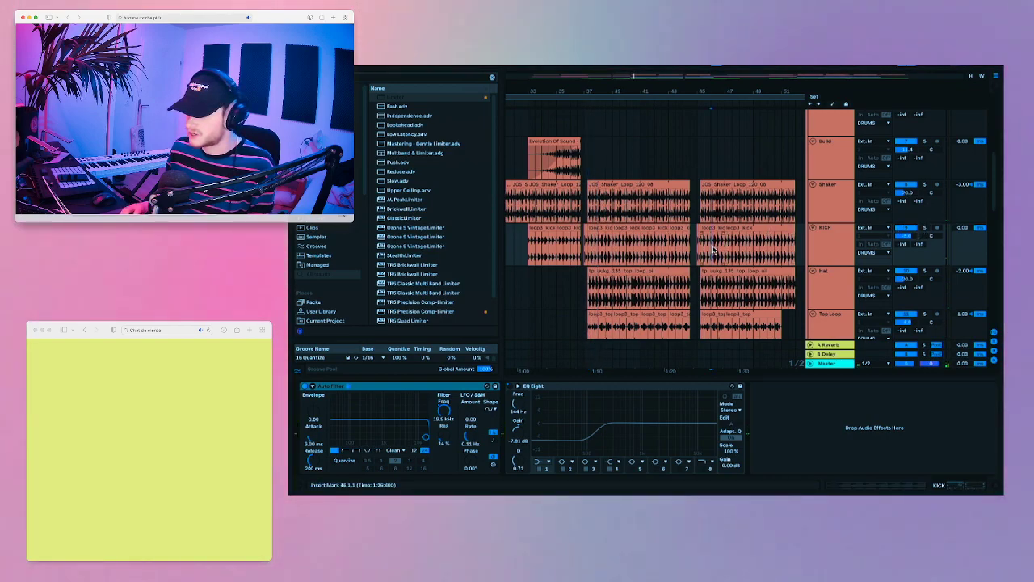
- Solo the Hat track and play its top loop from bar 37
{"action": "scroll", "coordinate": [706, 253], "scroll_direction": "down", "scroll_amount": 1}
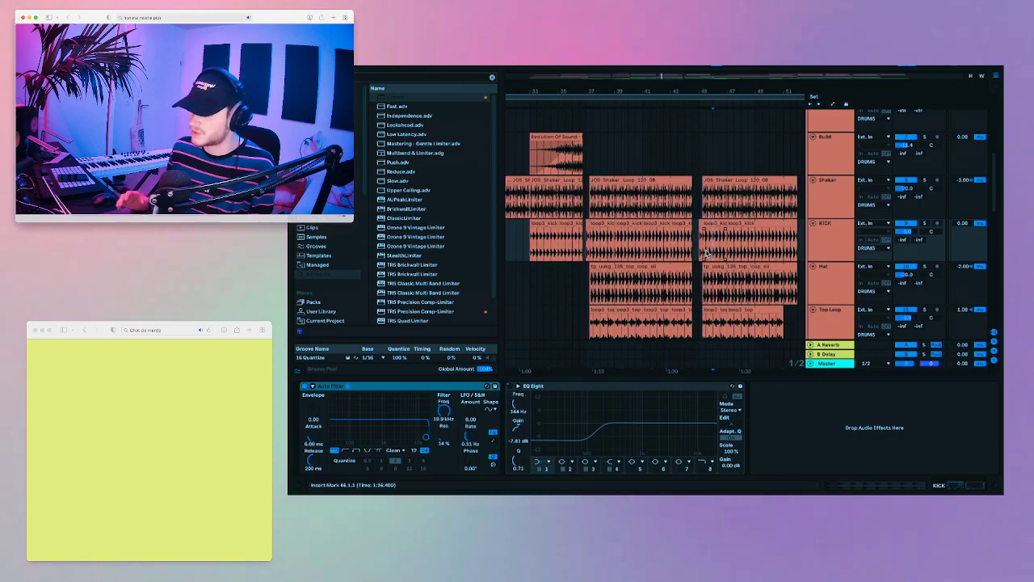
{"action": "scroll", "coordinate": [707, 253], "scroll_direction": "down", "scroll_amount": 3}
{"action": "left_click", "coordinate": [646, 266]}
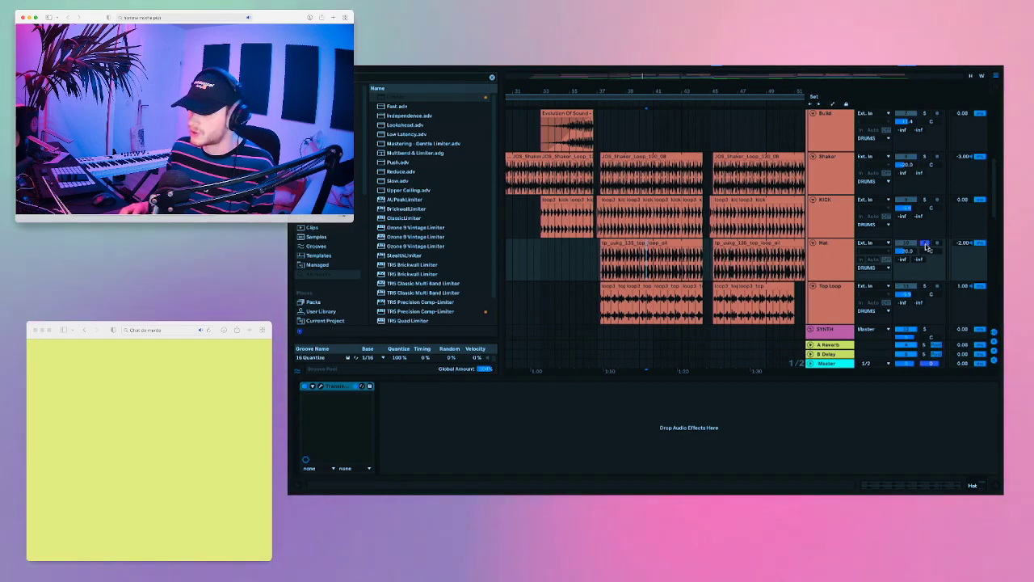
{"action": "left_click", "coordinate": [603, 267]}
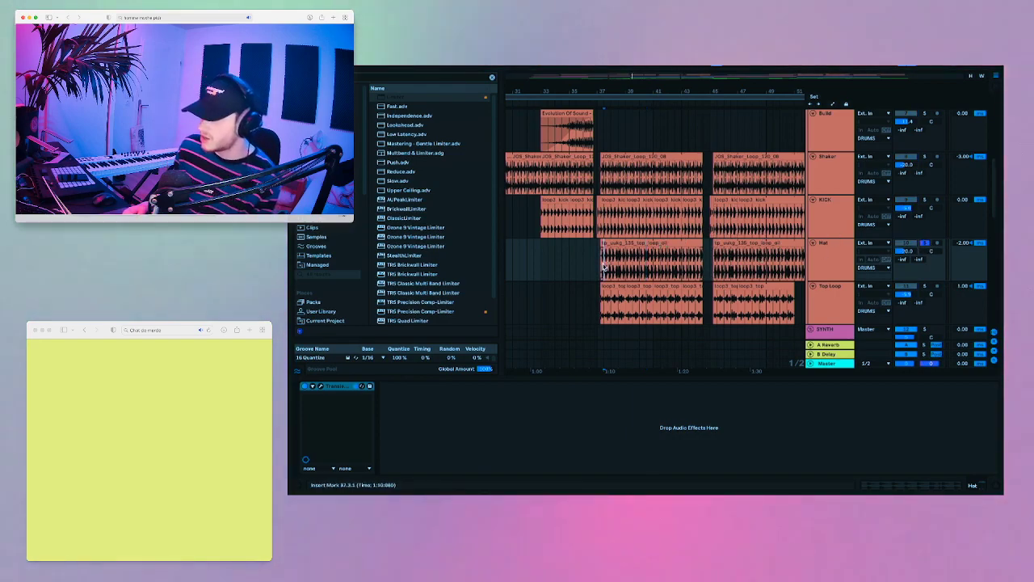
{"action": "key", "text": "space"}
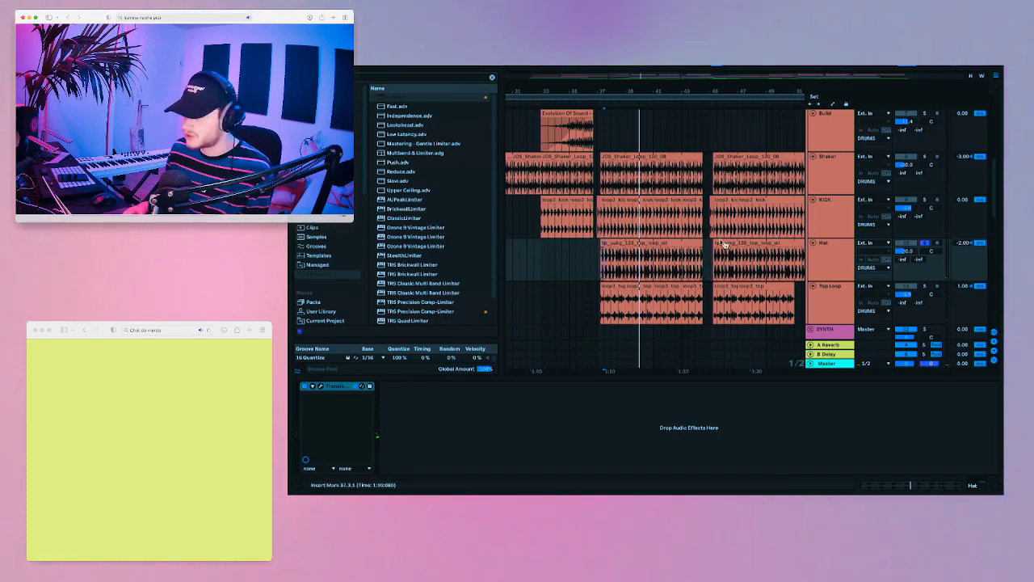
- Solo the Top Loop track in place of Hat and play it from bar 37
{"action": "scroll", "coordinate": [757, 236], "scroll_direction": "down", "scroll_amount": 1}
{"action": "scroll", "coordinate": [768, 247], "scroll_direction": "down", "scroll_amount": 2}
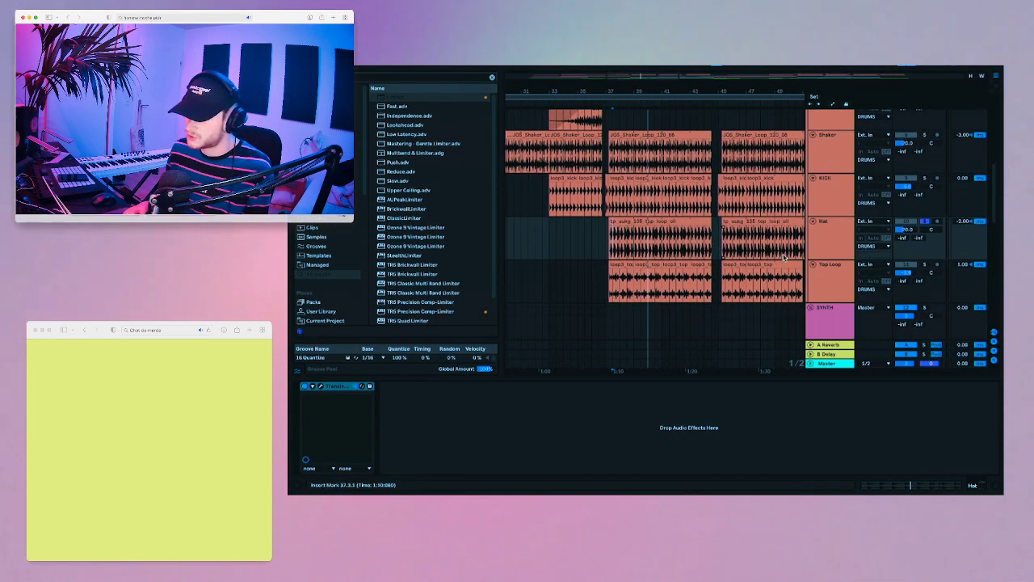
{"action": "left_click", "coordinate": [609, 280]}
{"action": "key", "text": "space"}
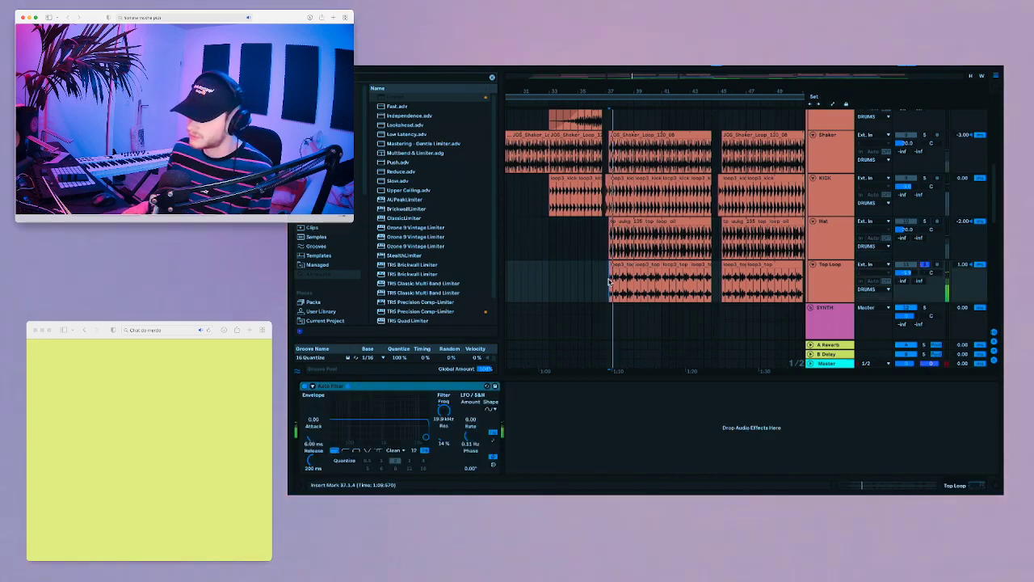
- Turn off the Top Loop solo, play all tracks from 36.3.1, and place the insert marker at 37.1.1 on Hat
{"action": "left_click", "coordinate": [619, 265]}
{"action": "left_click", "coordinate": [597, 280]}
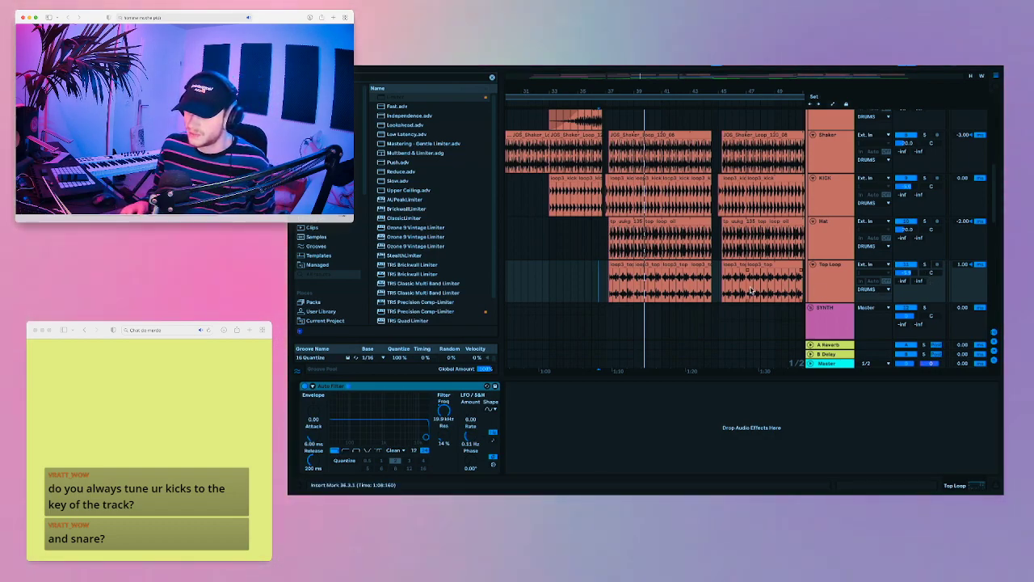
{"action": "left_click", "coordinate": [606, 255]}
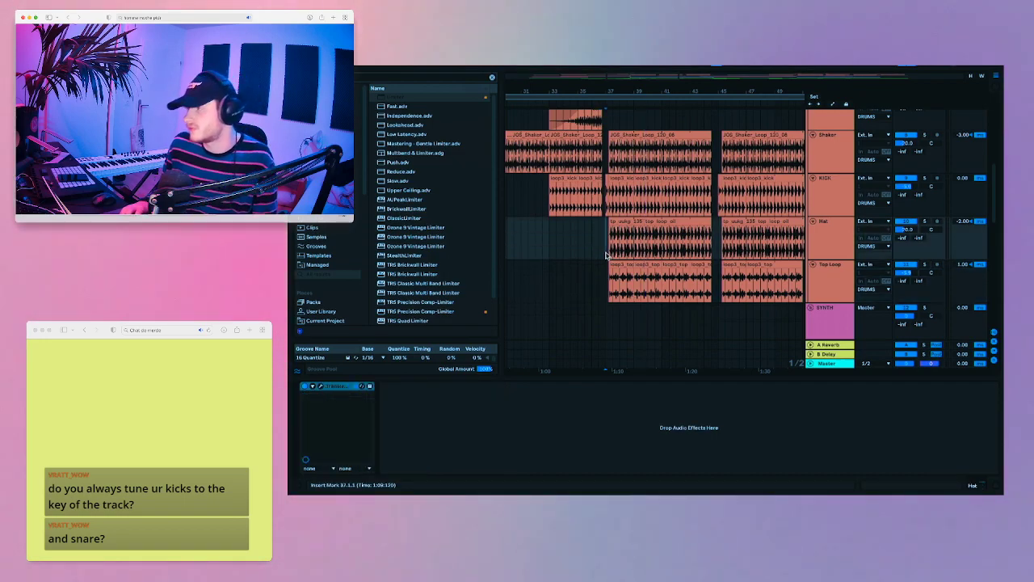
- Play the Perc and Vocal Shot tracks in solo from 53.1.1, ending with both solos off
{"action": "scroll", "coordinate": [606, 255], "scroll_direction": "down", "scroll_amount": 10}
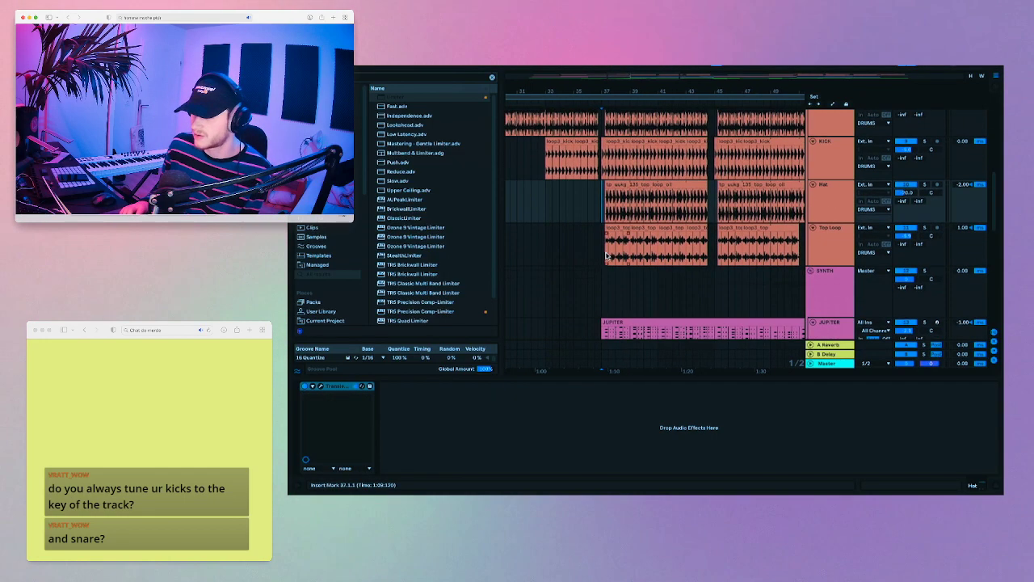
{"action": "scroll", "coordinate": [606, 255], "scroll_direction": "up", "scroll_amount": 10}
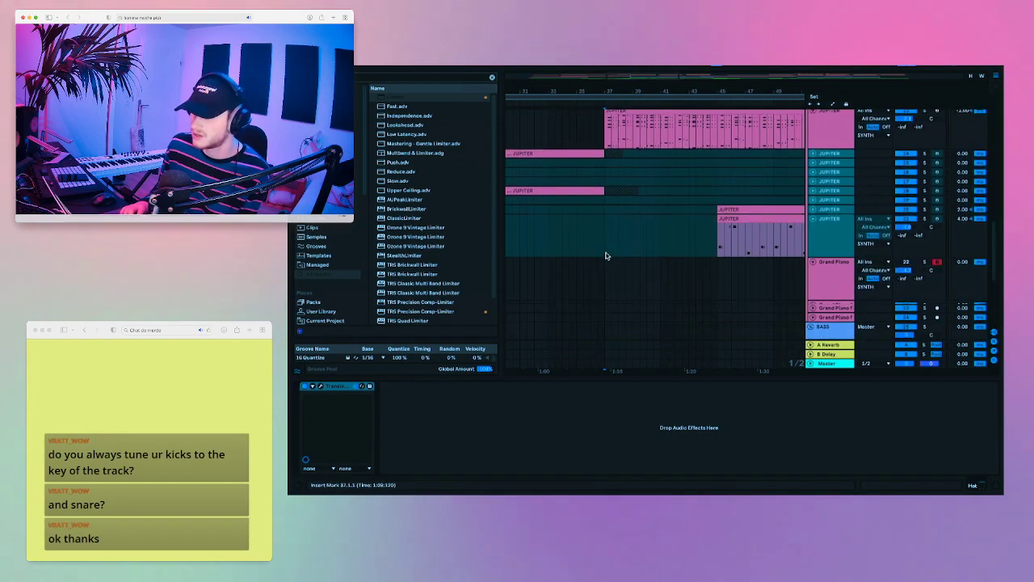
{"action": "scroll", "coordinate": [606, 255], "scroll_direction": "down", "scroll_amount": 10}
{"action": "scroll", "coordinate": [605, 255], "scroll_direction": "right", "scroll_amount": 5}
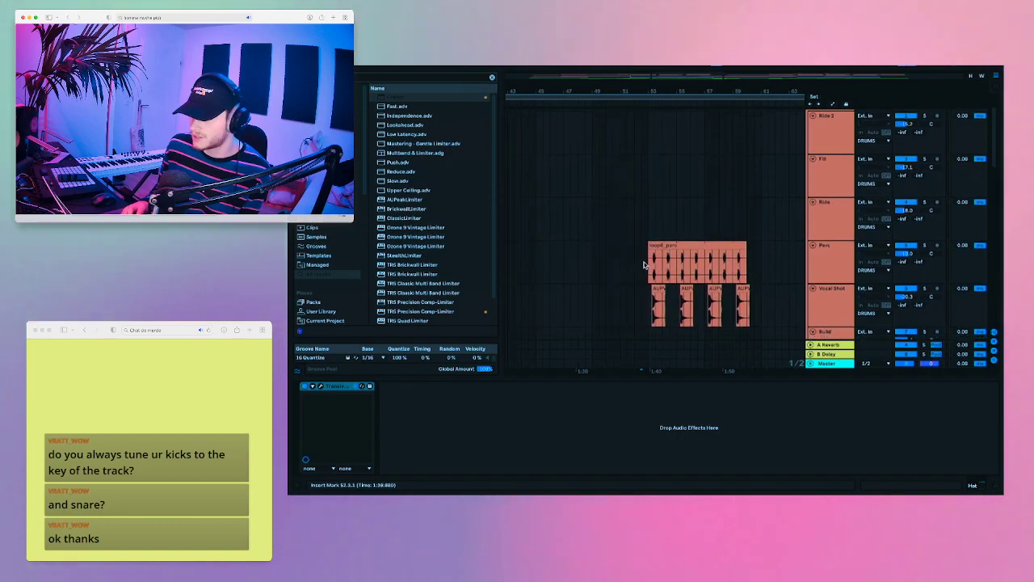
{"action": "left_click", "coordinate": [647, 270]}
{"action": "left_click", "coordinate": [926, 245]}
{"action": "key", "text": "space"}
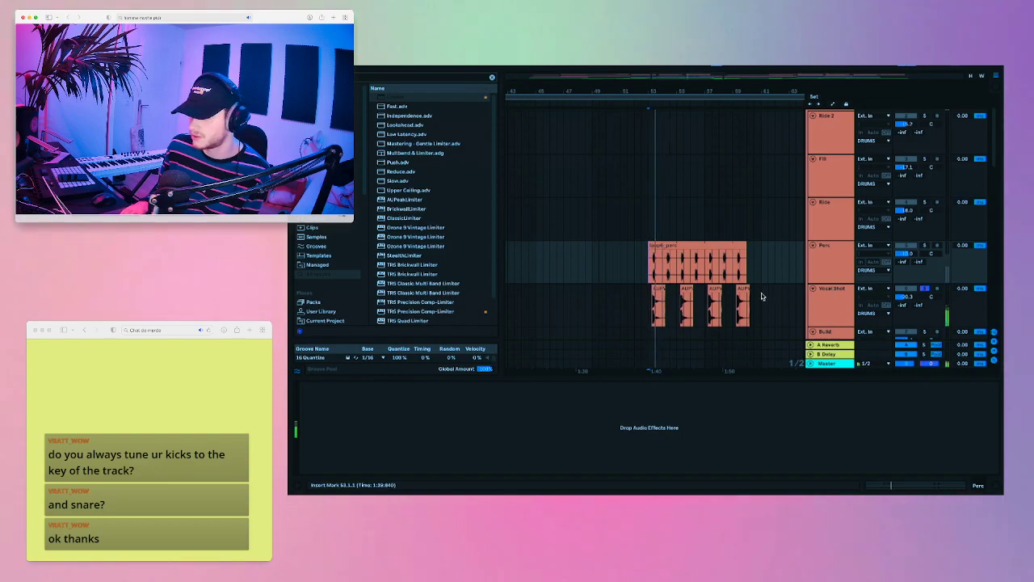
{"action": "left_click", "coordinate": [925, 289]}
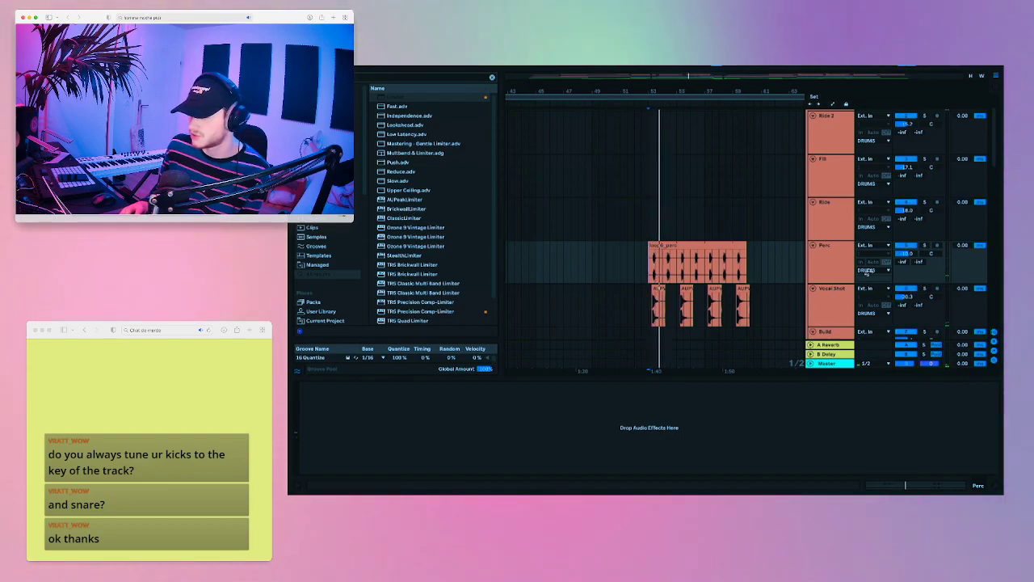
- Collapse the DRUMS group and play the full arrangement from 51.1.1, following the bass tracks to the REECE entry
{"action": "scroll", "coordinate": [865, 270], "scroll_direction": "up", "scroll_amount": 3}
{"action": "left_click", "coordinate": [812, 114]}
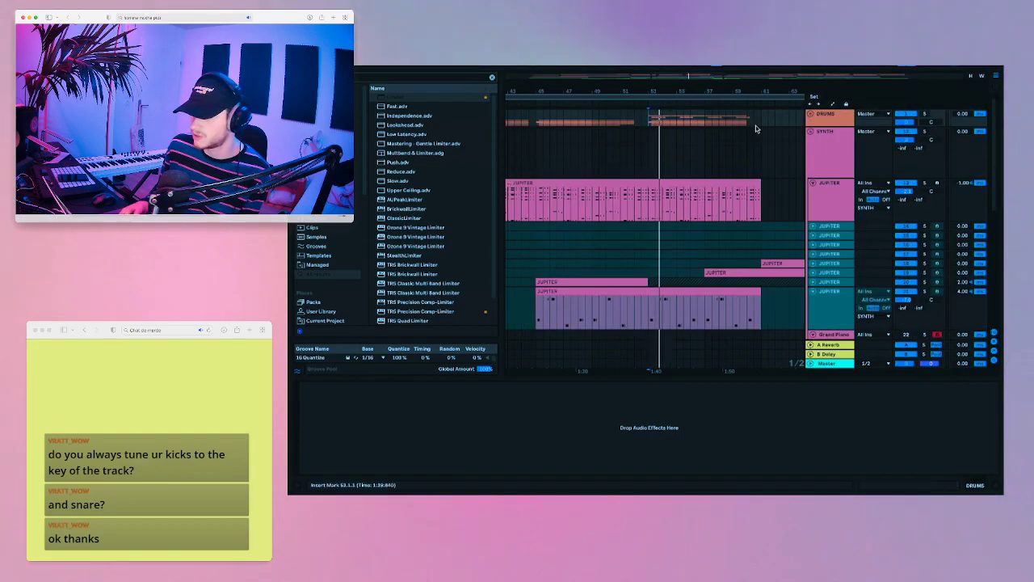
{"action": "left_click", "coordinate": [622, 147]}
{"action": "scroll", "coordinate": [756, 224], "scroll_direction": "down", "scroll_amount": 10}
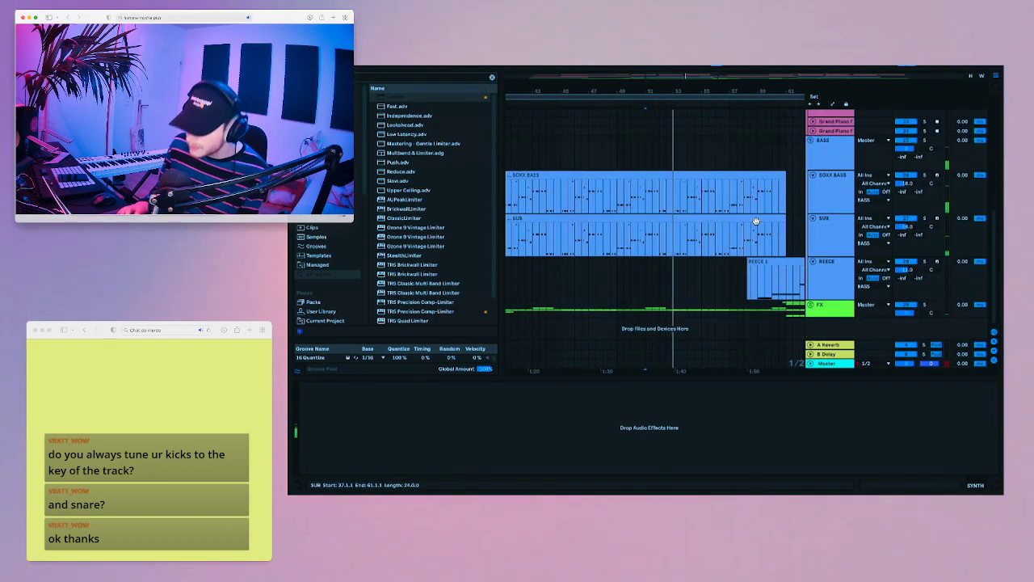
{"action": "scroll", "coordinate": [757, 225], "scroll_direction": "right", "scroll_amount": 2}
{"action": "scroll", "coordinate": [758, 225], "scroll_direction": "up", "scroll_amount": 1}
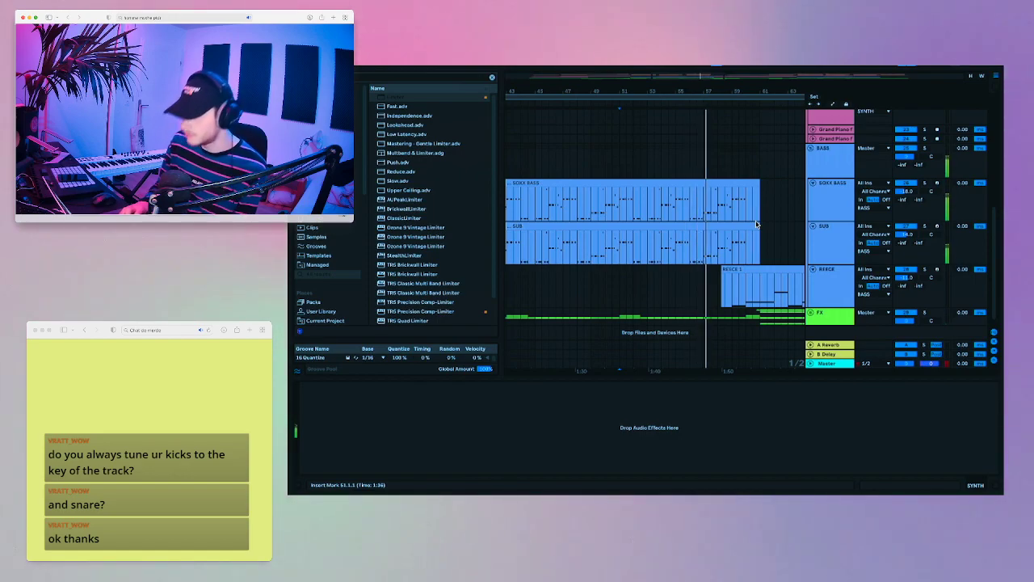
{"action": "scroll", "coordinate": [756, 224], "scroll_direction": "right", "scroll_amount": 3}
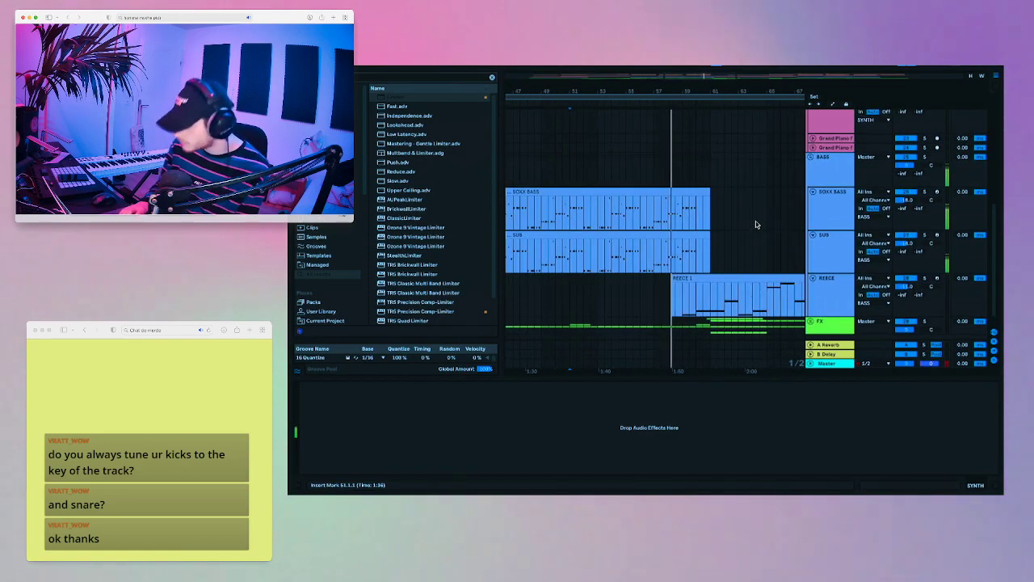
{"action": "scroll", "coordinate": [756, 224], "scroll_direction": "right", "scroll_amount": 2}
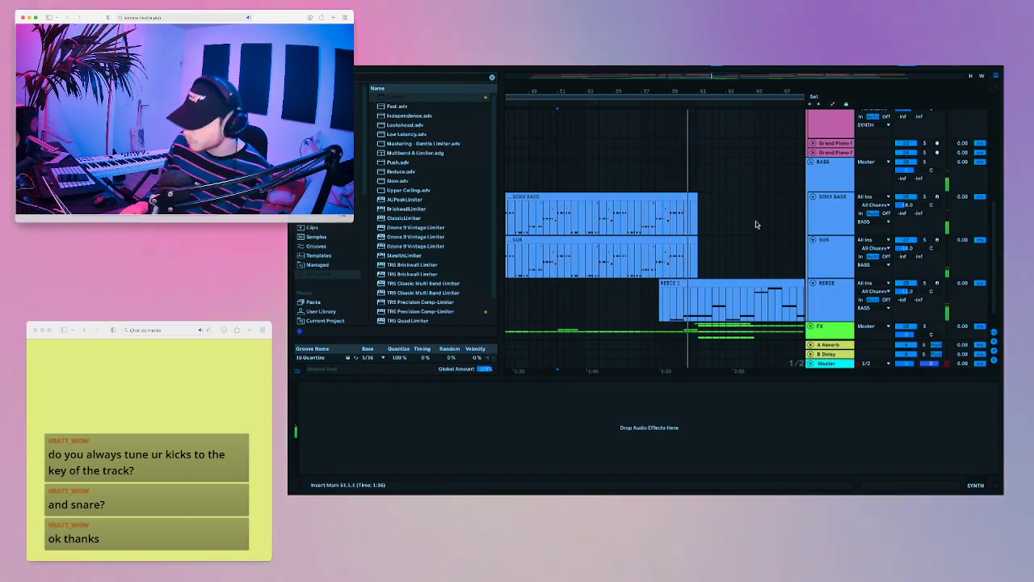
- Solo the JUPITER track whose clip starts at bar 57 and play it from bar 57, 60.3.1 and 66.1.1
{"action": "scroll", "coordinate": [703, 249], "scroll_direction": "up", "scroll_amount": 5}
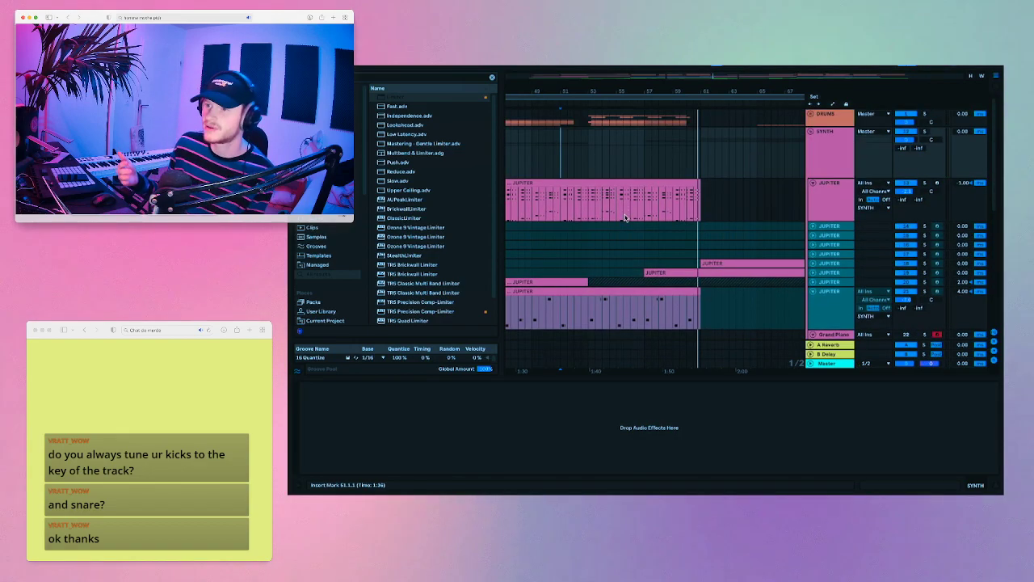
{"action": "scroll", "coordinate": [676, 231], "scroll_direction": "right", "scroll_amount": 2}
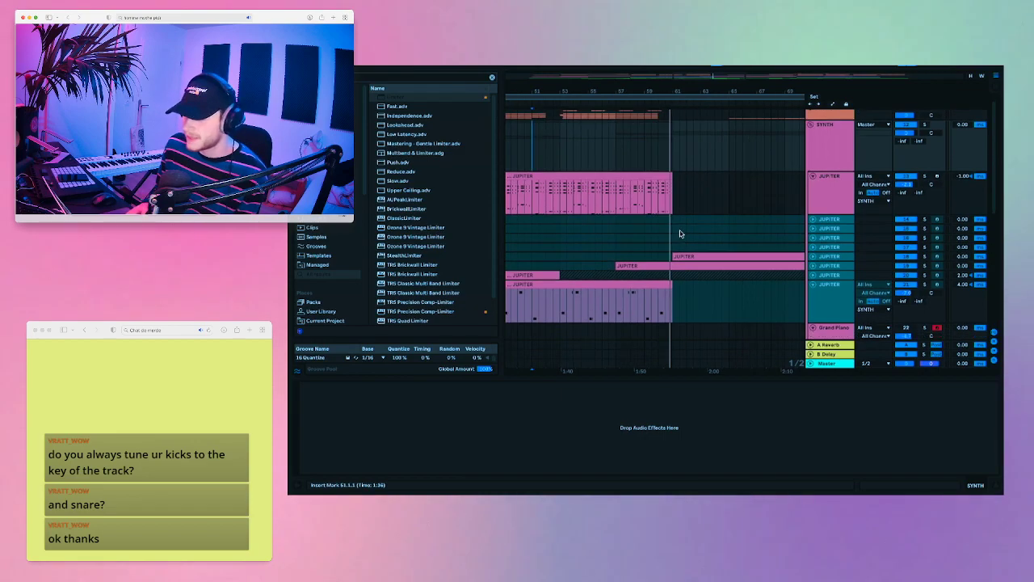
{"action": "left_click", "coordinate": [671, 234]}
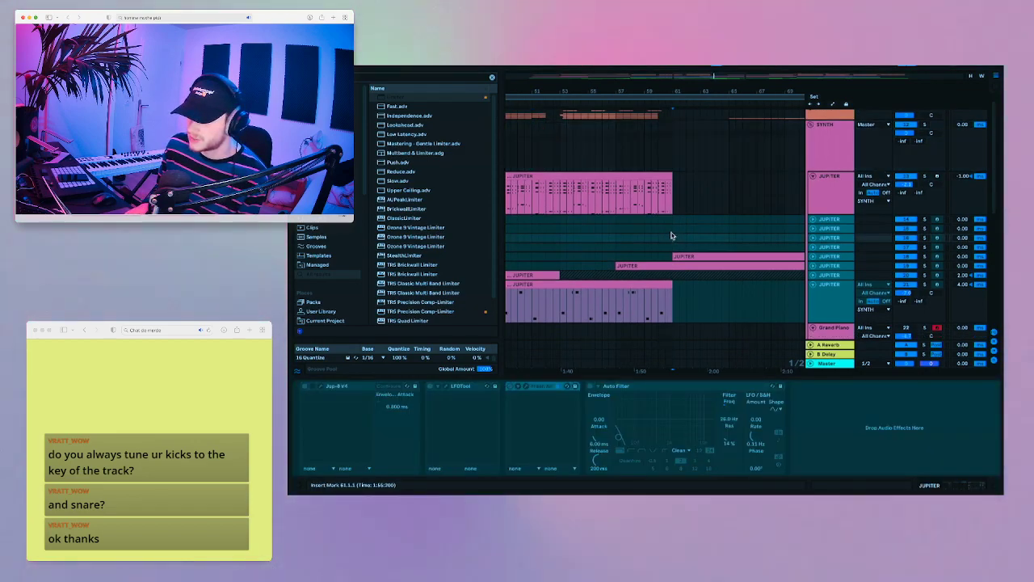
{"action": "left_click", "coordinate": [614, 248]}
{"action": "key", "text": "space"}
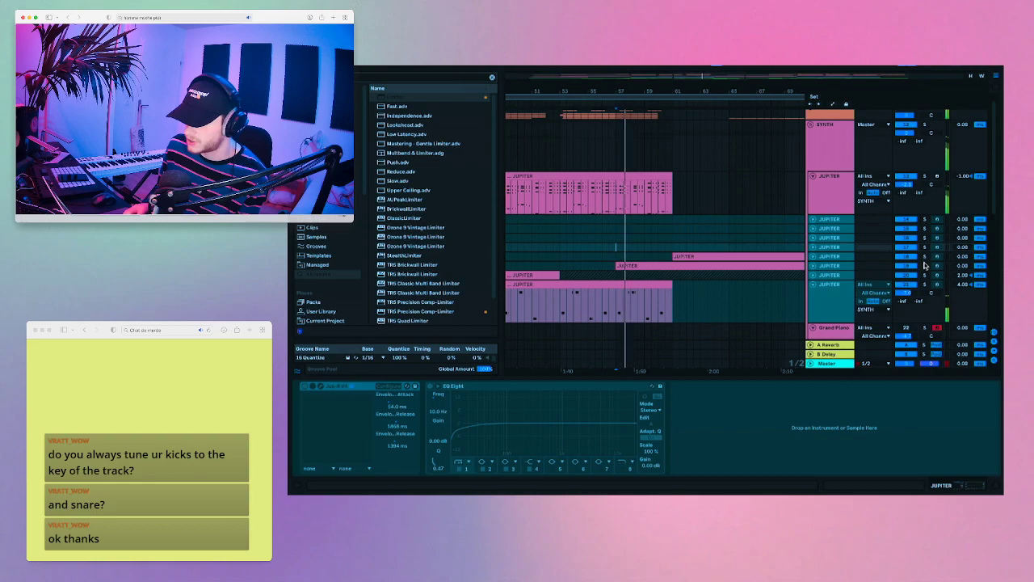
{"action": "left_click", "coordinate": [665, 239]}
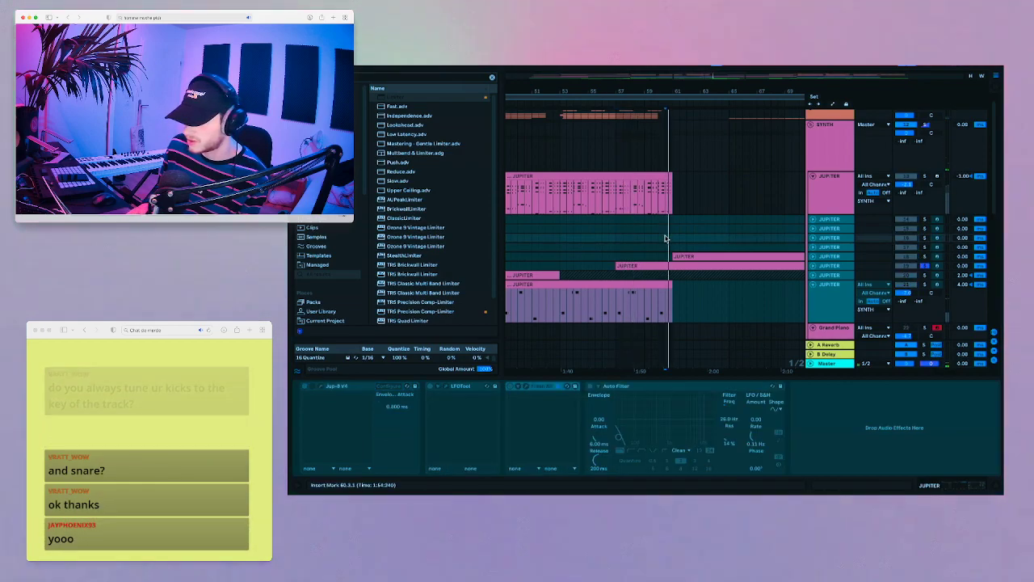
{"action": "left_click", "coordinate": [742, 238]}
{"action": "scroll", "coordinate": [741, 238], "scroll_direction": "right", "scroll_amount": 3}
{"action": "scroll", "coordinate": [741, 237], "scroll_direction": "down", "scroll_amount": 1}
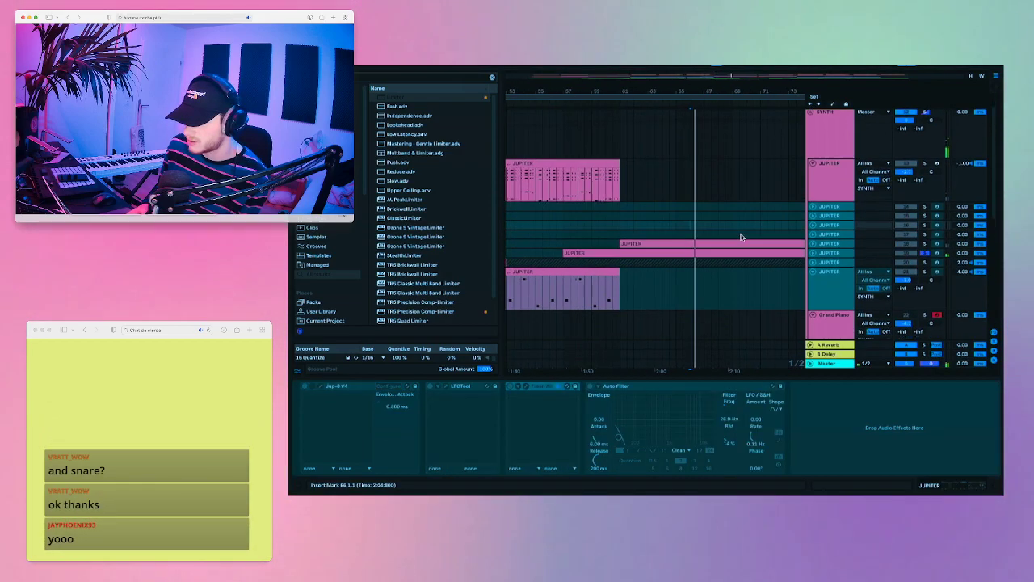
{"action": "scroll", "coordinate": [778, 234], "scroll_direction": "right", "scroll_amount": 1}
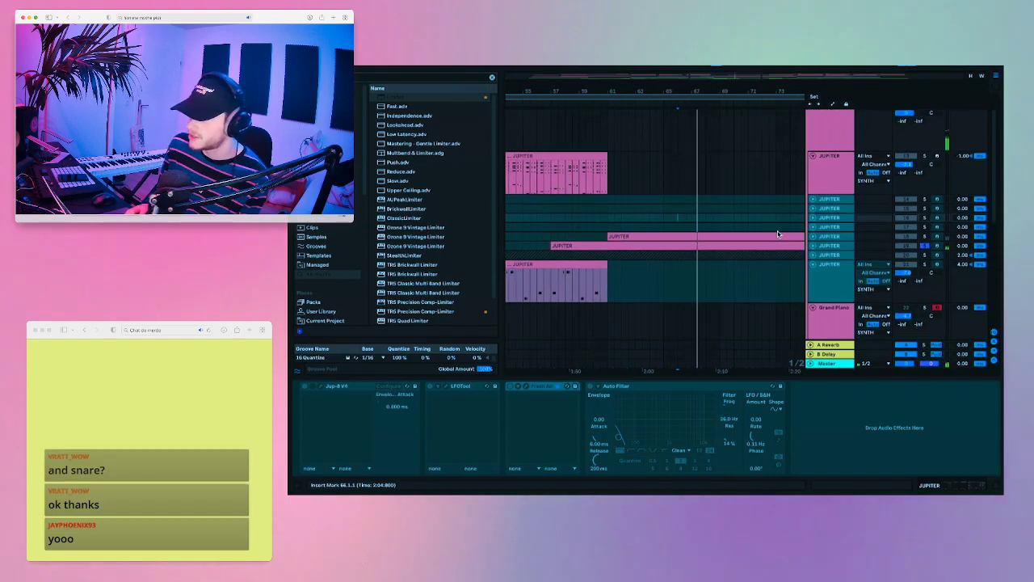
{"action": "left_click", "coordinate": [774, 235]}
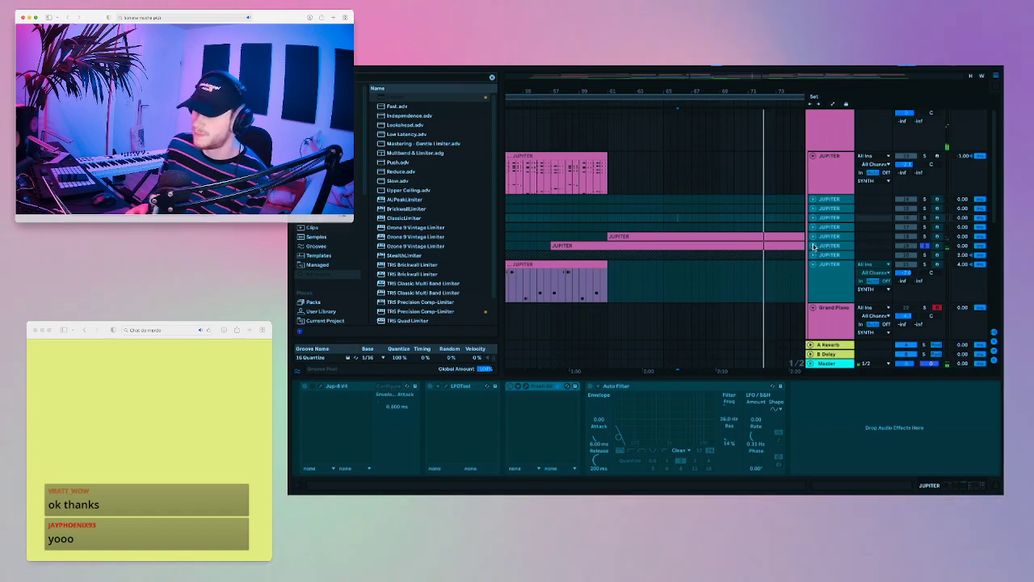
- Unfold the soloed JUPITER track to show its notes and devices, and play it from 70.3.1
{"action": "left_click", "coordinate": [813, 245]}
{"action": "left_click", "coordinate": [823, 248]}
{"action": "right_click", "coordinate": [823, 248]}
{"action": "left_click", "coordinate": [823, 250]}
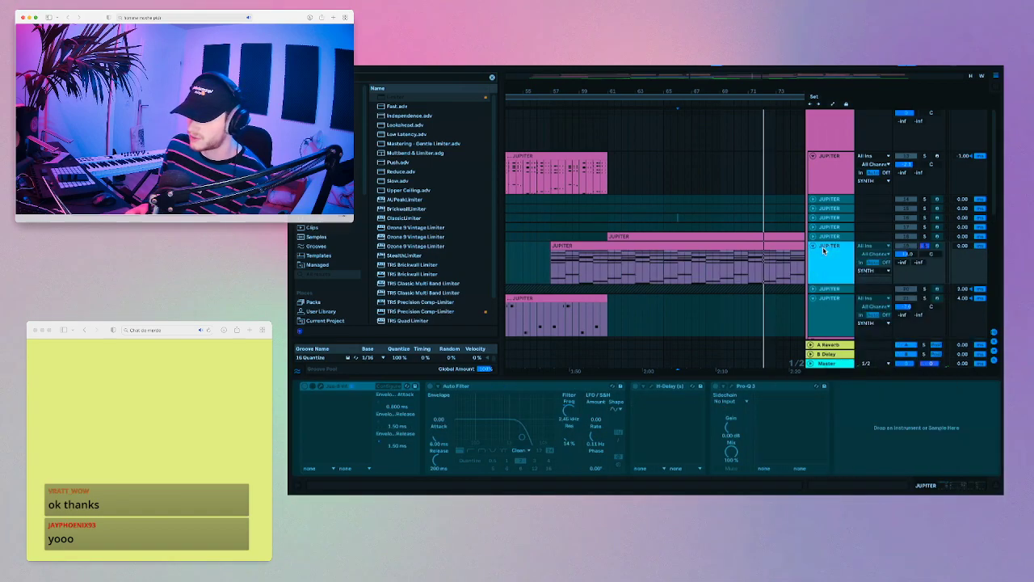
{"action": "left_click", "coordinate": [740, 262]}
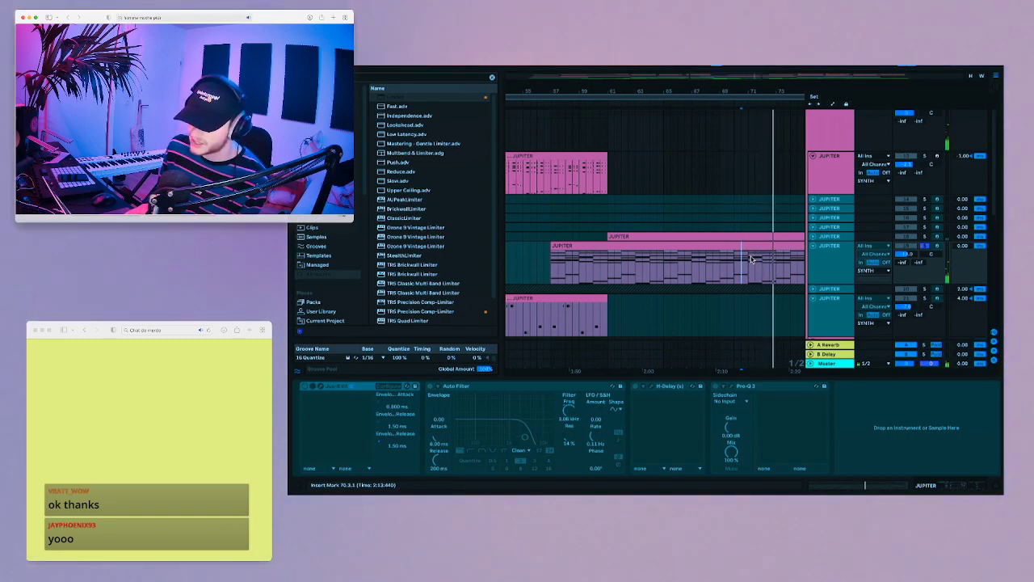
- Unfold the JUPITER track starting at bar 61, fold the one below it, and play the unfolded track in solo from 61.1.1
{"action": "left_click", "coordinate": [813, 237]}
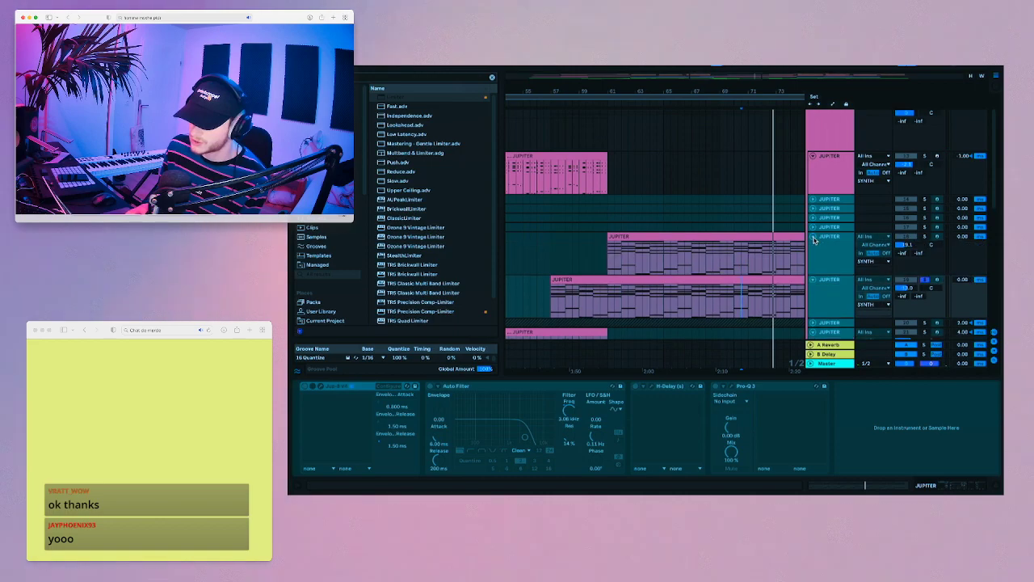
{"action": "left_click", "coordinate": [813, 279]}
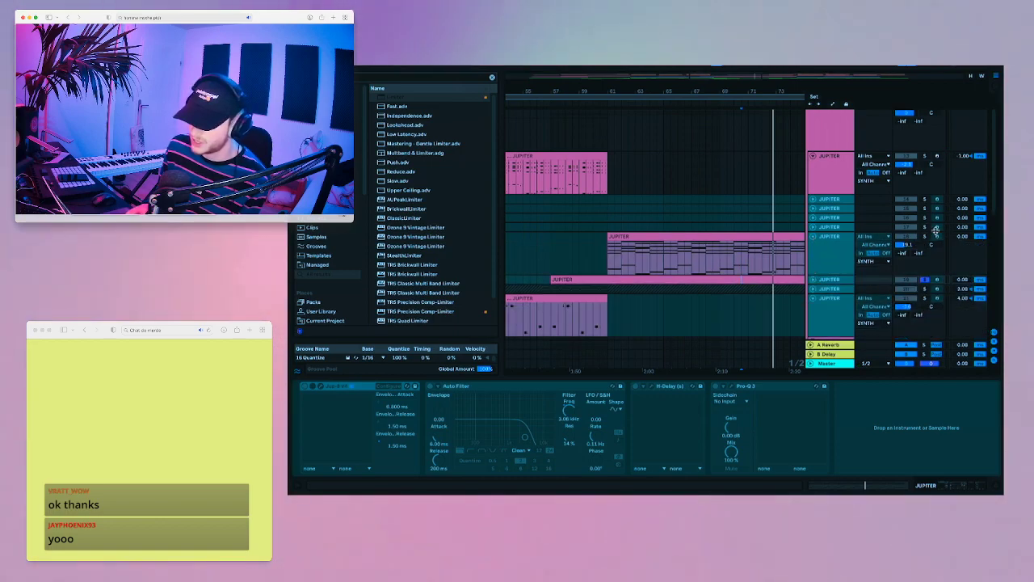
{"action": "left_click", "coordinate": [606, 259]}
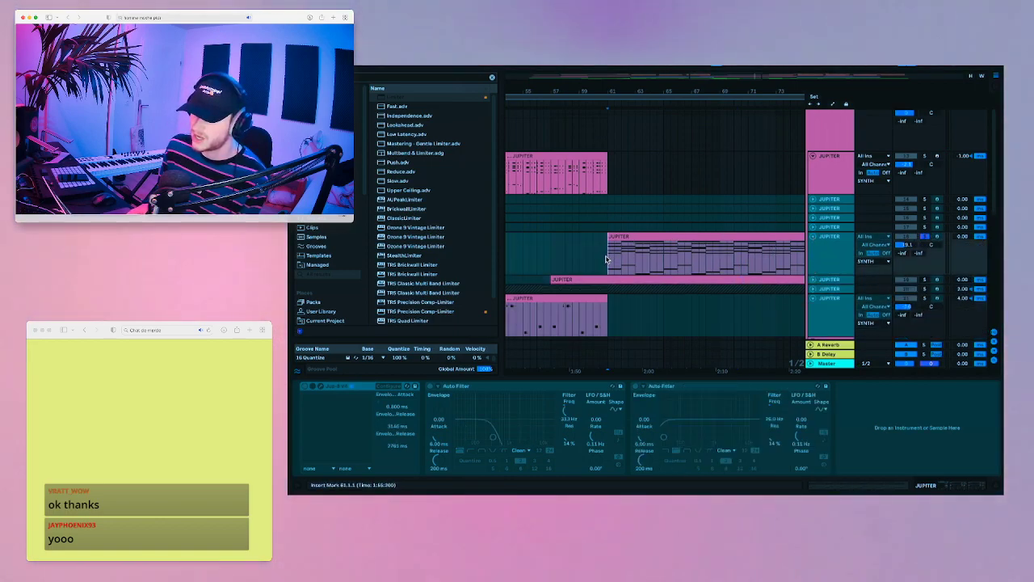
{"action": "key", "text": "space"}
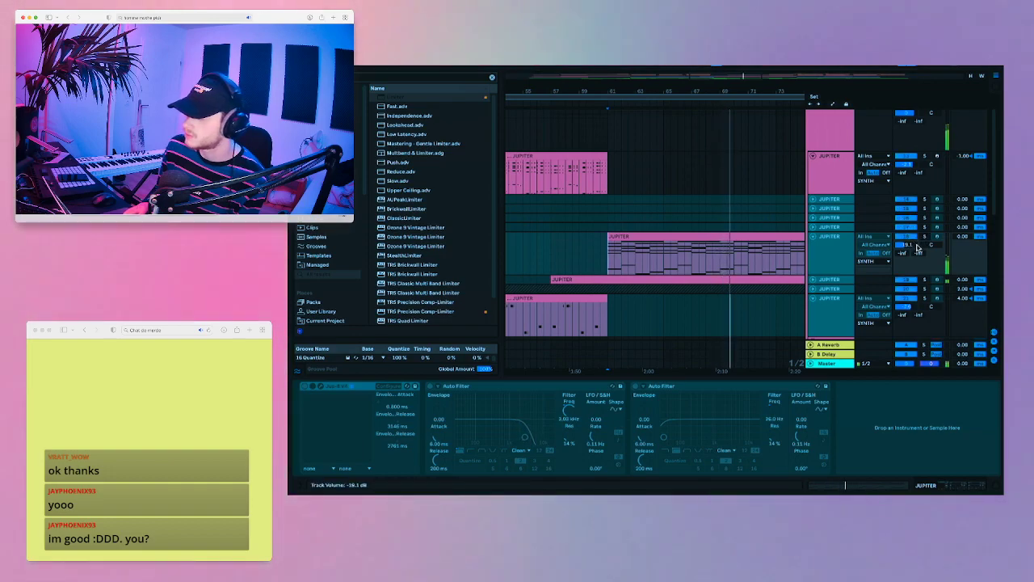
- Play the REECE track in solo from 69.3.1, stop playback, and place the insert marker at 62.1.1 on REECE
{"action": "scroll", "coordinate": [778, 309], "scroll_direction": "down", "scroll_amount": 5}
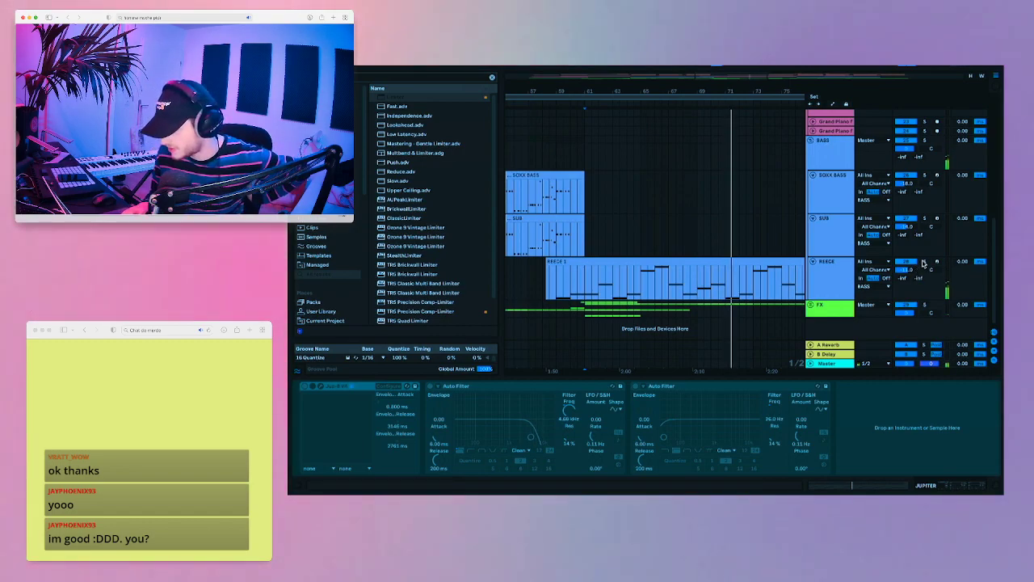
{"action": "left_click", "coordinate": [702, 243]}
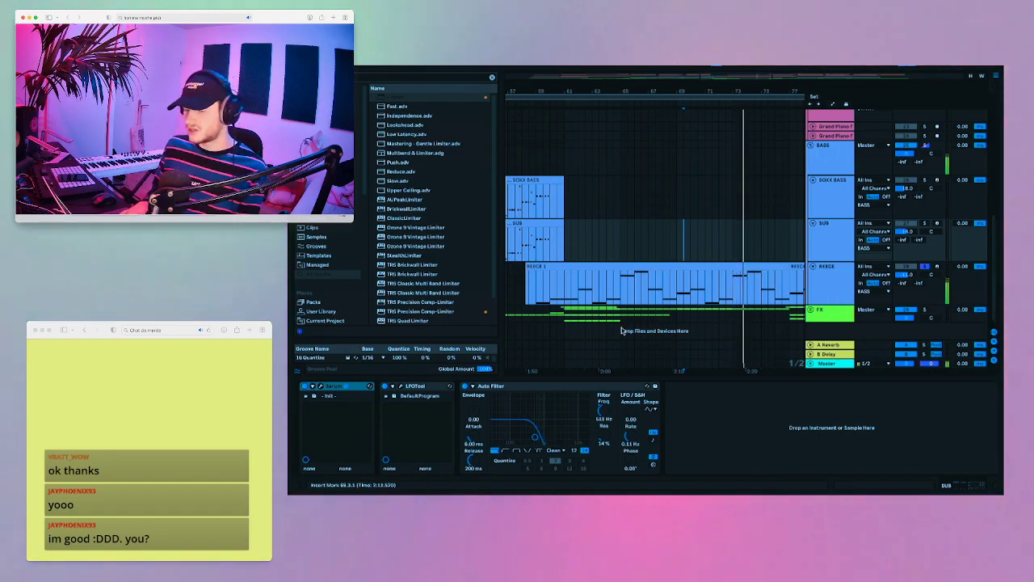
{"action": "key", "text": "space"}
{"action": "left_click", "coordinate": [584, 311]}
{"action": "left_click", "coordinate": [583, 299]}
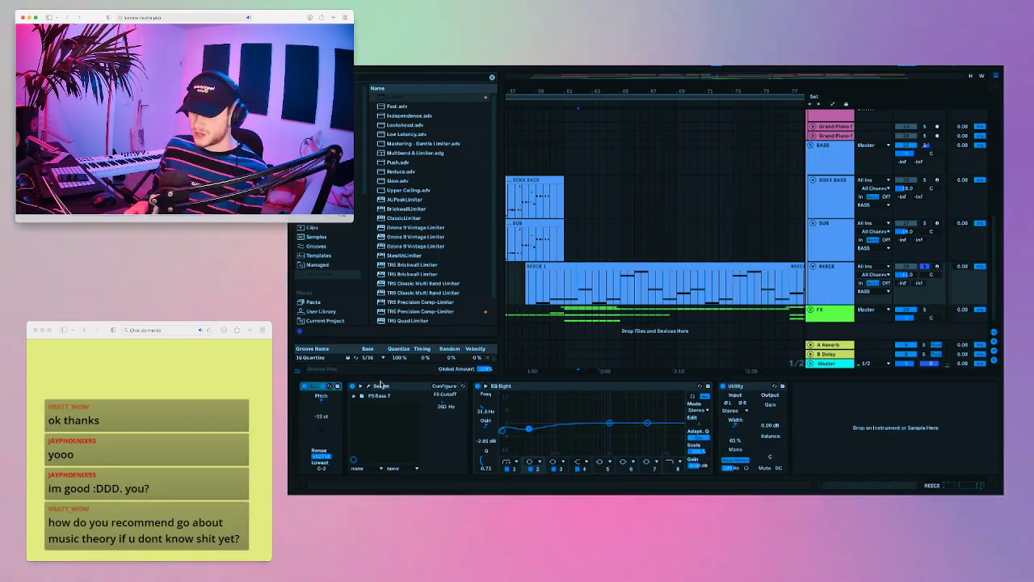
- Open the REECE track's Serum instrument to examine its PS_Bass_7 oscillators and filter, and close it again
{"action": "left_click", "coordinate": [369, 387]}
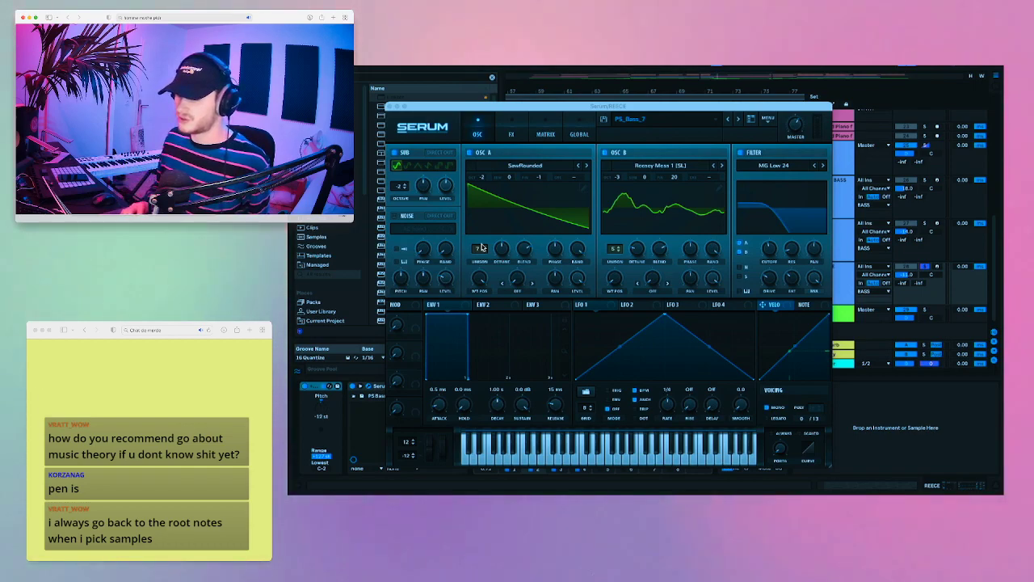
{"action": "left_click_drag", "start_coordinate": [637, 106], "coordinate": [652, 127]}
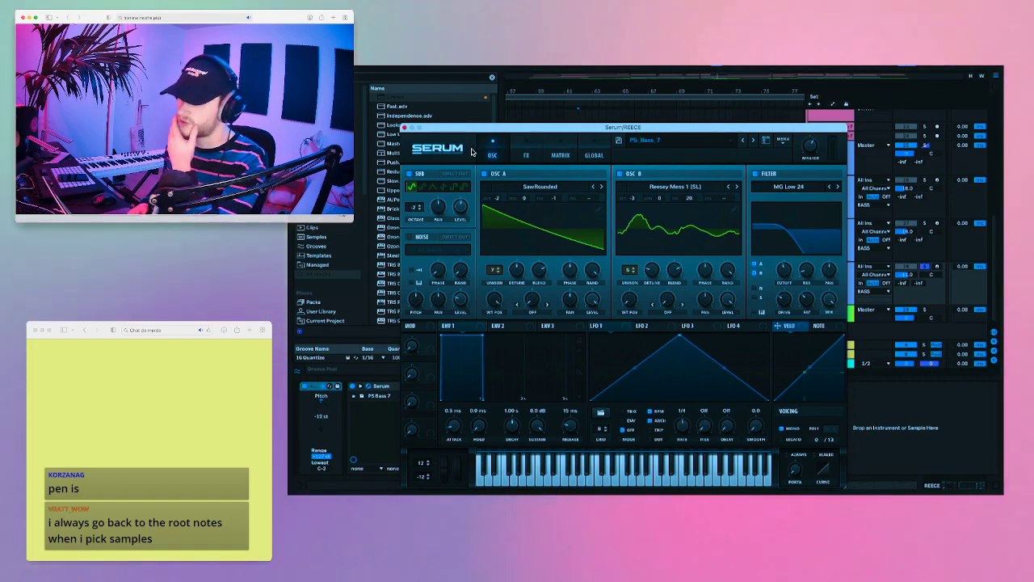
{"action": "left_click", "coordinate": [404, 128]}
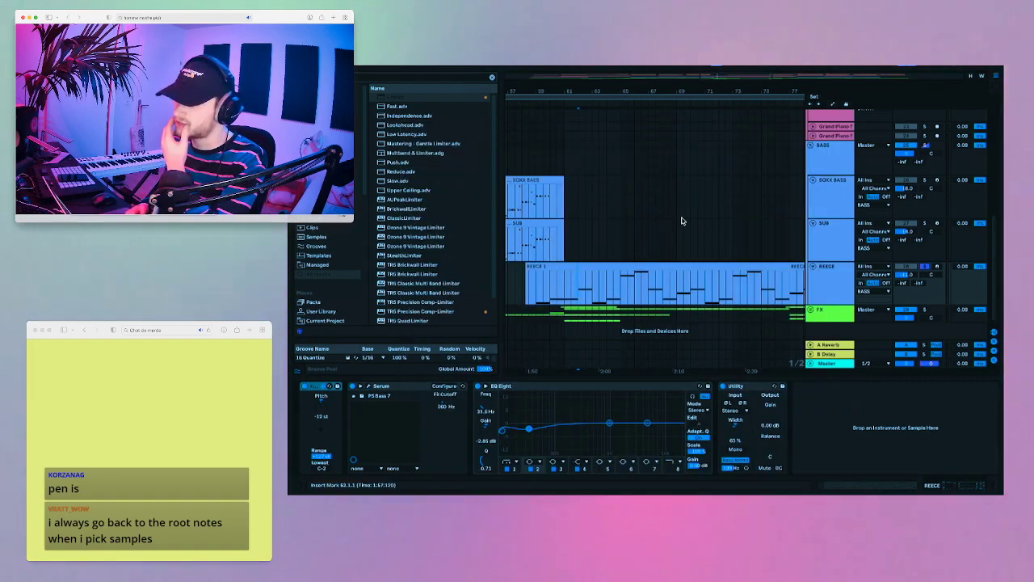
{"action": "scroll", "coordinate": [681, 220], "scroll_direction": "right", "scroll_amount": 10}
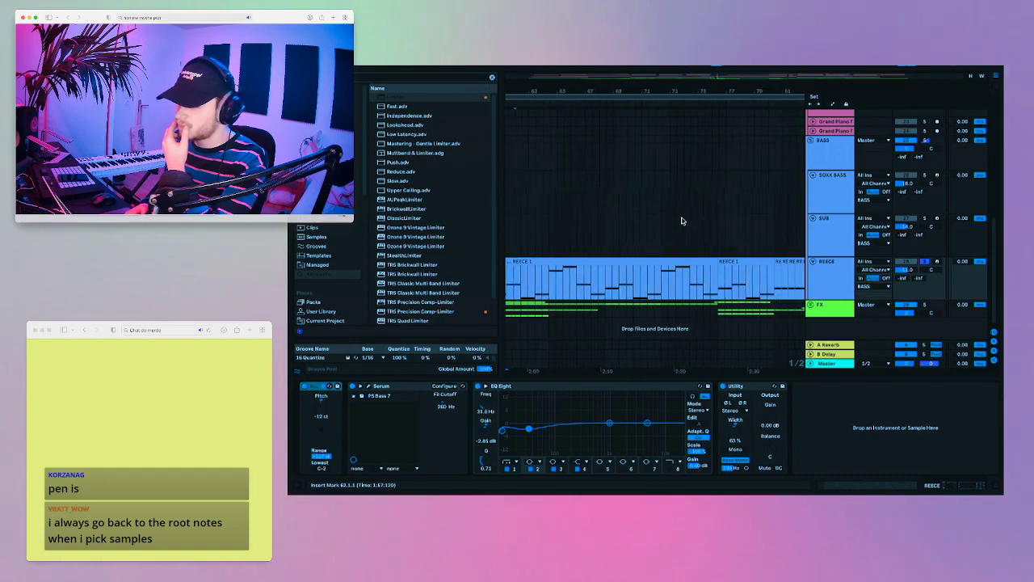
- Turn off the REECE track's solo and play the full arrangement from 78.3.1 with the insert marker on the SUB track
{"action": "left_click", "coordinate": [640, 234]}
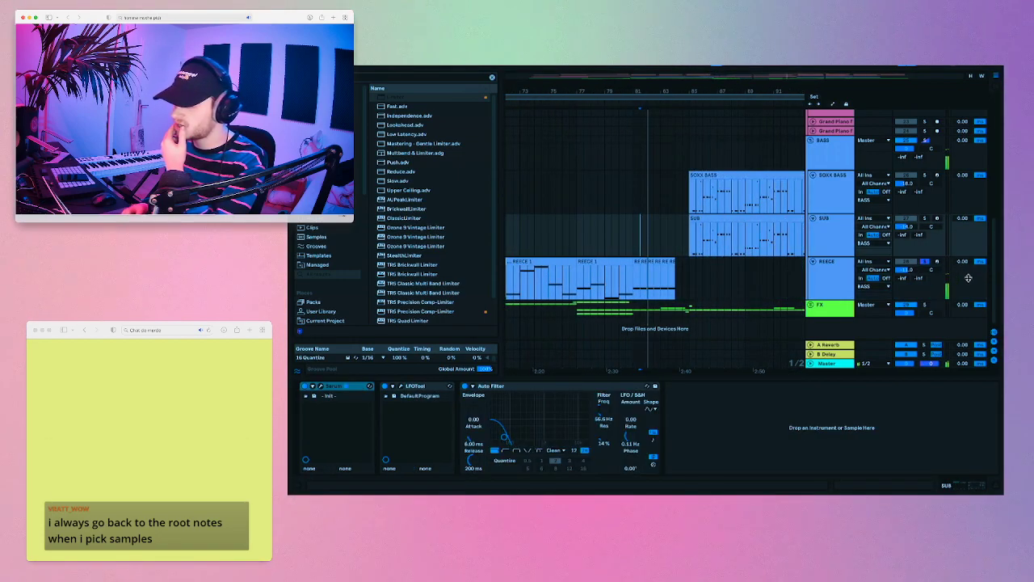
{"action": "scroll", "coordinate": [674, 231], "scroll_direction": "left", "scroll_amount": 3}
{"action": "left_click", "coordinate": [655, 233]}
{"action": "key", "text": "space"}
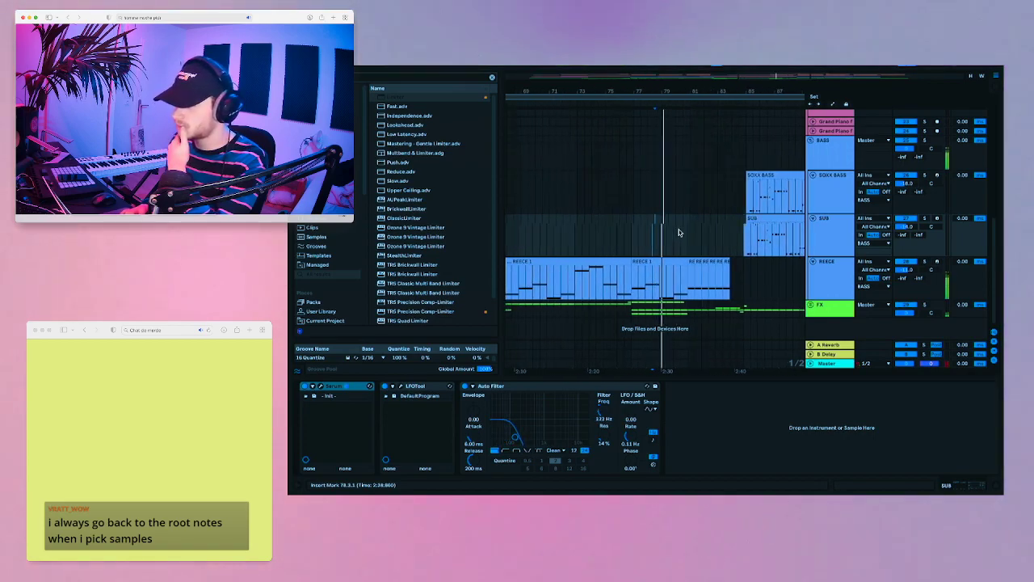
{"action": "scroll", "coordinate": [675, 232], "scroll_direction": "right", "scroll_amount": 2}
{"action": "scroll", "coordinate": [677, 234], "scroll_direction": "right", "scroll_amount": 2}
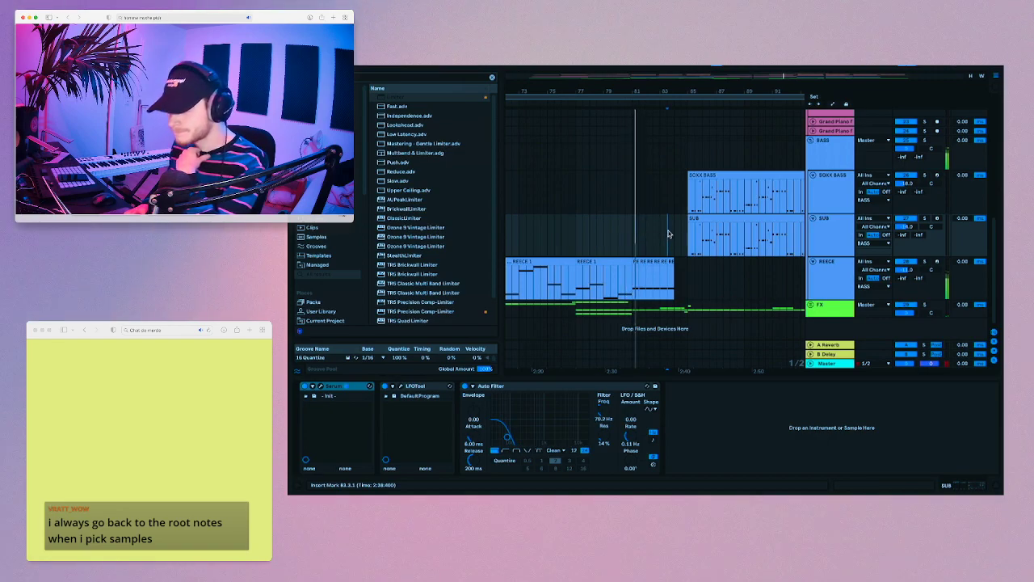
- Move the insert marker on the SUB track to 83.3.1 and back to 80.3.1, and replay the arrangement from there
{"action": "left_click", "coordinate": [667, 234]}
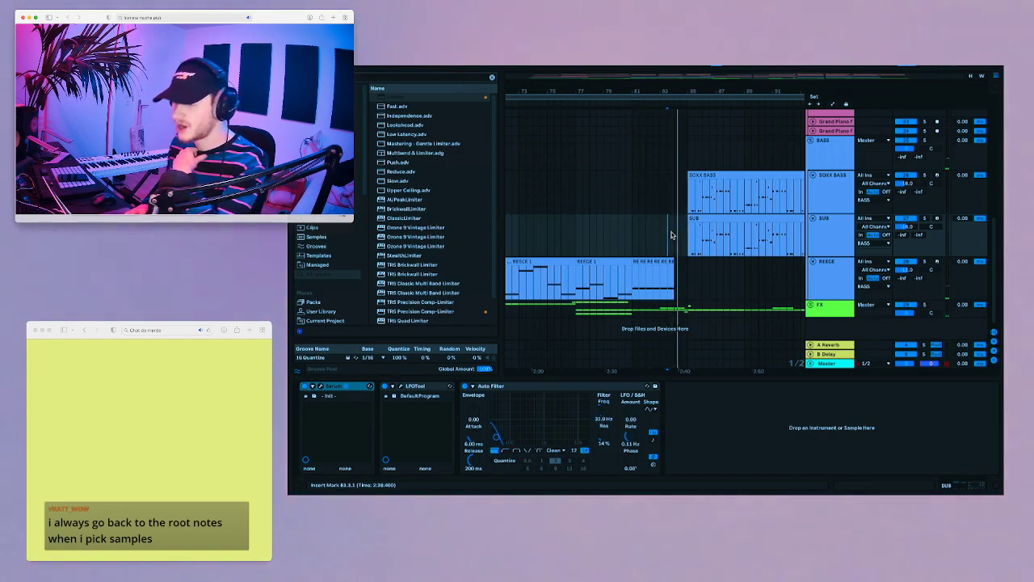
{"action": "left_click", "coordinate": [626, 239]}
{"action": "key", "text": "space"}
{"action": "key", "text": "space"}
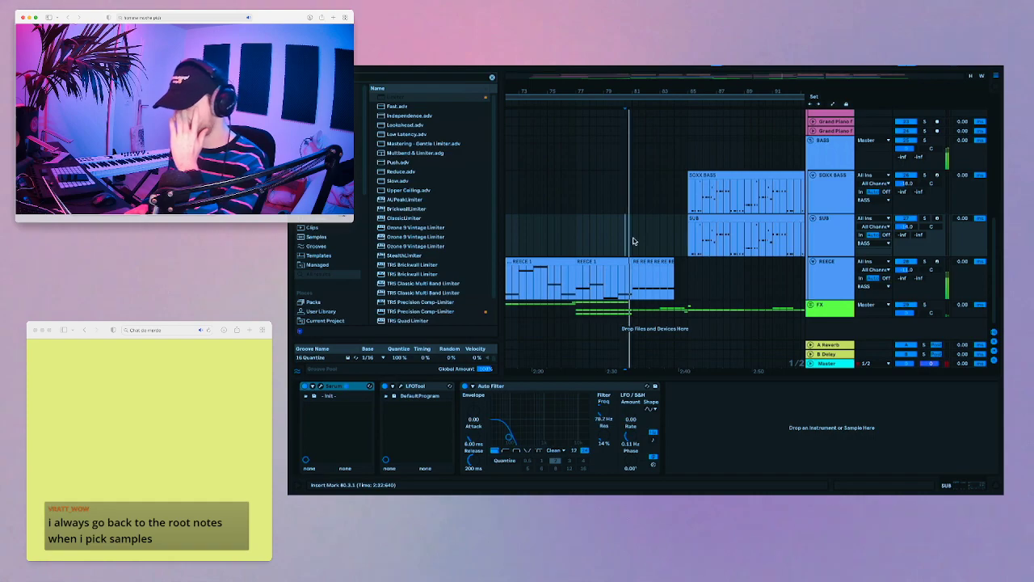
- Unfold and solo the JUPITER track holding the JUPITER 2 clips, and play it from 85.3.1
{"action": "scroll", "coordinate": [634, 242], "scroll_direction": "up", "scroll_amount": 1}
{"action": "scroll", "coordinate": [634, 242], "scroll_direction": "up", "scroll_amount": 5}
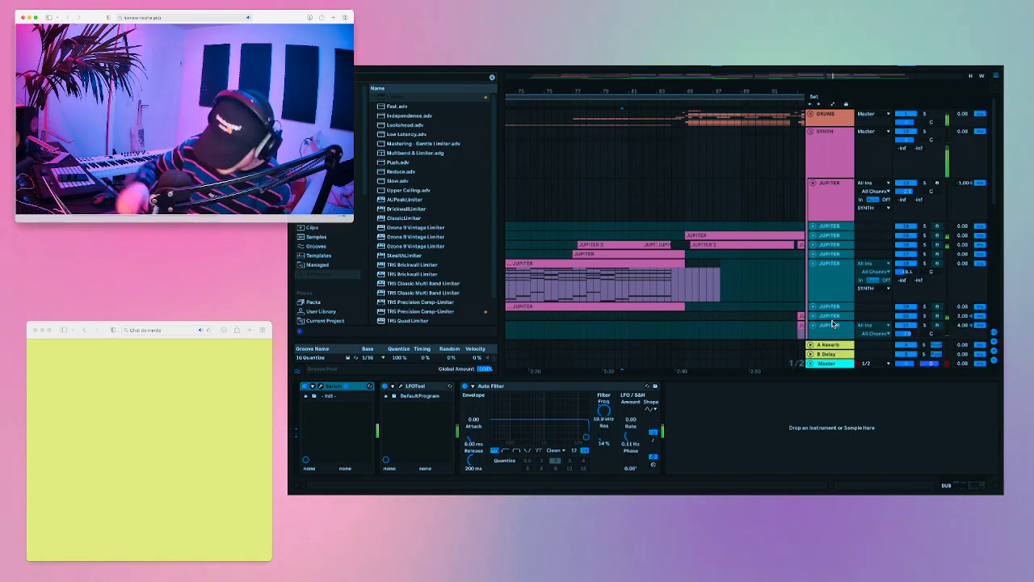
{"action": "scroll", "coordinate": [751, 258], "scroll_direction": "down", "scroll_amount": 2}
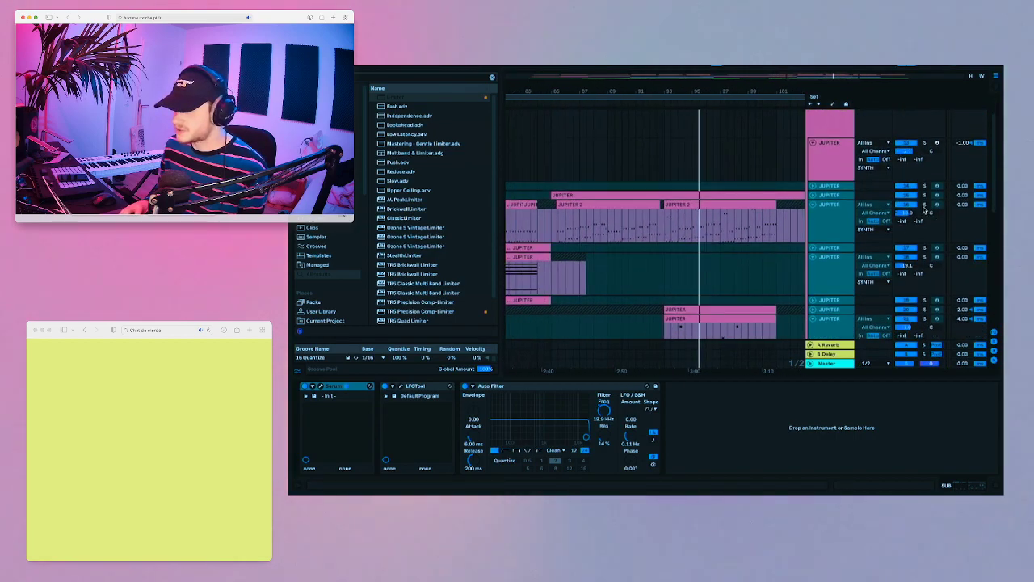
{"action": "left_click", "coordinate": [555, 232]}
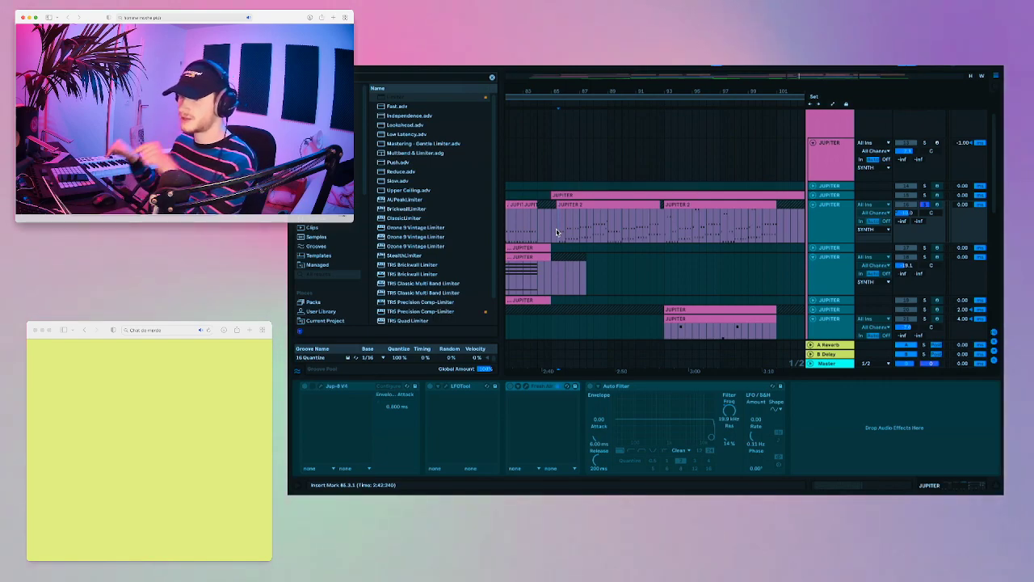
{"action": "key", "text": "space"}
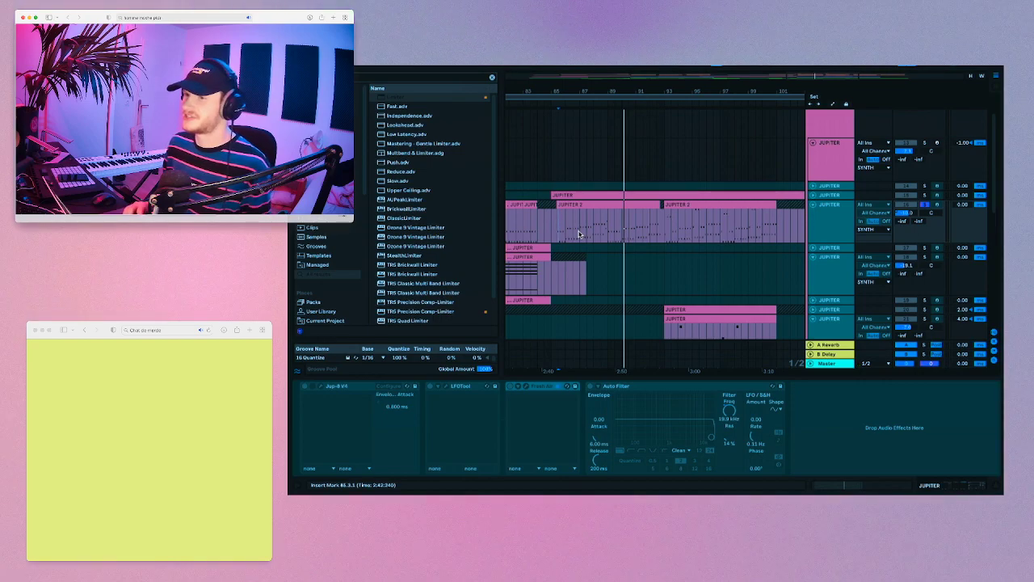
- Play the second JUPITER 2 clip in solo from 92.4.1 and stop playback
{"action": "left_click", "coordinate": [635, 223]}
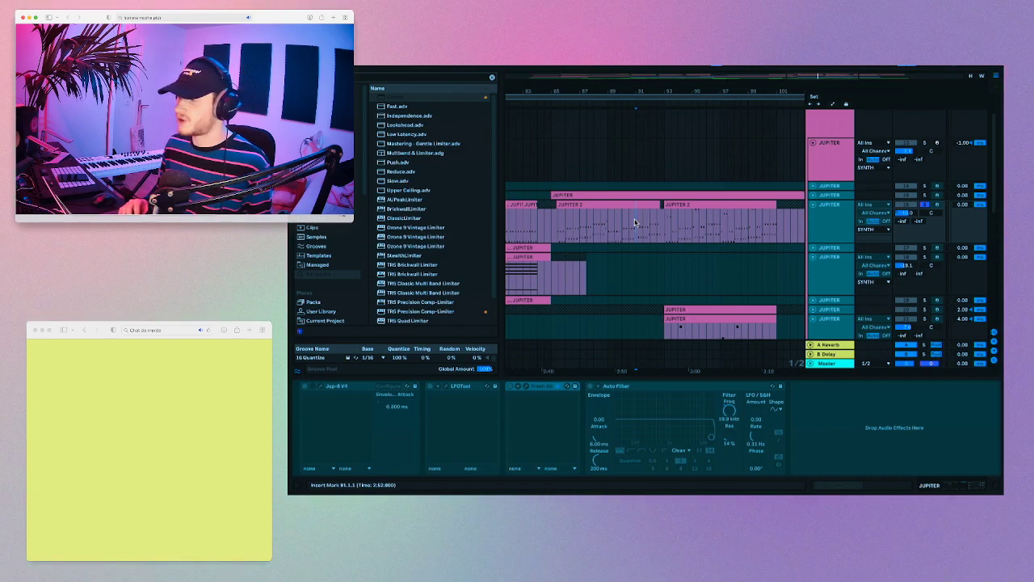
{"action": "left_click", "coordinate": [659, 224]}
{"action": "key", "text": "space"}
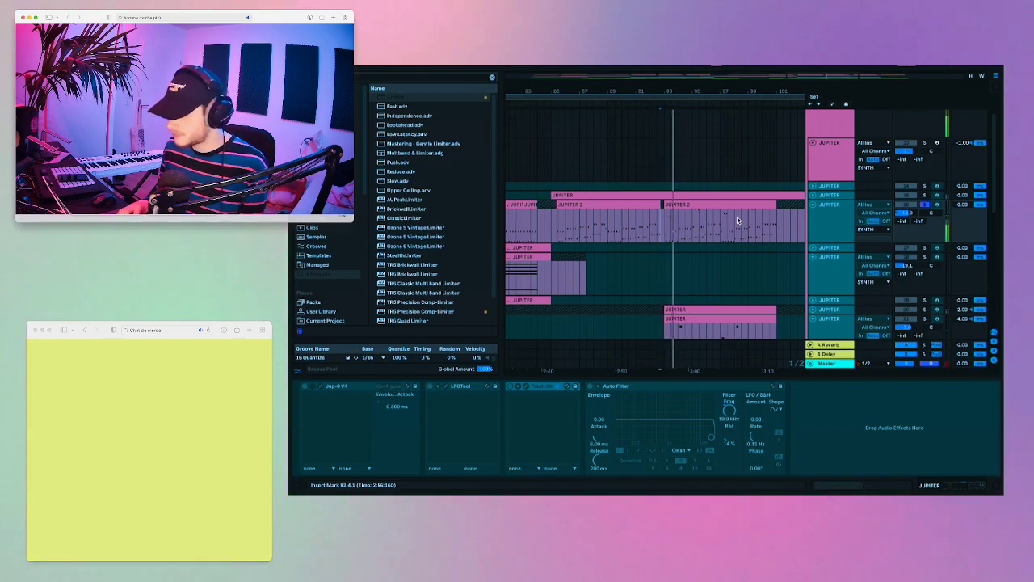
{"action": "scroll", "coordinate": [761, 216], "scroll_direction": "right", "scroll_amount": 1}
{"action": "scroll", "coordinate": [761, 216], "scroll_direction": "down", "scroll_amount": 1}
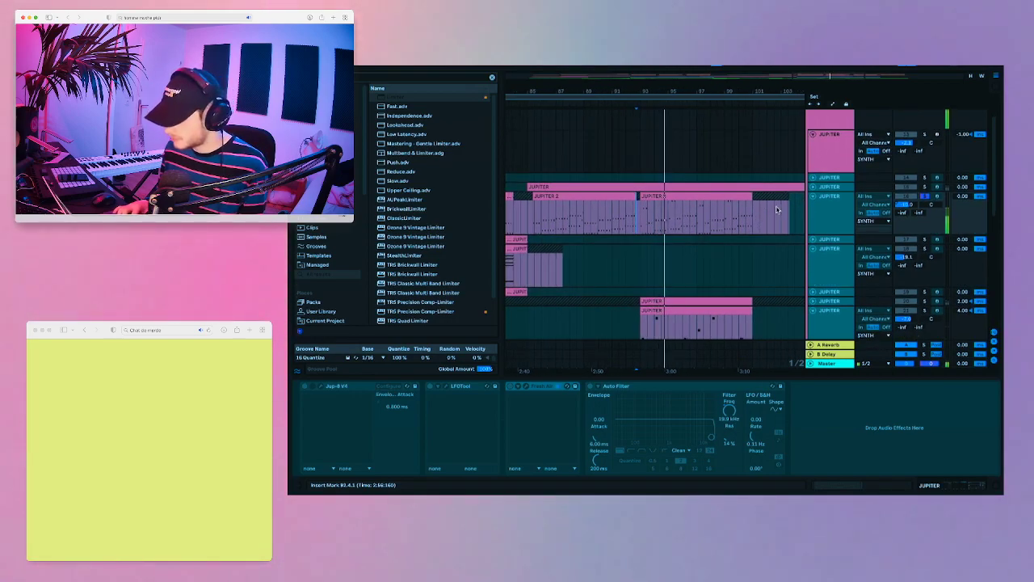
{"action": "key", "text": "space"}
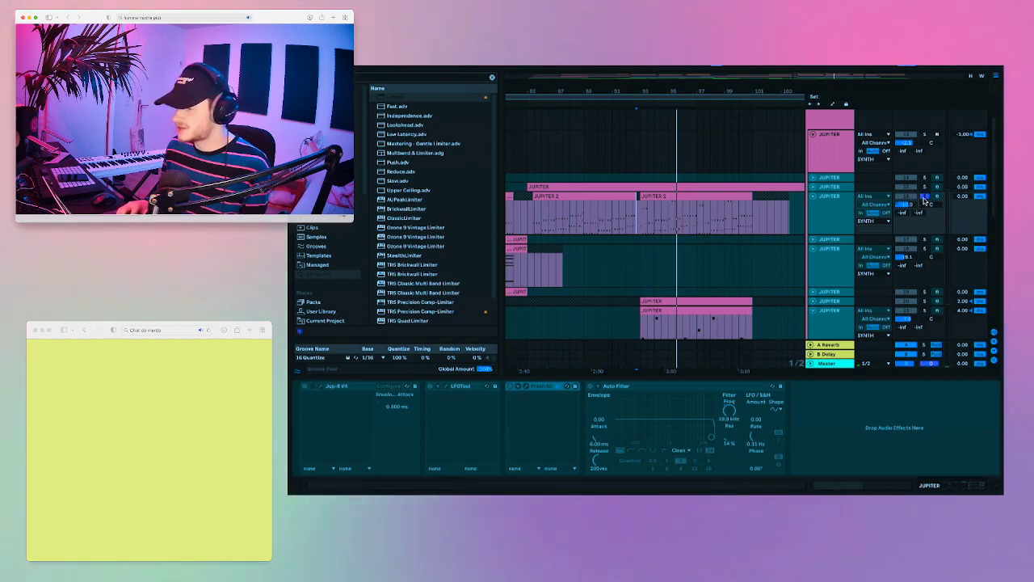
- Turn off the JUPITER track's solo and resume full playback while looking through the synth and bass tracks
{"action": "key", "text": "space"}
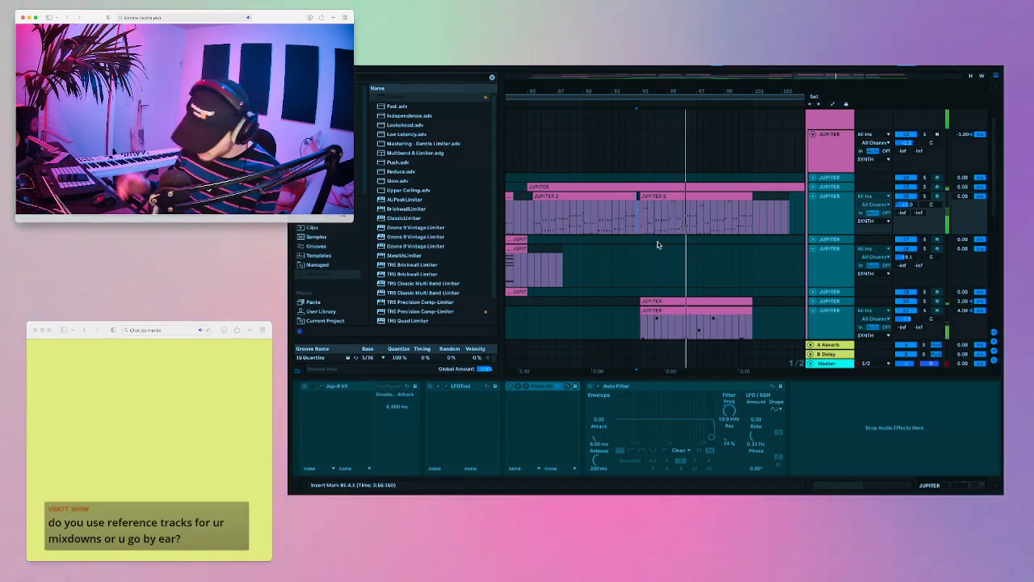
{"action": "scroll", "coordinate": [658, 279], "scroll_direction": "down", "scroll_amount": 10}
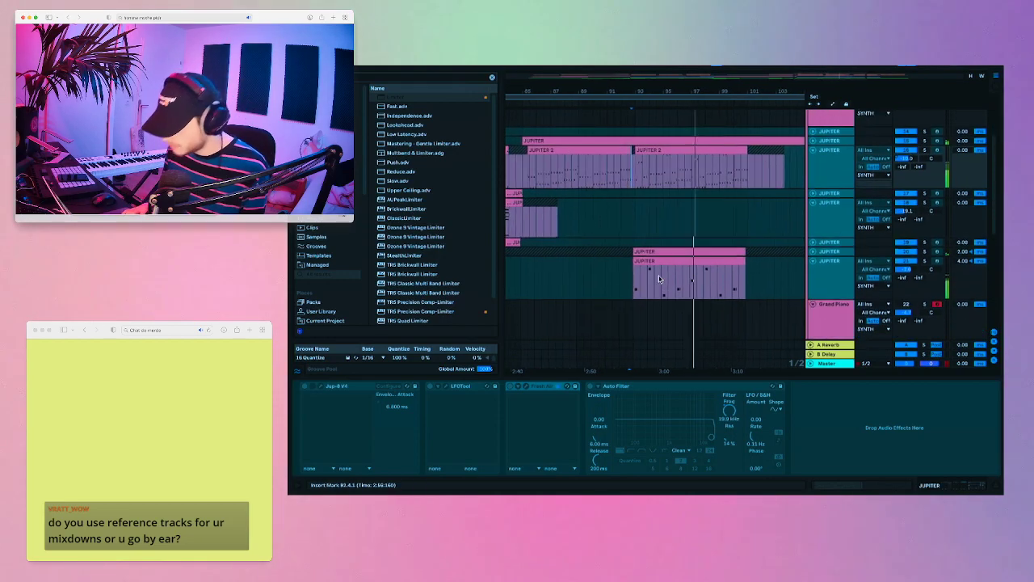
{"action": "scroll", "coordinate": [658, 279], "scroll_direction": "right", "scroll_amount": 5}
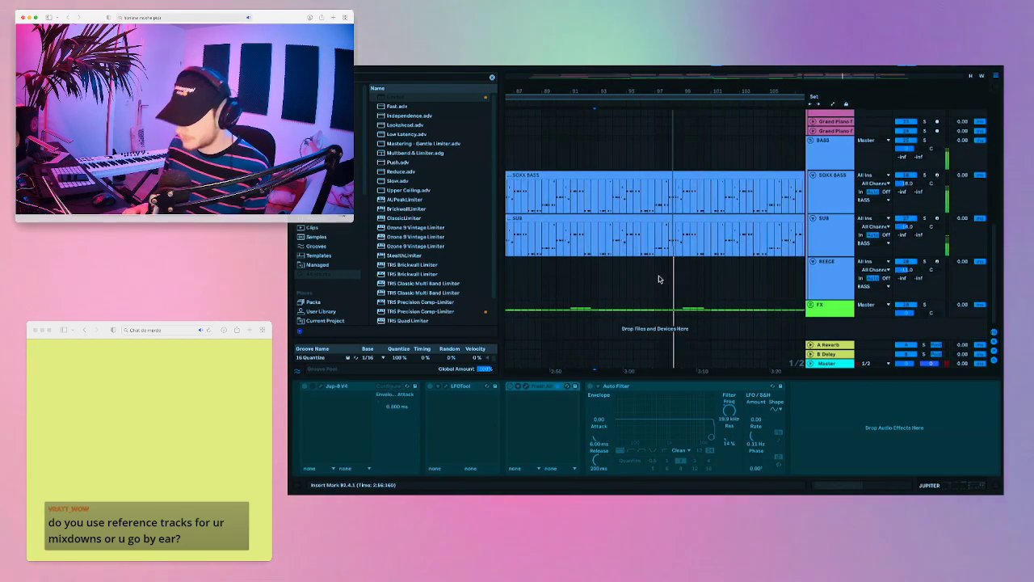
{"action": "scroll", "coordinate": [661, 279], "scroll_direction": "up", "scroll_amount": 10}
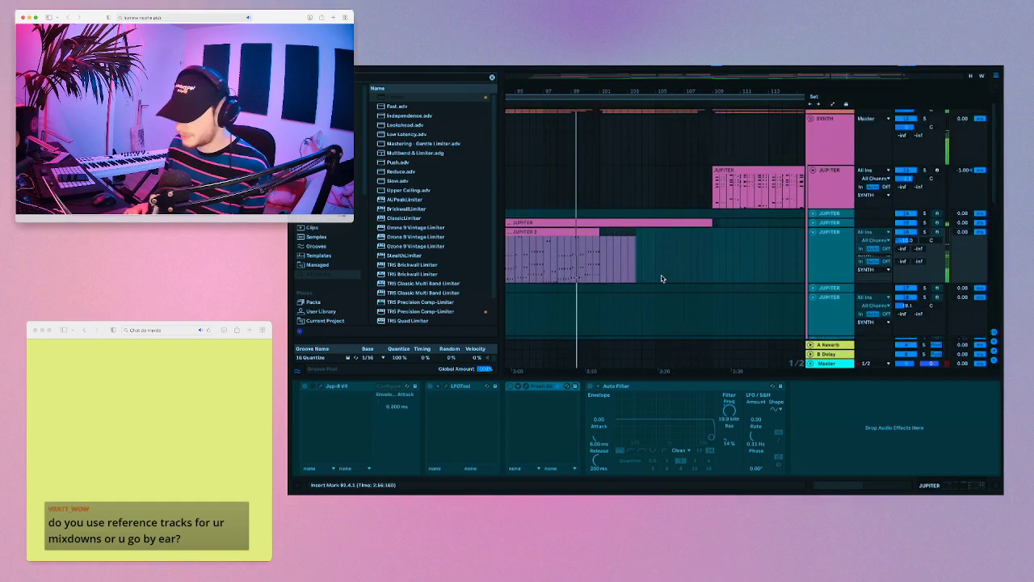
{"action": "scroll", "coordinate": [661, 278], "scroll_direction": "right", "scroll_amount": 2}
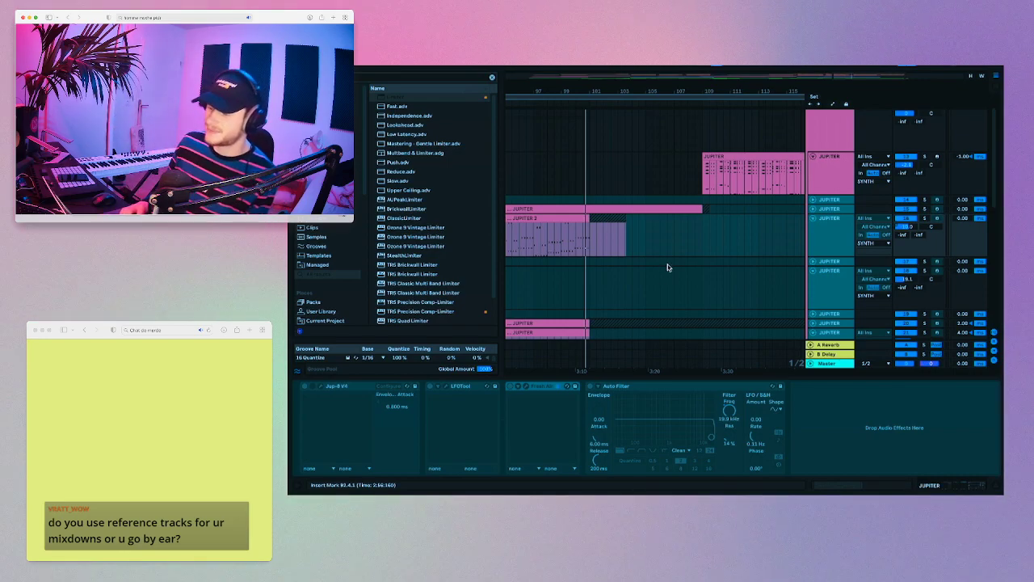
- Play the full arrangement from 104.3.1 on the uppermost JUPITER track, and replay it from 101.1.1
{"action": "left_click", "coordinate": [647, 180]}
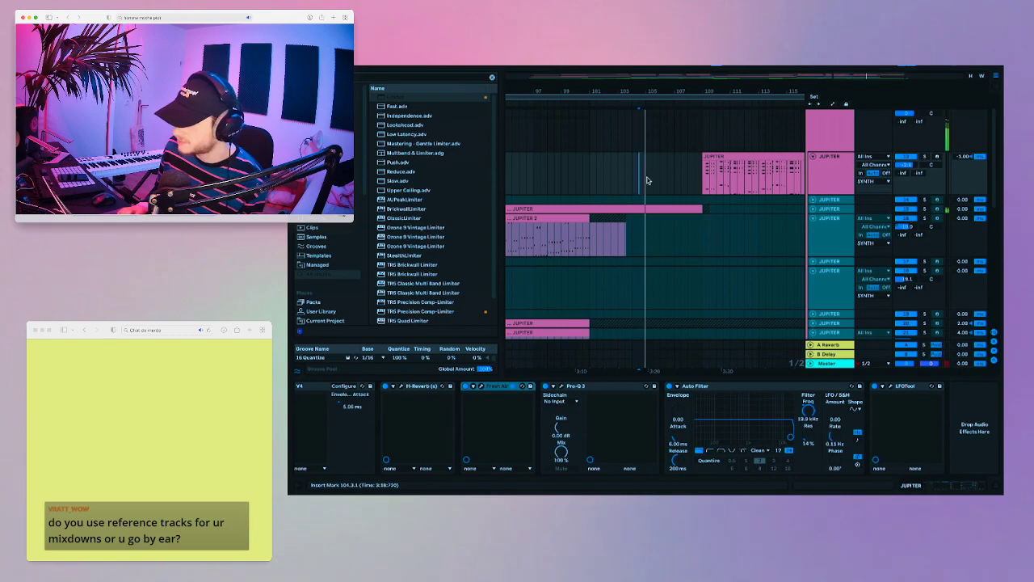
{"action": "scroll", "coordinate": [647, 179], "scroll_direction": "down", "scroll_amount": 10}
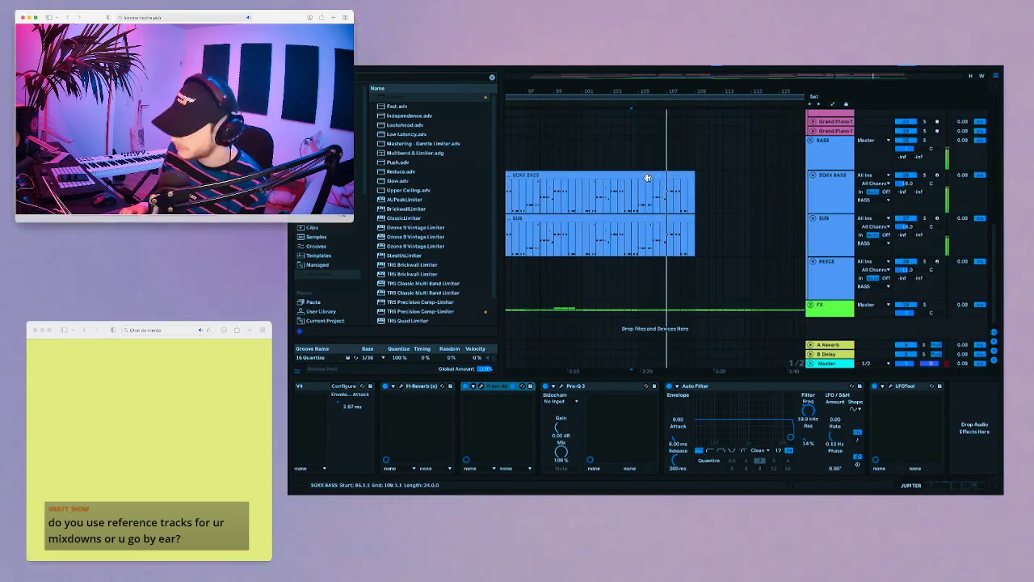
{"action": "scroll", "coordinate": [648, 177], "scroll_direction": "up", "scroll_amount": 12}
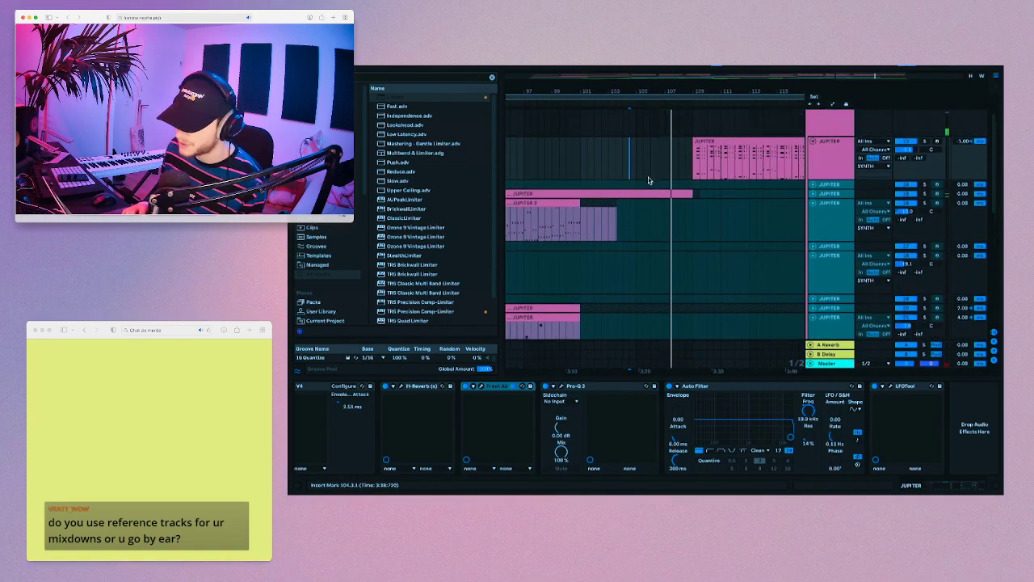
{"action": "left_click", "coordinate": [580, 212]}
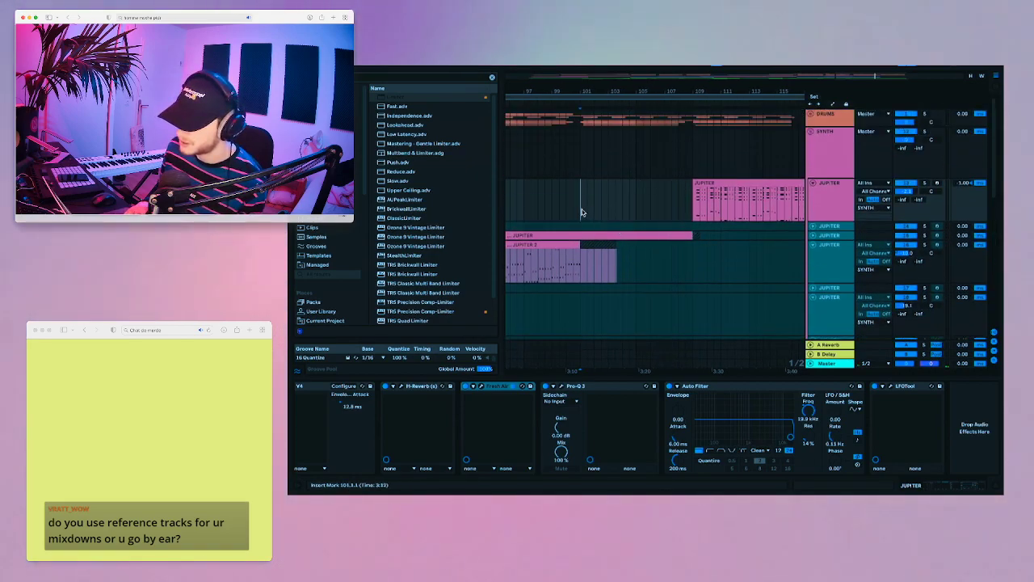
{"action": "key", "text": "space"}
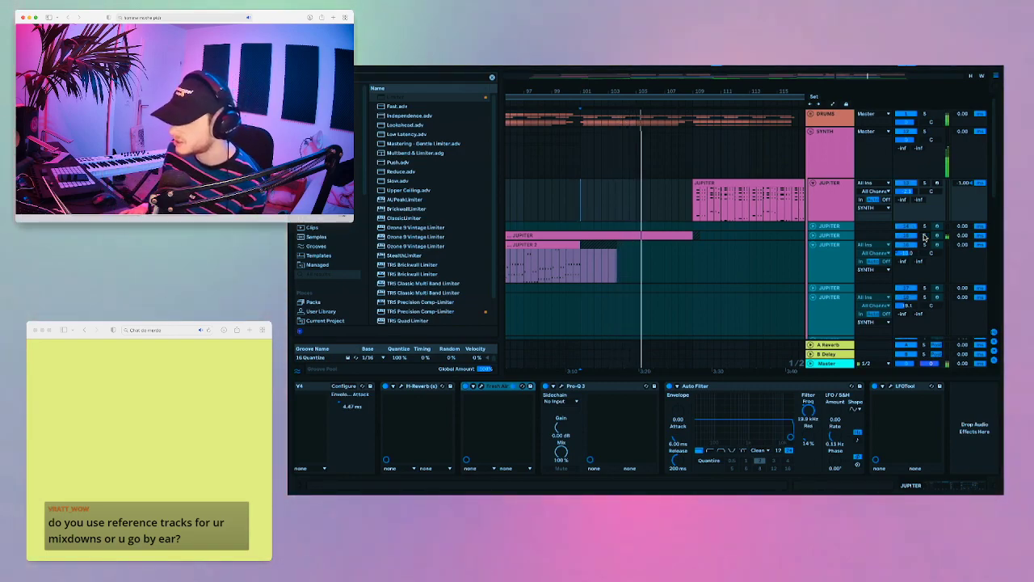
- Unfold the JUPITER track whose clip ends at bar 109, stop playback, and set the insert marker to 109.1.1 on the uppermost JUPITER track
{"action": "left_click", "coordinate": [813, 235]}
{"action": "scroll", "coordinate": [705, 267], "scroll_direction": "down", "scroll_amount": 1}
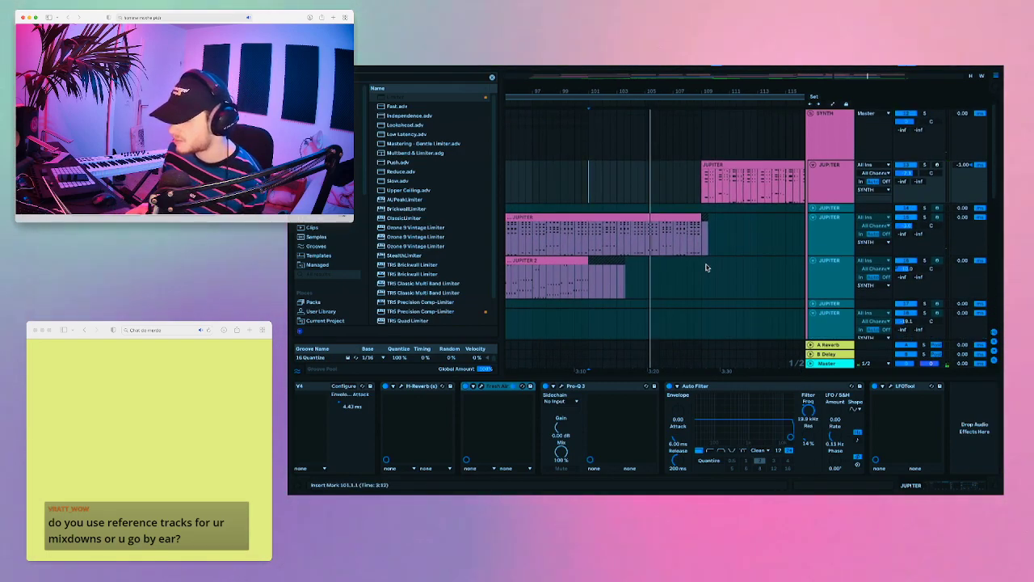
{"action": "left_click", "coordinate": [700, 183]}
{"action": "key", "text": "space"}
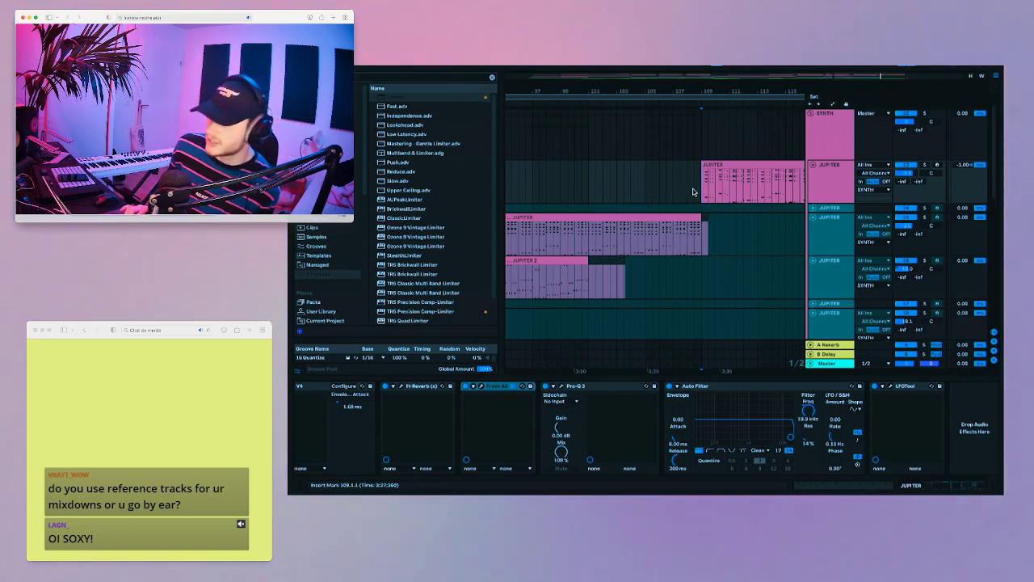
- Play the closing JUPITER clip from 109.1.1 with all tracks, and place the insert marker at 104.1.1
{"action": "scroll", "coordinate": [692, 191], "scroll_direction": "down", "scroll_amount": 2}
{"action": "scroll", "coordinate": [690, 191], "scroll_direction": "right", "scroll_amount": 2}
{"action": "key", "text": "space"}
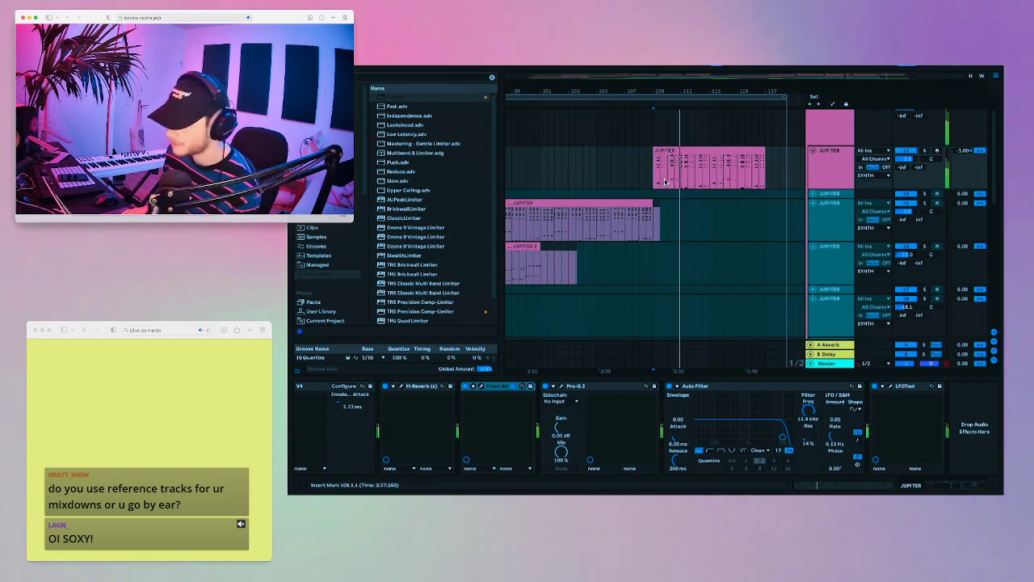
{"action": "key", "text": "space"}
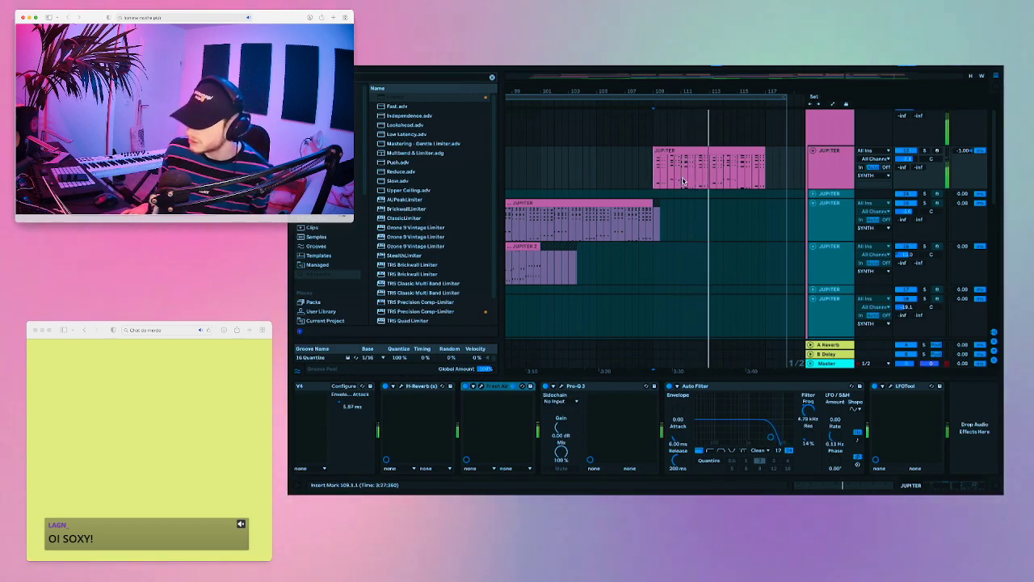
{"action": "left_click", "coordinate": [581, 182]}
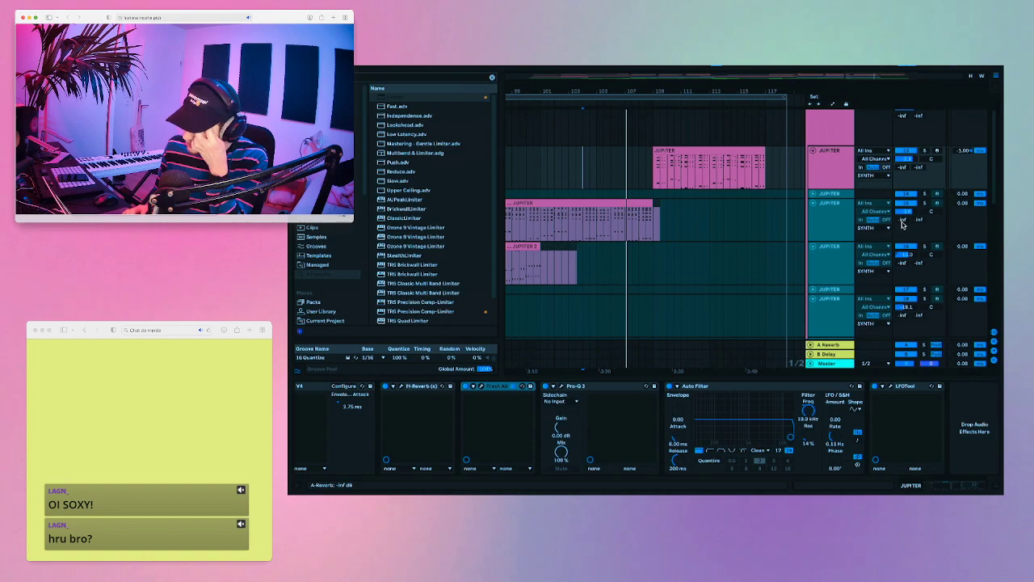
- Unfold the FX group and examine its Impact, Birds, WAAAA, Noise Up, white noise and downlifter clips across the whole arrangement
{"action": "scroll", "coordinate": [736, 257], "scroll_direction": "down", "scroll_amount": 10}
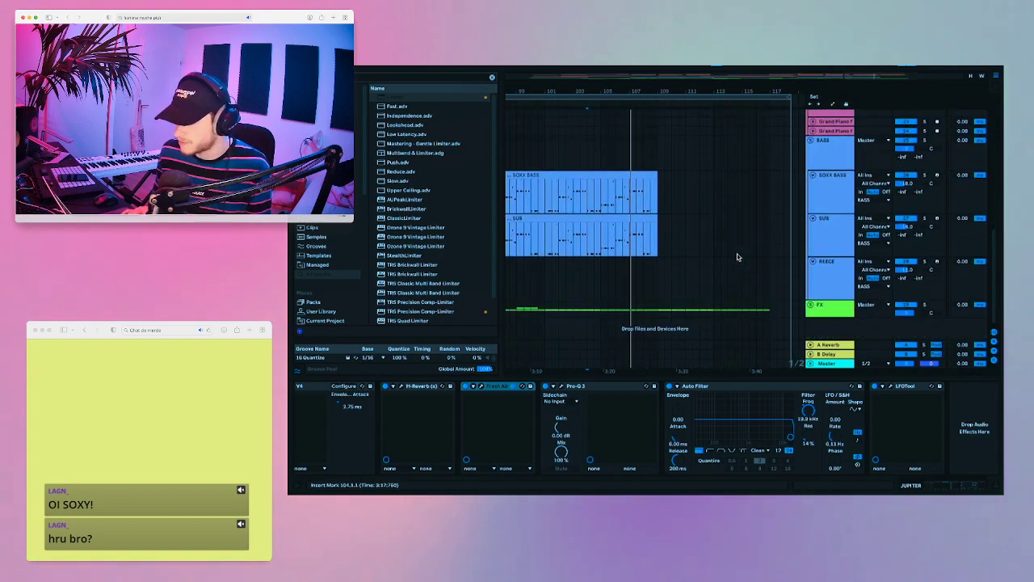
{"action": "left_click", "coordinate": [811, 305]}
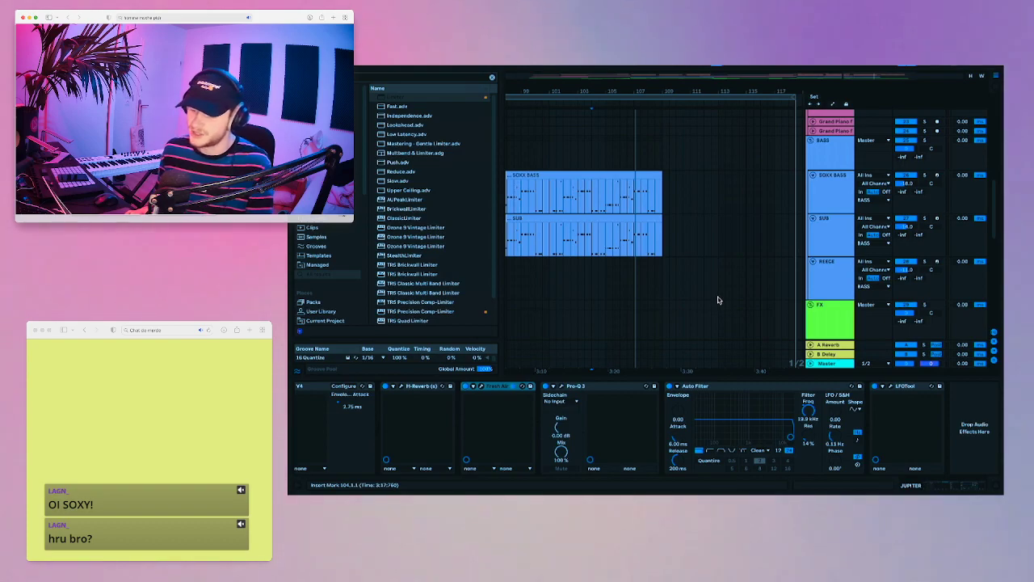
{"action": "scroll", "coordinate": [718, 300], "scroll_direction": "down", "scroll_amount": 8}
{"action": "scroll", "coordinate": [718, 295], "scroll_direction": "up", "scroll_amount": 2}
{"action": "left_click_drag", "start_coordinate": [668, 91], "coordinate": [745, 79]}
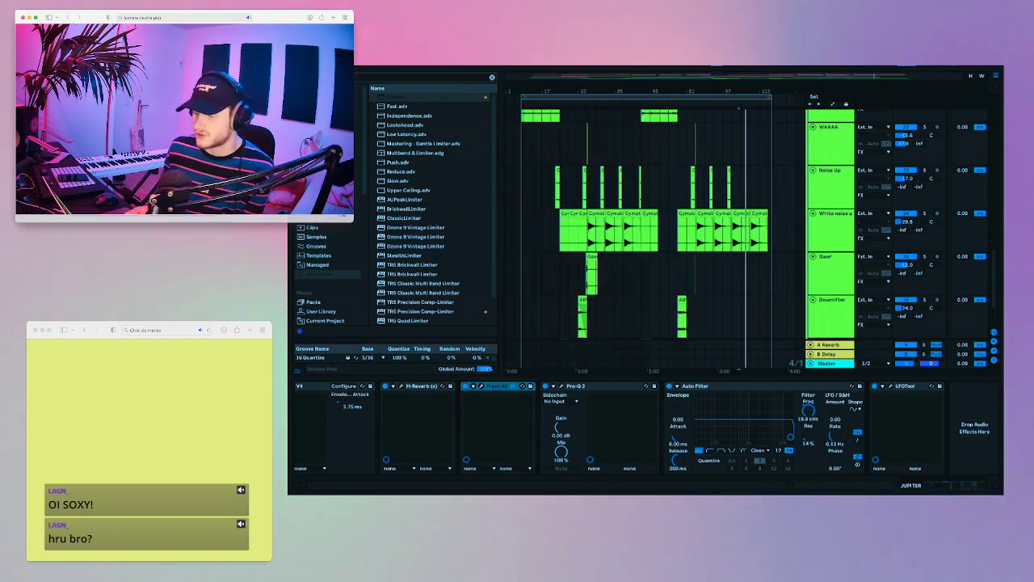
{"action": "scroll", "coordinate": [750, 146], "scroll_direction": "down", "scroll_amount": 2}
{"action": "scroll", "coordinate": [750, 146], "scroll_direction": "up", "scroll_amount": 4}
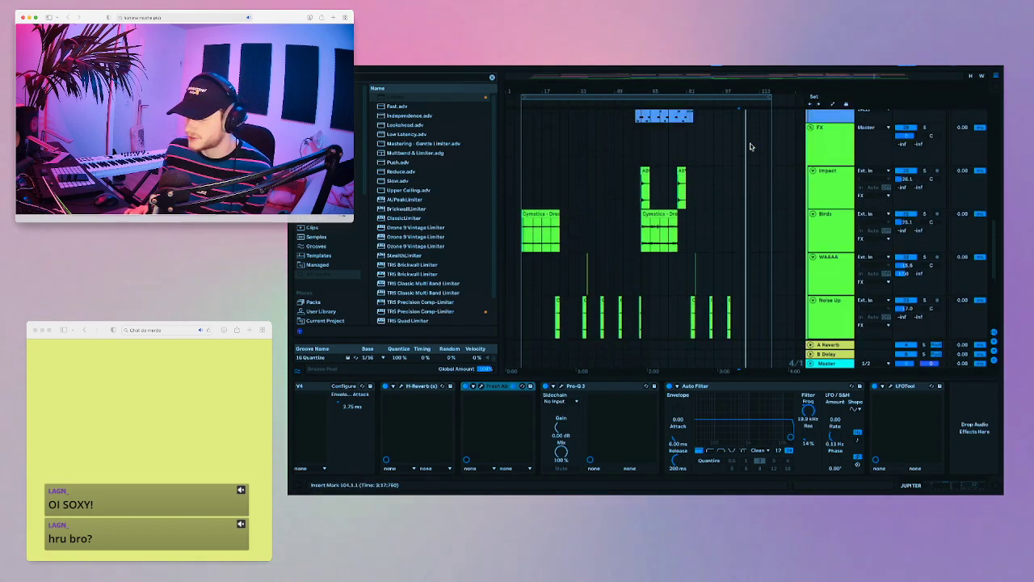
{"action": "scroll", "coordinate": [751, 146], "scroll_direction": "up", "scroll_amount": 1}
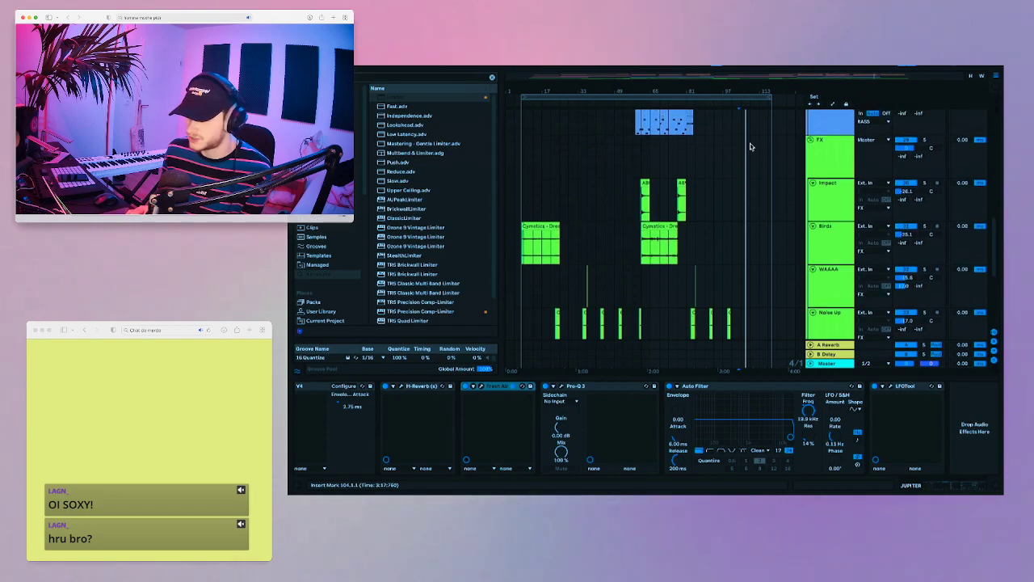
- Select the Impact track and the White noise up track in the FX group to show their effect devices
{"action": "left_click", "coordinate": [644, 244]}
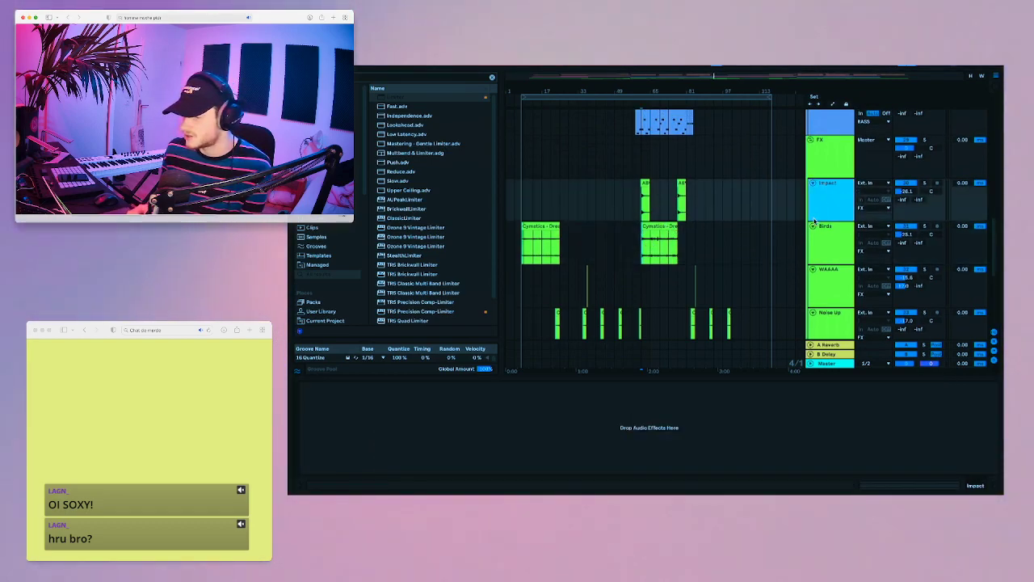
{"action": "scroll", "coordinate": [813, 221], "scroll_direction": "down", "scroll_amount": 3}
{"action": "scroll", "coordinate": [828, 210], "scroll_direction": "down", "scroll_amount": 2}
{"action": "left_click", "coordinate": [830, 206]}
{"action": "scroll", "coordinate": [830, 205], "scroll_direction": "down", "scroll_amount": 1}
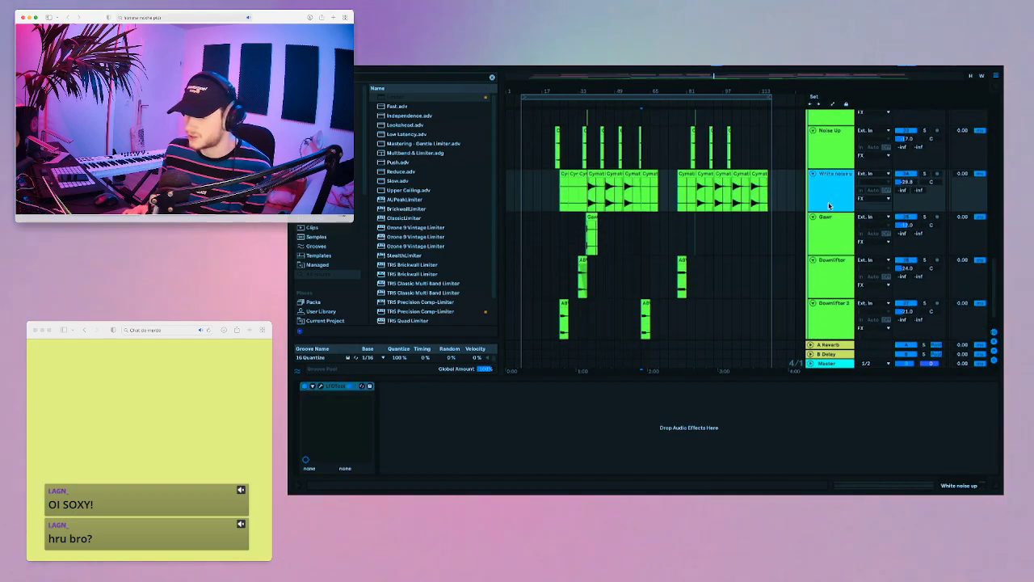
- Select the white noise, Gawr, Downlifter and Downlifter 2 tracks in the FX group one after another to check their effect devices
{"action": "scroll", "coordinate": [837, 191], "scroll_direction": "up", "scroll_amount": 1}
{"action": "left_click", "coordinate": [839, 165]}
{"action": "left_click", "coordinate": [838, 194]}
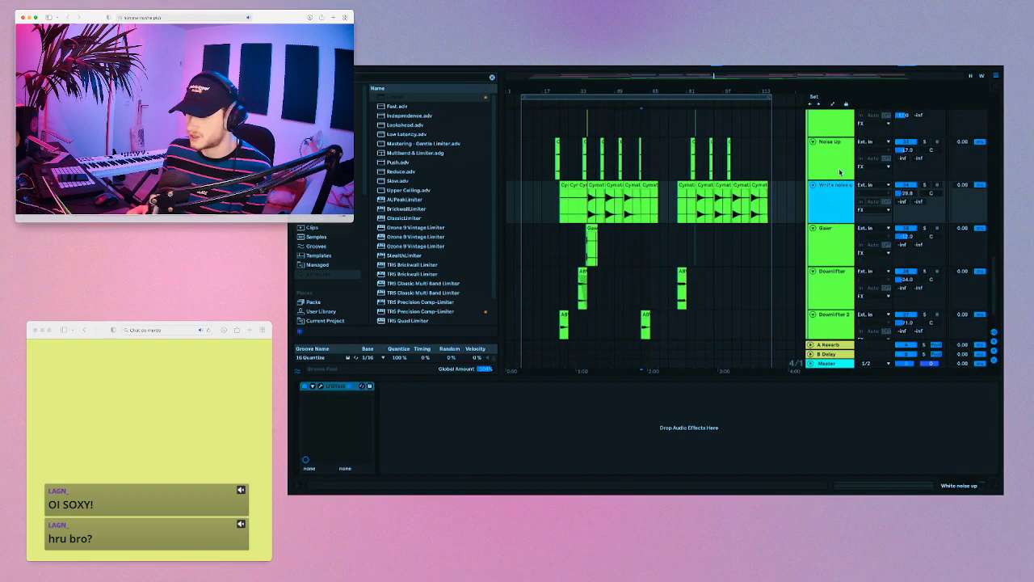
{"action": "left_click", "coordinate": [839, 172]}
{"action": "left_click", "coordinate": [837, 185]}
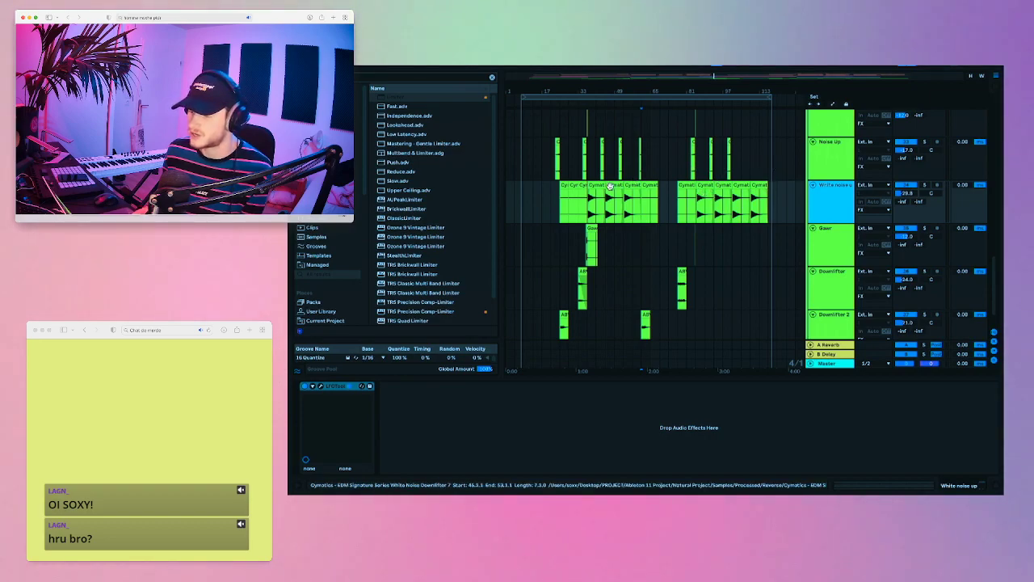
{"action": "scroll", "coordinate": [700, 195], "scroll_direction": "down", "scroll_amount": 2}
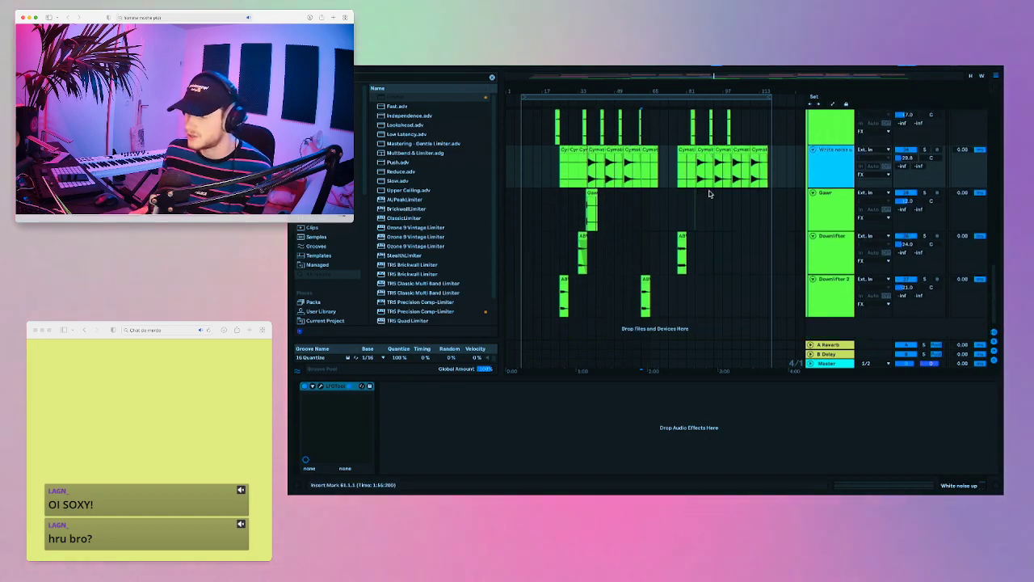
{"action": "left_click", "coordinate": [822, 209]}
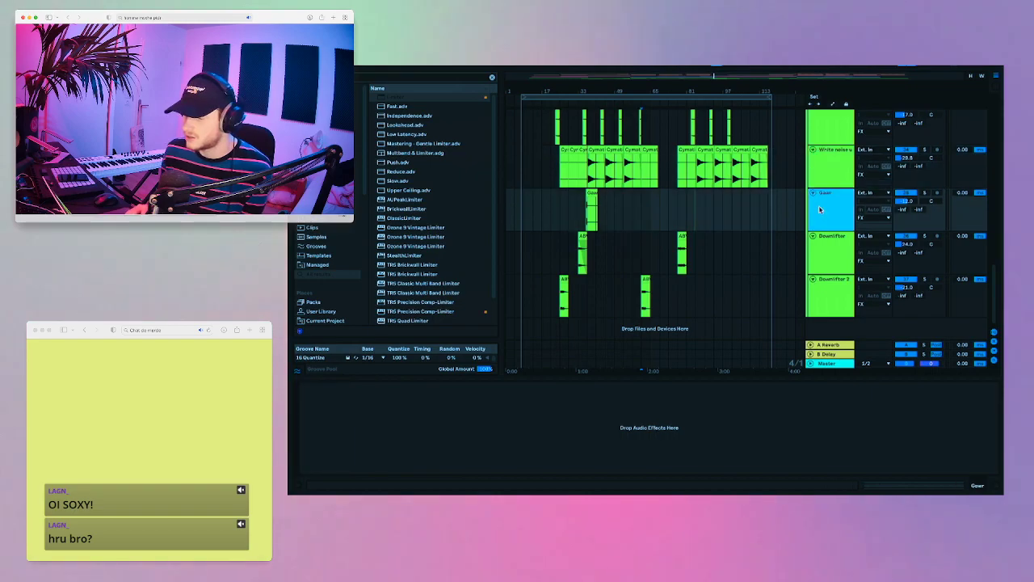
{"action": "left_click", "coordinate": [823, 271]}
{"action": "left_click", "coordinate": [828, 283]}
{"action": "scroll", "coordinate": [721, 240], "scroll_direction": "up", "scroll_amount": 2}
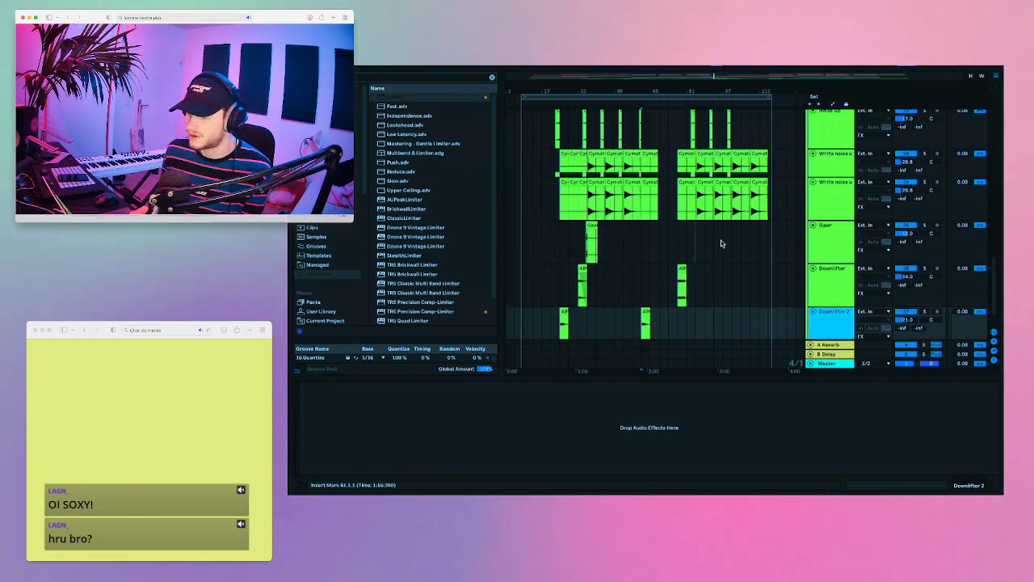
- Fold the SYNTH, BASS and FX groups so the arrangement shows only the group overviews
{"action": "scroll", "coordinate": [720, 240], "scroll_direction": "up", "scroll_amount": 10}
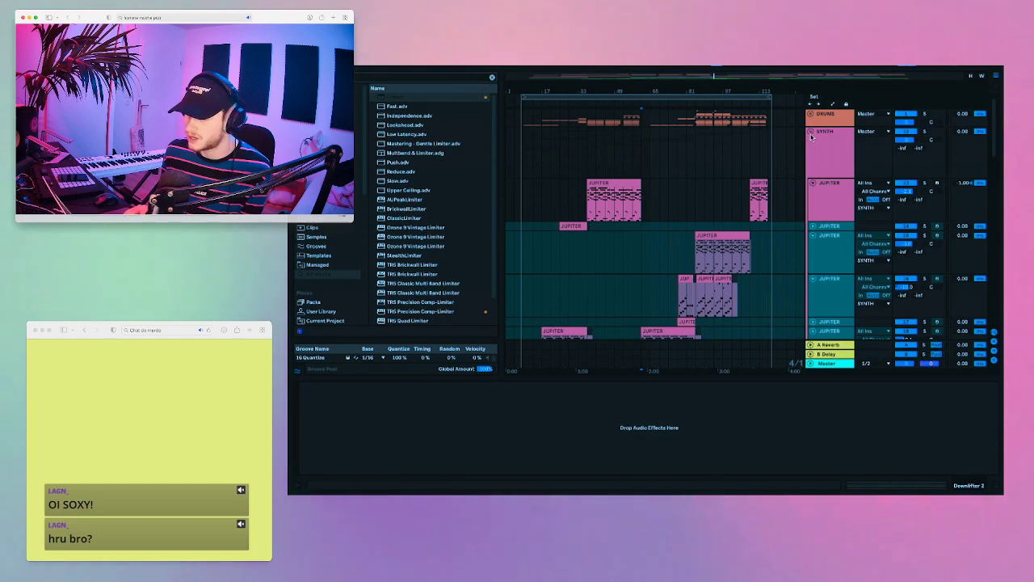
{"action": "left_click", "coordinate": [811, 134]}
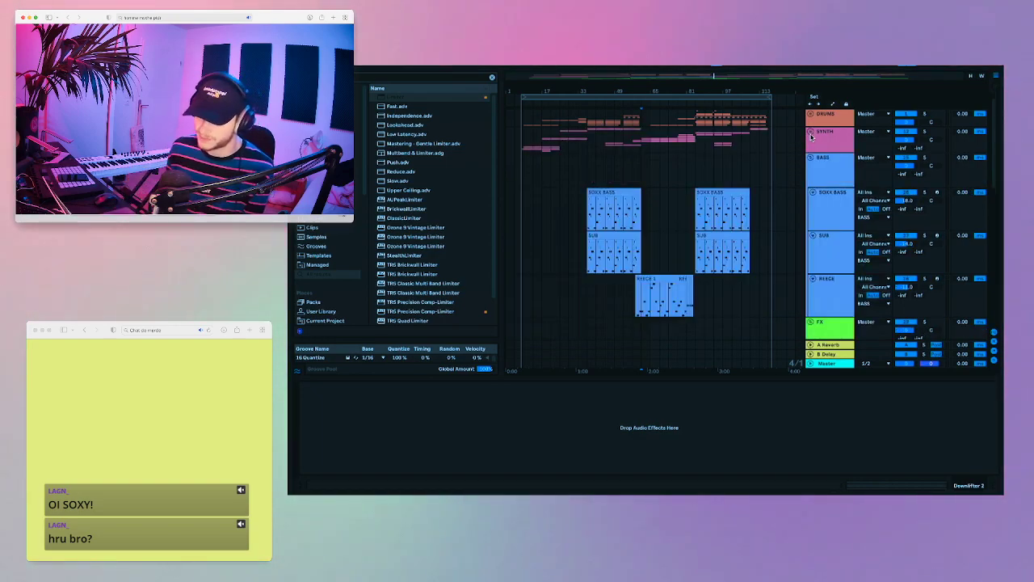
{"action": "left_click", "coordinate": [809, 158]}
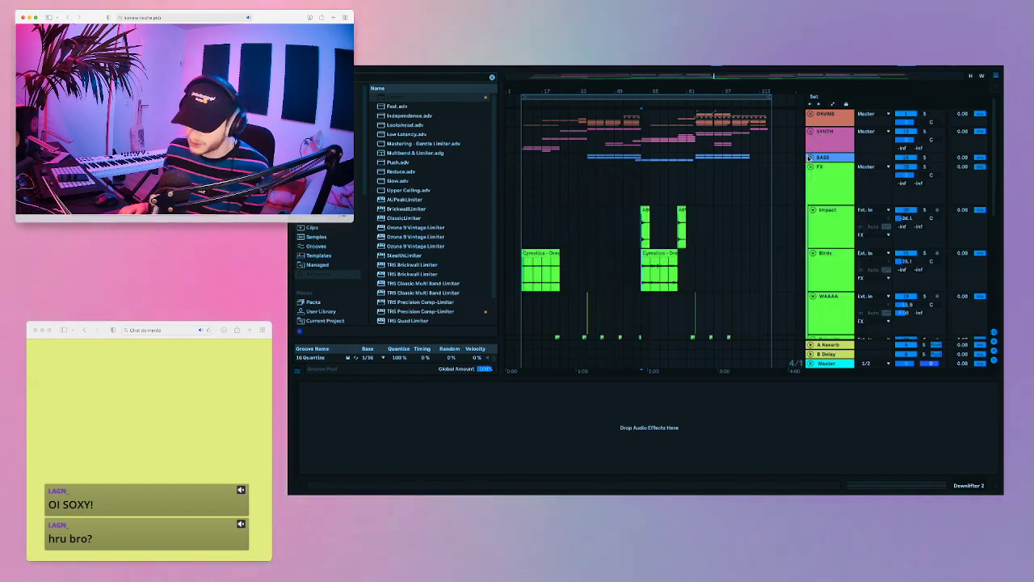
{"action": "left_click", "coordinate": [810, 167]}
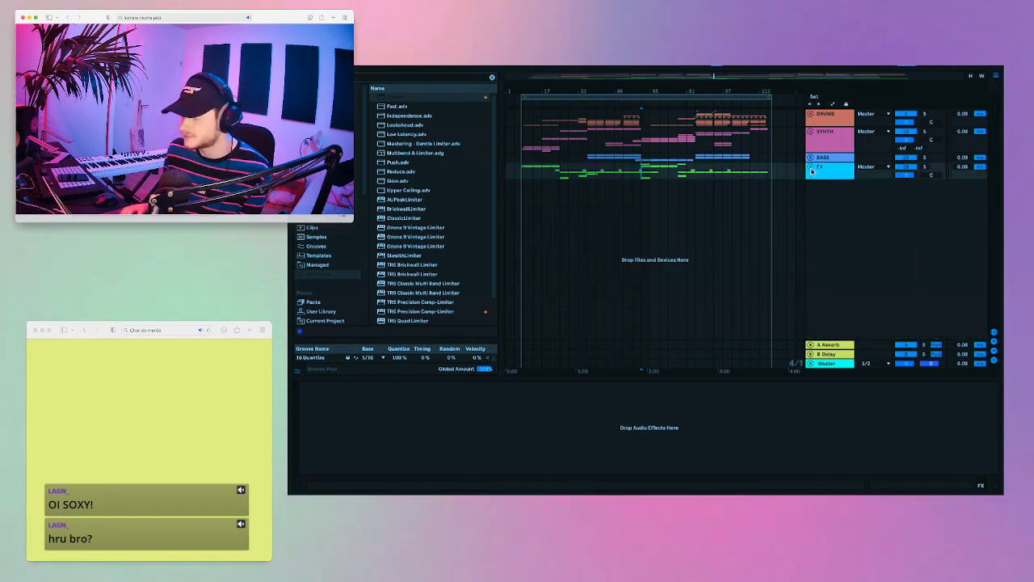
- Unfold the DRUMS group and place the insert marker at 85.1.1 on the Ride track
{"action": "left_click", "coordinate": [681, 366]}
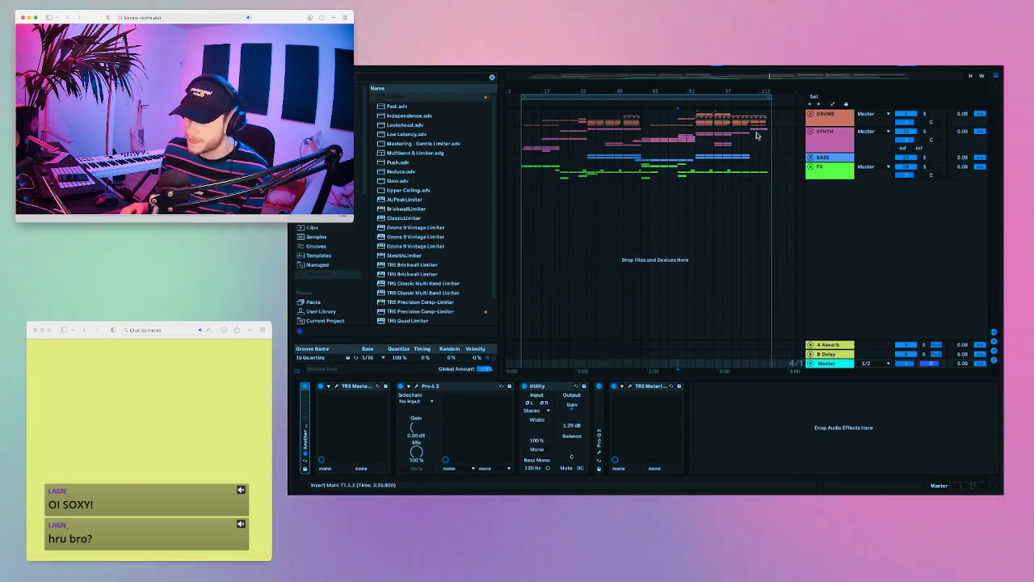
{"action": "left_click", "coordinate": [810, 114]}
{"action": "left_click_drag", "start_coordinate": [729, 94], "coordinate": [688, 131]}
{"action": "left_click", "coordinate": [614, 257]}
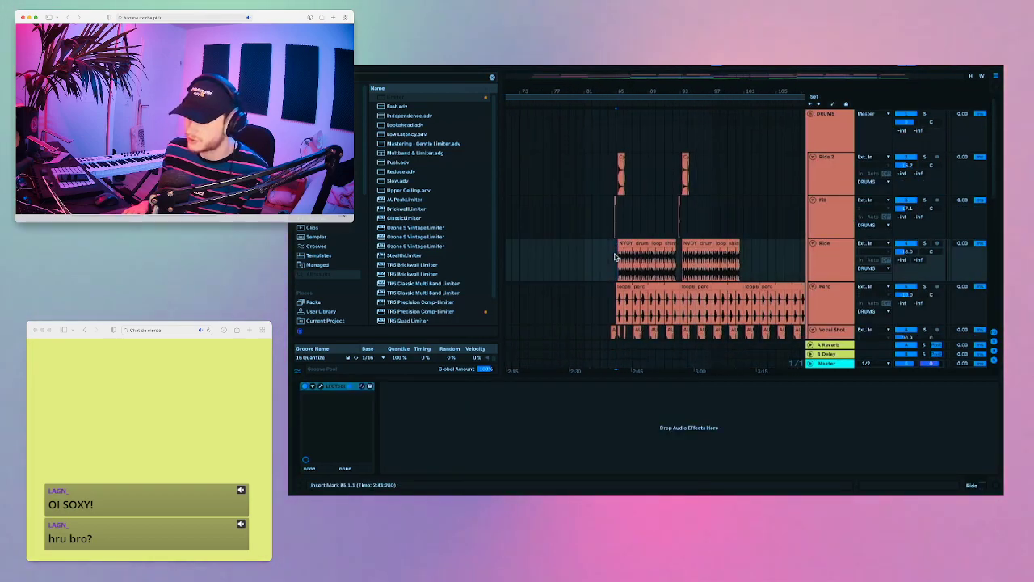
- Play the Ride track in solo from 85.1.1, and switch its solo off
{"action": "left_click", "coordinate": [925, 244]}
{"action": "key", "text": "space"}
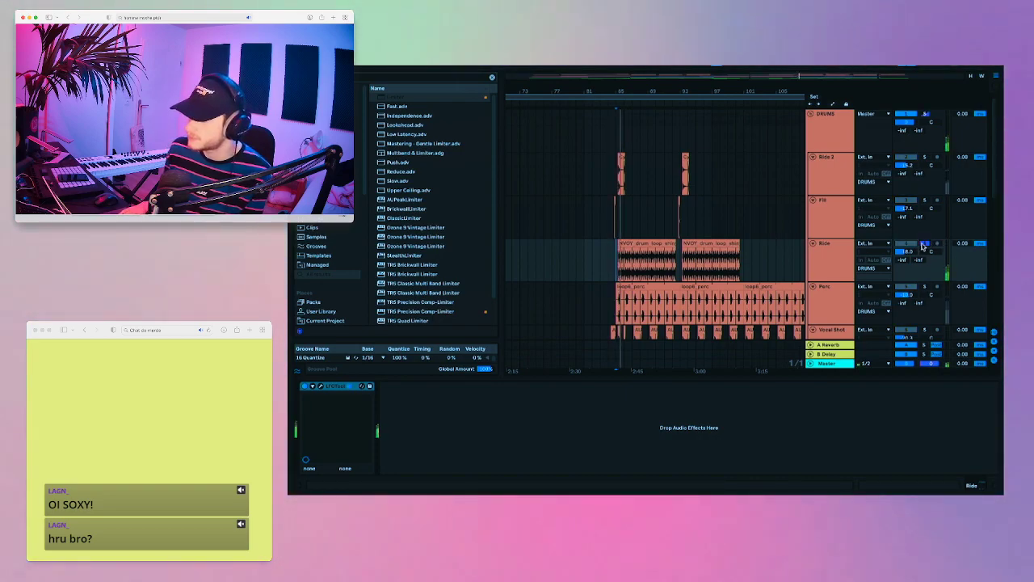
{"action": "left_click", "coordinate": [924, 243]}
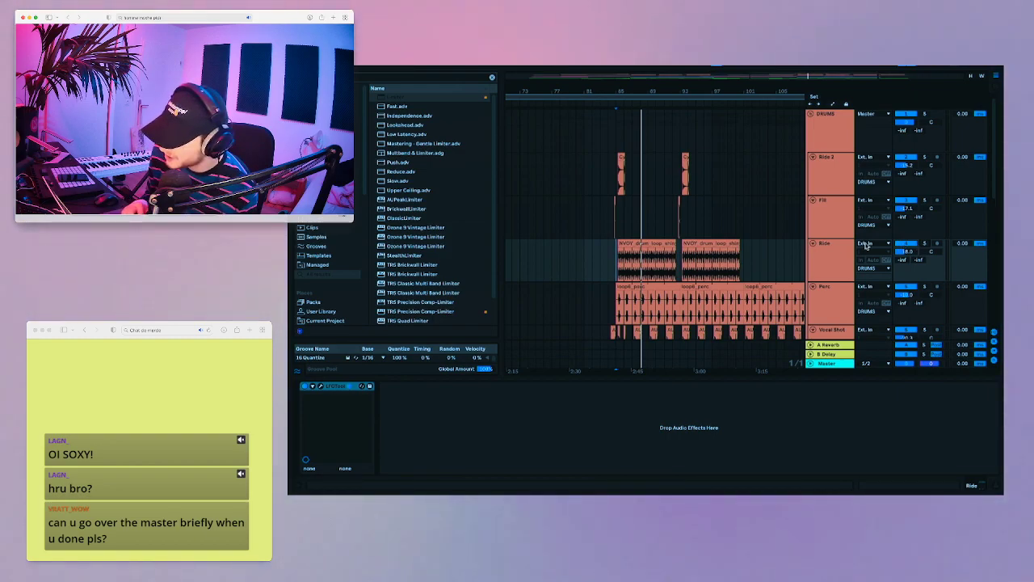
- Play all tracks from 85.1.1 while looking over the drum tracks, and place the insert marker at 91.1.1 on the FX group
{"action": "key", "text": "space"}
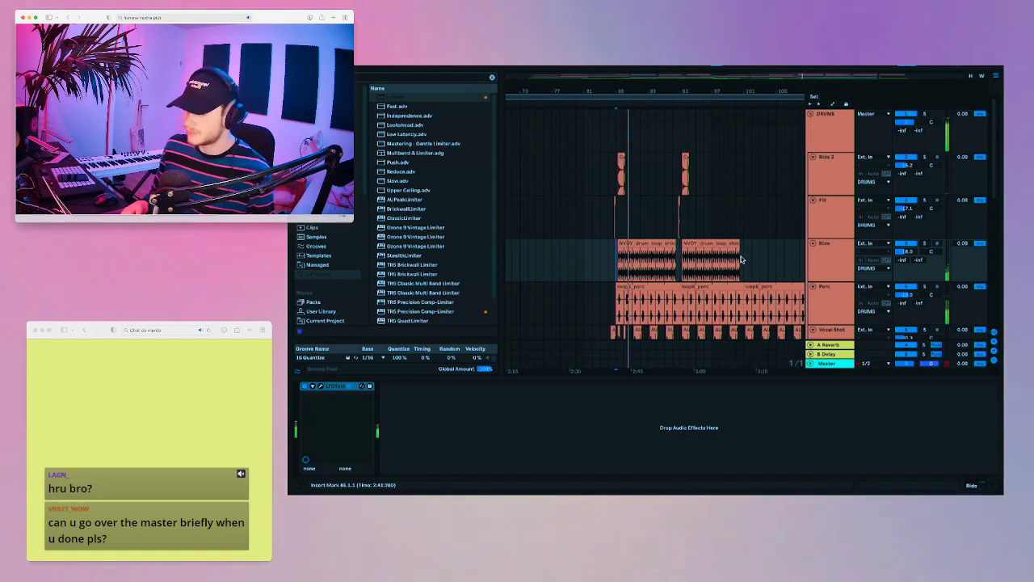
{"action": "scroll", "coordinate": [710, 277], "scroll_direction": "down", "scroll_amount": 2}
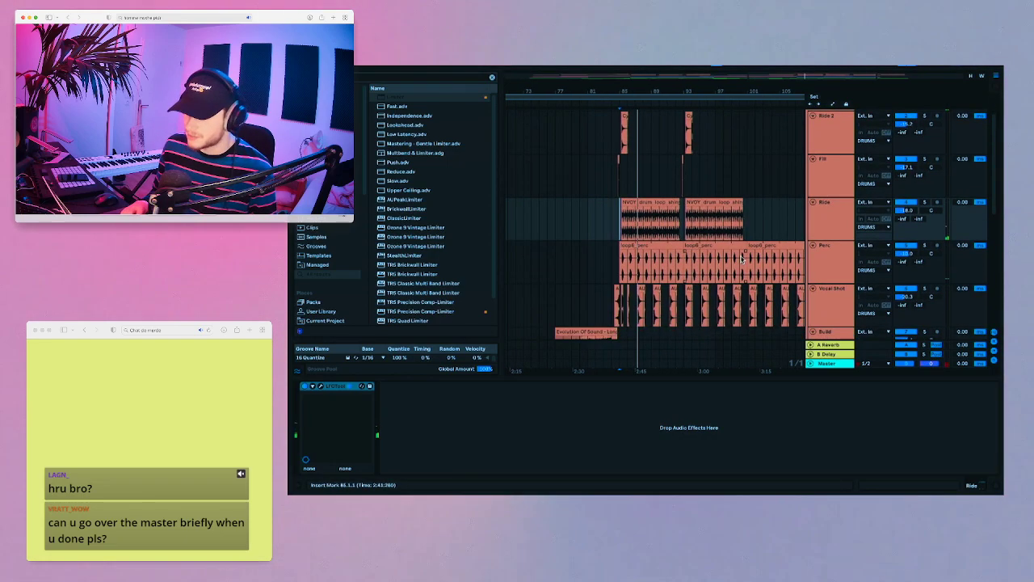
{"action": "scroll", "coordinate": [709, 279], "scroll_direction": "down", "scroll_amount": 3}
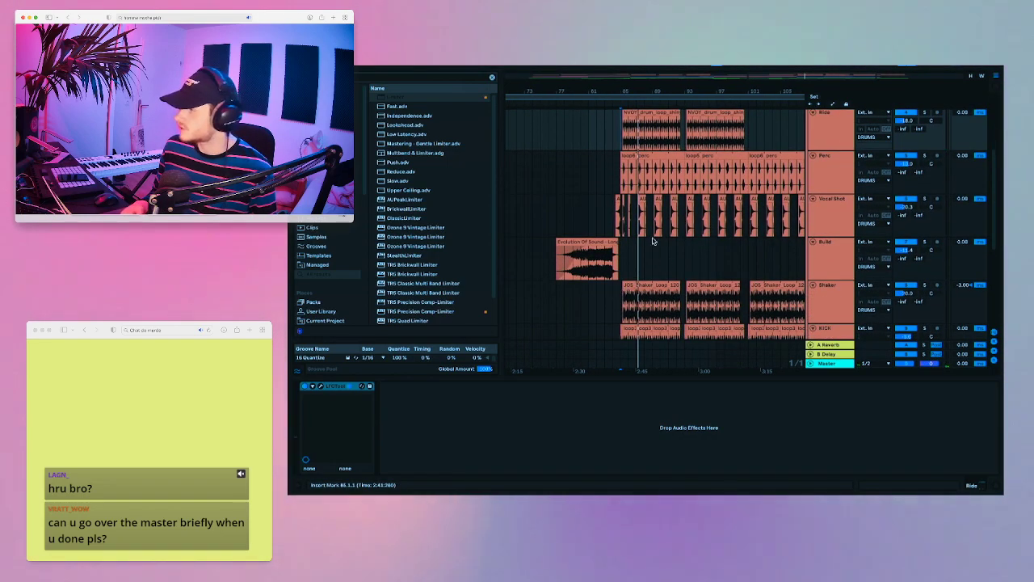
{"action": "scroll", "coordinate": [655, 242], "scroll_direction": "down", "scroll_amount": 5}
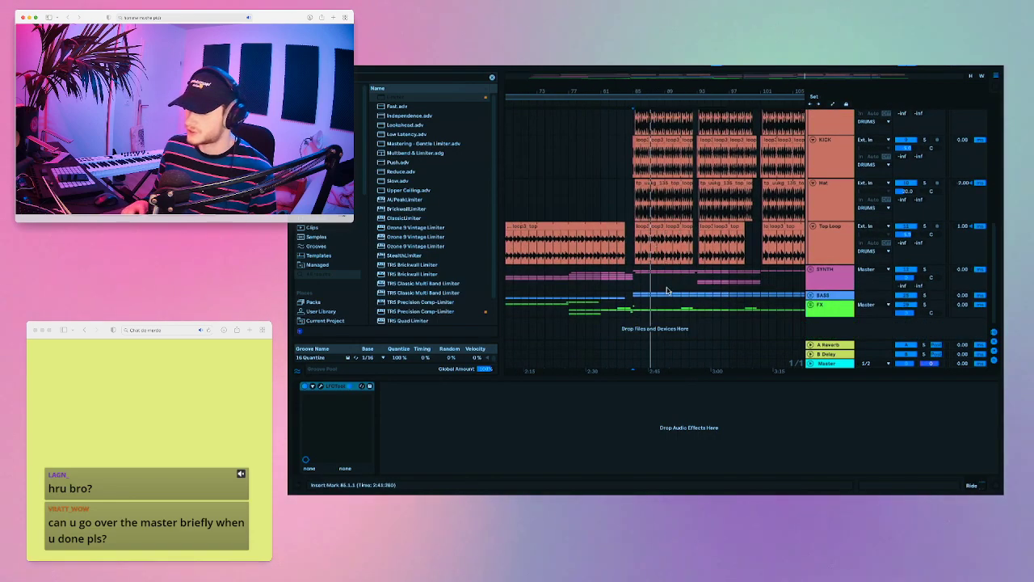
{"action": "left_click", "coordinate": [667, 290]}
{"action": "left_click", "coordinate": [680, 308]}
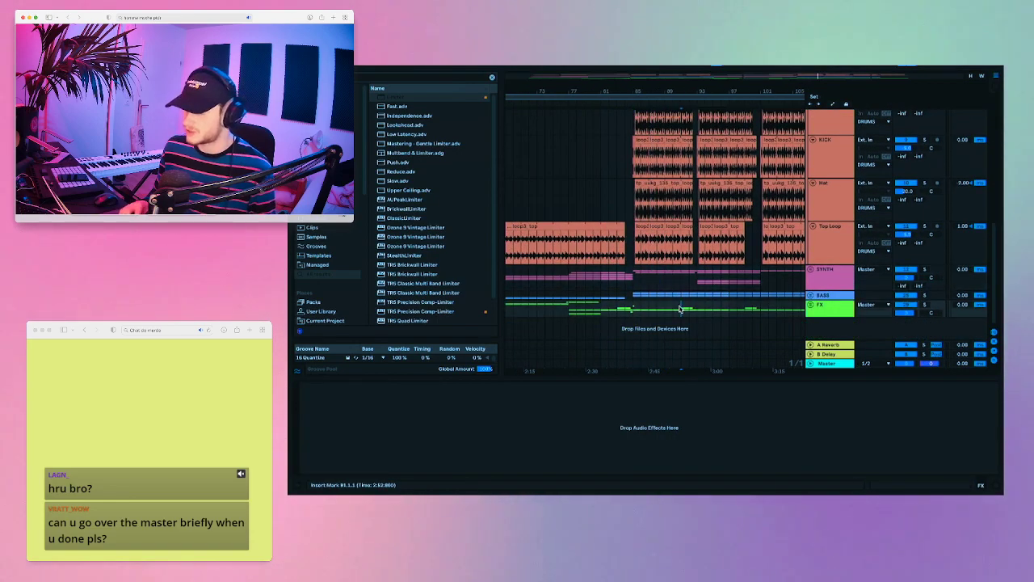
- Select the Master track and unfold its Another Master Channel Rack to view the devices inside
{"action": "left_click", "coordinate": [641, 364]}
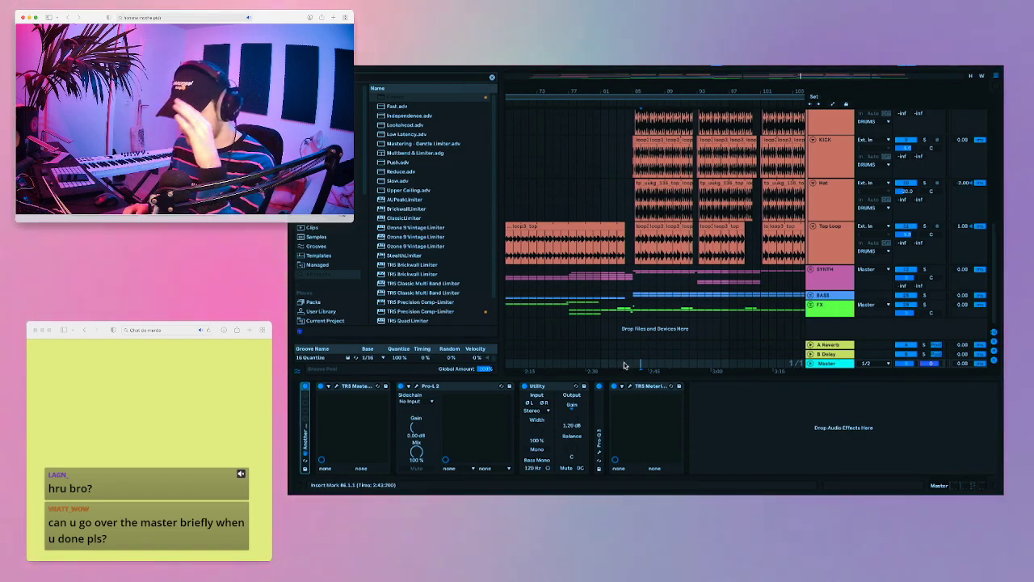
{"action": "left_click", "coordinate": [608, 365]}
{"action": "left_click", "coordinate": [624, 361]}
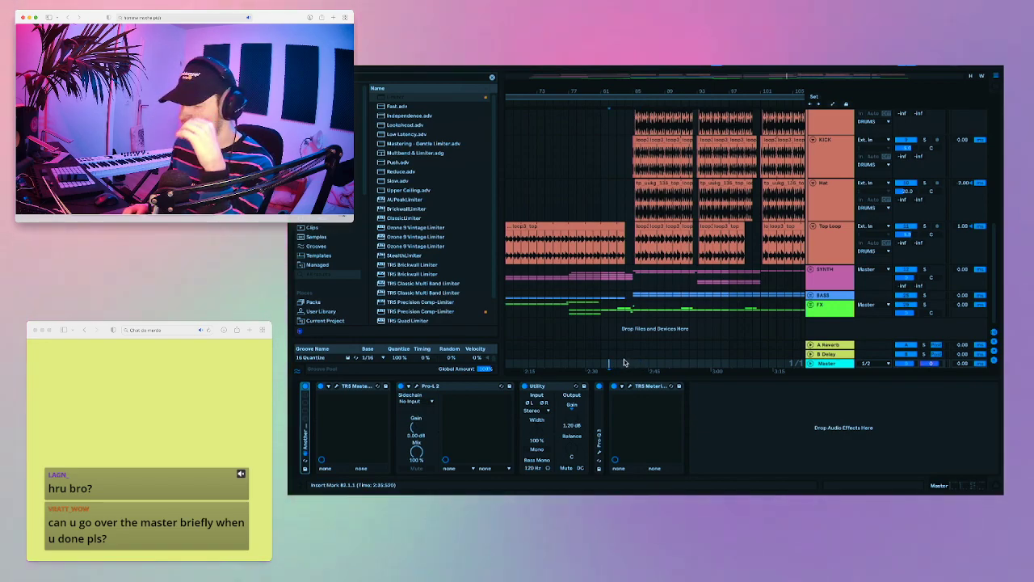
{"action": "left_click", "coordinate": [305, 439]}
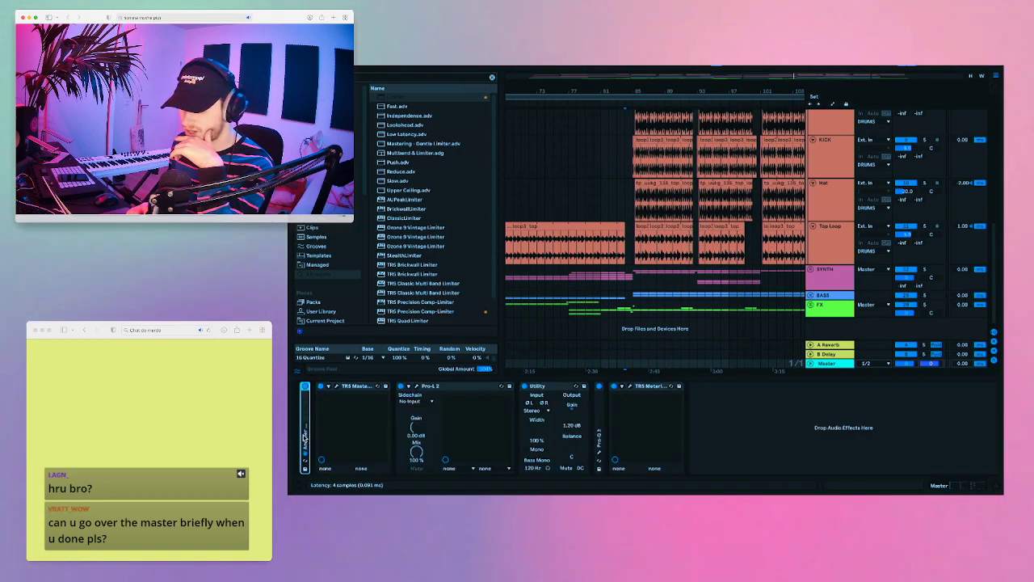
{"action": "left_click", "coordinate": [305, 439]}
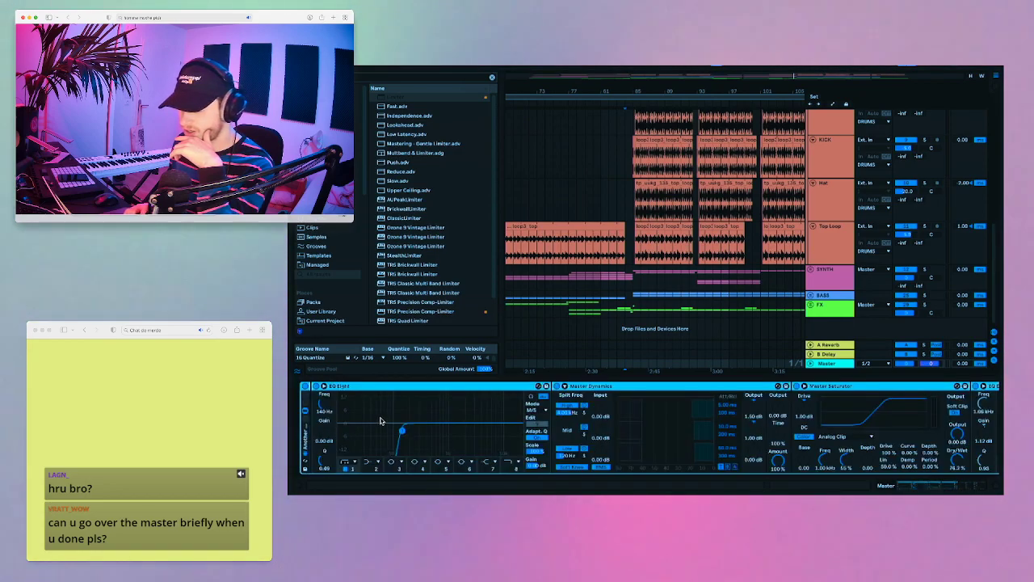
{"action": "scroll", "coordinate": [380, 421], "scroll_direction": "right", "scroll_amount": 5}
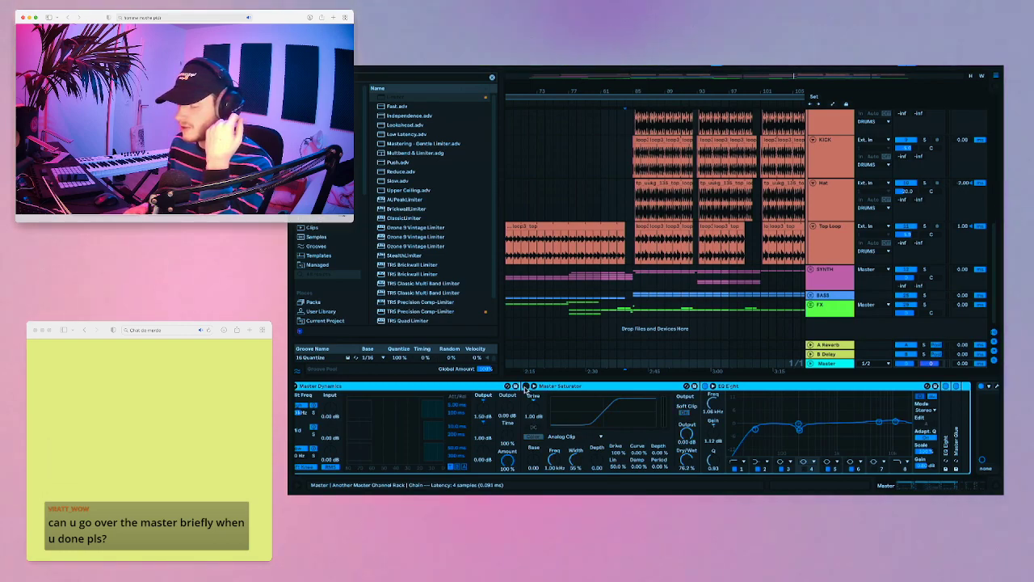
- Play all tracks from 85.1.1 and switch on the Master Saturator in the master rack to hear its effect
{"action": "left_click", "coordinate": [553, 333]}
{"action": "left_click", "coordinate": [537, 364]}
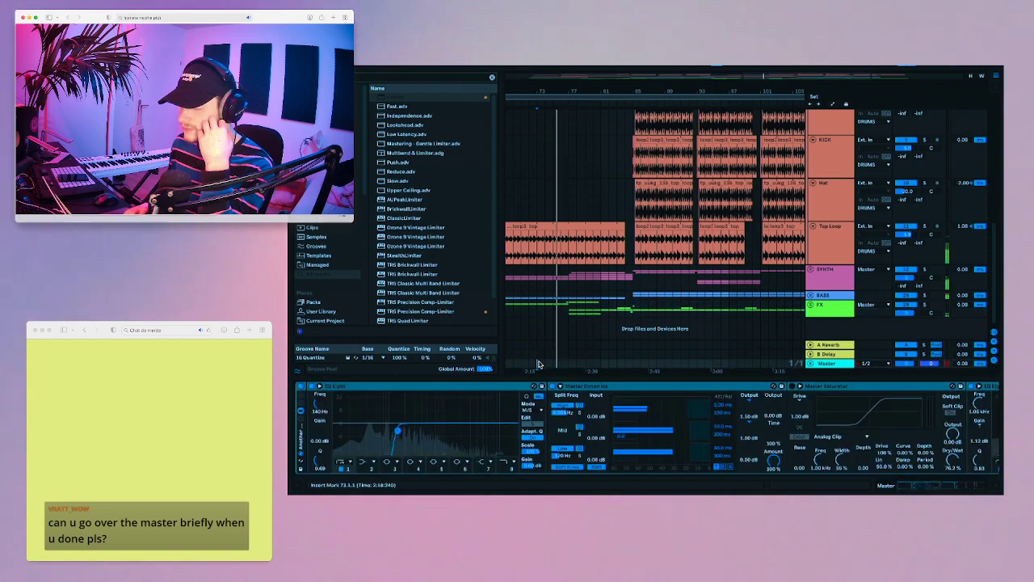
{"action": "left_click", "coordinate": [634, 339]}
{"action": "key", "text": "space"}
{"action": "key", "text": "space"}
{"action": "left_click", "coordinate": [634, 364]}
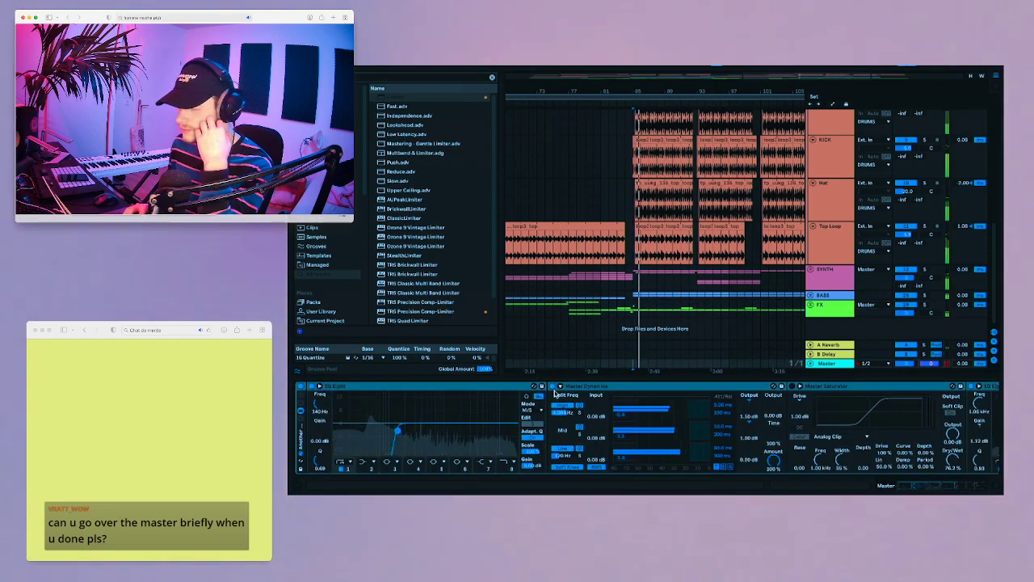
{"action": "left_click", "coordinate": [600, 387]}
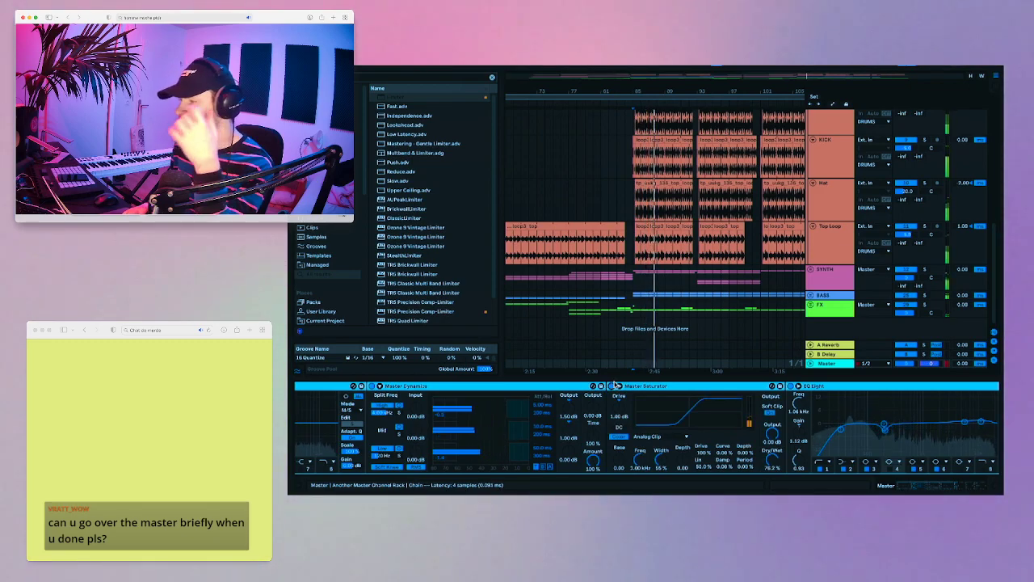
- Stop playback and examine the Master Dynamics, Master Saturator and EQ Eight settings in the master rack
{"action": "scroll", "coordinate": [695, 437], "scroll_direction": "right", "scroll_amount": 5}
{"action": "scroll", "coordinate": [695, 436], "scroll_direction": "right", "scroll_amount": 1}
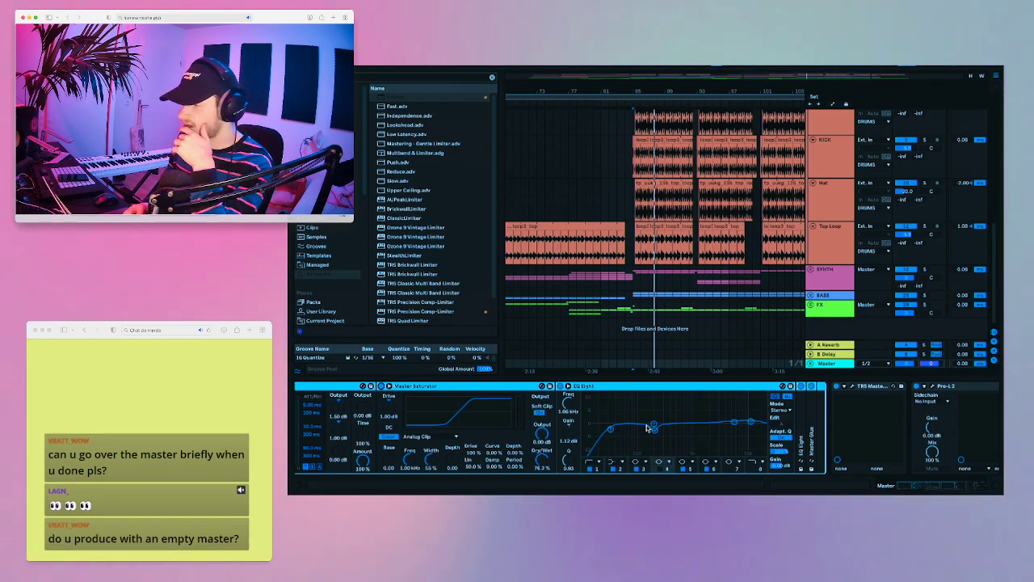
{"action": "scroll", "coordinate": [434, 425], "scroll_direction": "left", "scroll_amount": 5}
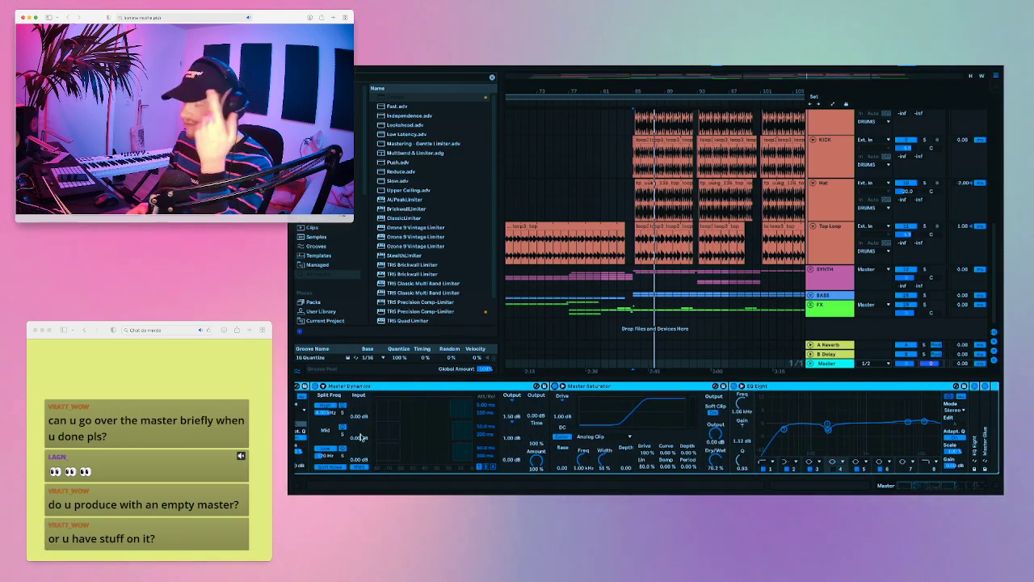
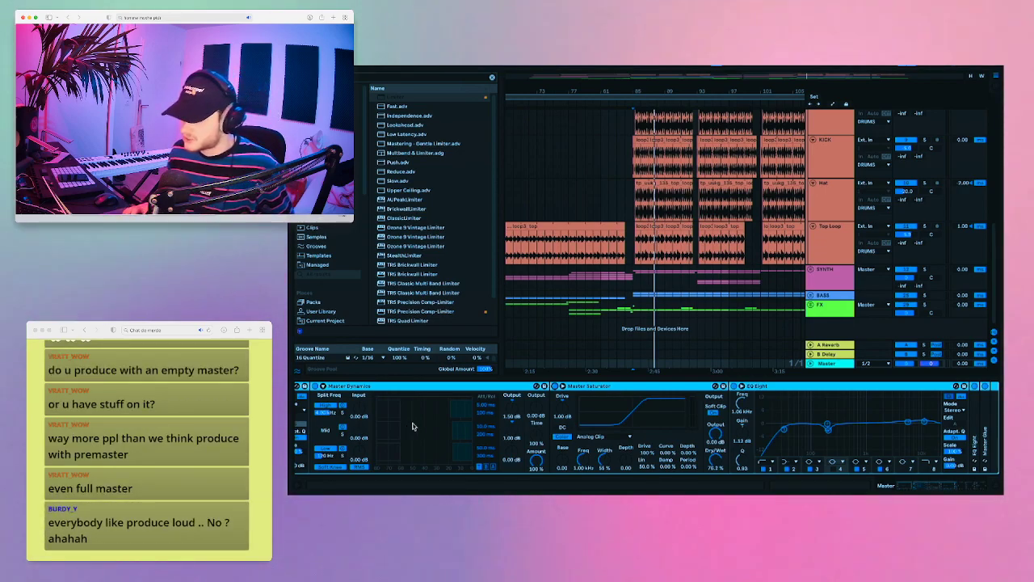
{"action": "scroll", "coordinate": [485, 413], "scroll_direction": "right", "scroll_amount": 5}
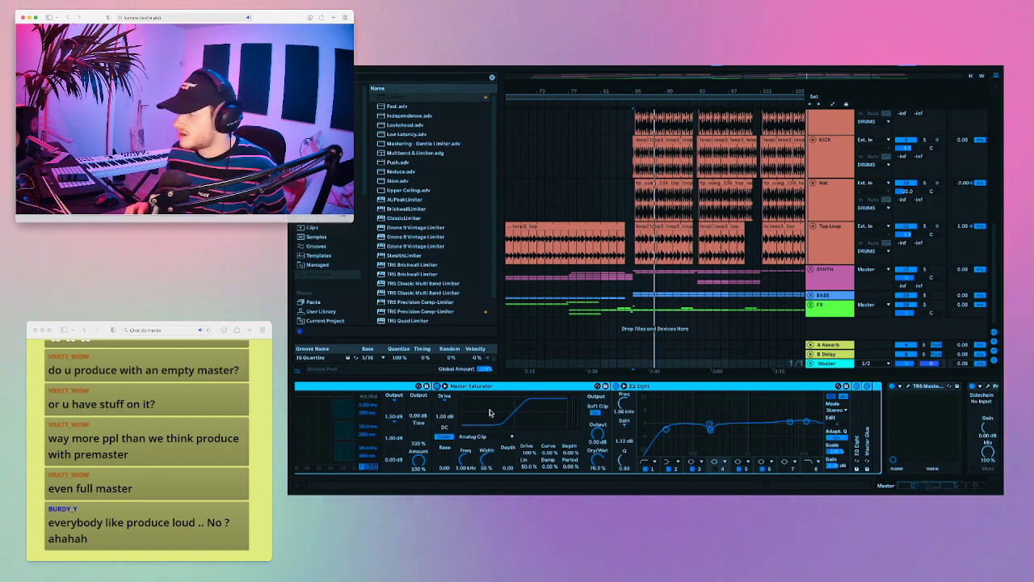
{"action": "scroll", "coordinate": [489, 413], "scroll_direction": "left", "scroll_amount": 5}
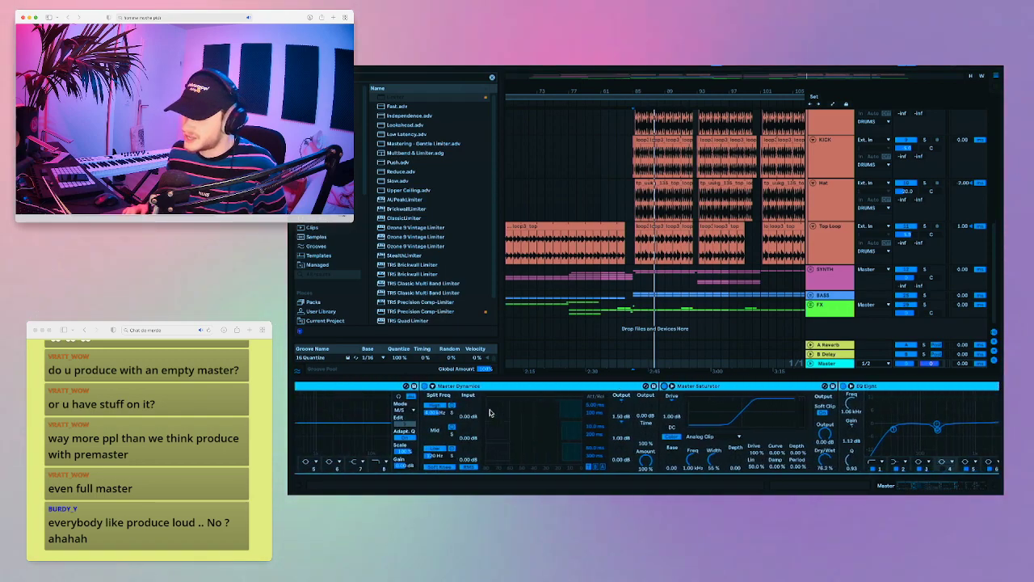
{"action": "scroll", "coordinate": [674, 435], "scroll_direction": "right", "scroll_amount": 5}
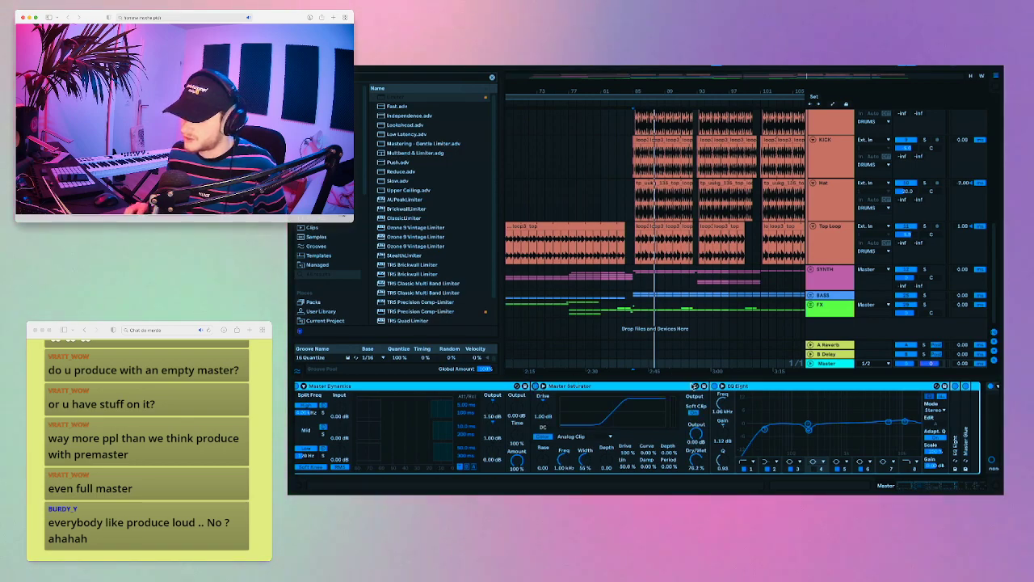
- Open the TR5 Master Match plug-in window from the Master track and move it clear of the device chain
{"action": "scroll", "coordinate": [644, 411], "scroll_direction": "right", "scroll_amount": 5}
{"action": "left_click", "coordinate": [669, 387]}
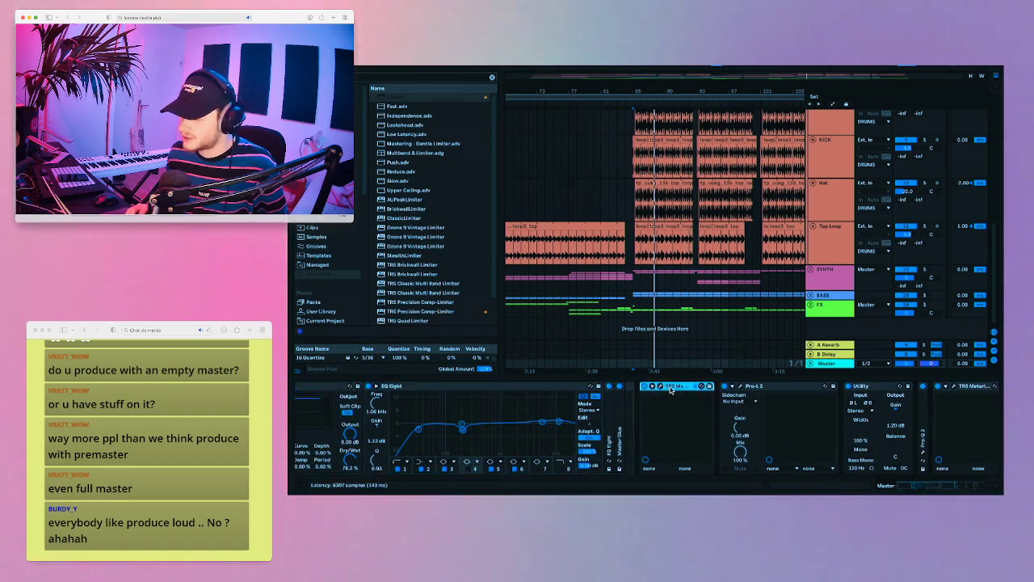
{"action": "left_click", "coordinate": [659, 387]}
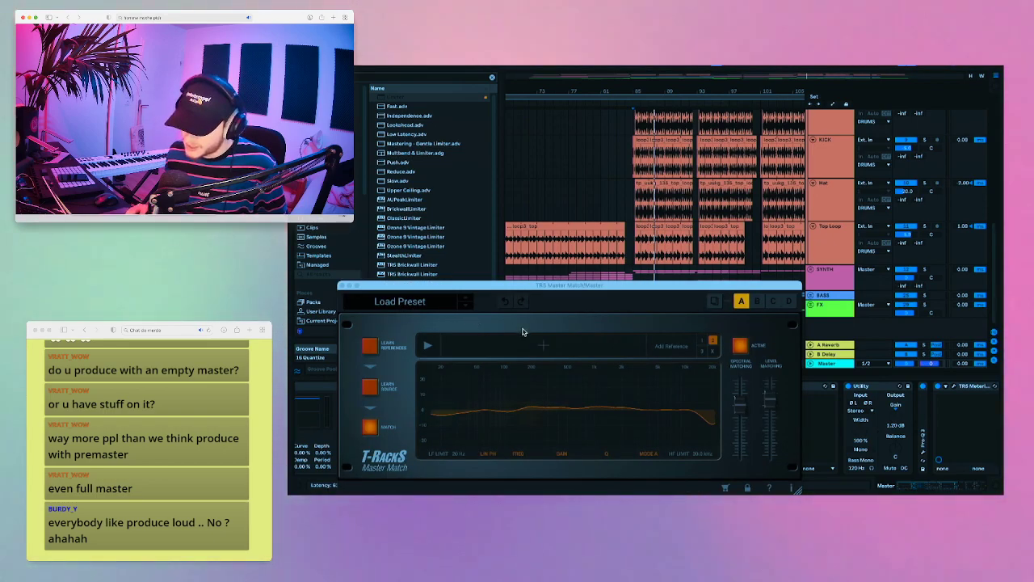
{"action": "left_click_drag", "start_coordinate": [560, 286], "coordinate": [582, 162]}
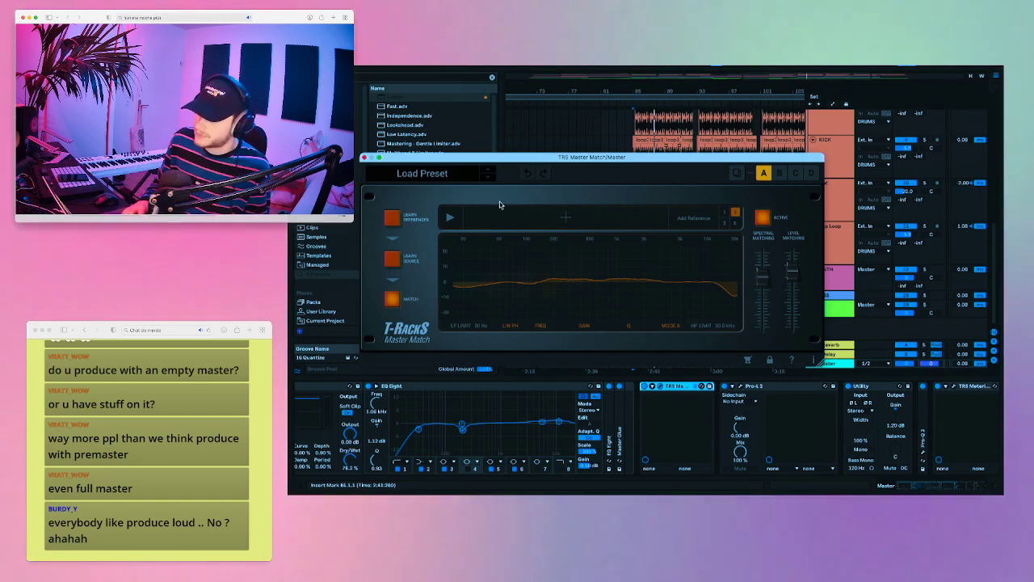
- Close the TR5 Master Match window, open Pro-L 2 from the Master track, examine its settings and preset categories, and close it
{"action": "left_click", "coordinate": [363, 158]}
{"action": "scroll", "coordinate": [725, 397], "scroll_direction": "right", "scroll_amount": 2}
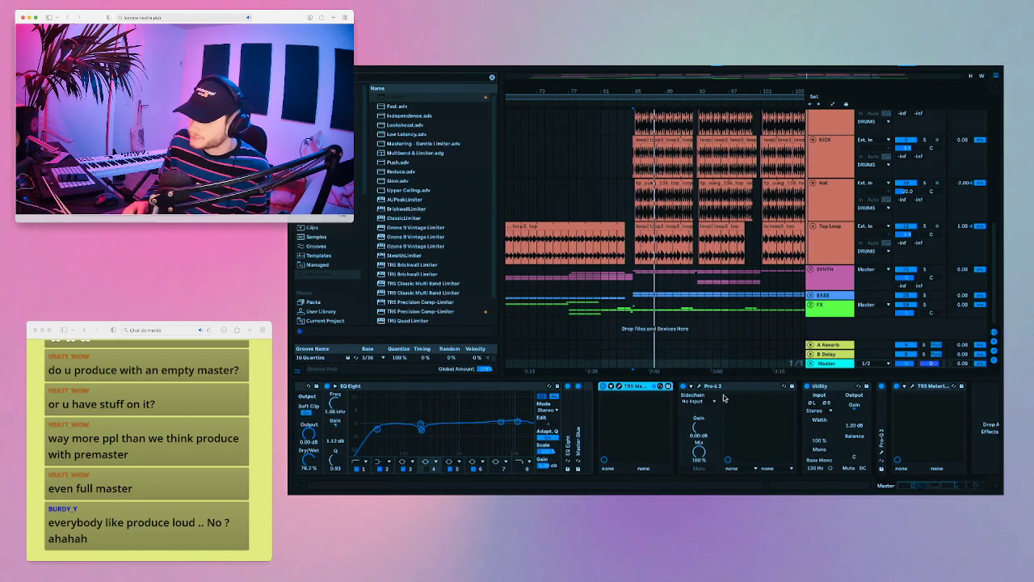
{"action": "left_click", "coordinate": [699, 386]}
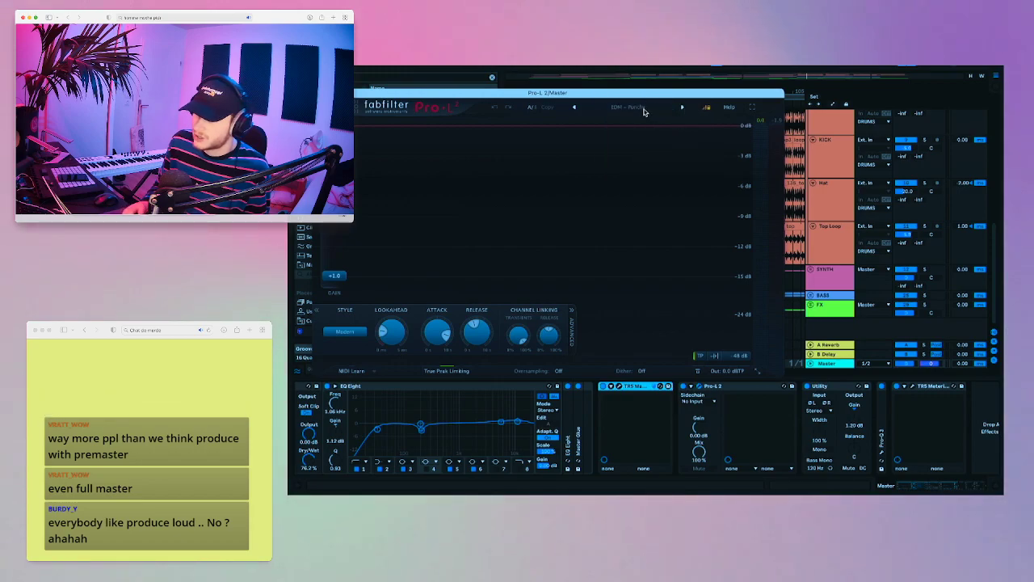
{"action": "left_click", "coordinate": [643, 111]}
{"action": "mouse_move", "coordinate": [632, 129]}
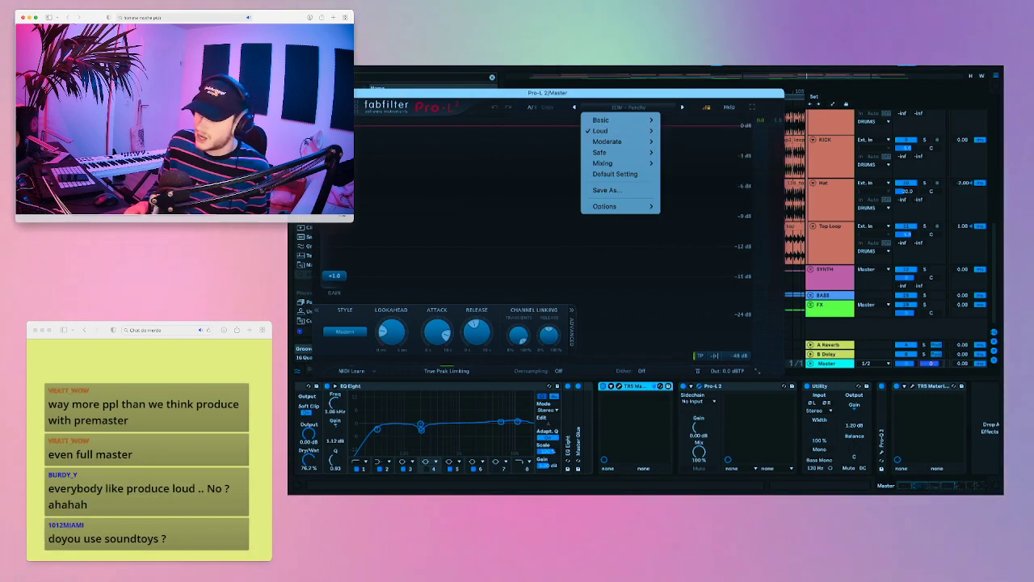
{"action": "left_click", "coordinate": [317, 93]}
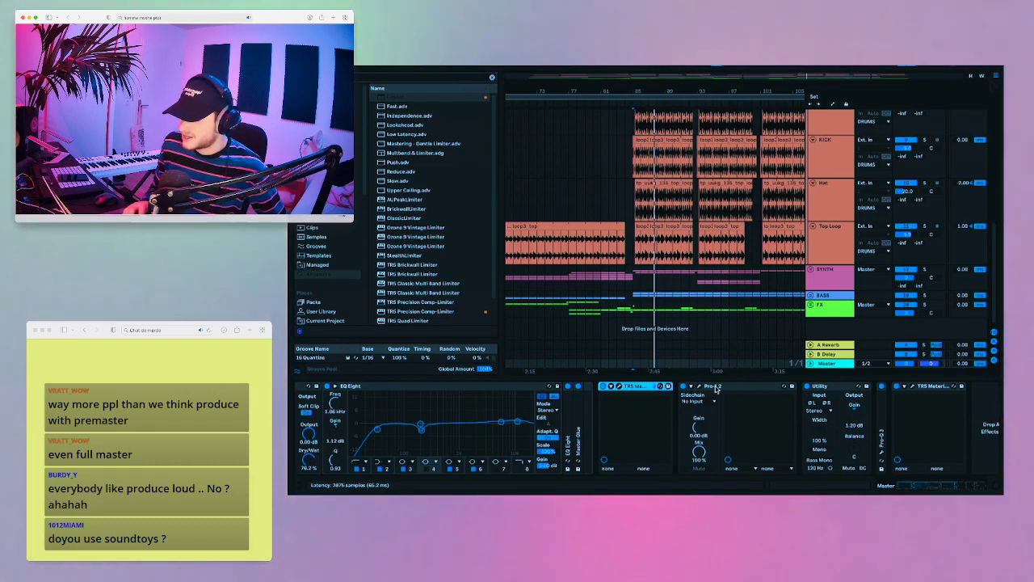
- Look at the Utility device on the Master track, unfold Pro-Q 3 beside it, and examine its EQ curve in the plug-in window
{"action": "left_click", "coordinate": [772, 387]}
{"action": "left_click", "coordinate": [830, 387]}
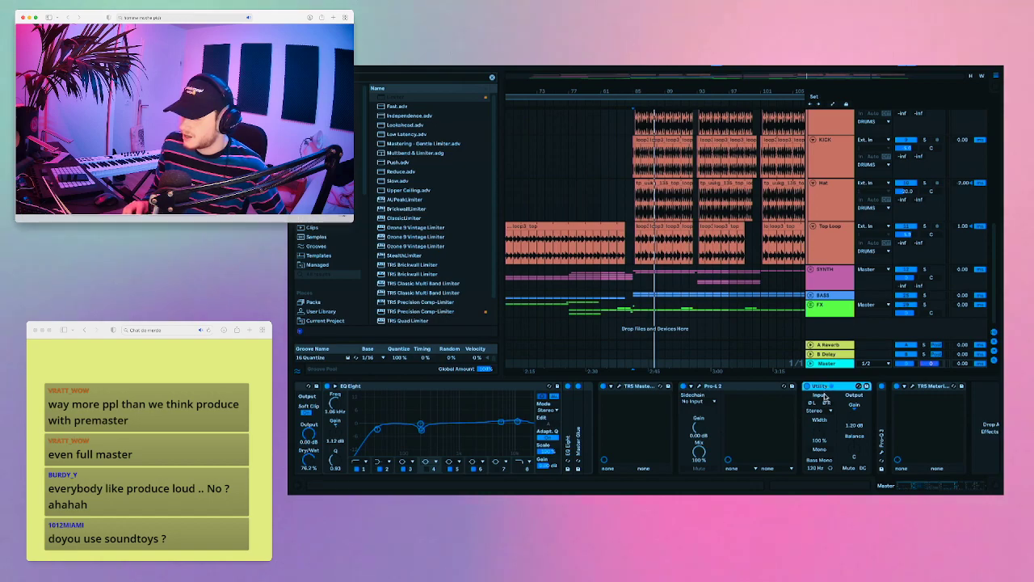
{"action": "left_click", "coordinate": [858, 418]}
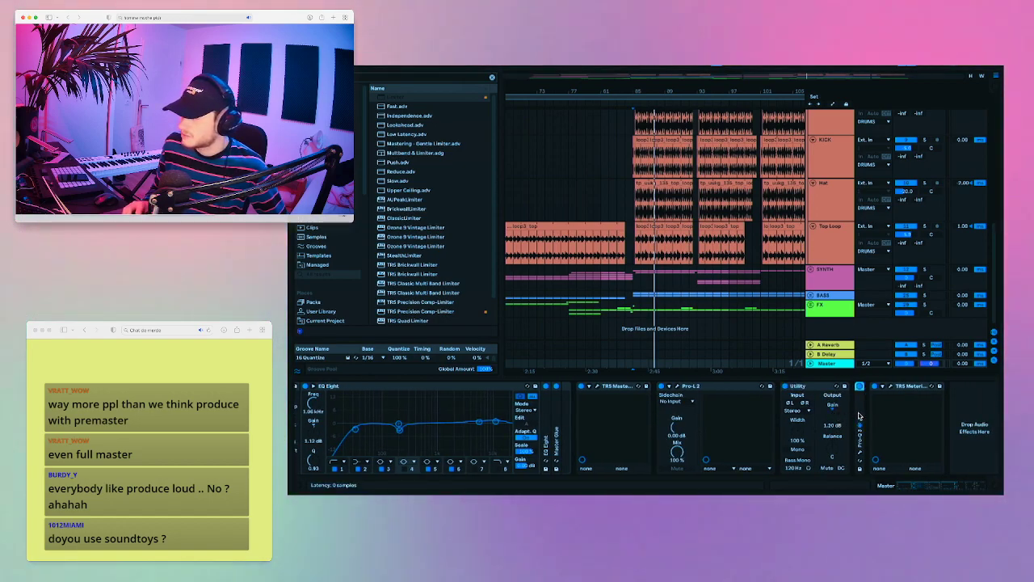
{"action": "double_click", "coordinate": [860, 415]}
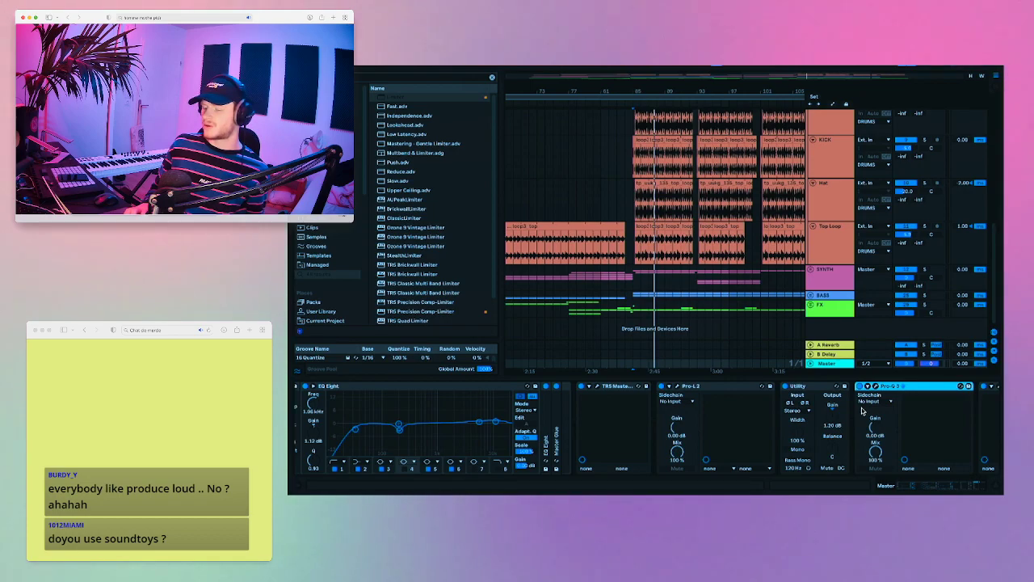
{"action": "scroll", "coordinate": [861, 410], "scroll_direction": "right", "scroll_amount": 3}
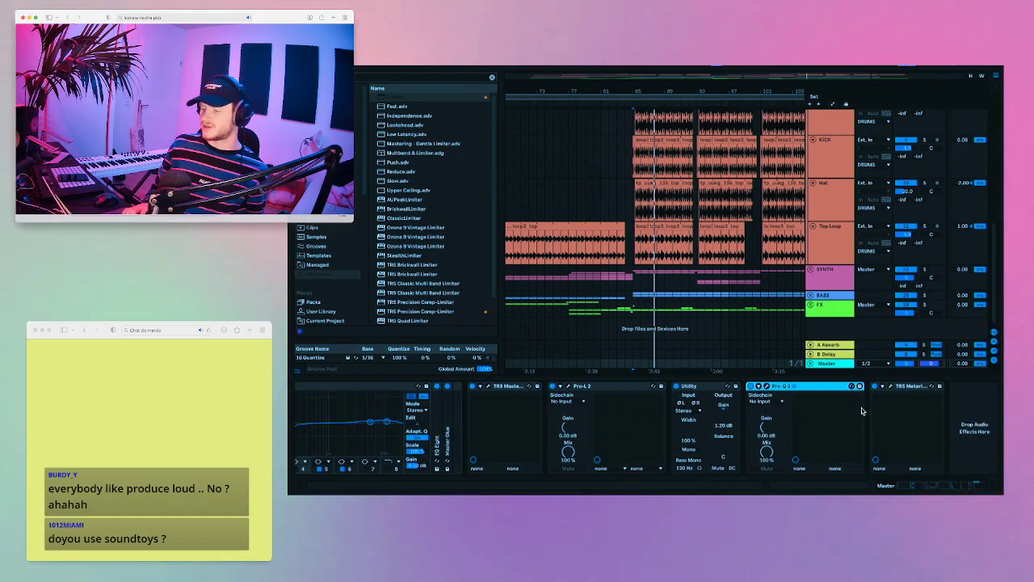
{"action": "left_click", "coordinate": [757, 385]}
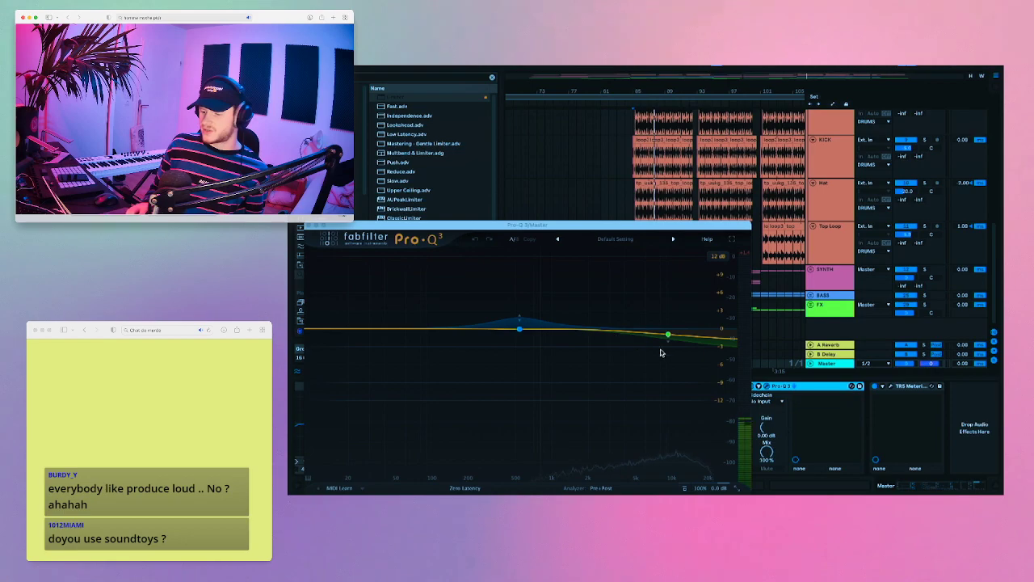
{"action": "left_click", "coordinate": [310, 227]}
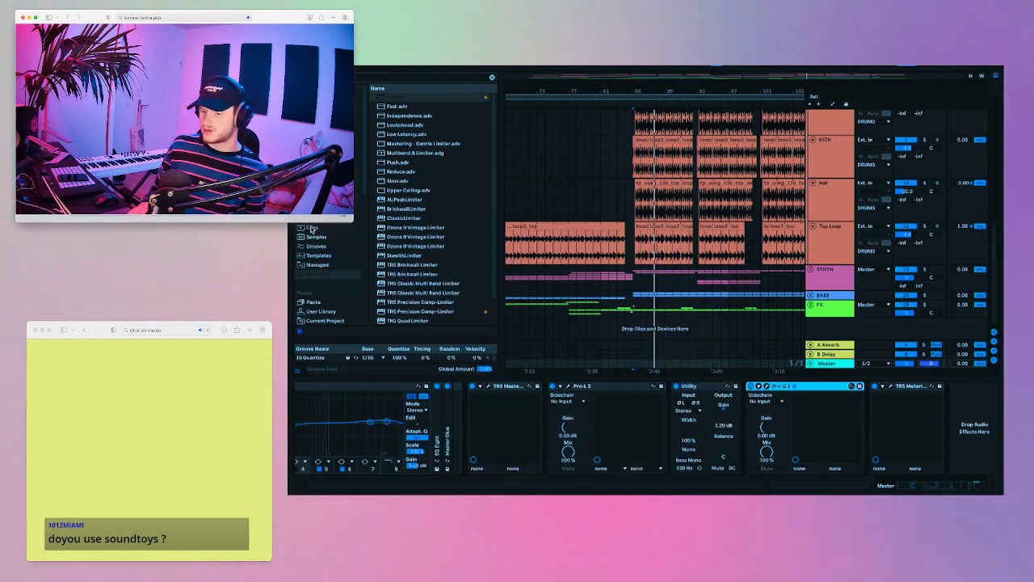
- View the TR5 Metering plug-in at the end of the Master chain, close it, and return to the Pro-Q 3 and Utility devices
{"action": "left_click", "coordinate": [887, 386]}
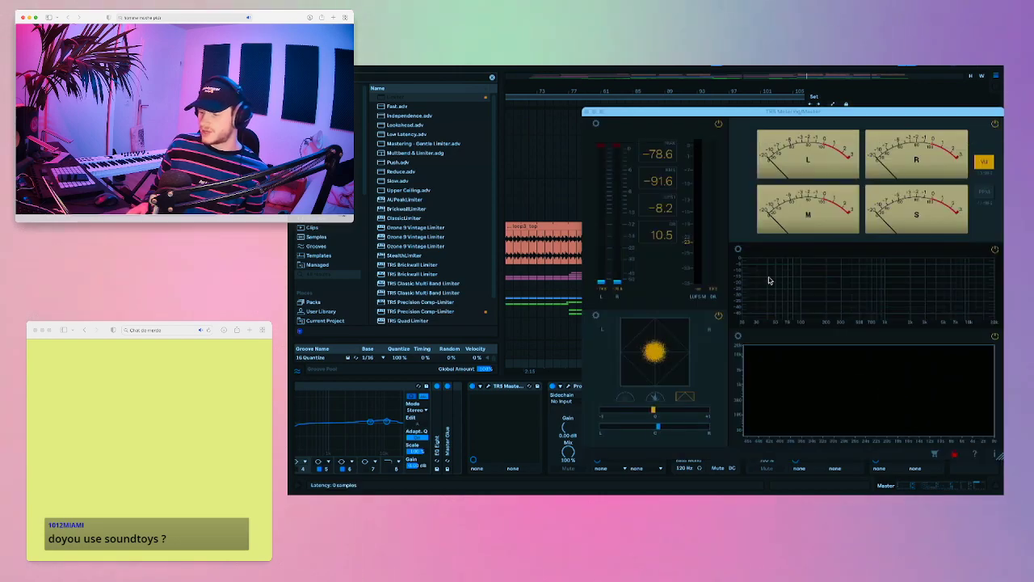
{"action": "left_click", "coordinate": [586, 112]}
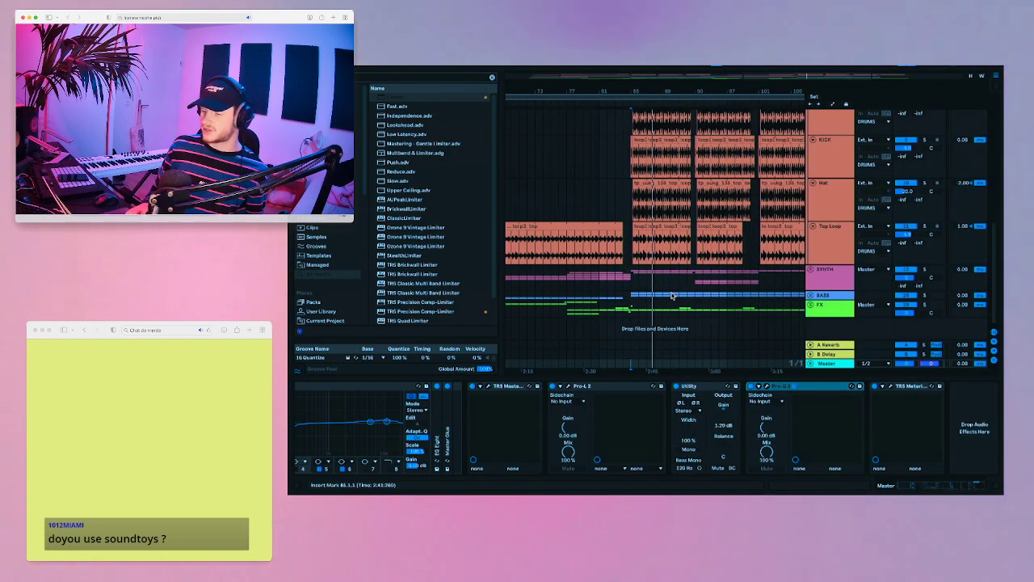
{"action": "left_click", "coordinate": [780, 386]}
{"action": "left_click", "coordinate": [693, 385]}
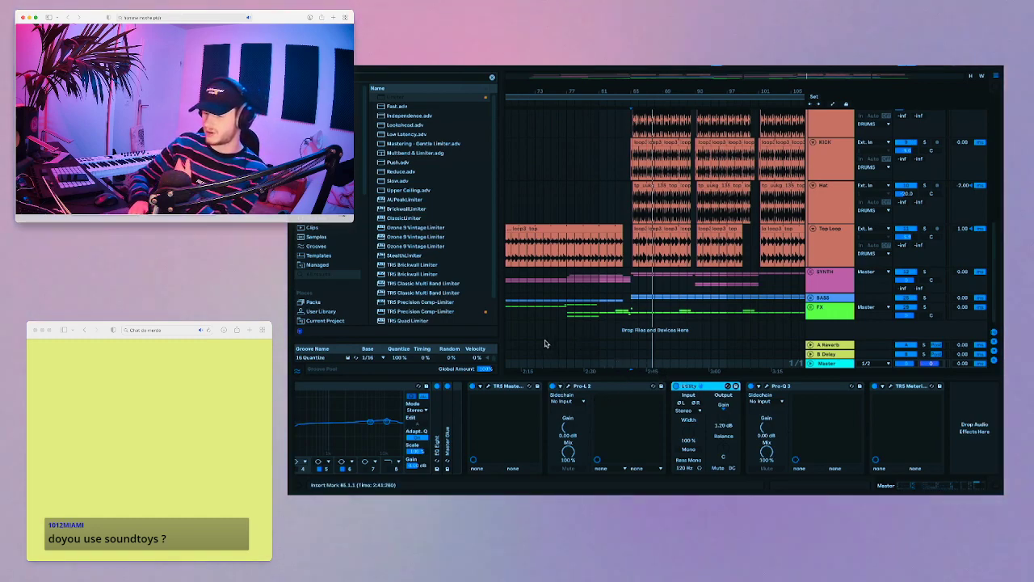
- Play the soloed SYNTH group from 37.1.1 and 85.1.1, unsolo it to hear the full mix, and stop playback
{"action": "scroll", "coordinate": [660, 152], "scroll_direction": "down", "scroll_amount": 5}
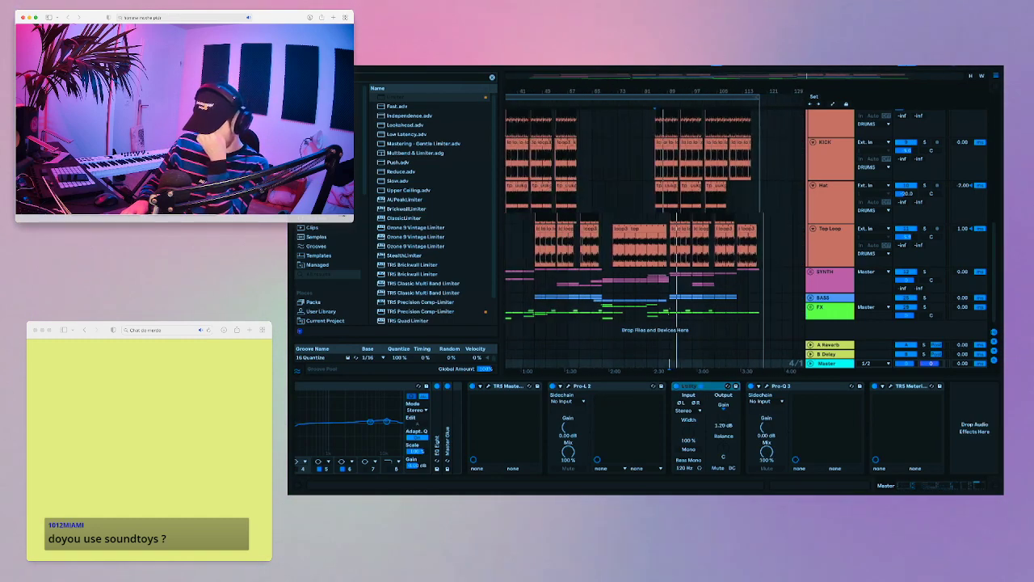
{"action": "scroll", "coordinate": [681, 225], "scroll_direction": "down", "scroll_amount": 3}
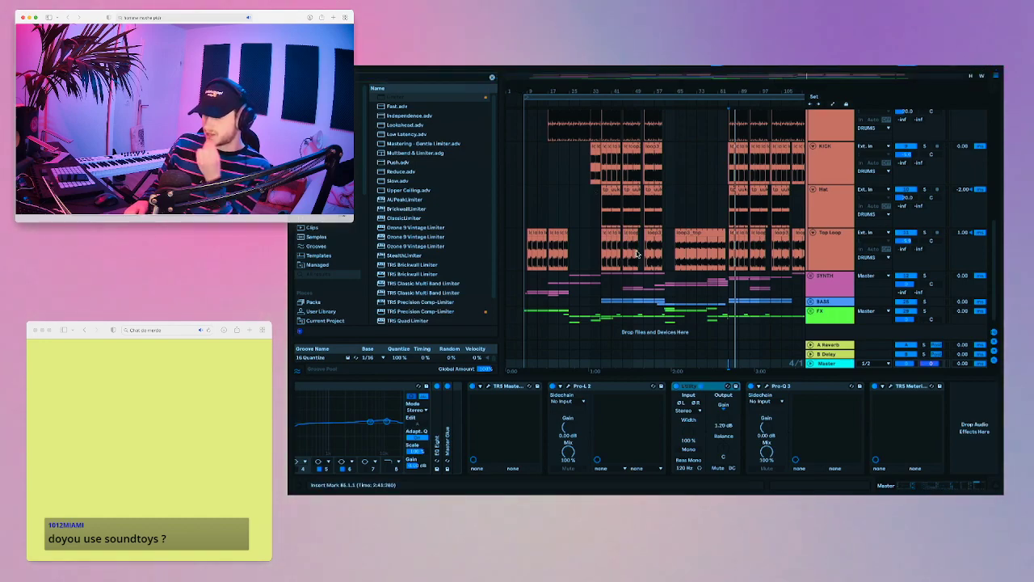
{"action": "scroll", "coordinate": [637, 254], "scroll_direction": "up", "scroll_amount": 10}
{"action": "scroll", "coordinate": [718, 295], "scroll_direction": "down", "scroll_amount": 10}
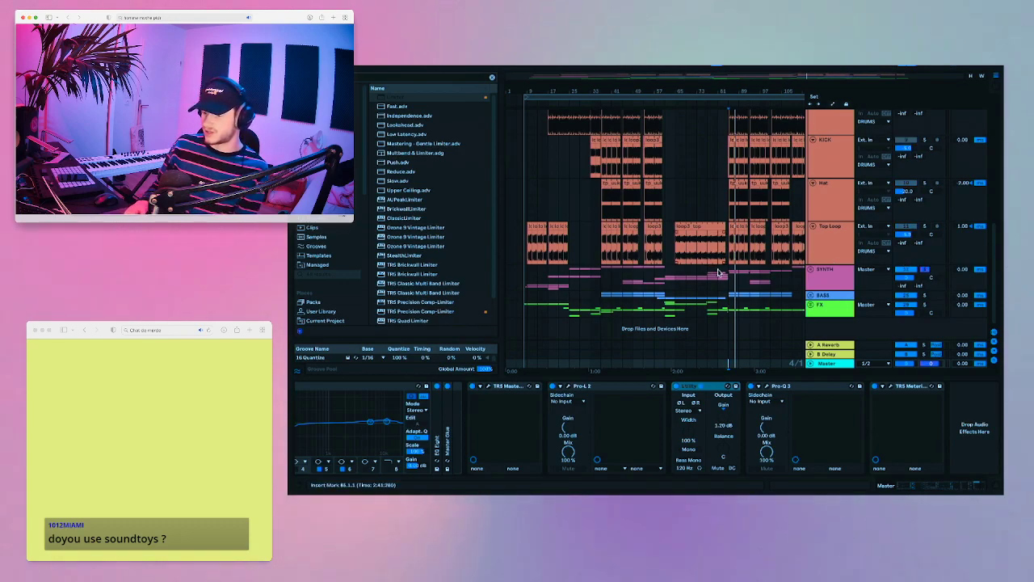
{"action": "left_click", "coordinate": [688, 277]}
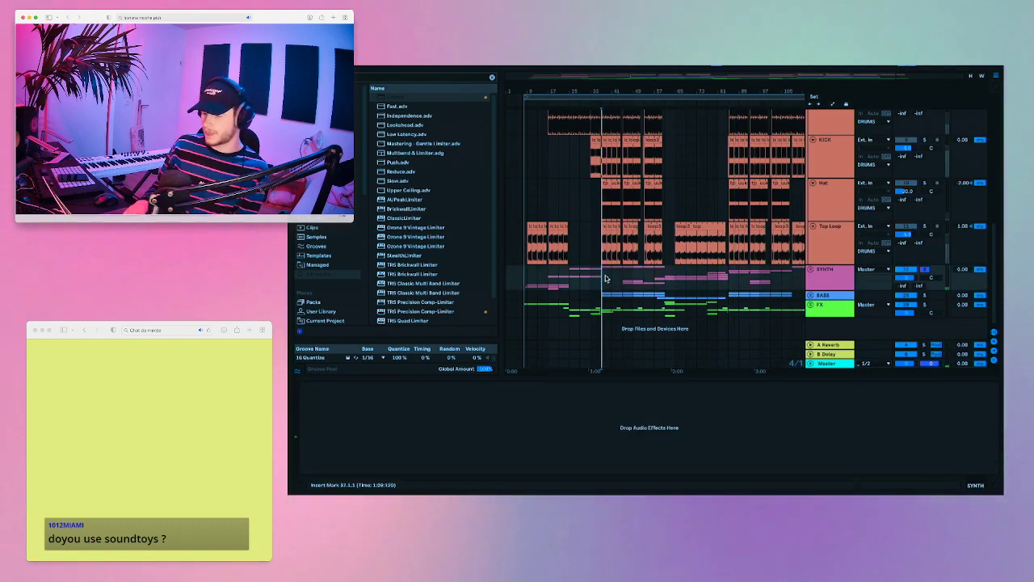
{"action": "left_click", "coordinate": [729, 278]}
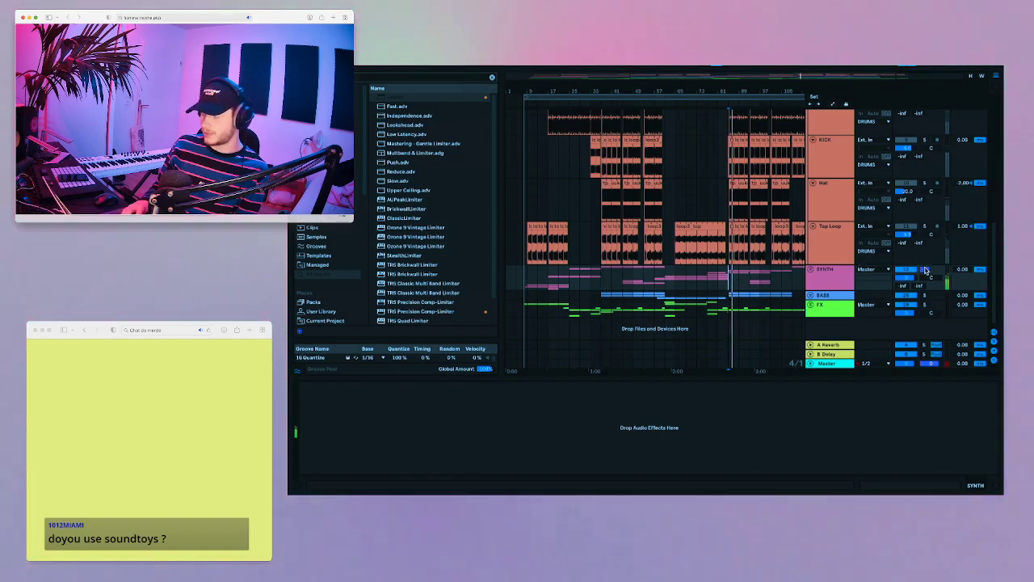
{"action": "key", "text": "space"}
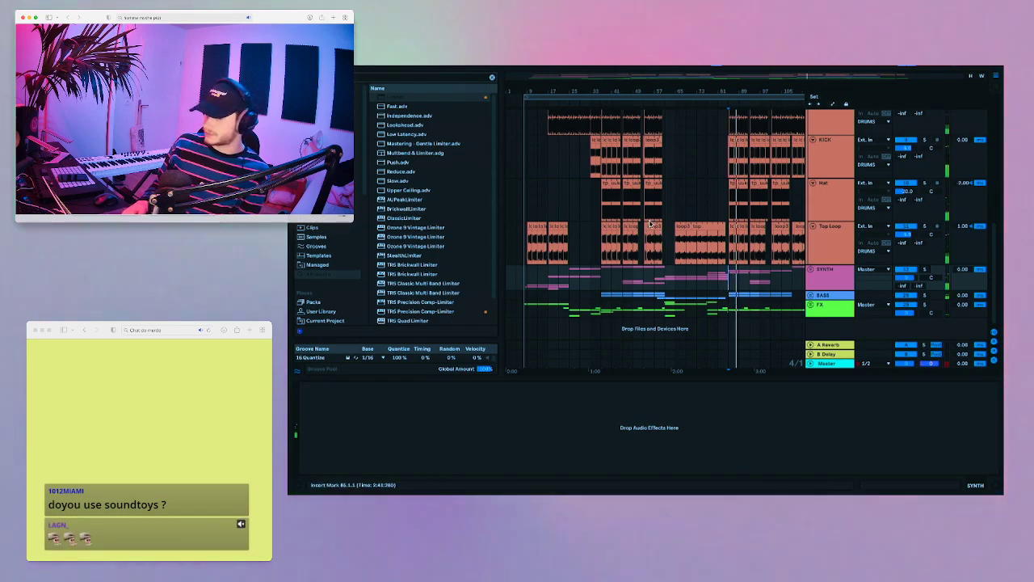
{"action": "scroll", "coordinate": [648, 224], "scroll_direction": "up", "scroll_amount": 10}
{"action": "key", "text": "space"}
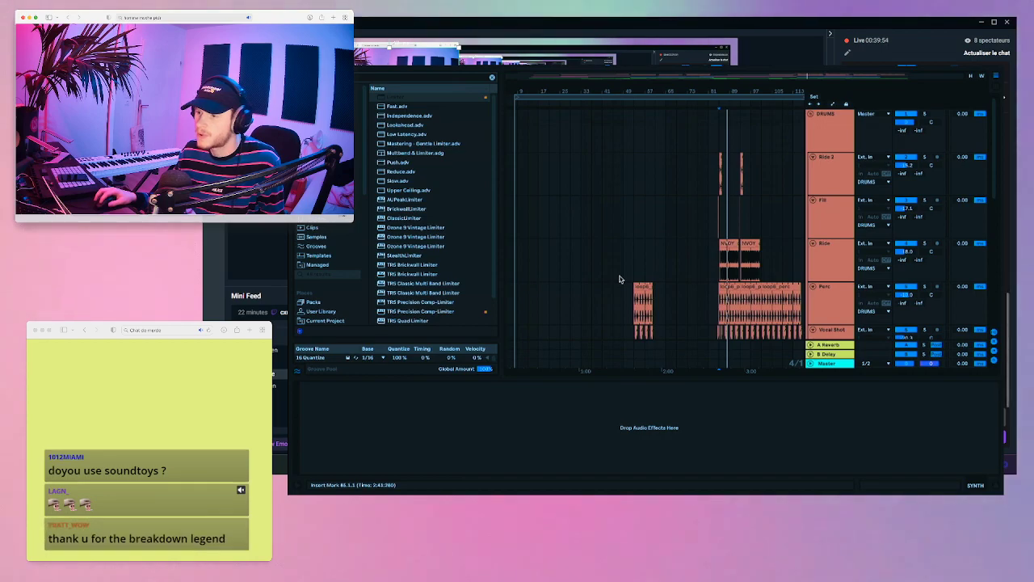
- Switch to Streamlabs, hide the Video Capture Device (1) source, and shift the Screen Capture source lower in the scene
{"action": "left_click", "coordinate": [595, 408]}
{"action": "left_click", "coordinate": [594, 408]}
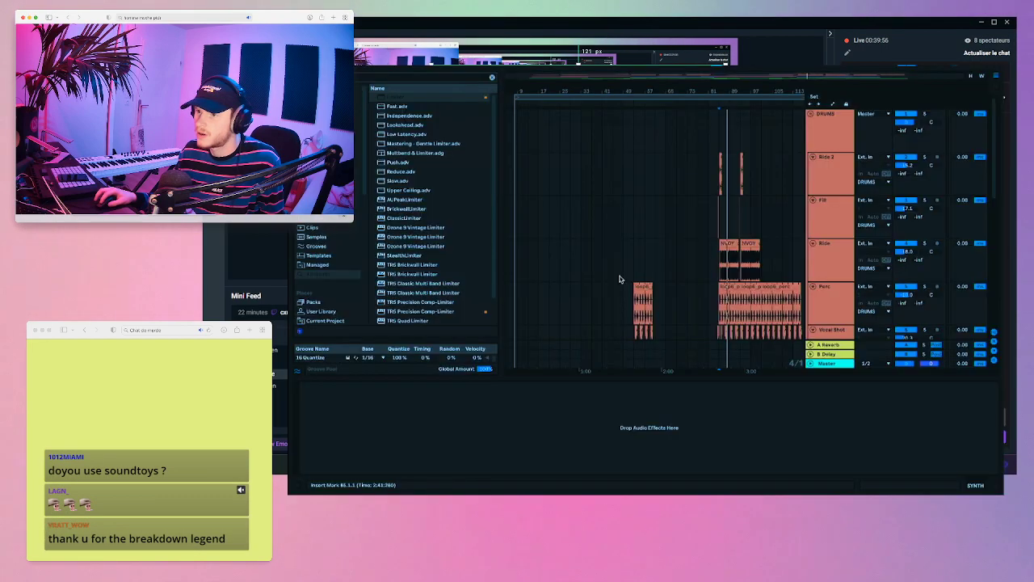
{"action": "left_click", "coordinate": [594, 408]}
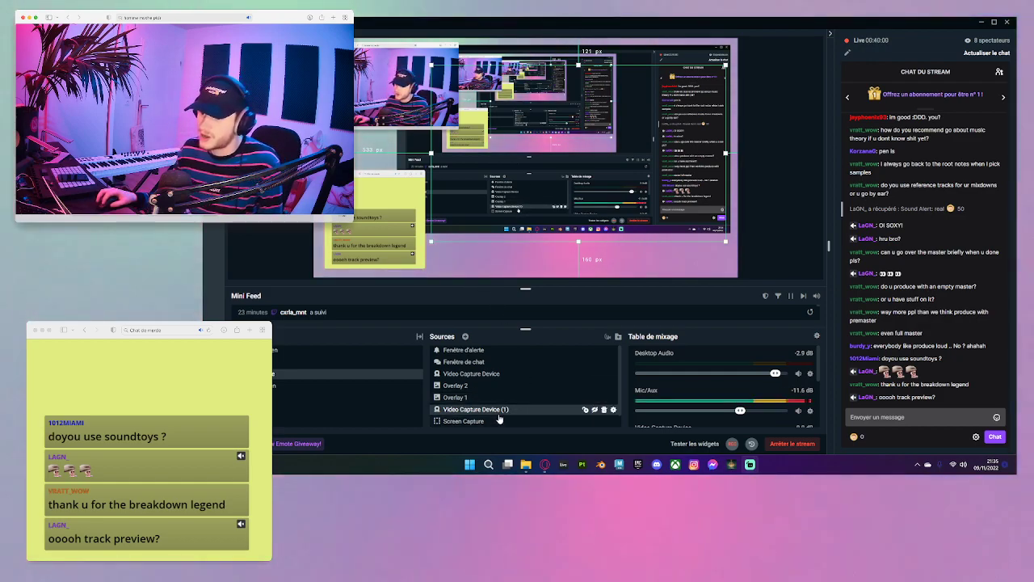
{"action": "left_click", "coordinate": [456, 397]}
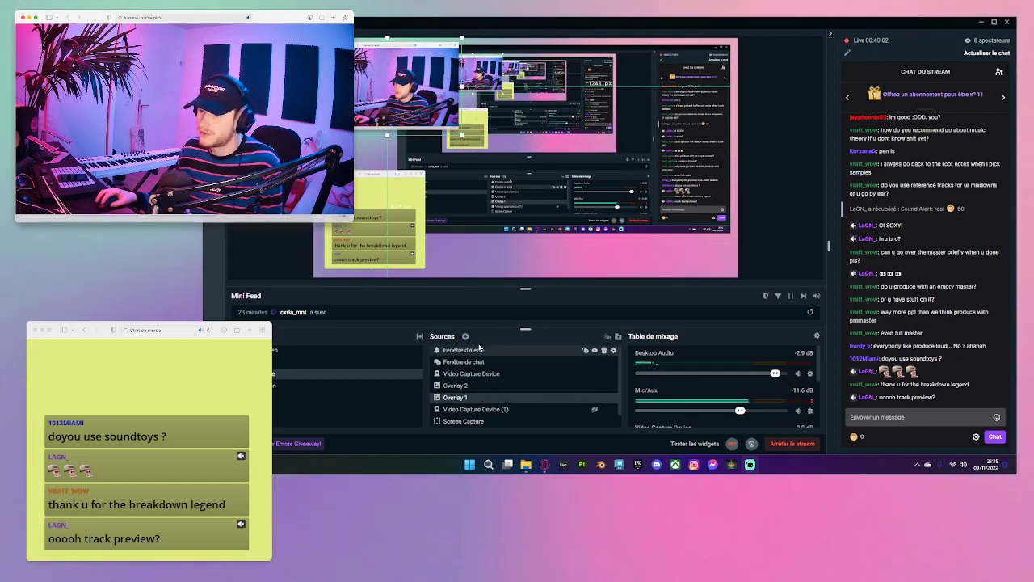
{"action": "left_click", "coordinate": [476, 409]}
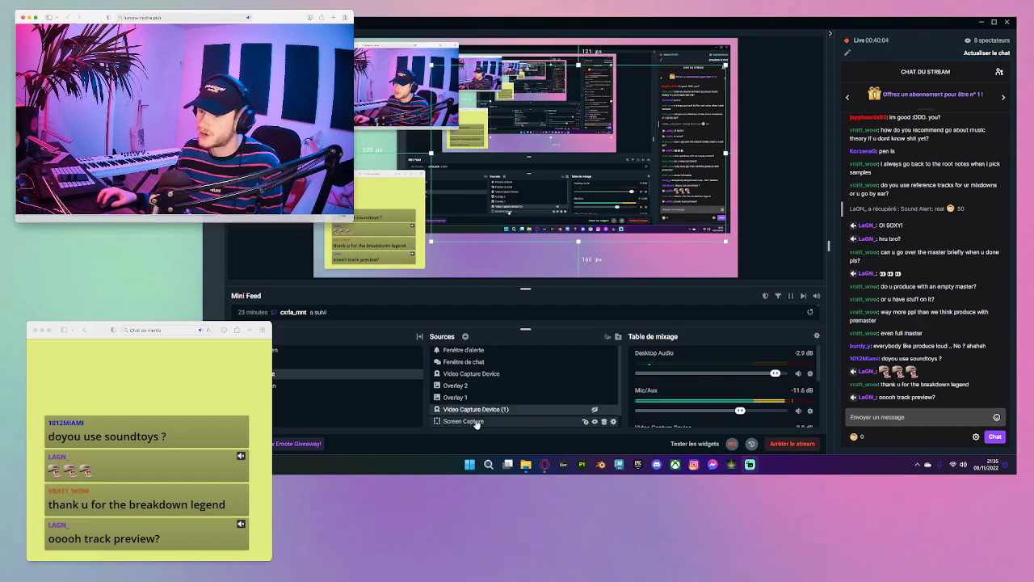
{"action": "left_click", "coordinate": [477, 421]}
{"action": "left_click_drag", "start_coordinate": [480, 223], "coordinate": [520, 370]}
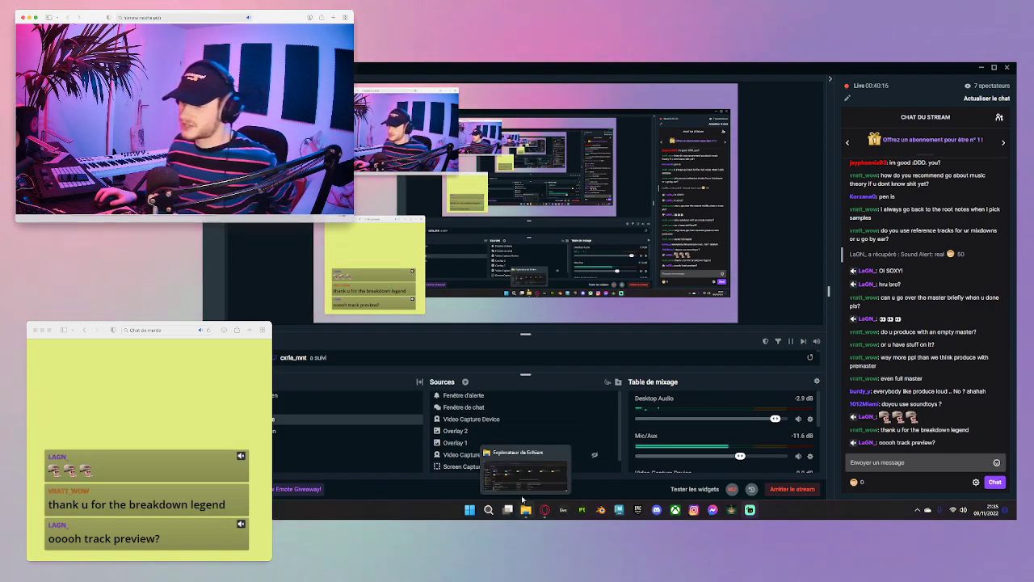
- Switch to File Explorer, open the recent Tesseracts_TensionEP_Video file, and play it from the beginning in a maximized player window
{"action": "left_click", "coordinate": [537, 467]}
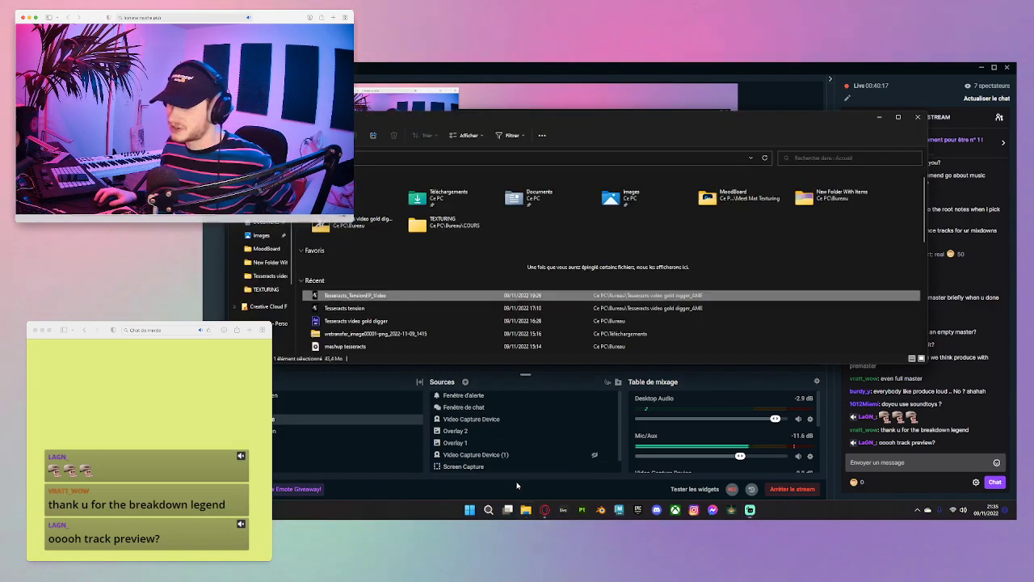
{"action": "double_click", "coordinate": [329, 295]}
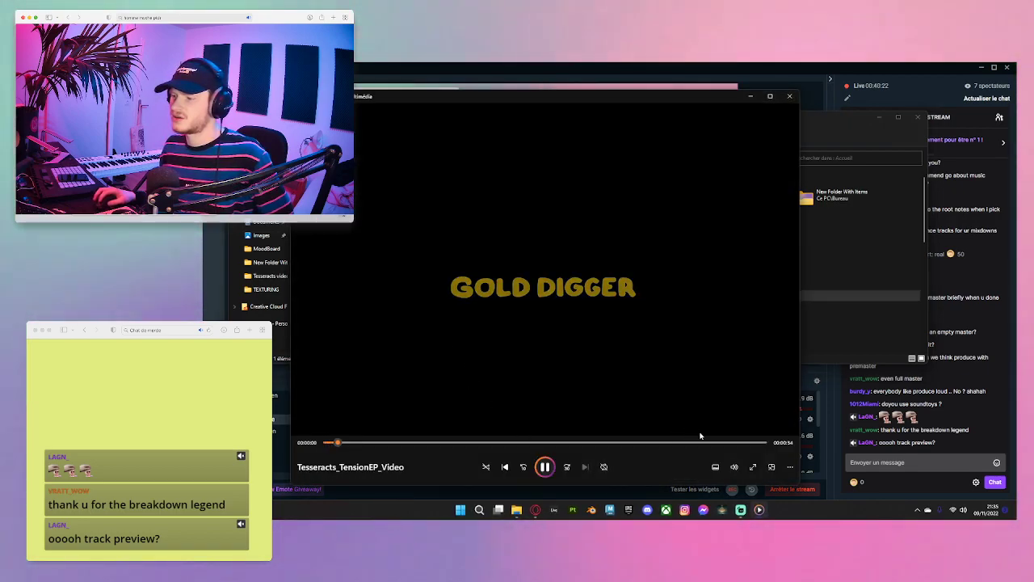
{"action": "left_click", "coordinate": [546, 467]}
{"action": "left_click_drag", "start_coordinate": [349, 443], "coordinate": [327, 443]}
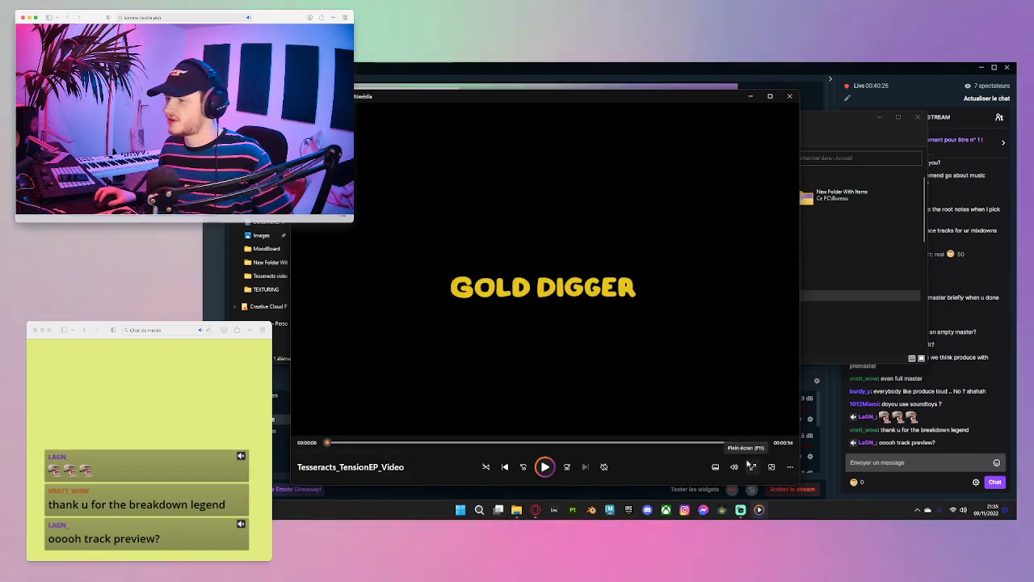
{"action": "left_click", "coordinate": [769, 96]}
{"action": "left_click", "coordinate": [607, 481]}
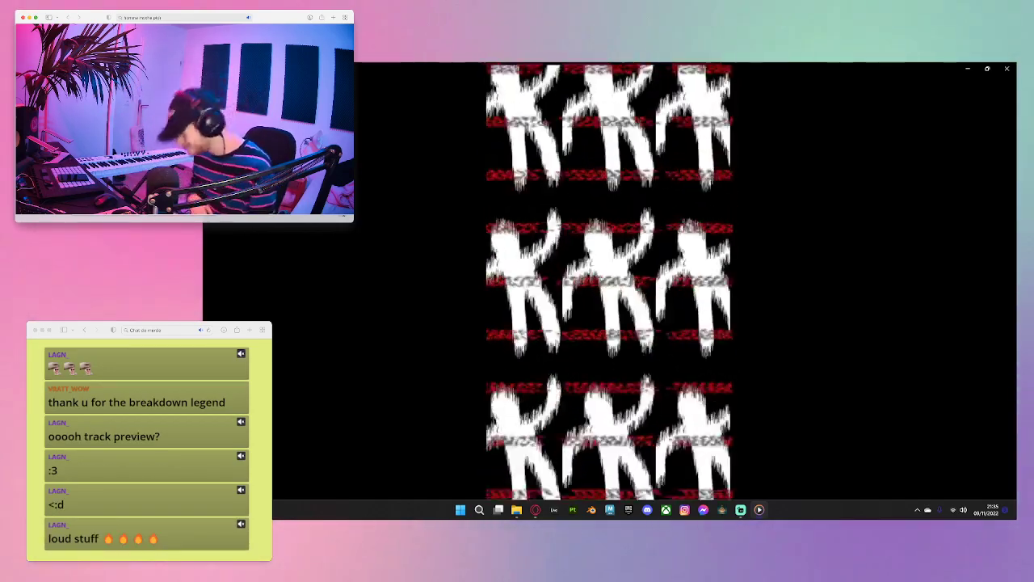
- Pause the Tesseracts_TensionEP_Video playback near its end and close the media player
{"action": "mouse_move", "coordinate": [690, 291]}
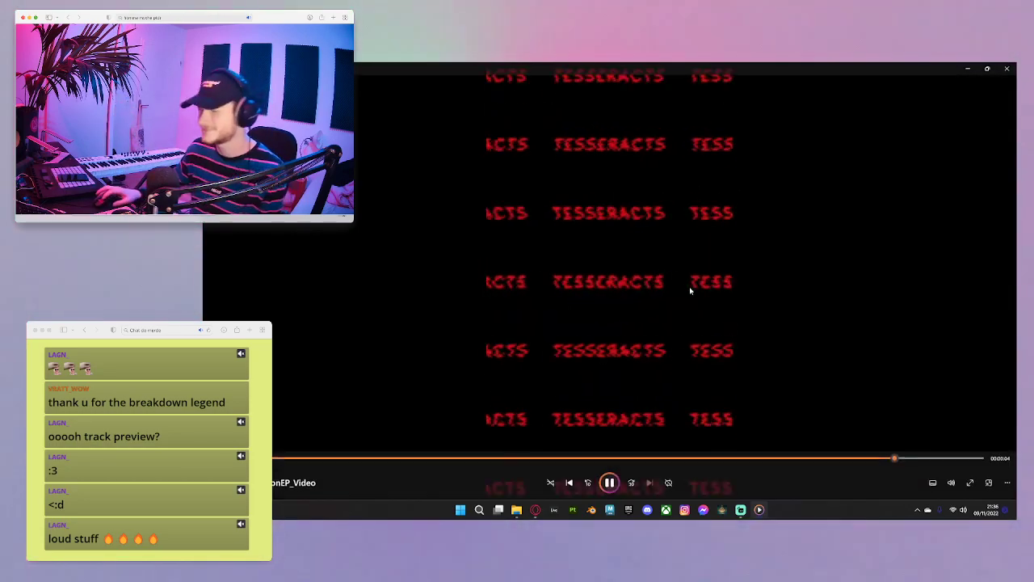
{"action": "left_click", "coordinate": [609, 484]}
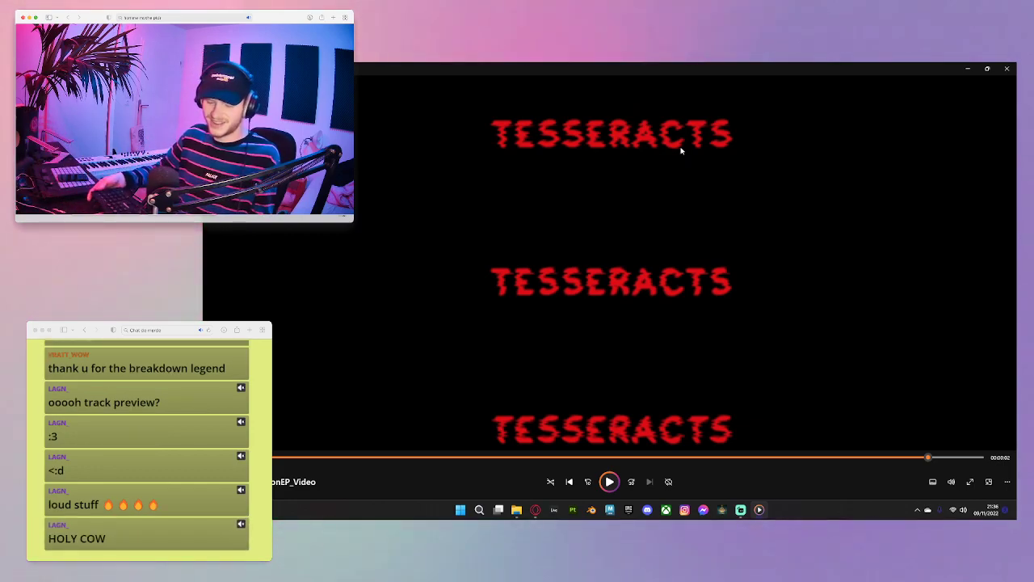
{"action": "key", "text": "Escape"}
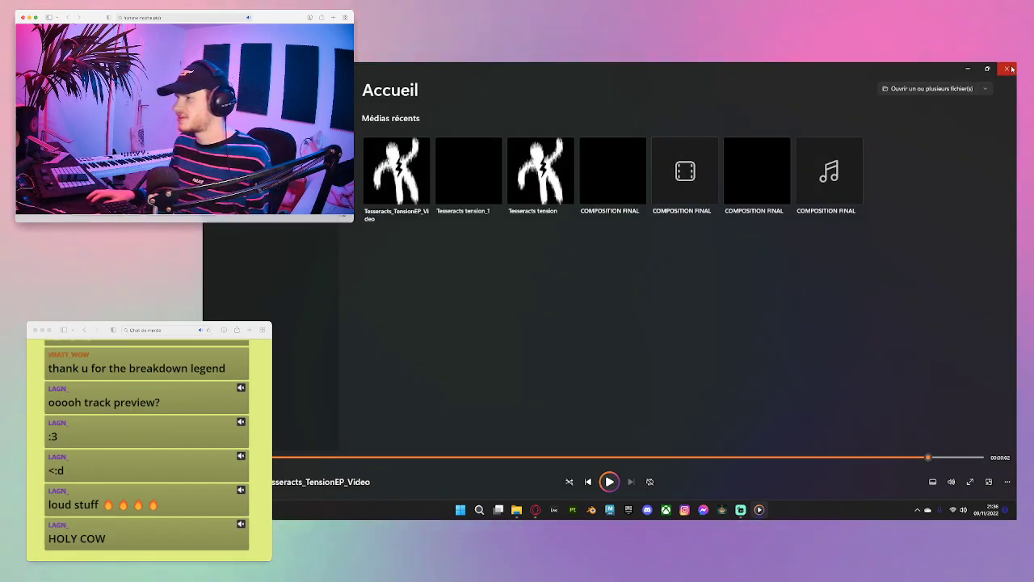
{"action": "key", "text": "alt+F4"}
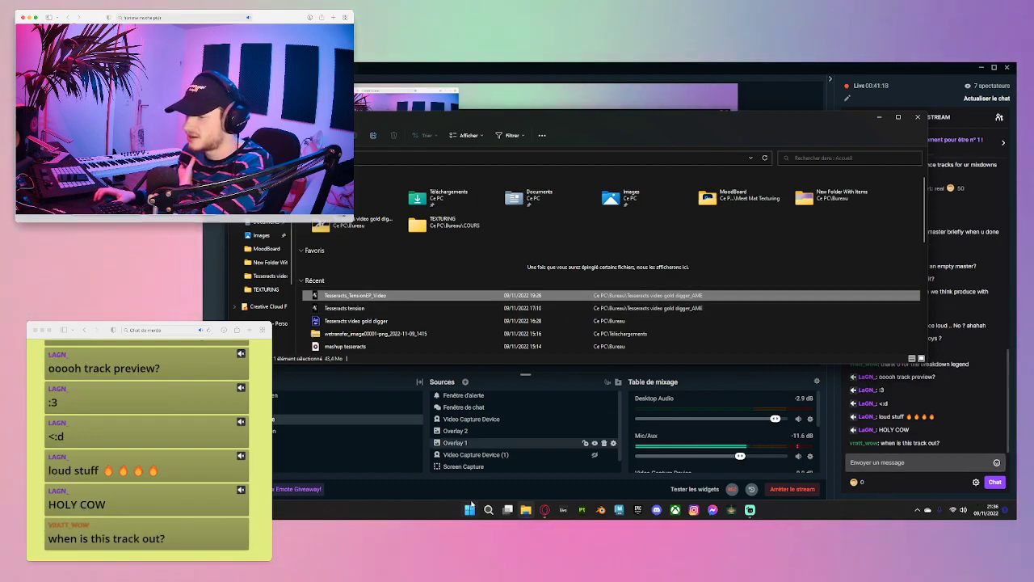
- Switch to the Opera GX browser and open SoundCloud in a new tab
{"action": "mouse_move", "coordinate": [544, 508]}
{"action": "left_click", "coordinate": [550, 483]}
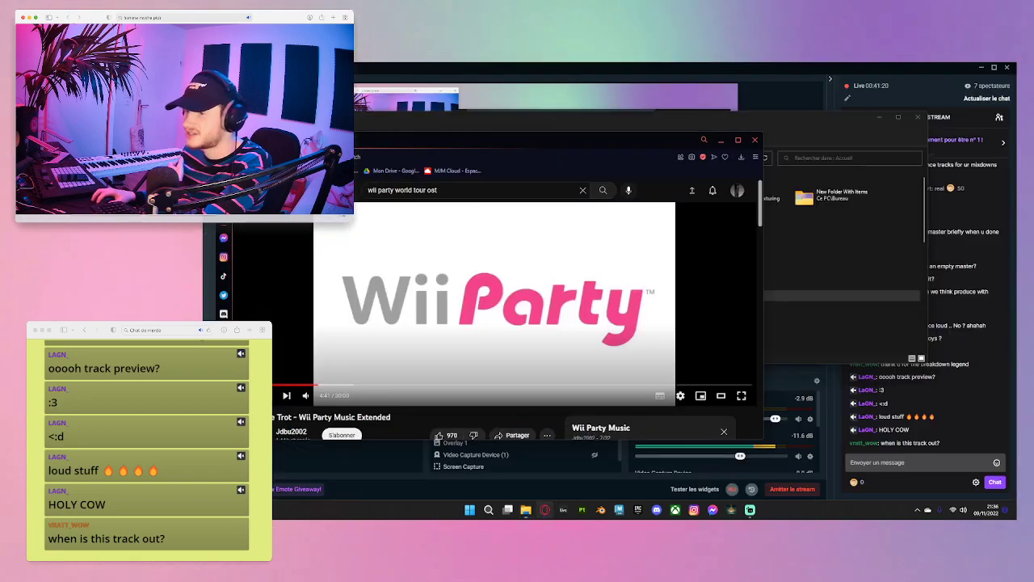
{"action": "key", "text": "ctrl+t"}
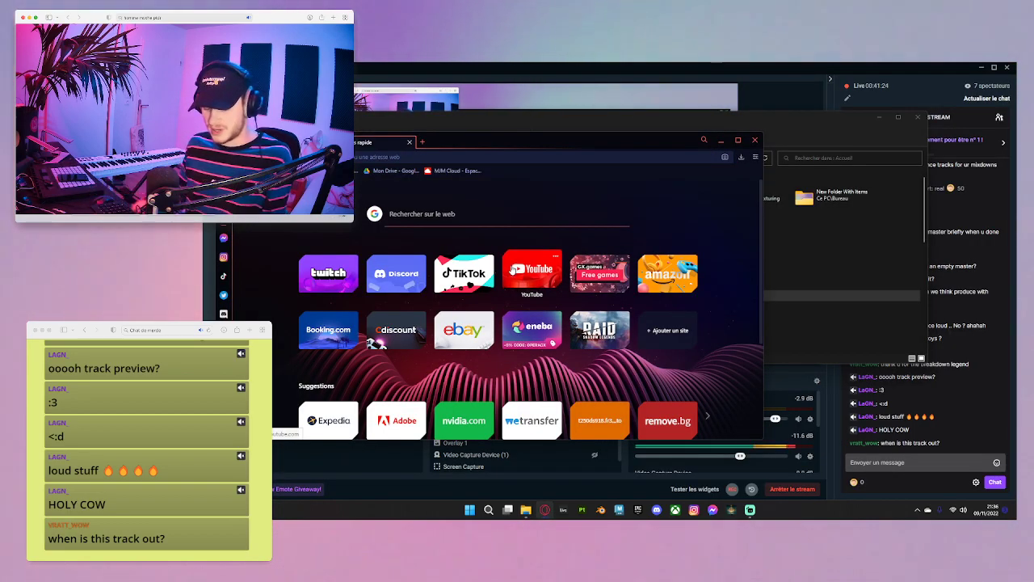
{"action": "type", "text": "sound"}
{"action": "key", "text": "Return"}
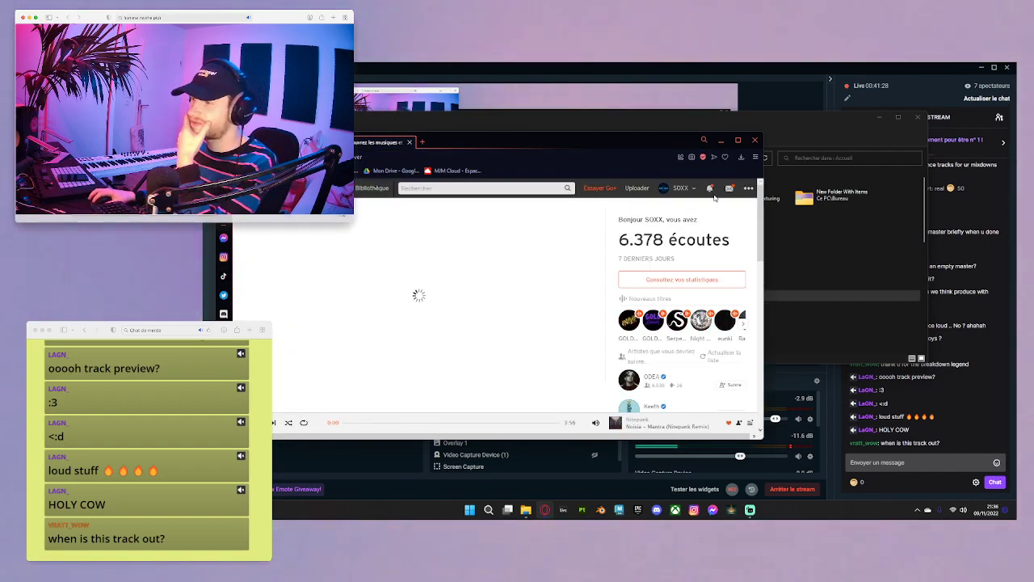
- Check the SoundCloud notifications, open the SOXX account's own profile, and show its Titres list
{"action": "left_click", "coordinate": [694, 190]}
{"action": "left_click", "coordinate": [709, 187]}
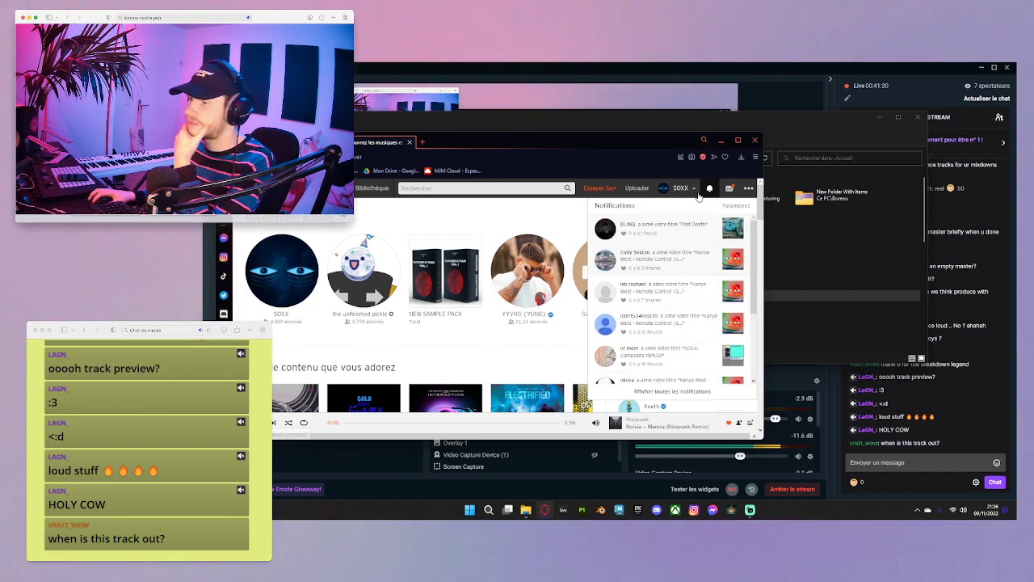
{"action": "left_click", "coordinate": [680, 187]}
{"action": "left_click", "coordinate": [675, 208]}
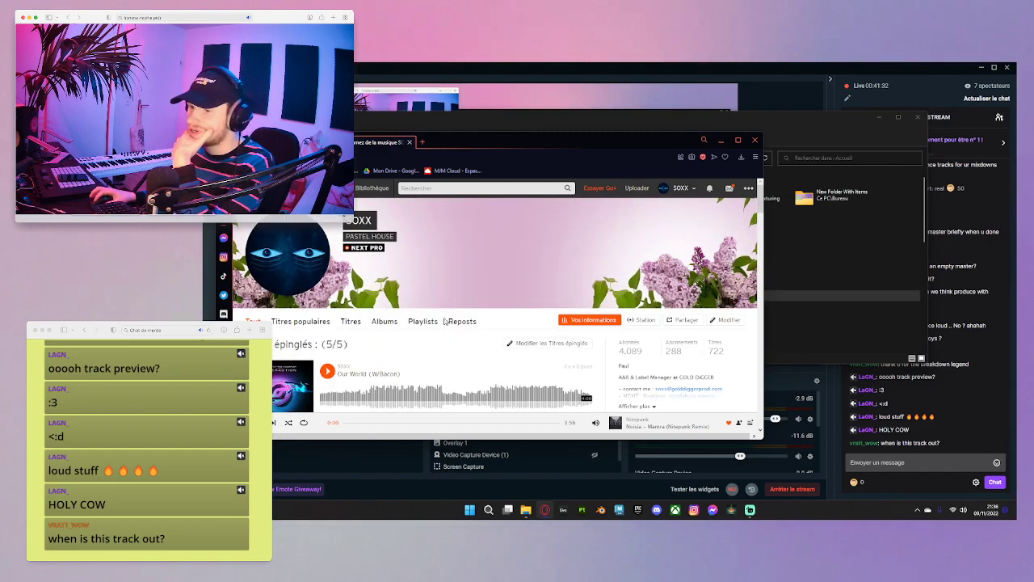
{"action": "left_click", "coordinate": [349, 323]}
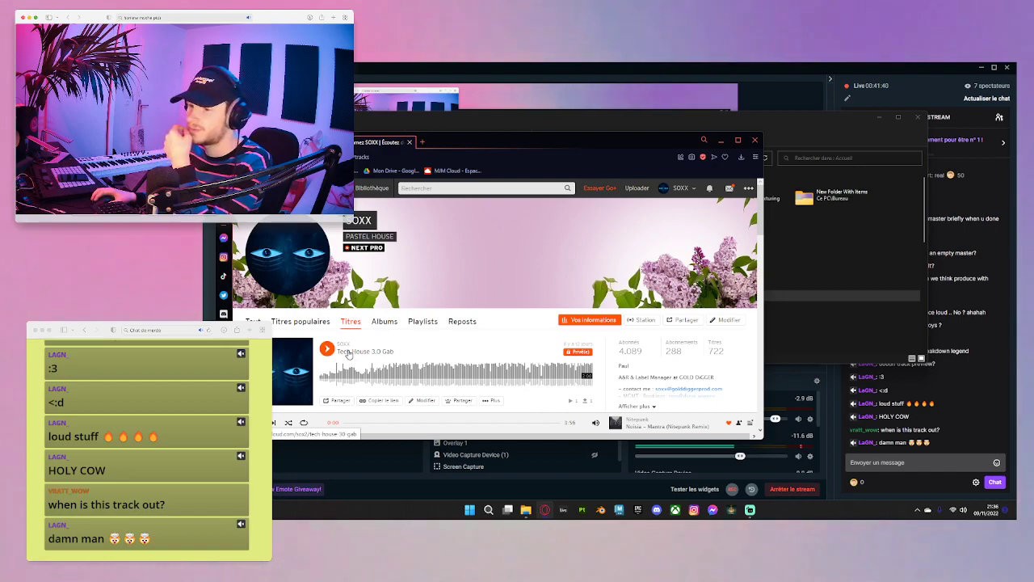
- Play the private track Tech House 3.0 Gab for the viewers and pause it past the halfway point
{"action": "scroll", "coordinate": [347, 354], "scroll_direction": "down", "scroll_amount": 1}
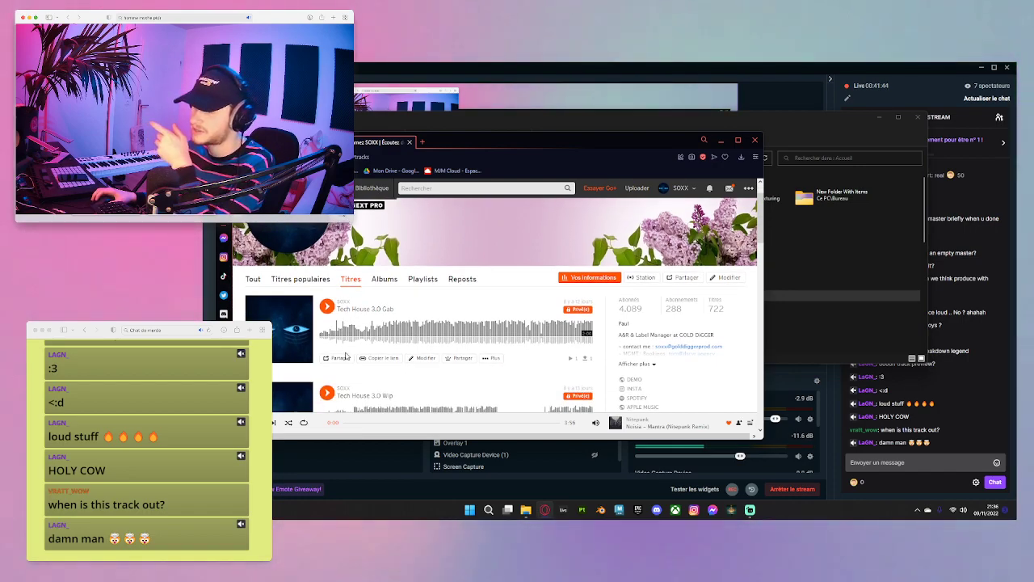
{"action": "left_click", "coordinate": [327, 311]}
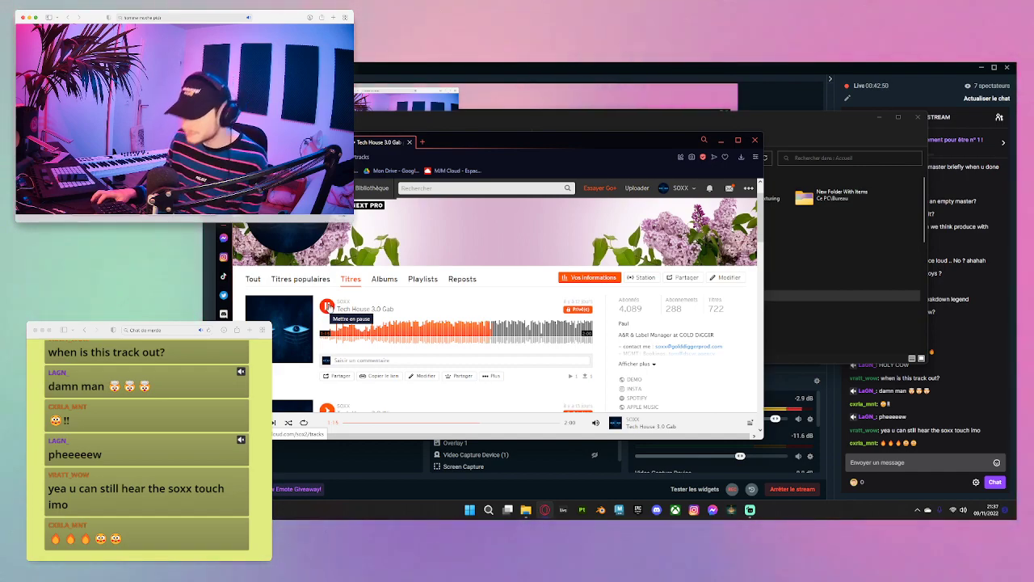
{"action": "left_click", "coordinate": [327, 307]}
{"action": "scroll", "coordinate": [392, 332], "scroll_direction": "down", "scroll_amount": 1}
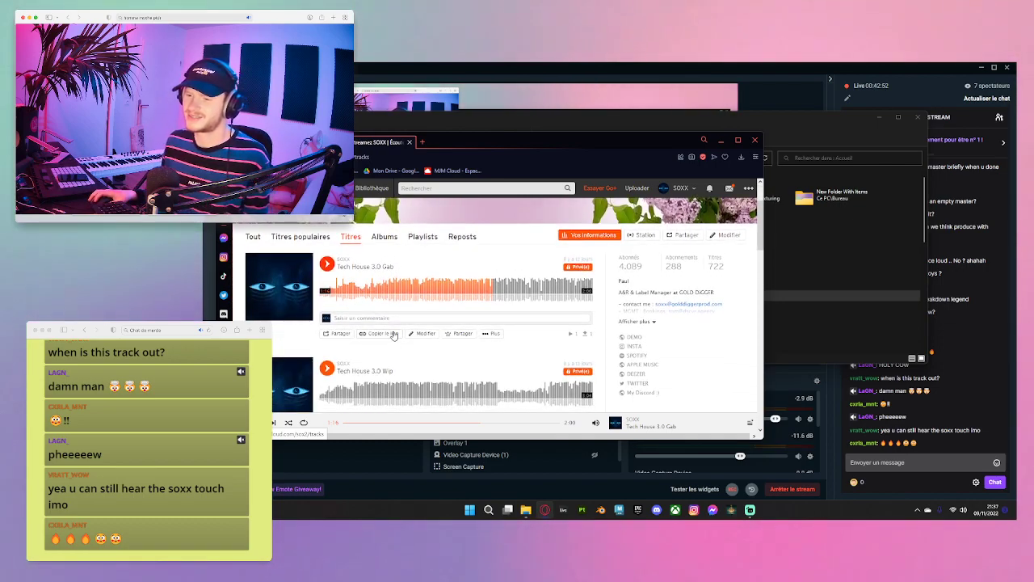
- Find SOXX & ON POINT - Slap House in the track list, play it from about a quarter in, and pause it
{"action": "scroll", "coordinate": [385, 359], "scroll_direction": "down", "scroll_amount": 5}
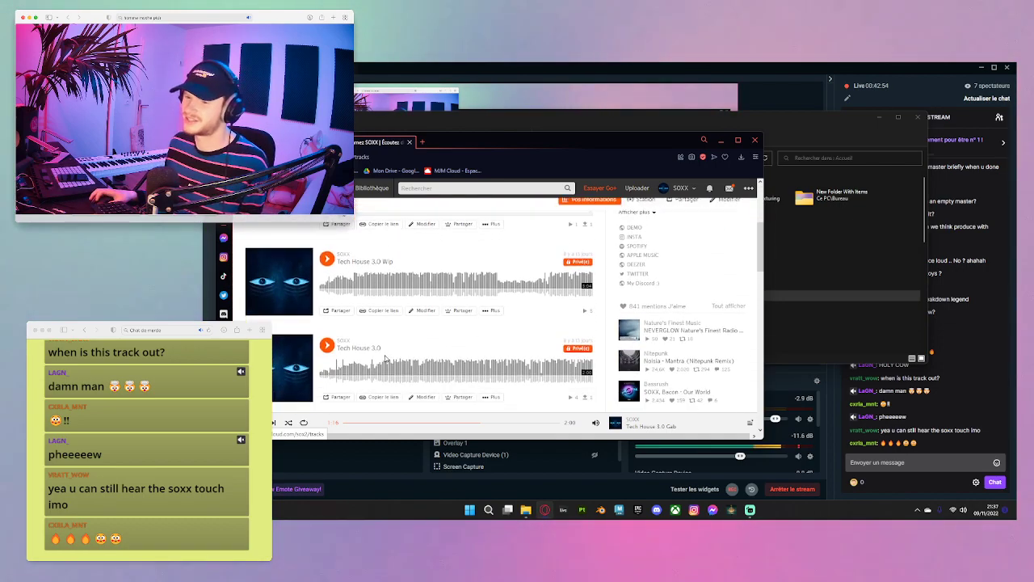
{"action": "scroll", "coordinate": [384, 359], "scroll_direction": "down", "scroll_amount": 1}
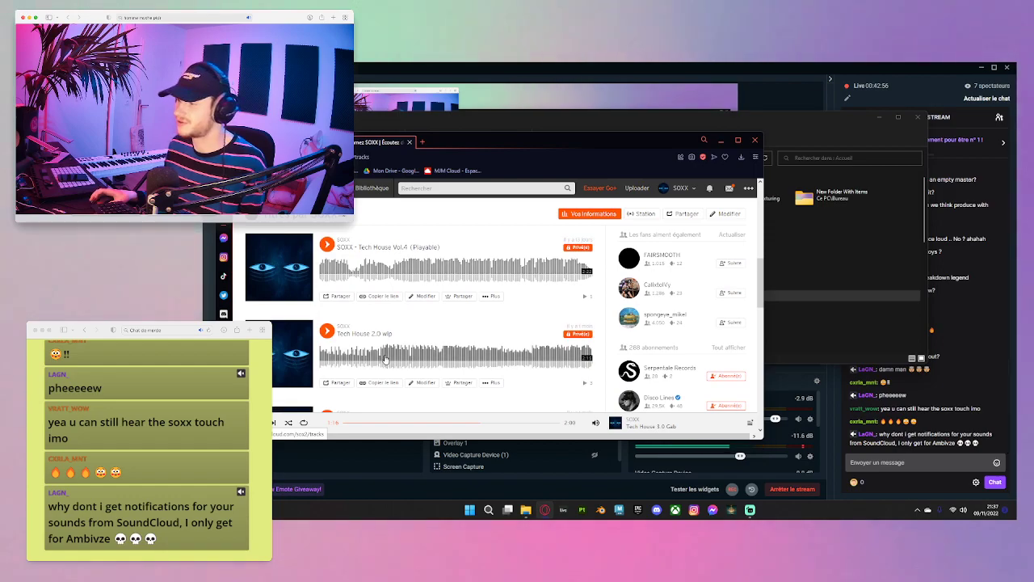
{"action": "scroll", "coordinate": [384, 358], "scroll_direction": "up", "scroll_amount": 4}
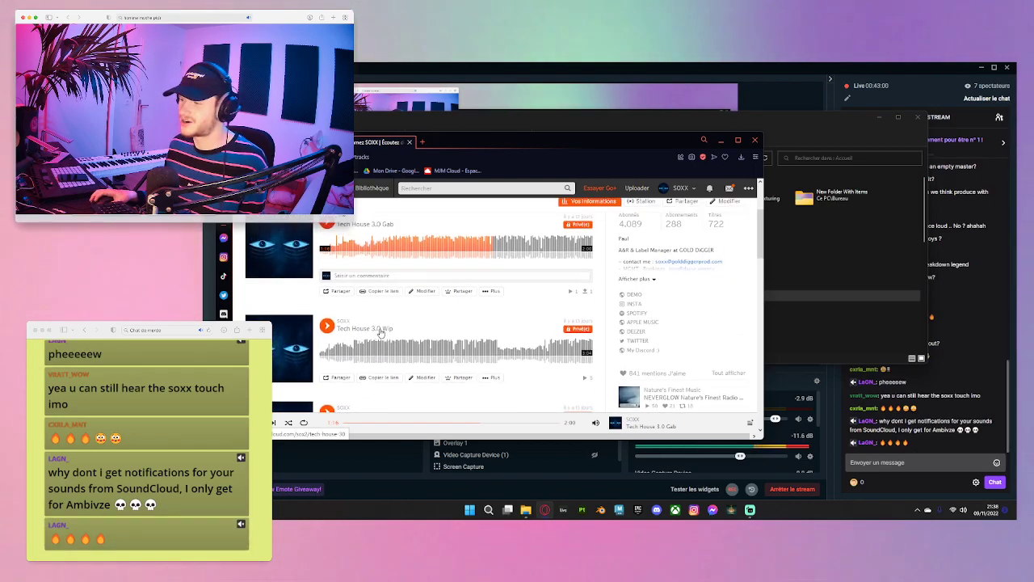
{"action": "scroll", "coordinate": [381, 335], "scroll_direction": "up", "scroll_amount": 3}
{"action": "scroll", "coordinate": [385, 356], "scroll_direction": "down", "scroll_amount": 3}
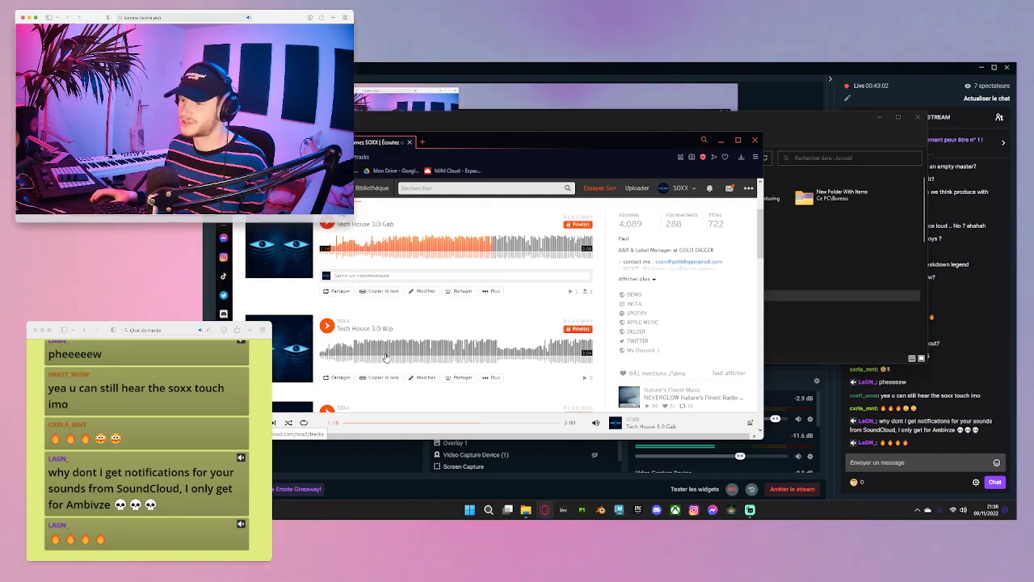
{"action": "scroll", "coordinate": [385, 358], "scroll_direction": "down", "scroll_amount": 5}
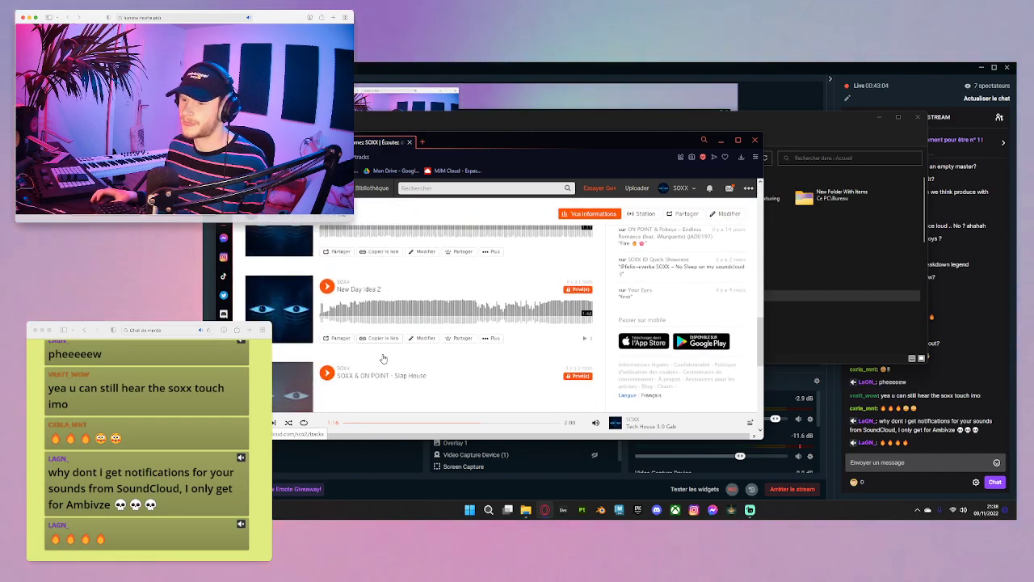
{"action": "scroll", "coordinate": [382, 359], "scroll_direction": "down", "scroll_amount": 2}
{"action": "left_click", "coordinate": [381, 278]}
{"action": "left_click", "coordinate": [383, 277]}
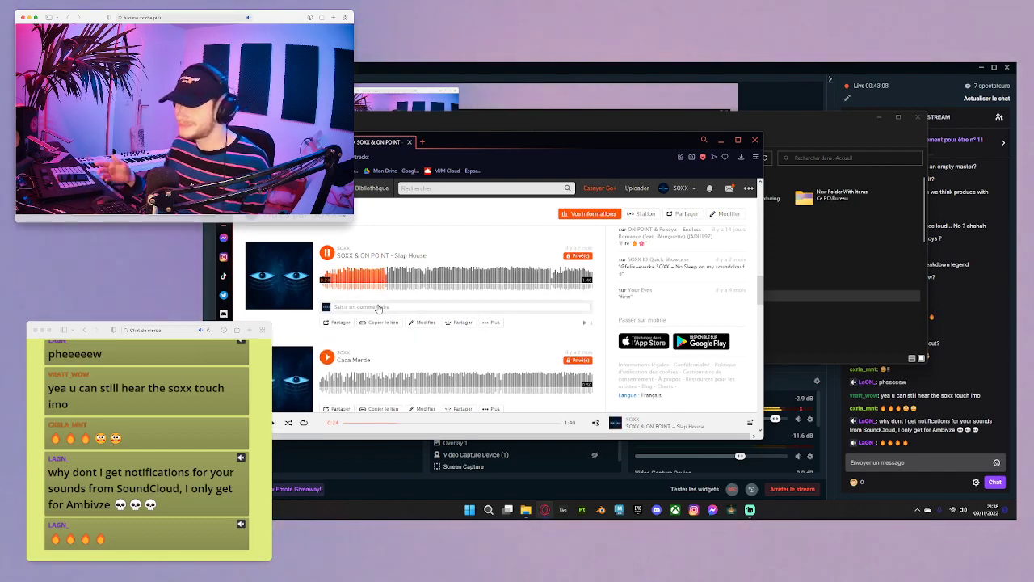
{"action": "left_click", "coordinate": [327, 253]}
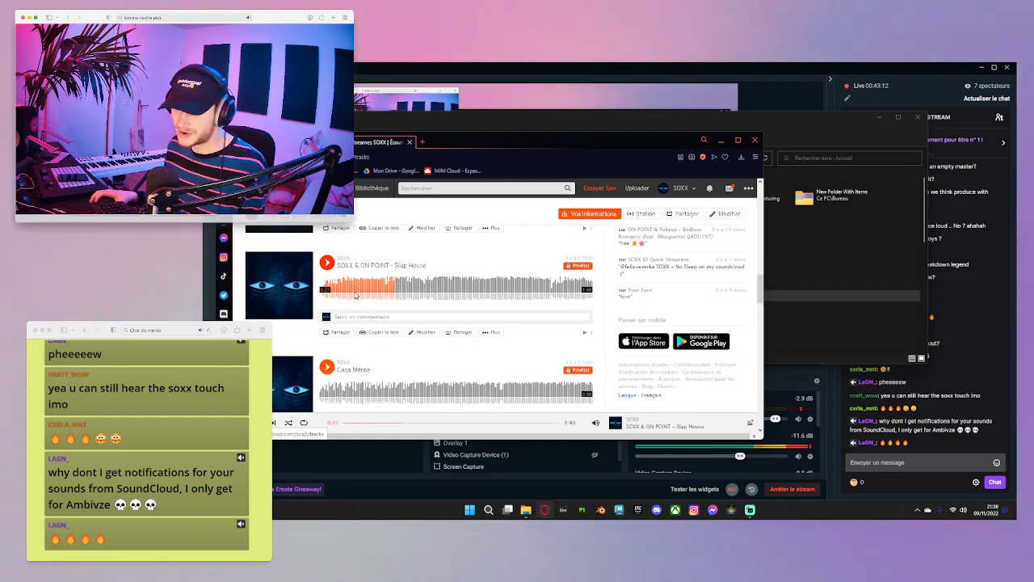
- Browse the older private and public uploads in the SOXX track list for another track to preview
{"action": "scroll", "coordinate": [354, 295], "scroll_direction": "down", "scroll_amount": 2}
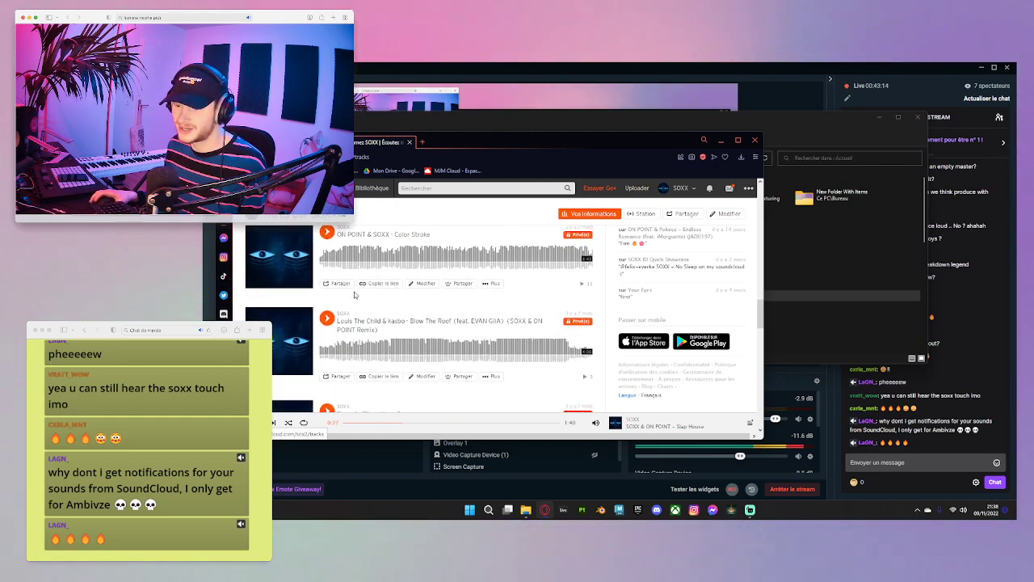
{"action": "scroll", "coordinate": [353, 295], "scroll_direction": "down", "scroll_amount": 3}
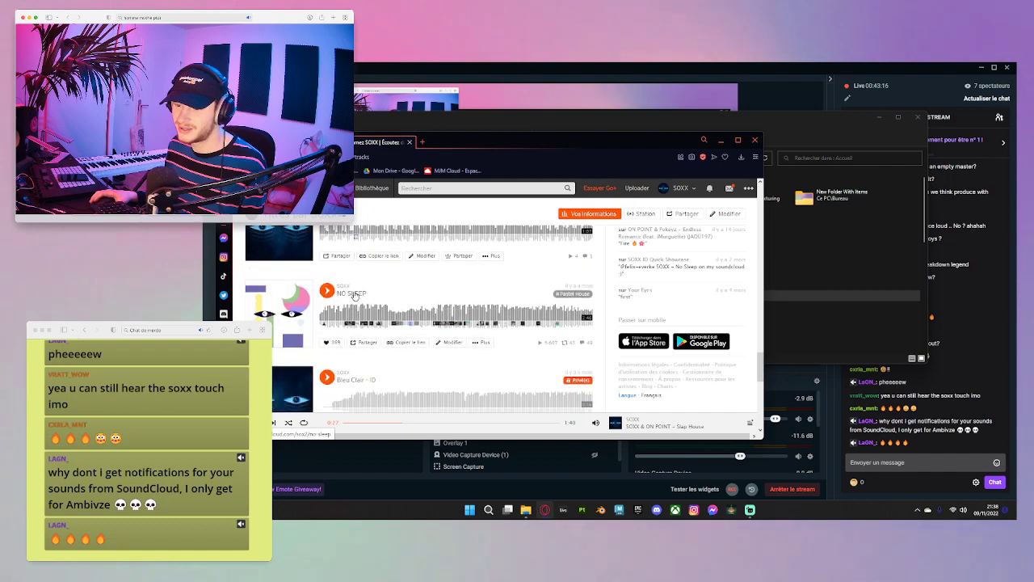
{"action": "scroll", "coordinate": [353, 295], "scroll_direction": "down", "scroll_amount": 3}
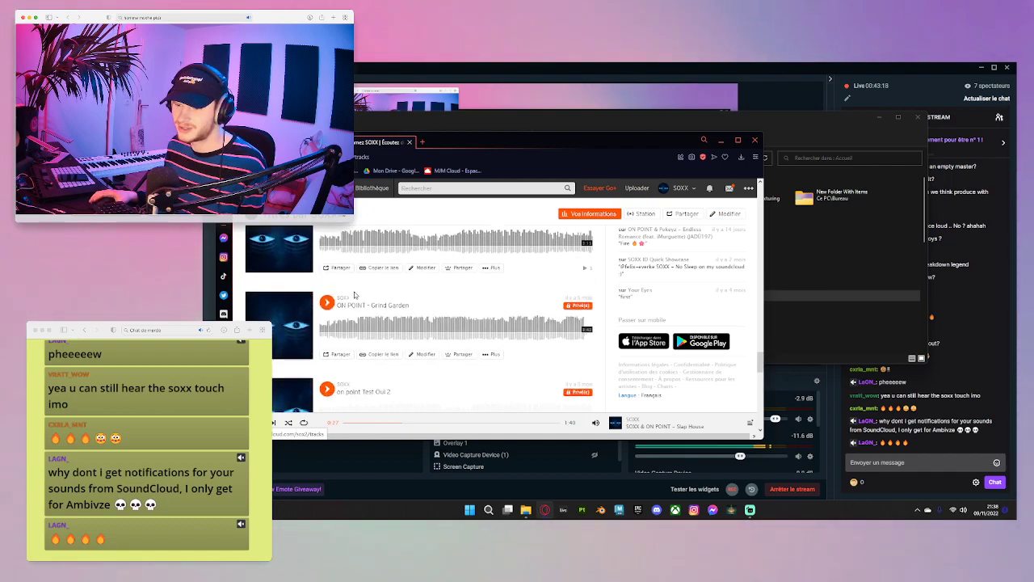
{"action": "scroll", "coordinate": [354, 295], "scroll_direction": "down", "scroll_amount": 3}
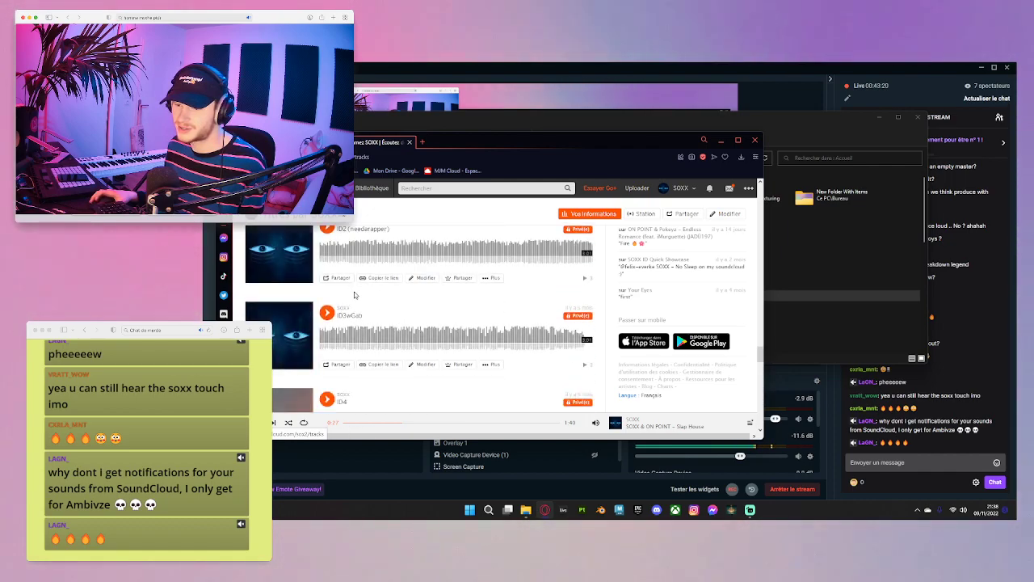
{"action": "scroll", "coordinate": [354, 295], "scroll_direction": "down", "scroll_amount": 3}
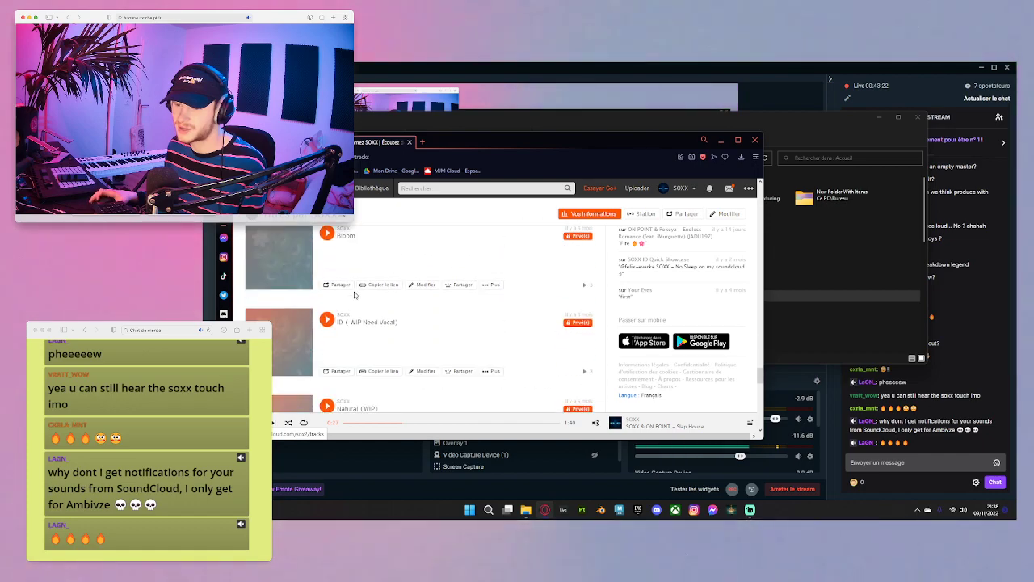
{"action": "scroll", "coordinate": [353, 295], "scroll_direction": "down", "scroll_amount": 3}
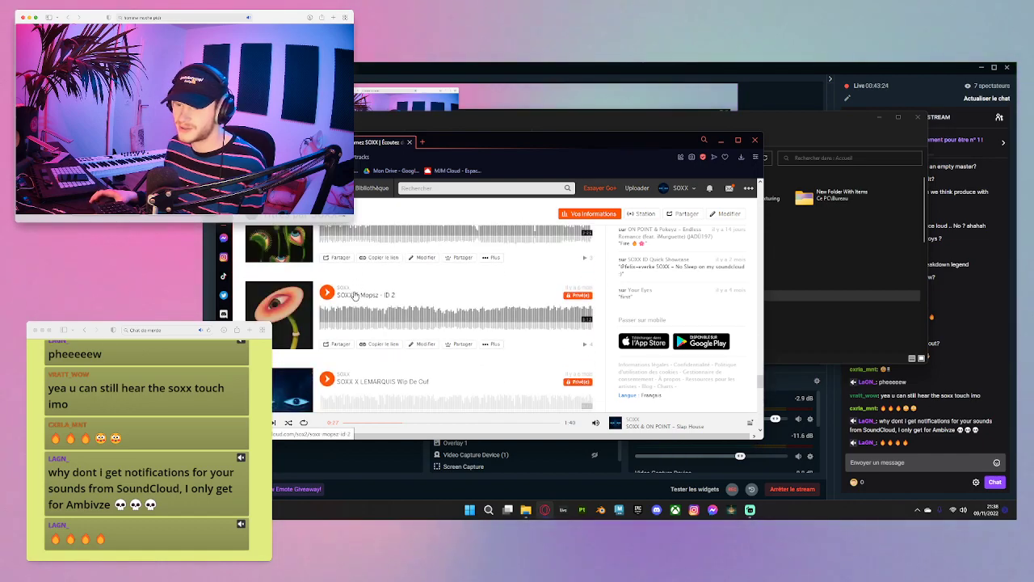
{"action": "scroll", "coordinate": [354, 294], "scroll_direction": "down", "scroll_amount": 3}
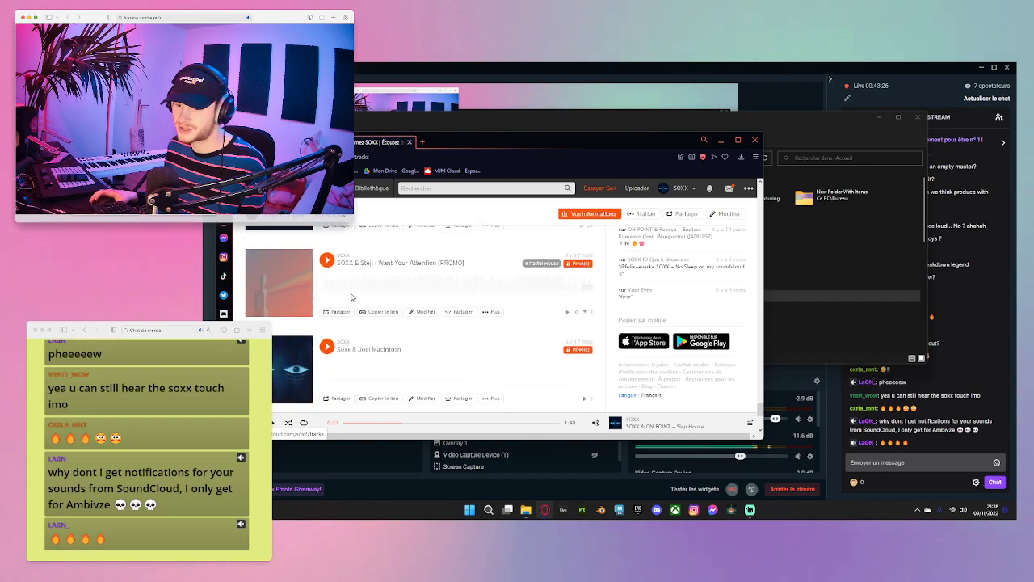
{"action": "scroll", "coordinate": [352, 297], "scroll_direction": "down", "scroll_amount": 3}
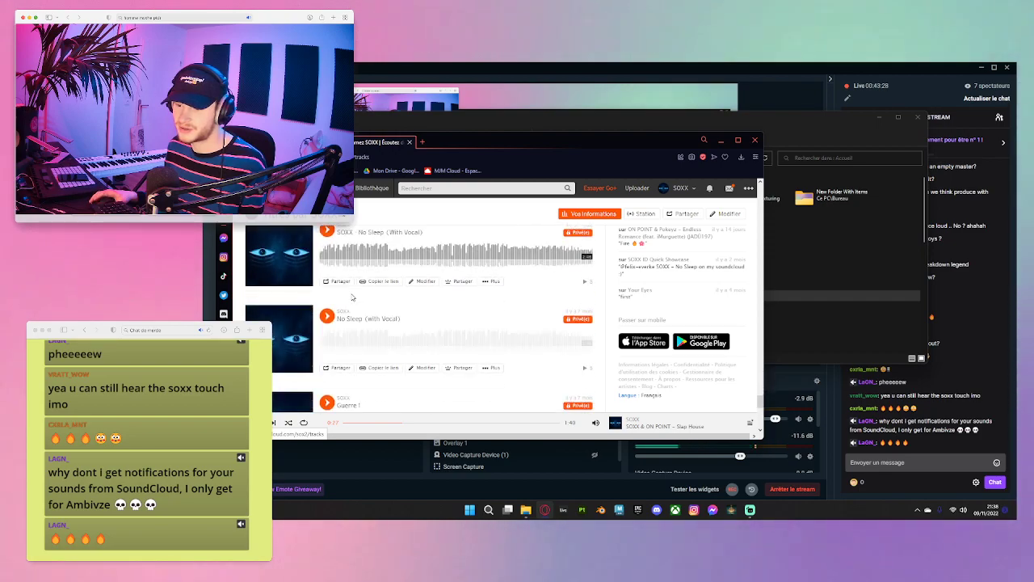
{"action": "scroll", "coordinate": [352, 297], "scroll_direction": "down", "scroll_amount": 5}
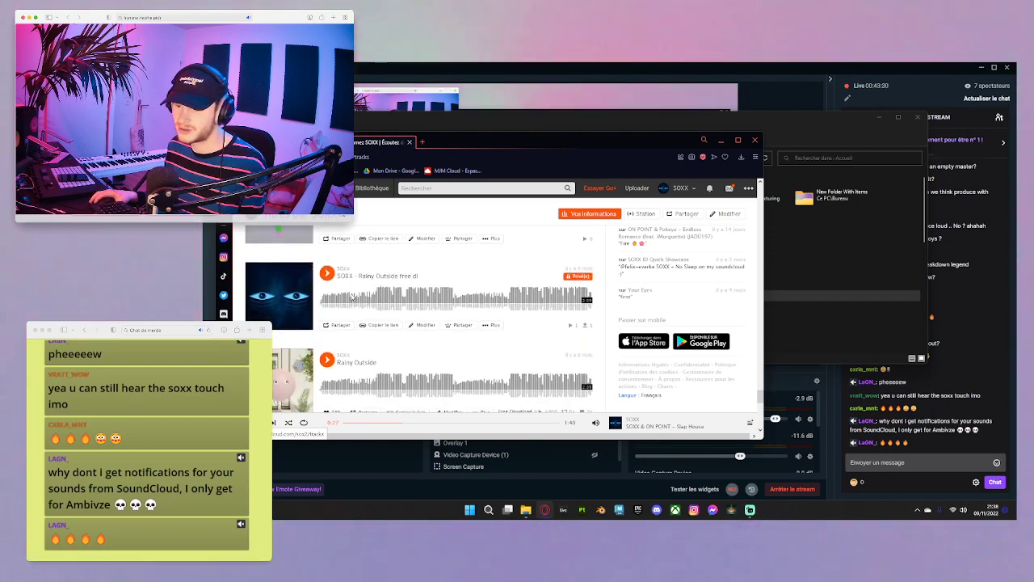
{"action": "scroll", "coordinate": [352, 297], "scroll_direction": "down", "scroll_amount": 4}
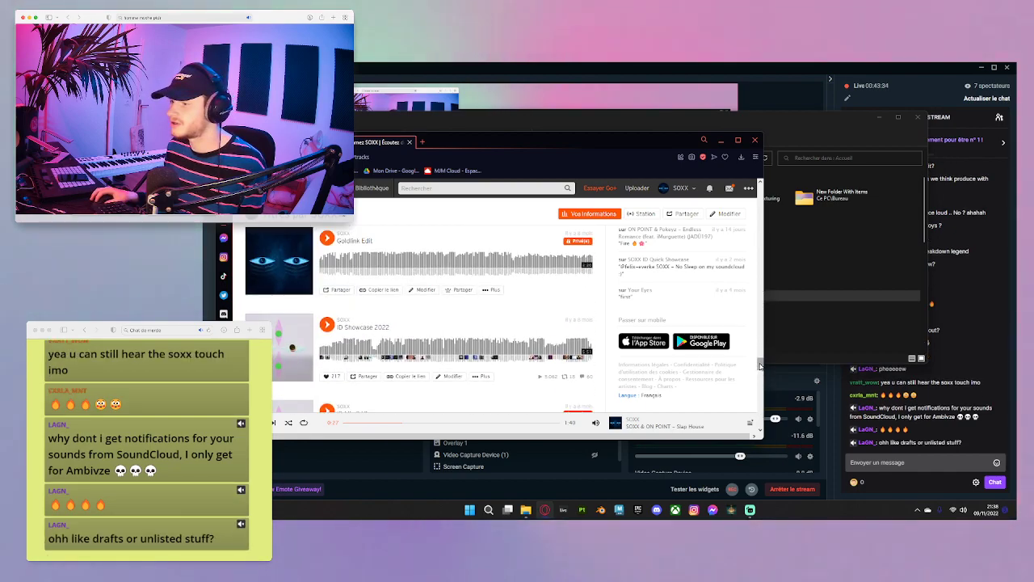
{"action": "scroll", "coordinate": [501, 346], "scroll_direction": "up", "scroll_amount": 3}
{"action": "scroll", "coordinate": [502, 344], "scroll_direction": "down", "scroll_amount": 3}
{"action": "scroll", "coordinate": [501, 344], "scroll_direction": "down", "scroll_amount": 10}
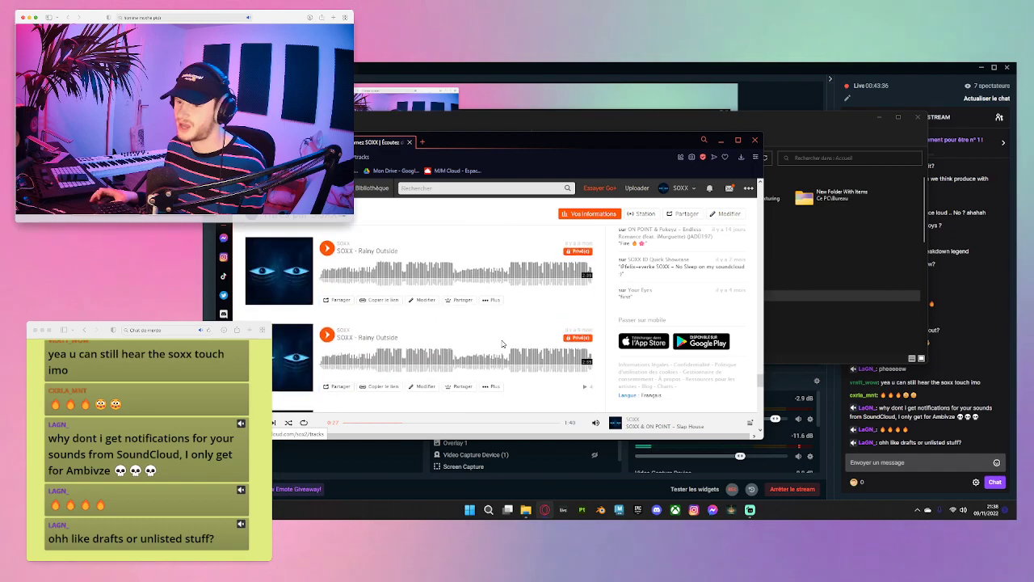
{"action": "scroll", "coordinate": [502, 344], "scroll_direction": "down", "scroll_amount": 10}
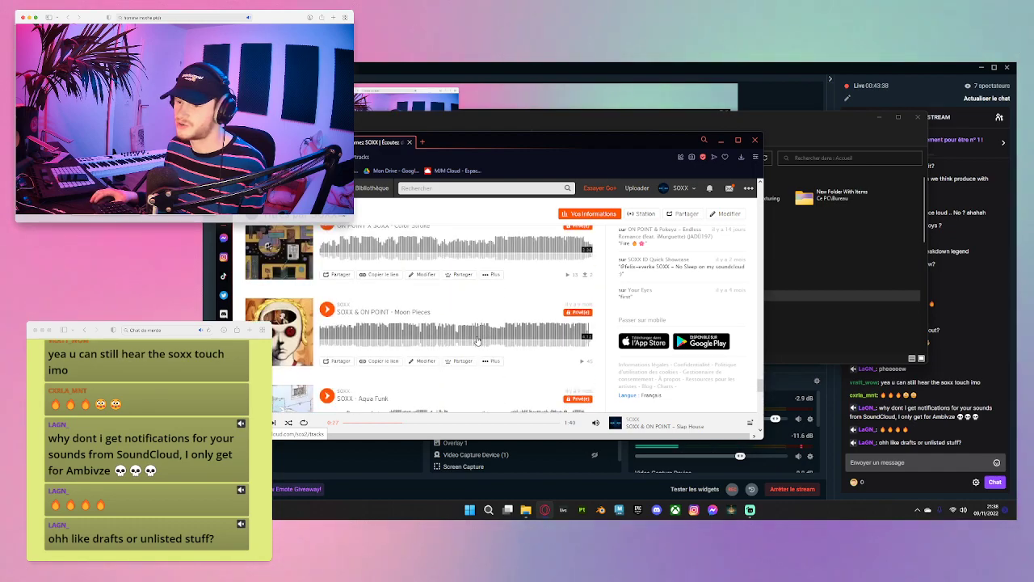
- Play Chord Styler Playable, skip to roughly a third of the way in, and pause it after a short listen
{"action": "scroll", "coordinate": [404, 343], "scroll_direction": "down", "scroll_amount": 3}
{"action": "scroll", "coordinate": [398, 345], "scroll_direction": "up", "scroll_amount": 6}
{"action": "left_click", "coordinate": [328, 357]}
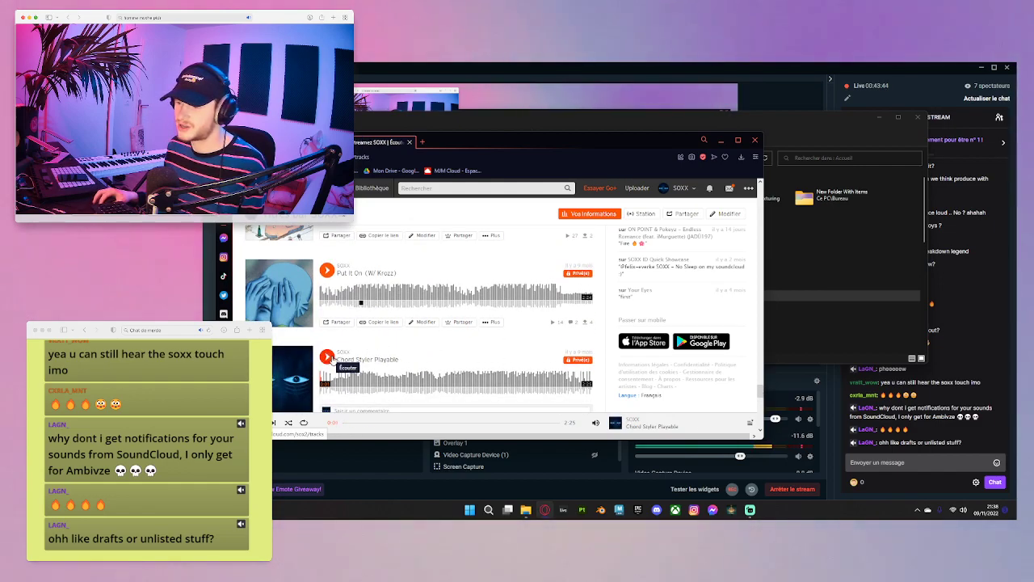
{"action": "left_click", "coordinate": [401, 378]}
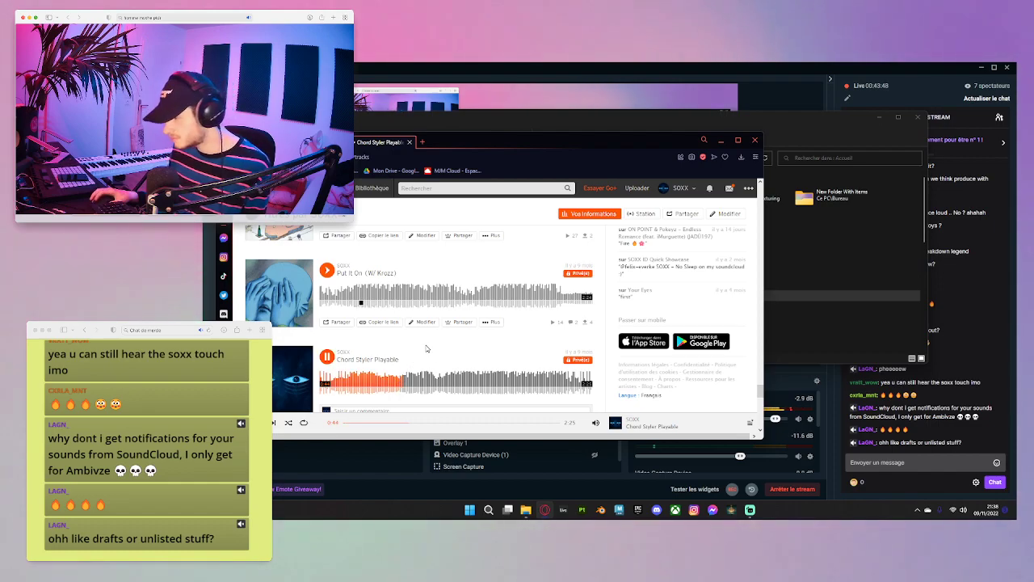
{"action": "scroll", "coordinate": [412, 344], "scroll_direction": "down", "scroll_amount": 1}
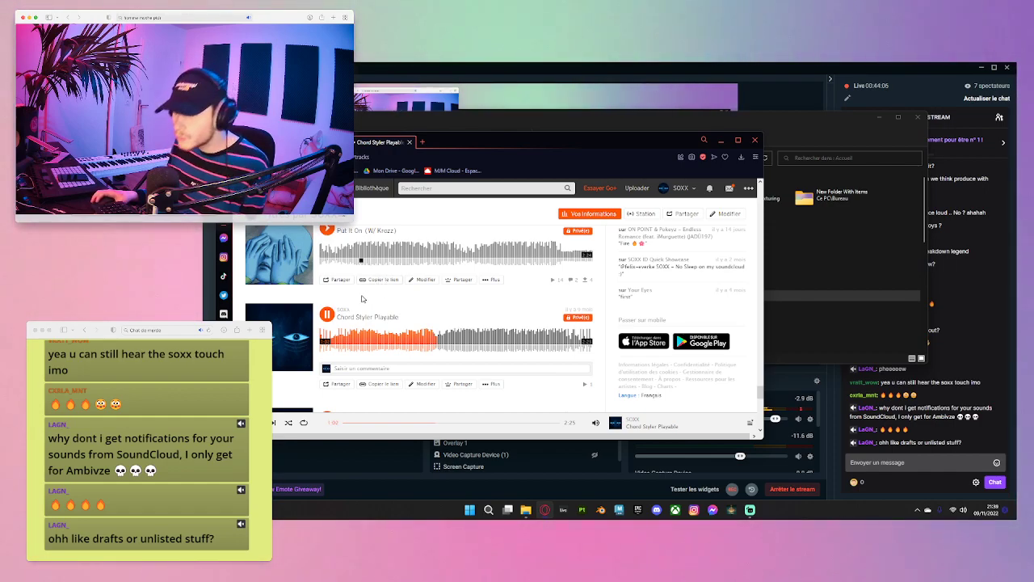
{"action": "scroll", "coordinate": [362, 303], "scroll_direction": "down", "scroll_amount": 1}
{"action": "left_click", "coordinate": [327, 273]}
- Browse further down the SOXX track list, past Fast Death and SOXX Year Mix, to the Happier Alone versions
{"action": "scroll", "coordinate": [339, 283], "scroll_direction": "down", "scroll_amount": 2}
{"action": "scroll", "coordinate": [346, 285], "scroll_direction": "down", "scroll_amount": 1}
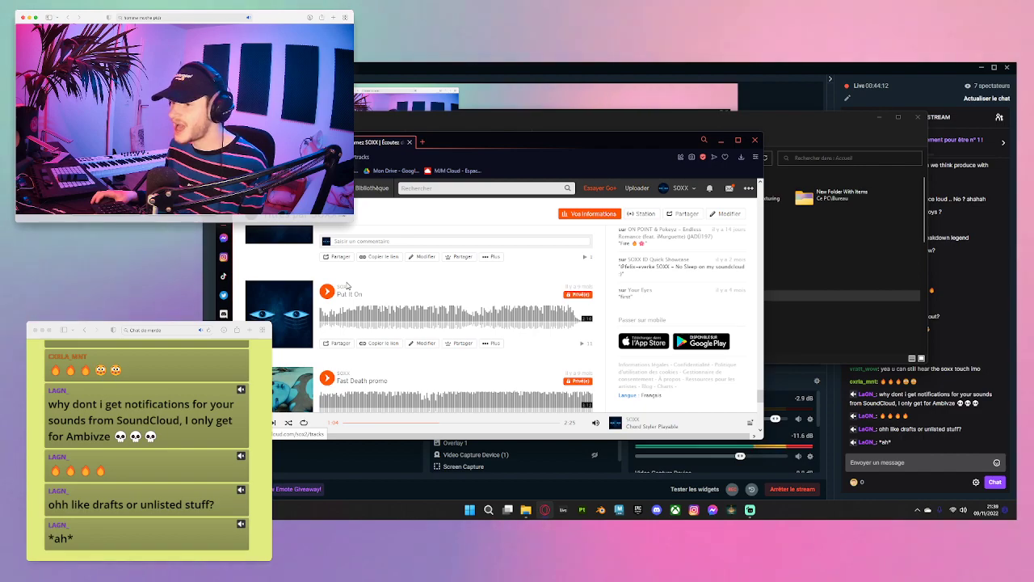
{"action": "scroll", "coordinate": [346, 285], "scroll_direction": "down", "scroll_amount": 5}
{"action": "scroll", "coordinate": [347, 287], "scroll_direction": "down", "scroll_amount": 2}
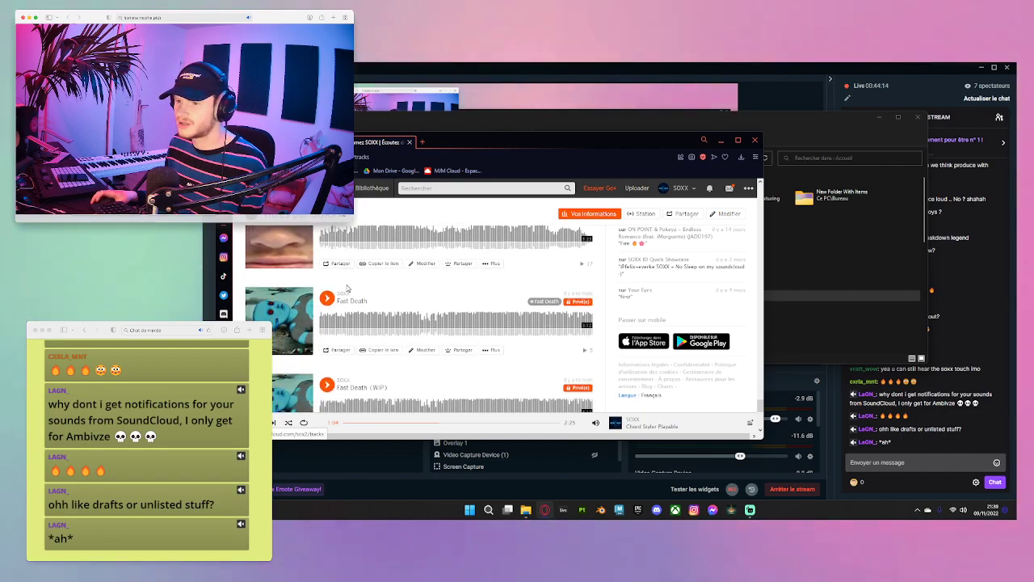
{"action": "scroll", "coordinate": [355, 300], "scroll_direction": "down", "scroll_amount": 5}
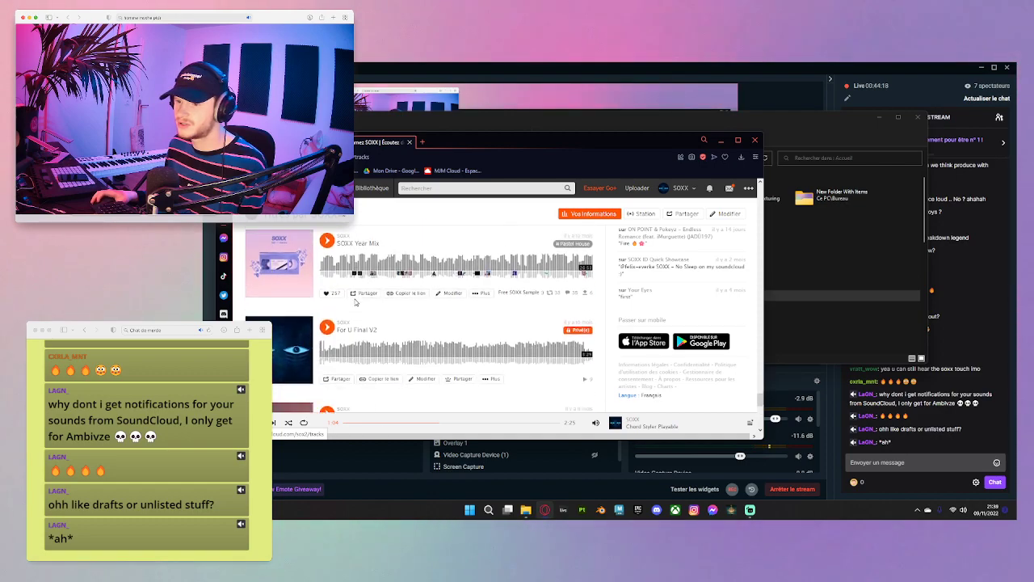
{"action": "scroll", "coordinate": [353, 302], "scroll_direction": "down", "scroll_amount": 5}
{"action": "scroll", "coordinate": [353, 301], "scroll_direction": "down", "scroll_amount": 2}
{"action": "scroll", "coordinate": [353, 302], "scroll_direction": "down", "scroll_amount": 1}
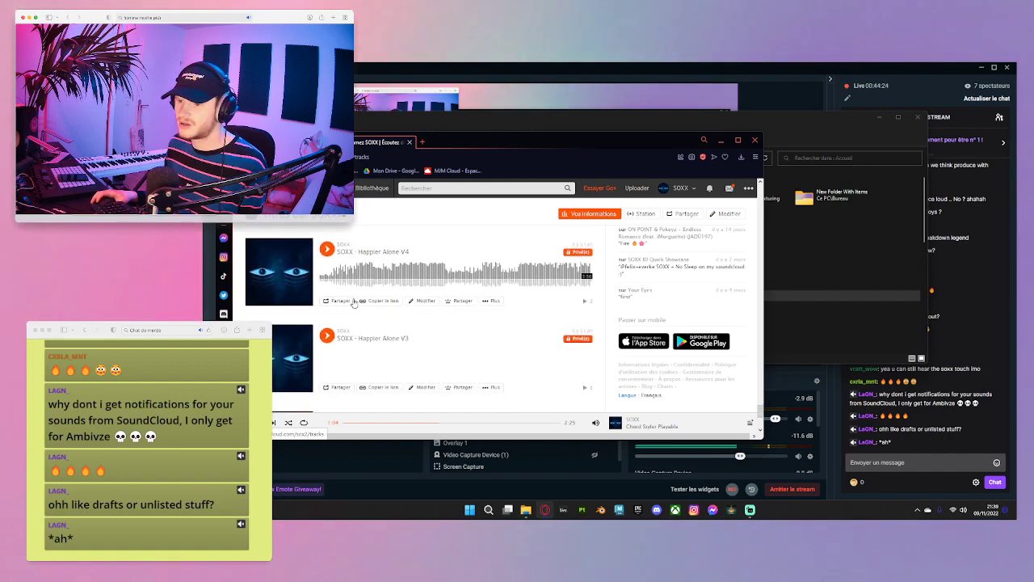
- Browse past the Happier Alone, Techno Shark and Isekai uploads, and return to the start of the SOXX track list
{"action": "scroll", "coordinate": [353, 301], "scroll_direction": "down", "scroll_amount": 2}
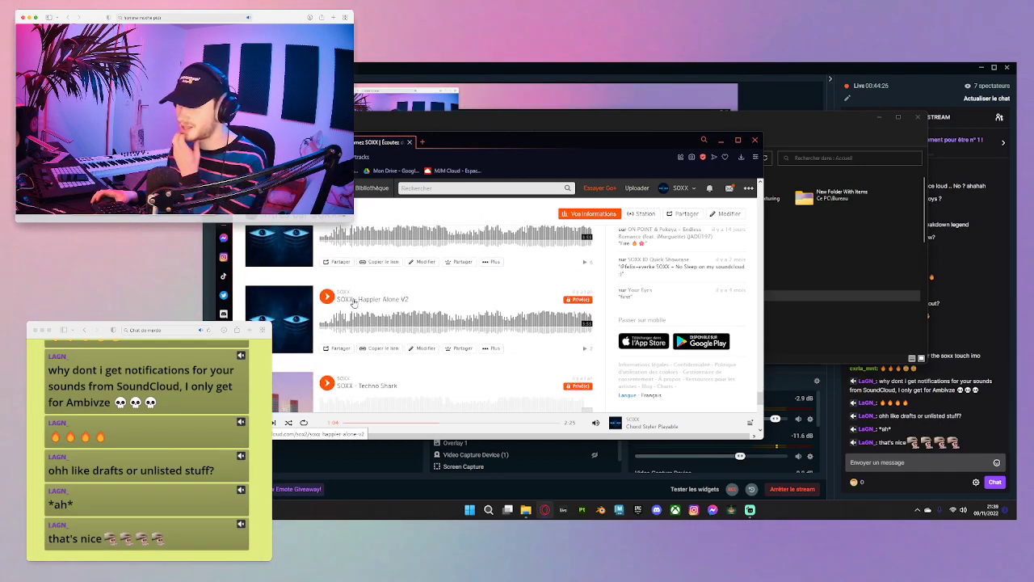
{"action": "scroll", "coordinate": [353, 301], "scroll_direction": "down", "scroll_amount": 1}
{"action": "scroll", "coordinate": [353, 302], "scroll_direction": "down", "scroll_amount": 2}
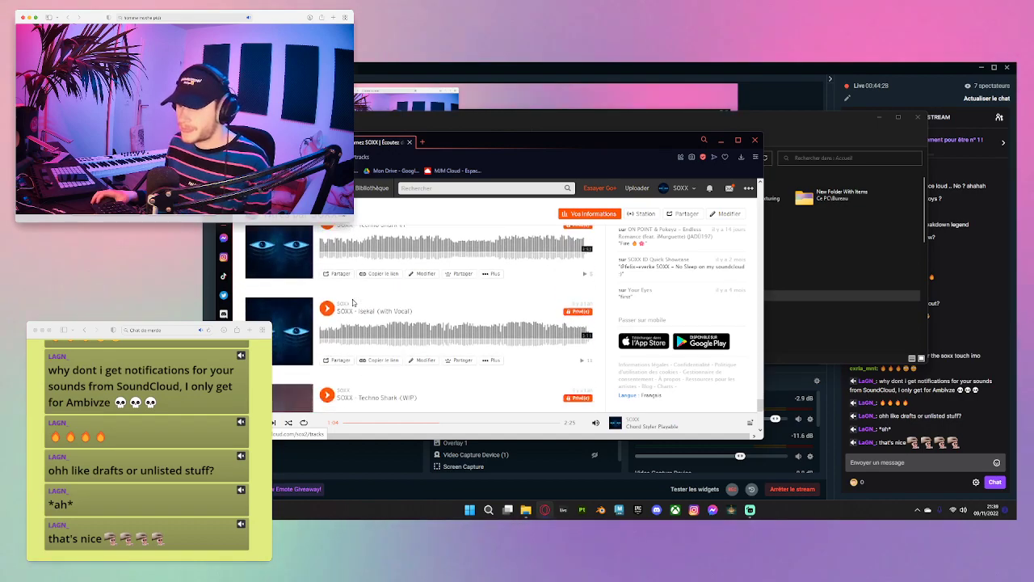
{"action": "scroll", "coordinate": [357, 301], "scroll_direction": "up", "scroll_amount": 2}
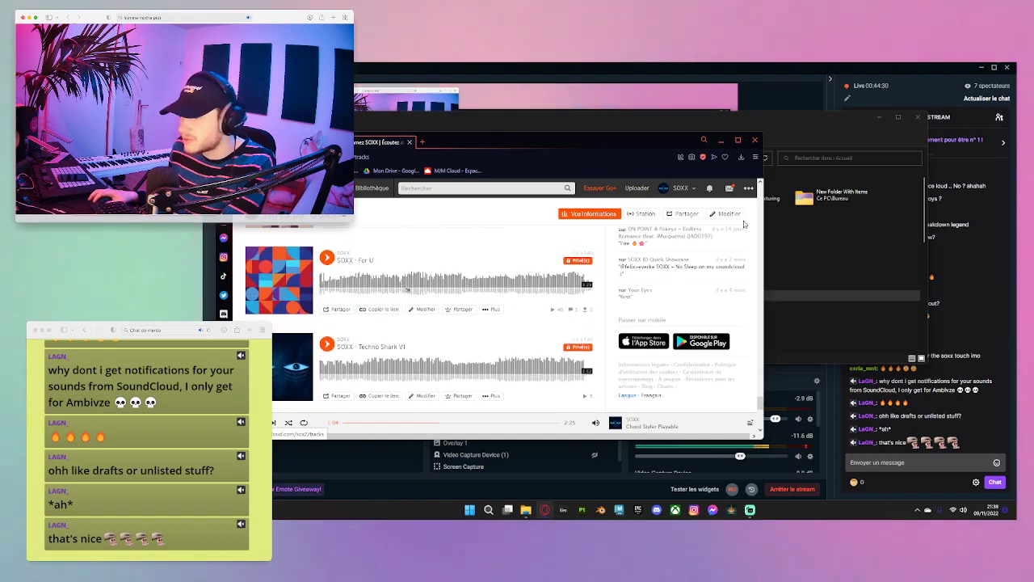
{"action": "scroll", "coordinate": [759, 402], "scroll_direction": "up", "scroll_amount": 10}
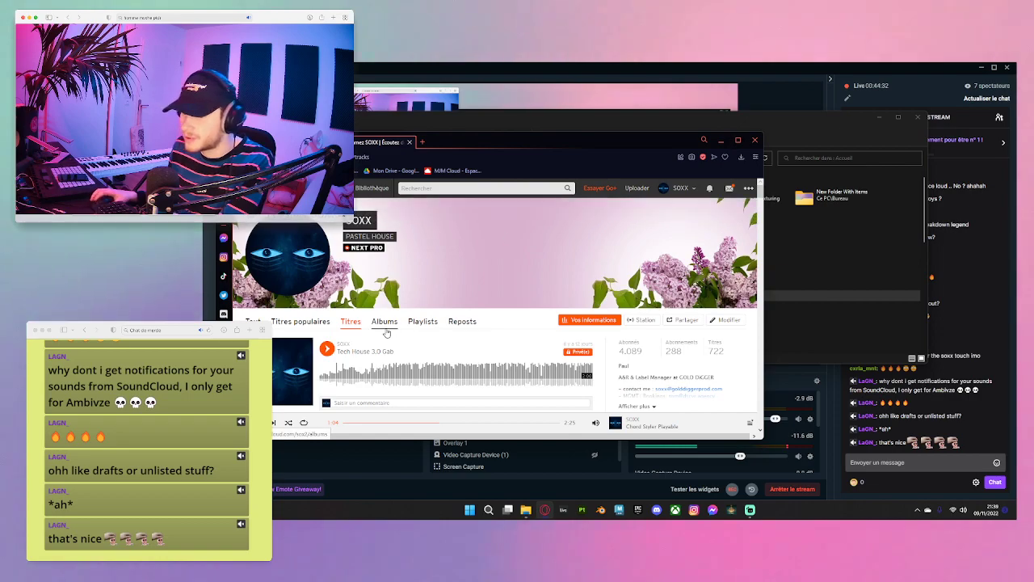
- Find SOXX - Tech House Vol.4 (Playable) in the track list, play it from the beginning, and pause it
{"action": "scroll", "coordinate": [377, 331], "scroll_direction": "down", "scroll_amount": 5}
{"action": "scroll", "coordinate": [377, 331], "scroll_direction": "down", "scroll_amount": 3}
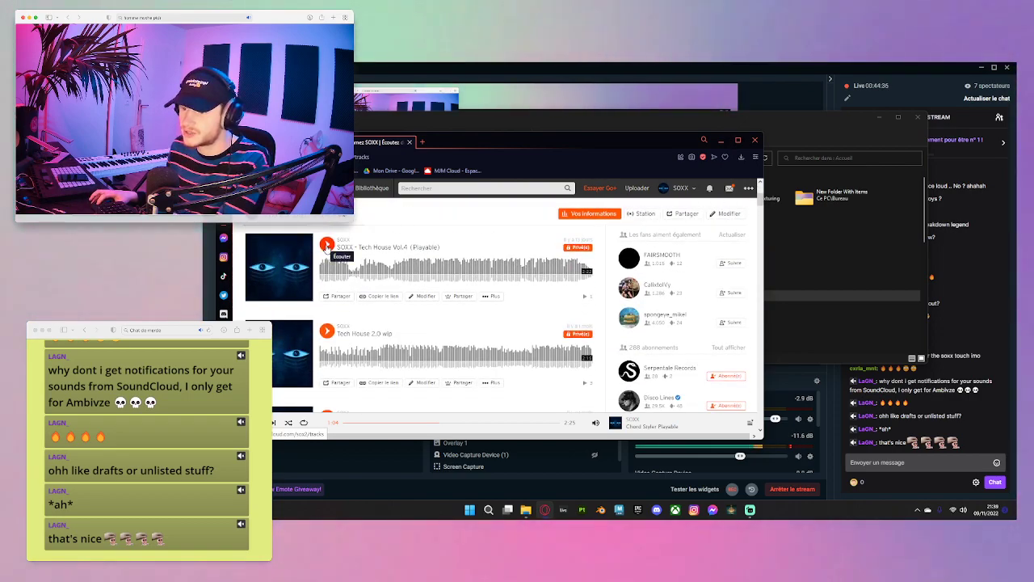
{"action": "left_click", "coordinate": [328, 245]}
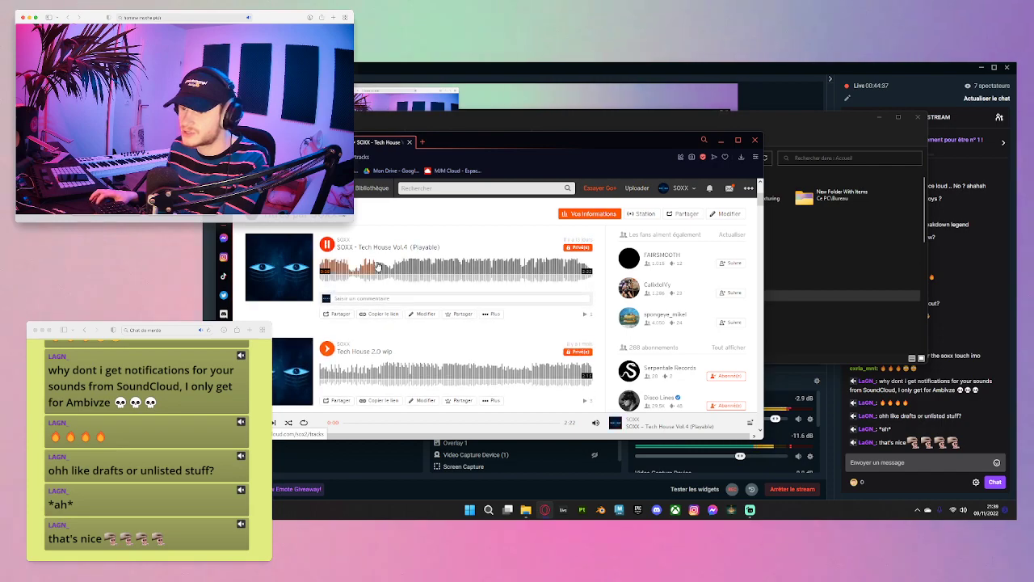
{"action": "left_click", "coordinate": [329, 246]}
- Play Tech House 2.0 wip, skip to a little under halfway through, and pause it after a short listen
{"action": "left_click", "coordinate": [325, 347]}
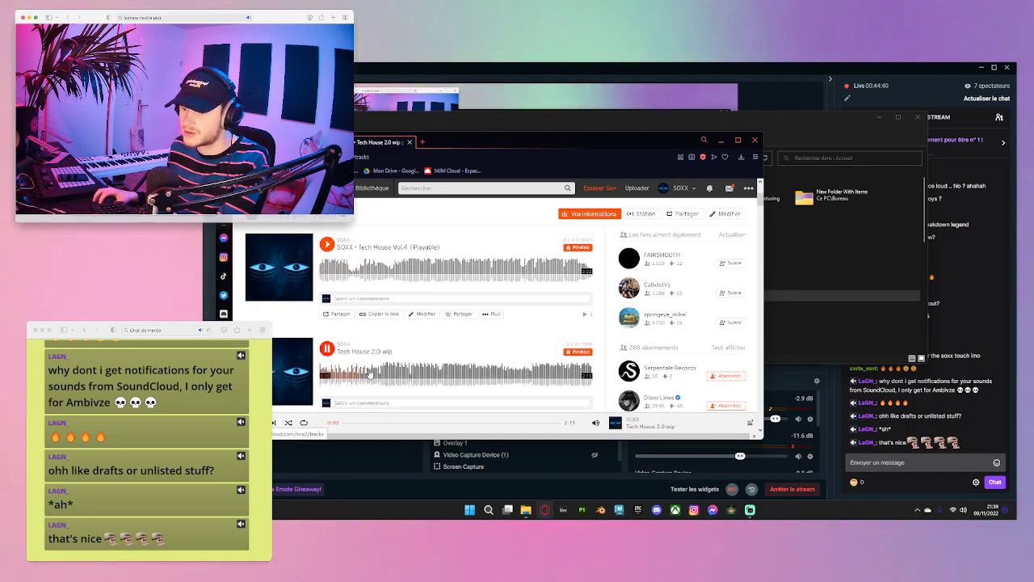
{"action": "left_click", "coordinate": [327, 349]}
{"action": "scroll", "coordinate": [328, 352], "scroll_direction": "down", "scroll_amount": 2}
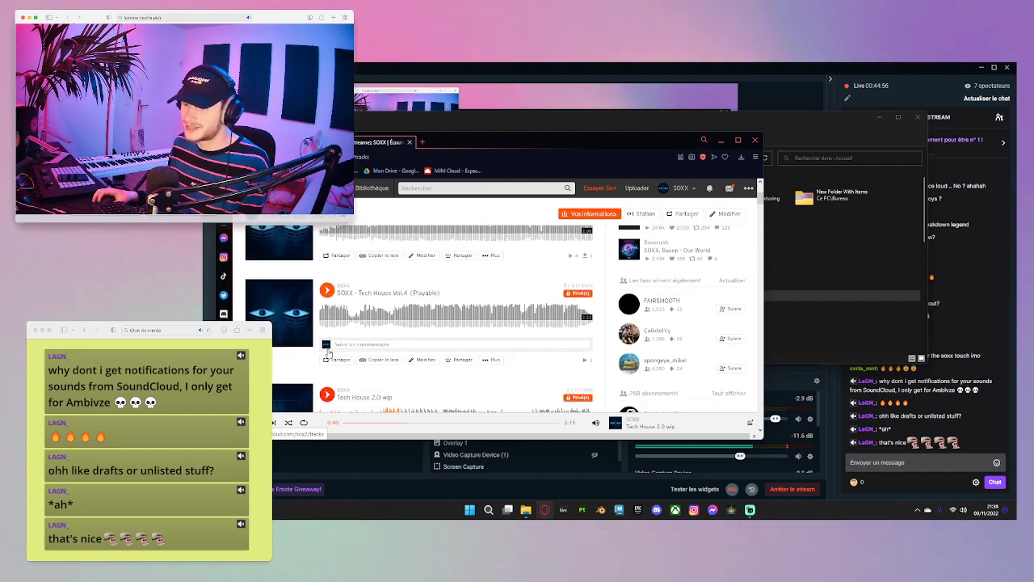
{"action": "left_click", "coordinate": [437, 328]}
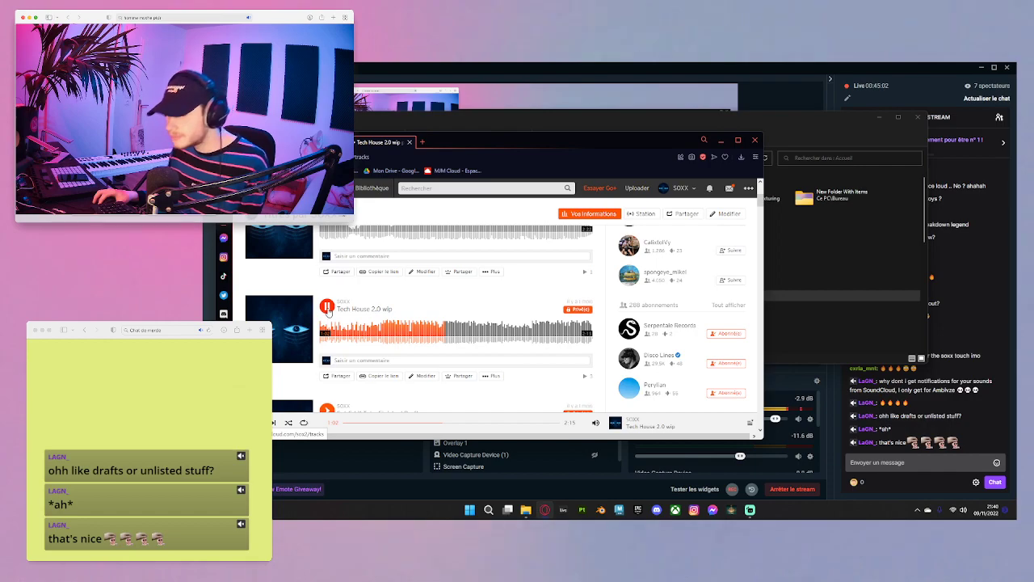
{"action": "left_click", "coordinate": [328, 307]}
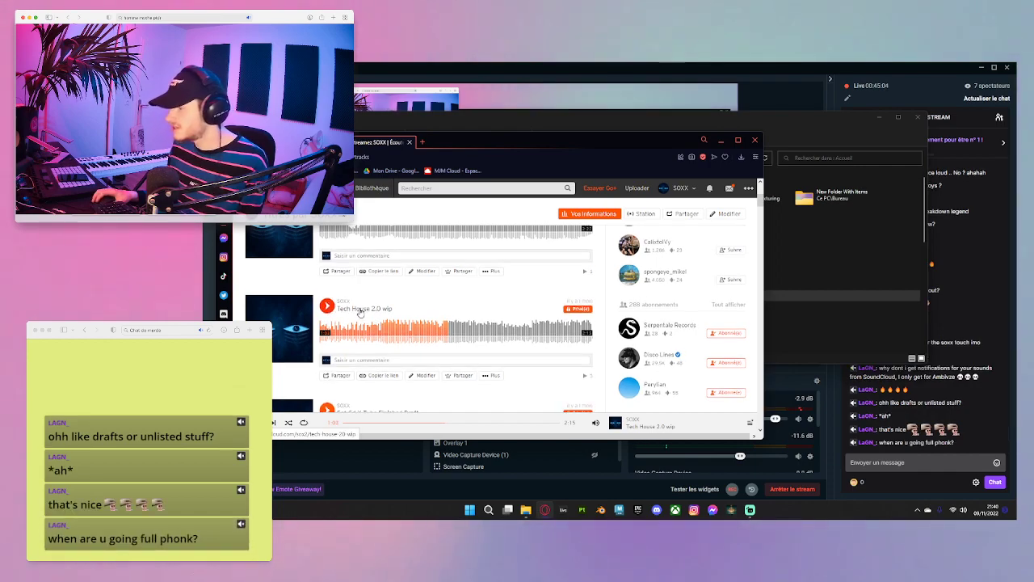
- Find Idea Discoline 1 in the track list, play it from roughly 40 percent in, and pause it near the end
{"action": "scroll", "coordinate": [339, 319], "scroll_direction": "down", "scroll_amount": 1}
{"action": "scroll", "coordinate": [343, 319], "scroll_direction": "down", "scroll_amount": 2}
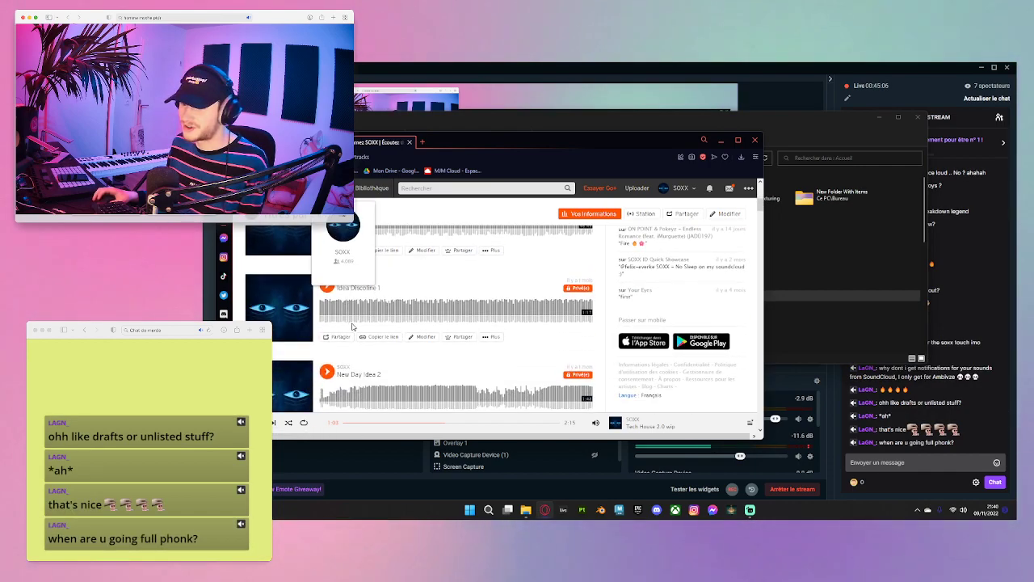
{"action": "left_click", "coordinate": [328, 288]}
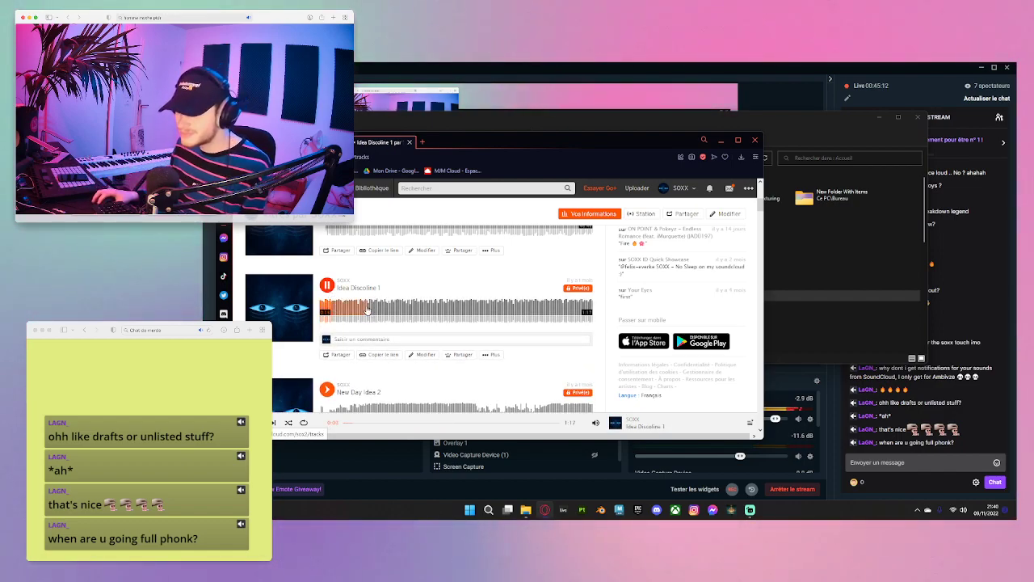
{"action": "left_click", "coordinate": [406, 308]}
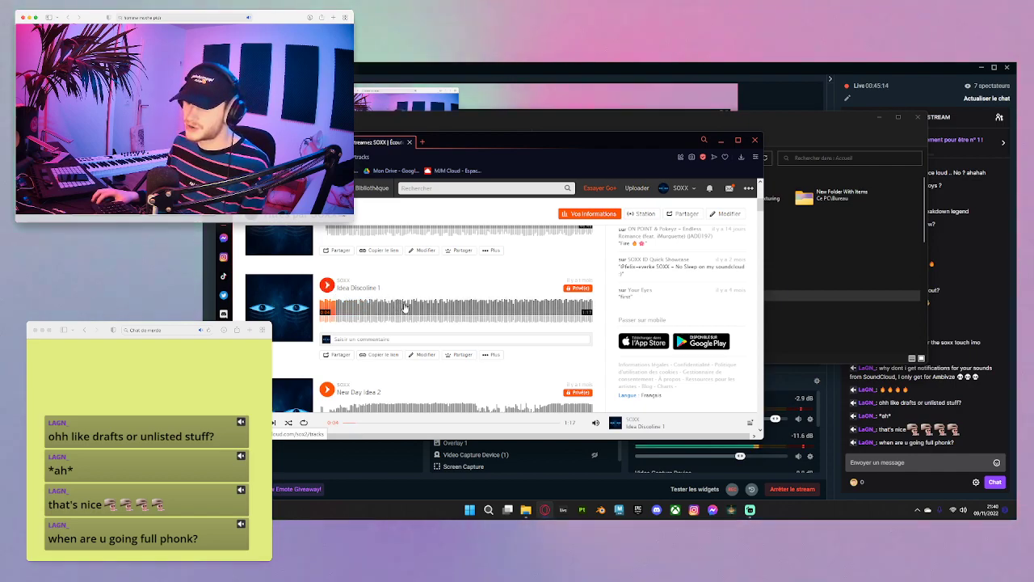
{"action": "left_click", "coordinate": [426, 308]}
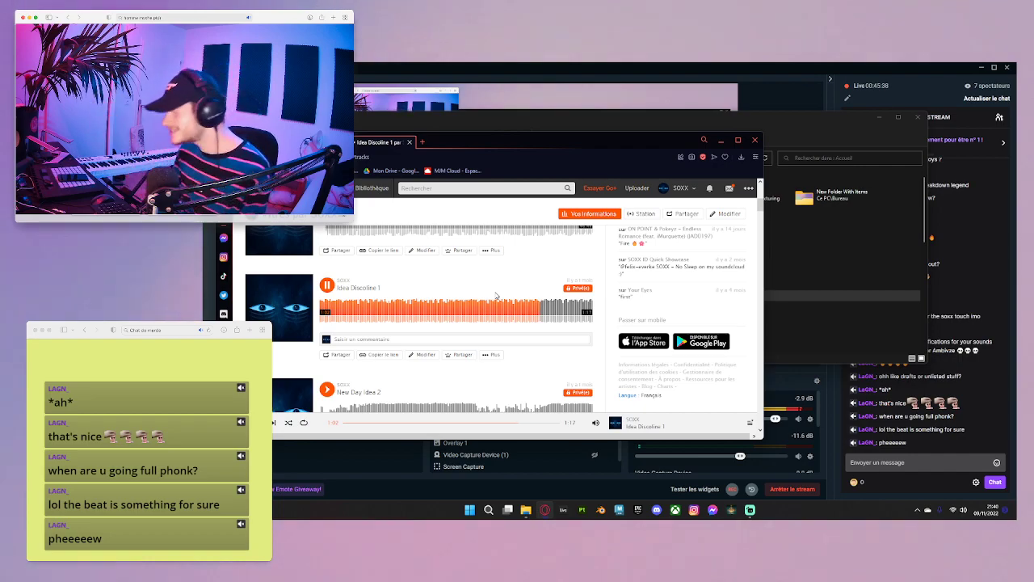
{"action": "left_click", "coordinate": [326, 285]}
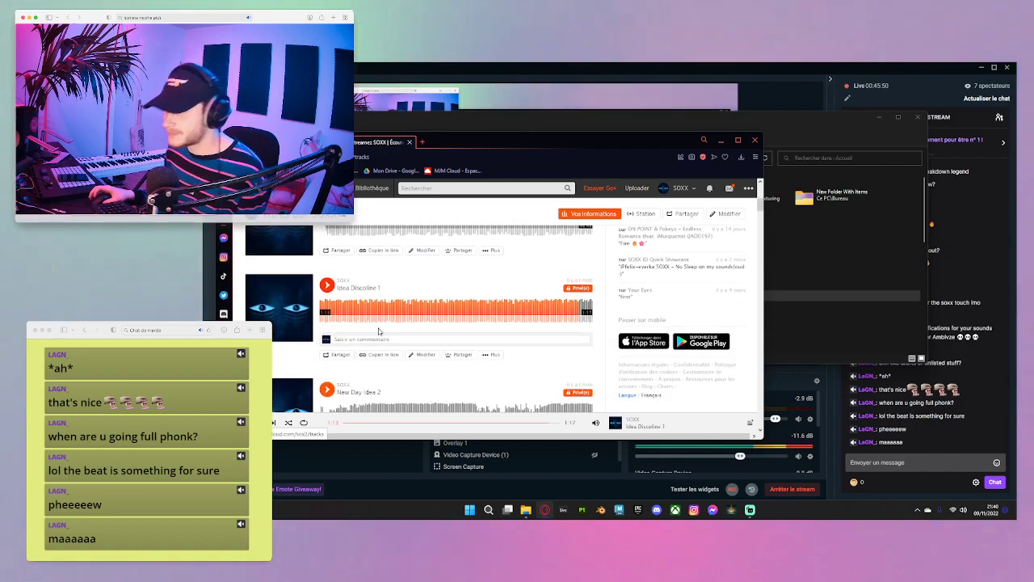
- Find Caca Merde further down the track list, play it from the beginning, and pause it after a few seconds
{"action": "scroll", "coordinate": [378, 330], "scroll_direction": "down", "scroll_amount": 2}
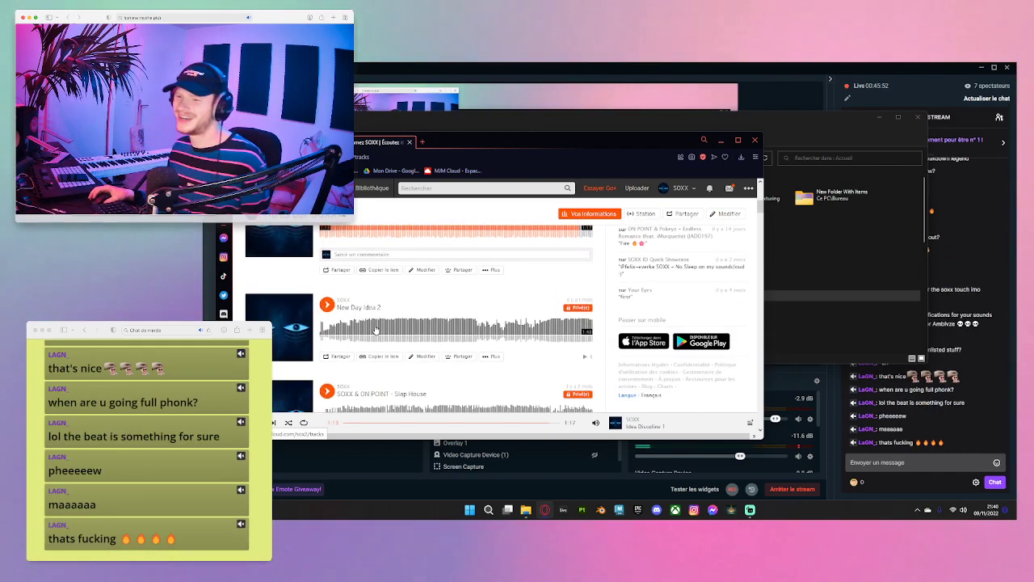
{"action": "scroll", "coordinate": [376, 330], "scroll_direction": "down", "scroll_amount": 8}
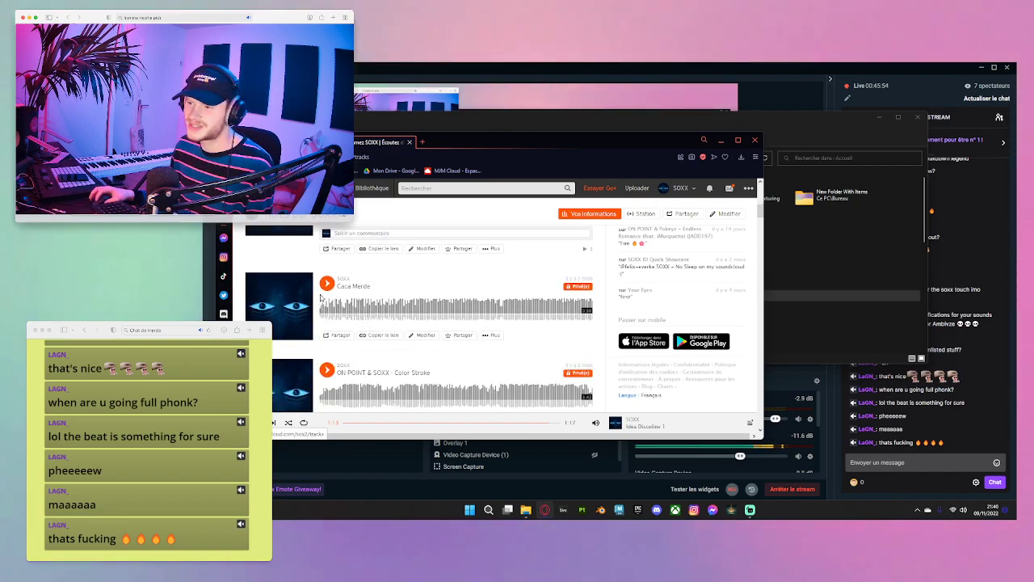
{"action": "left_click", "coordinate": [327, 284]}
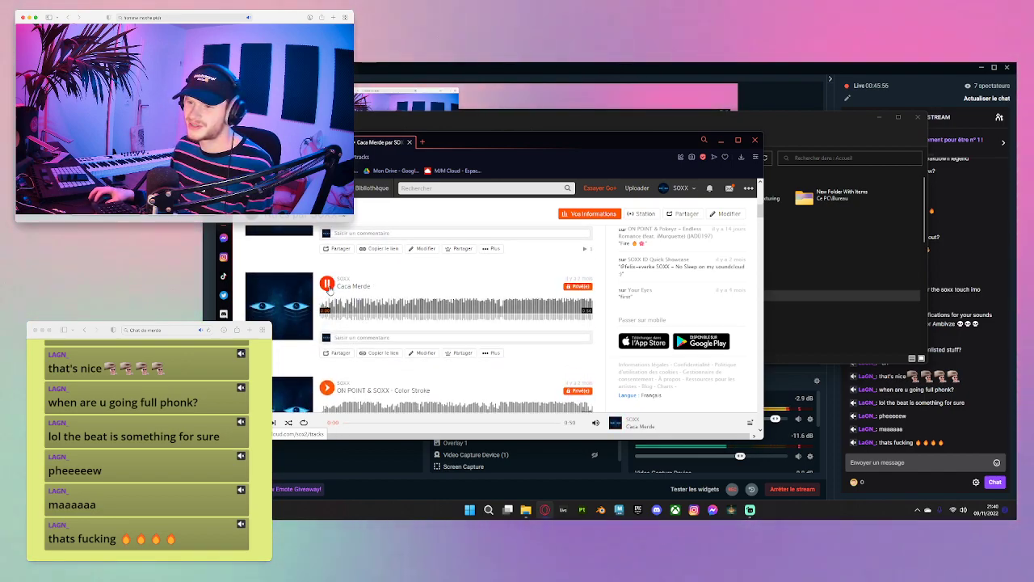
{"action": "left_click", "coordinate": [331, 291]}
- Browse back and forth through the SOXX uploads between Tech House Vol.4 and Aqua Funk for another track to preview
{"action": "scroll", "coordinate": [339, 299], "scroll_direction": "down", "scroll_amount": 3}
{"action": "scroll", "coordinate": [343, 305], "scroll_direction": "down", "scroll_amount": 6}
{"action": "scroll", "coordinate": [339, 304], "scroll_direction": "down", "scroll_amount": 5}
{"action": "scroll", "coordinate": [339, 305], "scroll_direction": "down", "scroll_amount": 5}
{"action": "scroll", "coordinate": [338, 307], "scroll_direction": "down", "scroll_amount": 5}
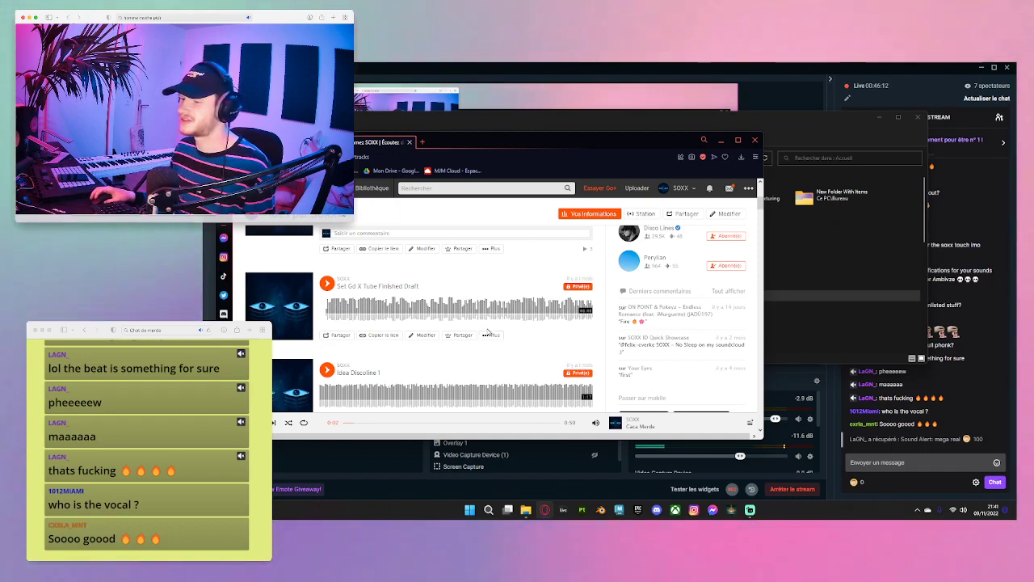
{"action": "scroll", "coordinate": [421, 341], "scroll_direction": "up", "scroll_amount": 5}
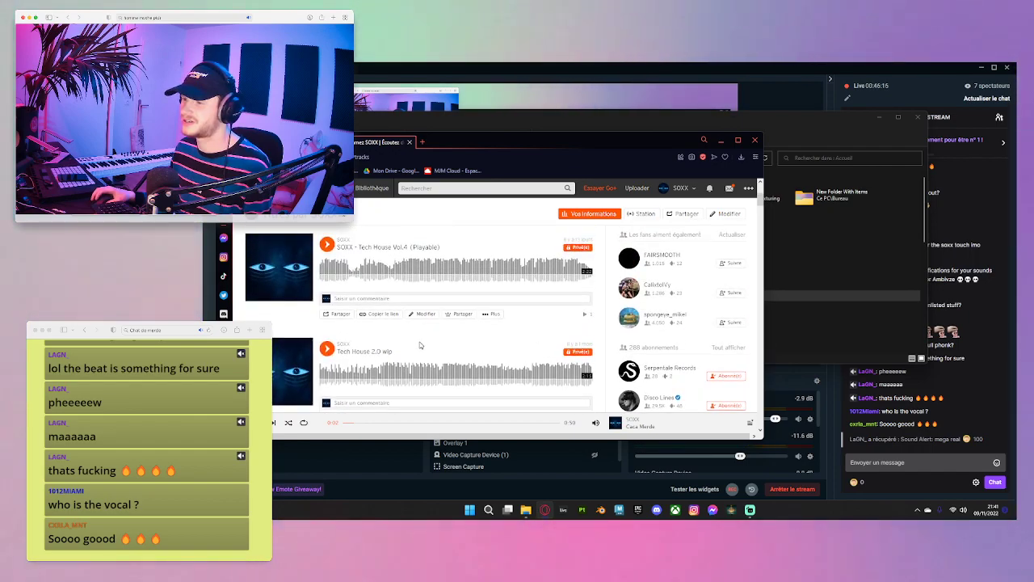
{"action": "scroll", "coordinate": [412, 347], "scroll_direction": "down", "scroll_amount": 1}
{"action": "scroll", "coordinate": [402, 350], "scroll_direction": "down", "scroll_amount": 10}
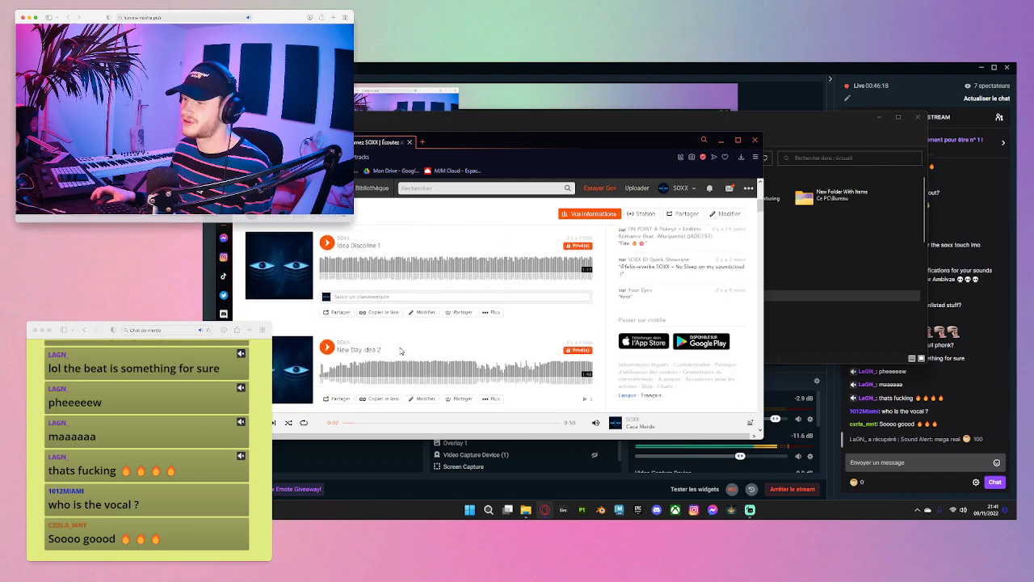
{"action": "scroll", "coordinate": [399, 352], "scroll_direction": "up", "scroll_amount": 4}
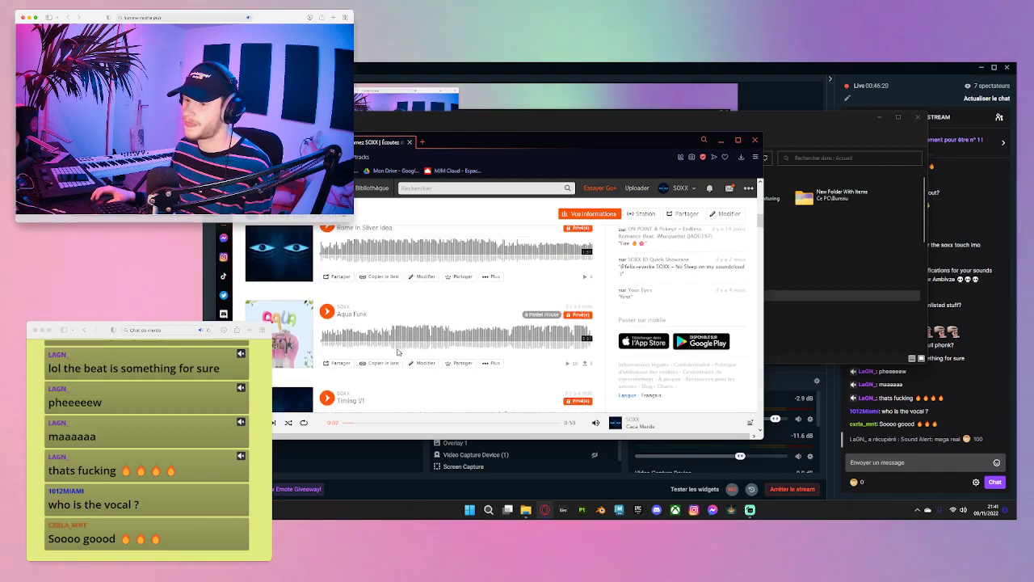
{"action": "scroll", "coordinate": [396, 352], "scroll_direction": "down", "scroll_amount": 1}
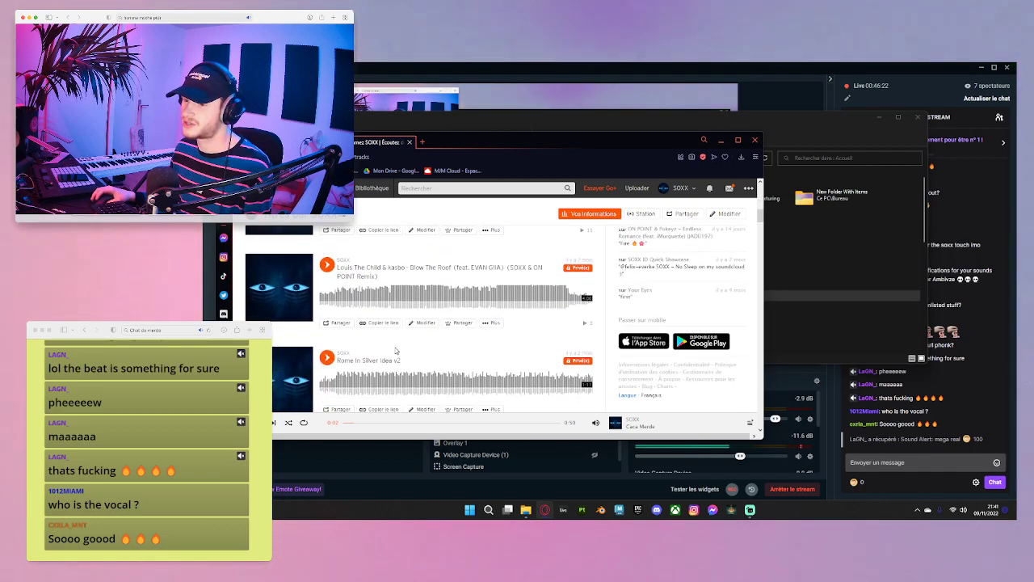
- Play Rome In Silver Idea v2 to about halfway, pause it, and switch to the Streamlabs window
{"action": "left_click", "coordinate": [326, 355]}
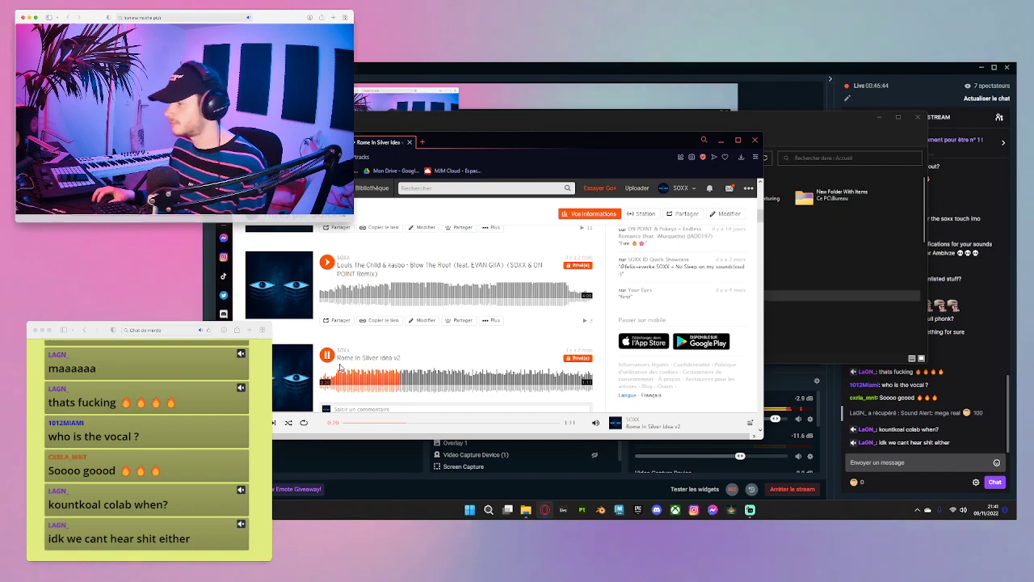
{"action": "mouse_move", "coordinate": [340, 347]}
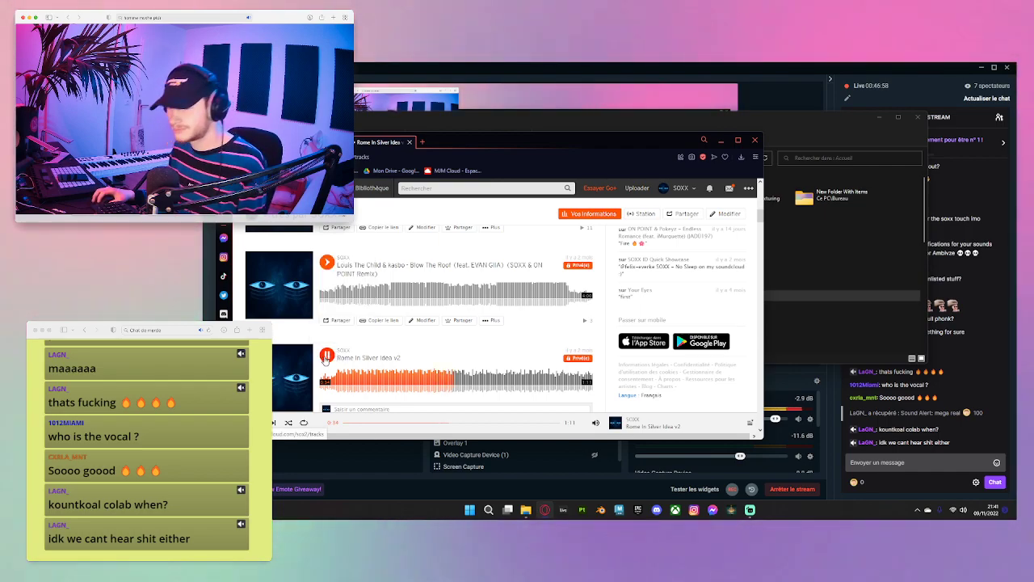
{"action": "scroll", "coordinate": [326, 355], "scroll_direction": "down", "scroll_amount": 1}
{"action": "scroll", "coordinate": [328, 349], "scroll_direction": "down", "scroll_amount": 5}
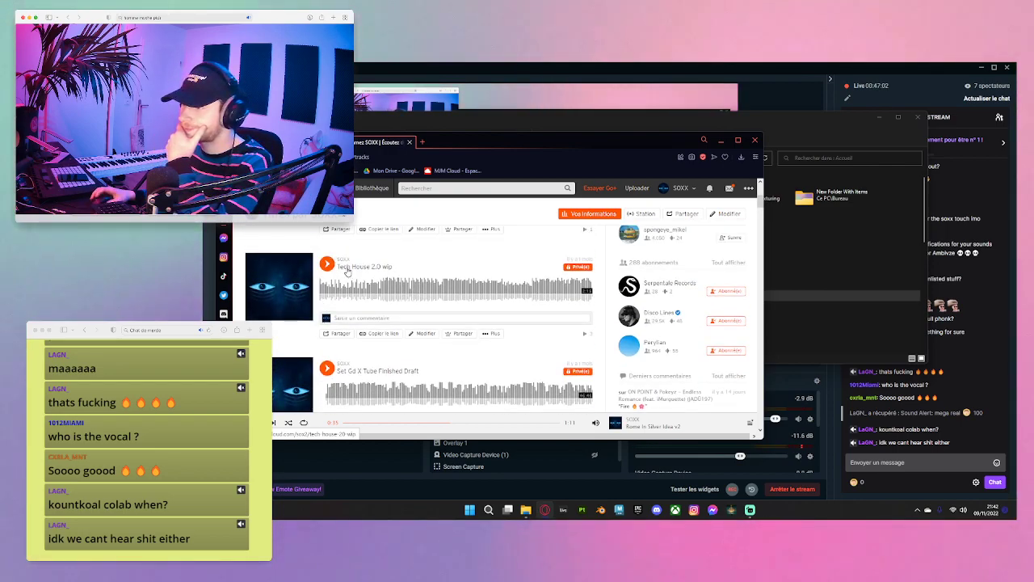
{"action": "left_click", "coordinate": [420, 463]}
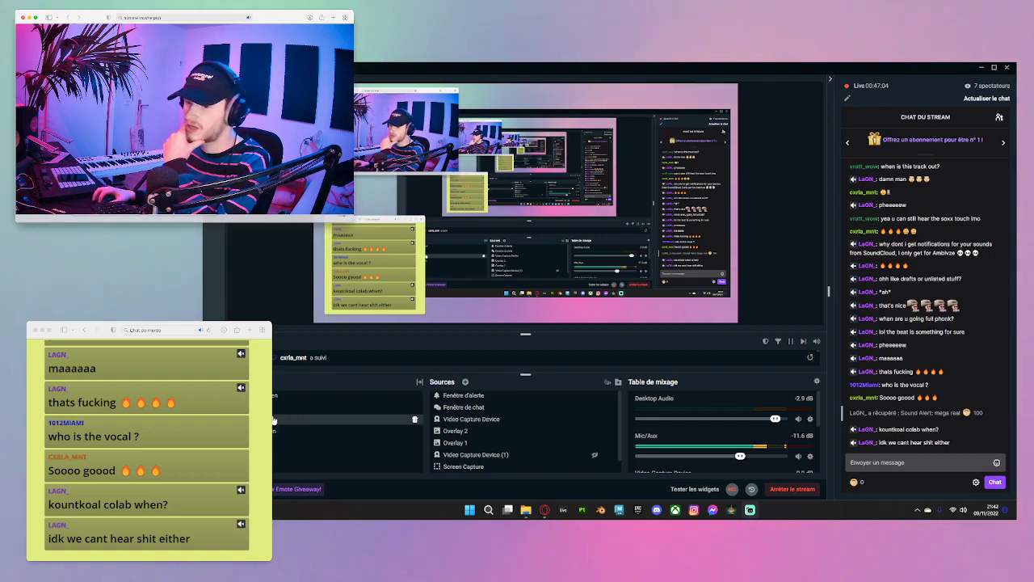